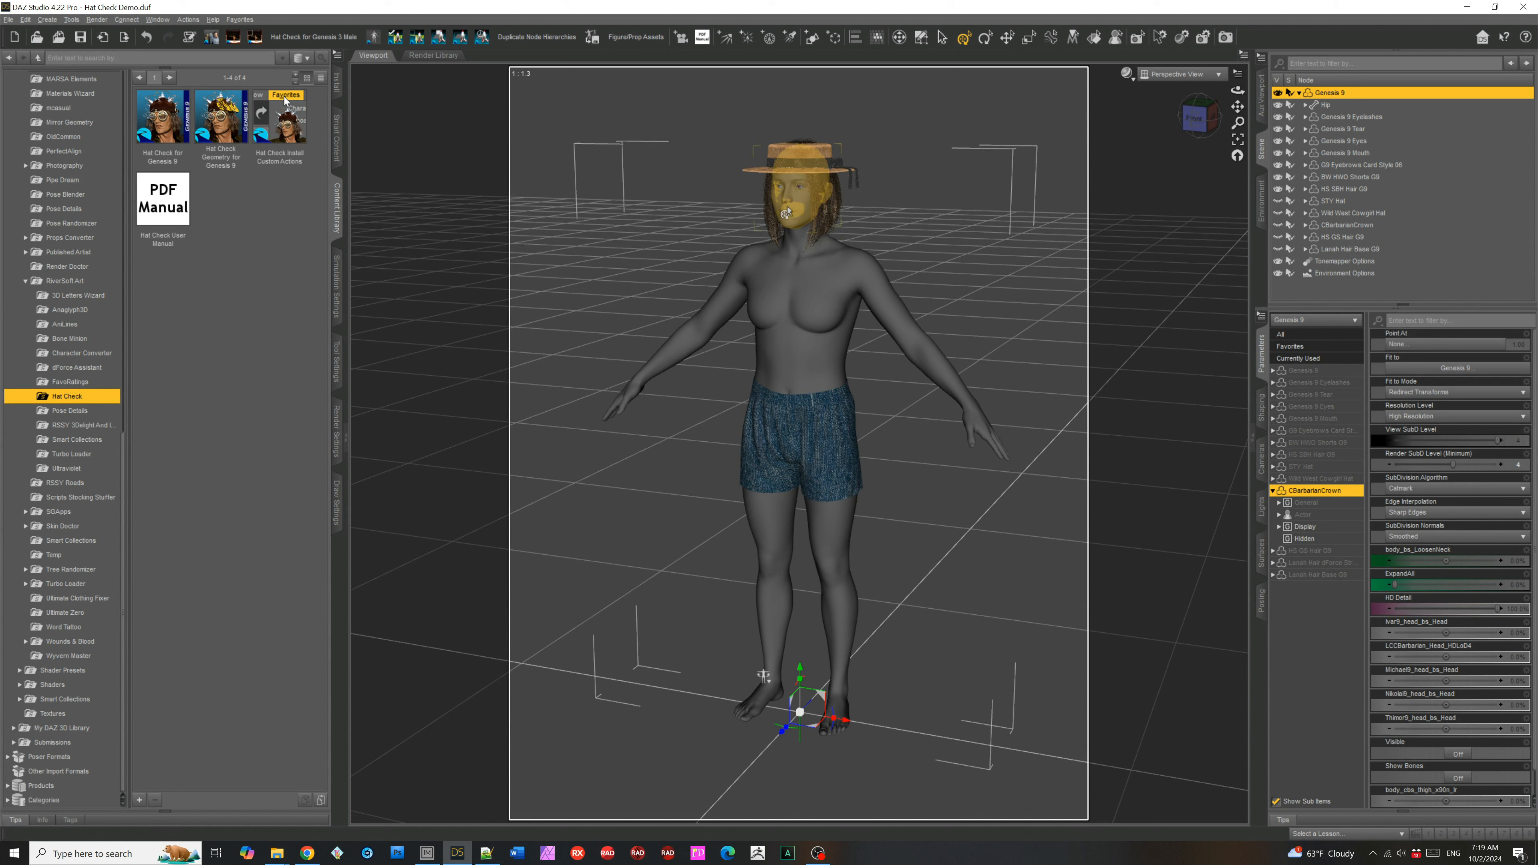
# - Frame the view on the figure's head and orbit slightly to examine how the hair meets the hat
pyautogui.click(810, 218)
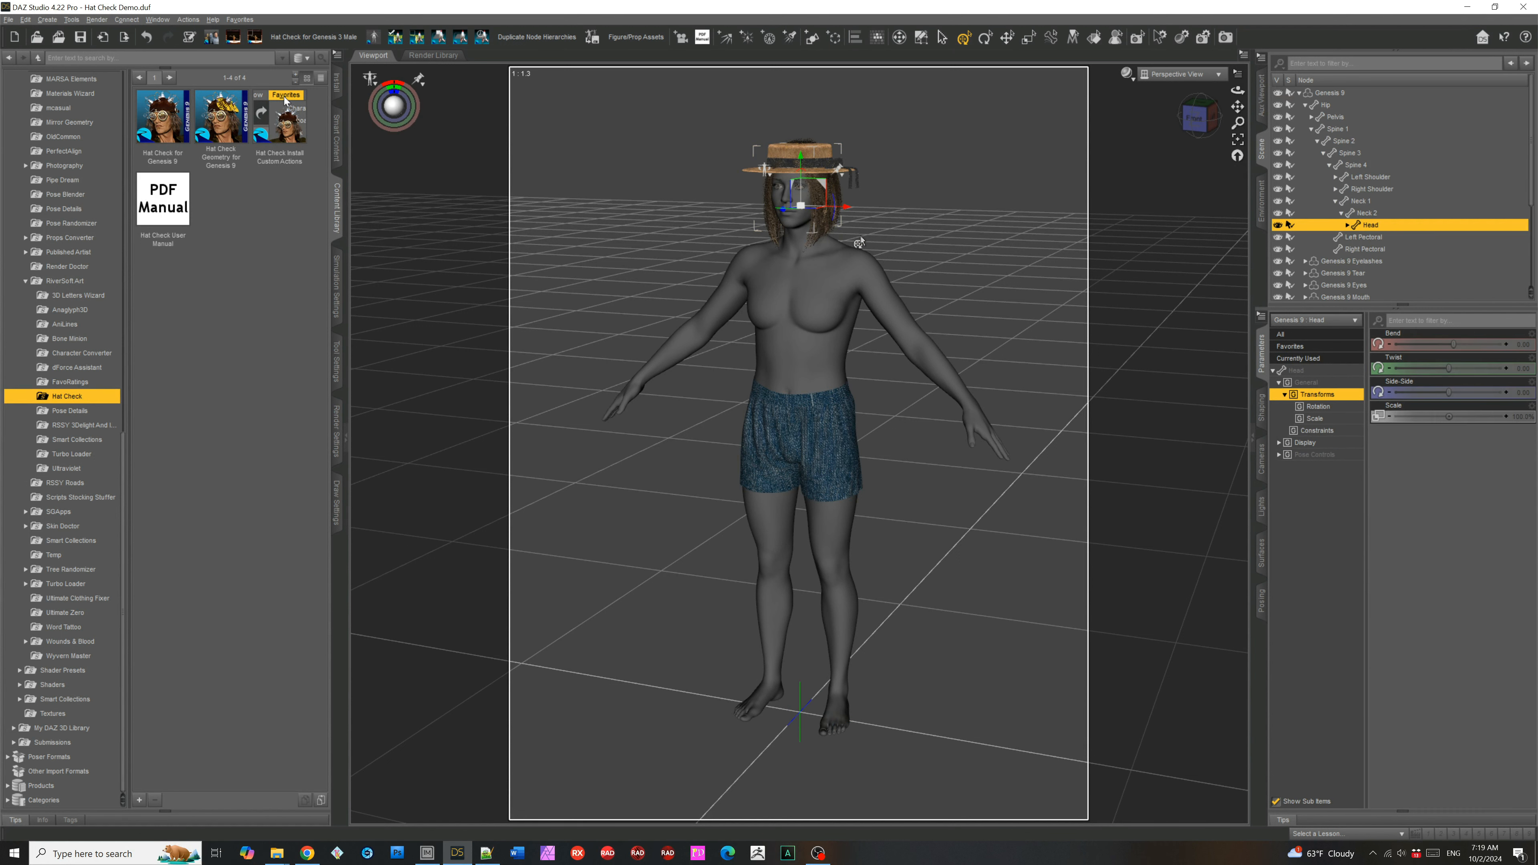
pyautogui.press('f')
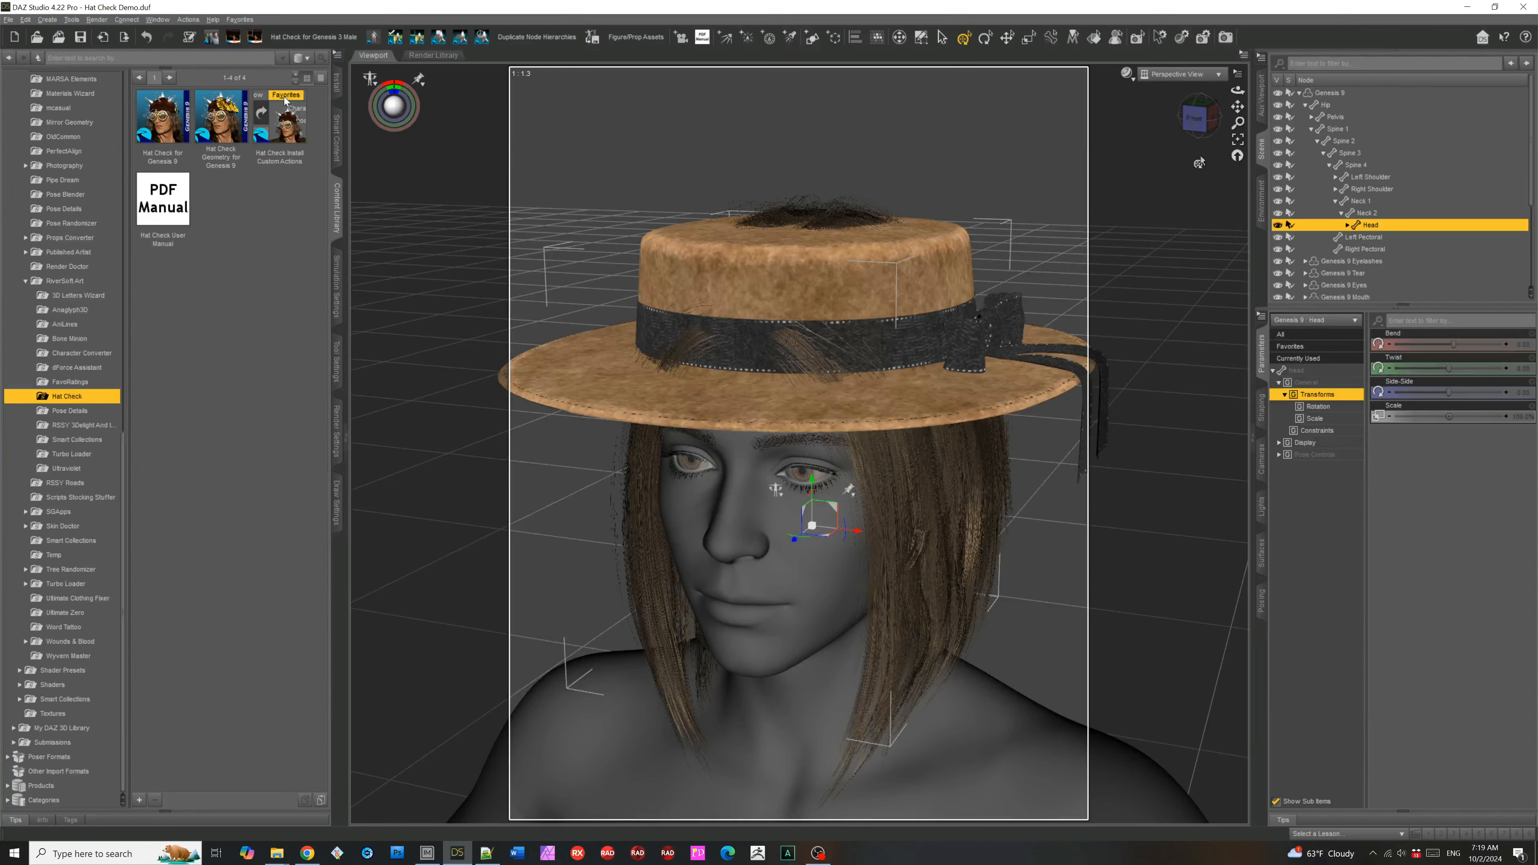
pyautogui.click(1202, 118)
pyautogui.moveTo(1205, 124)
pyautogui.mouseDown()
pyautogui.moveTo(1151, 130)
pyautogui.moveTo(1165, 107)
pyautogui.moveTo(1184, 114)
pyautogui.mouseUp()
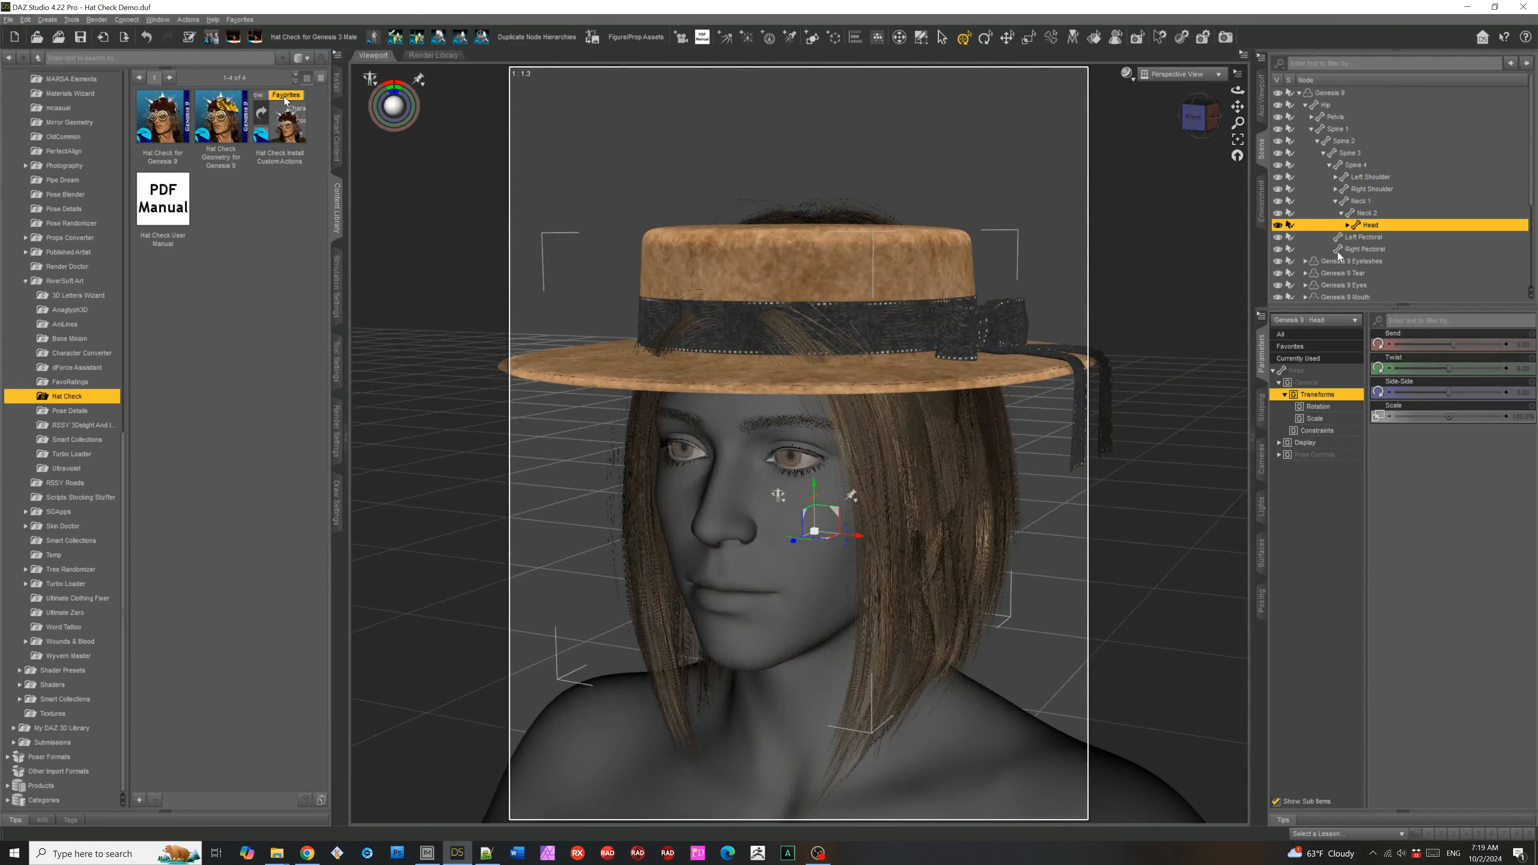
# - Select the HS SBH Hair G9 node and review its available adjustment morphs
pyautogui.scroll(-3, 1338, 278)
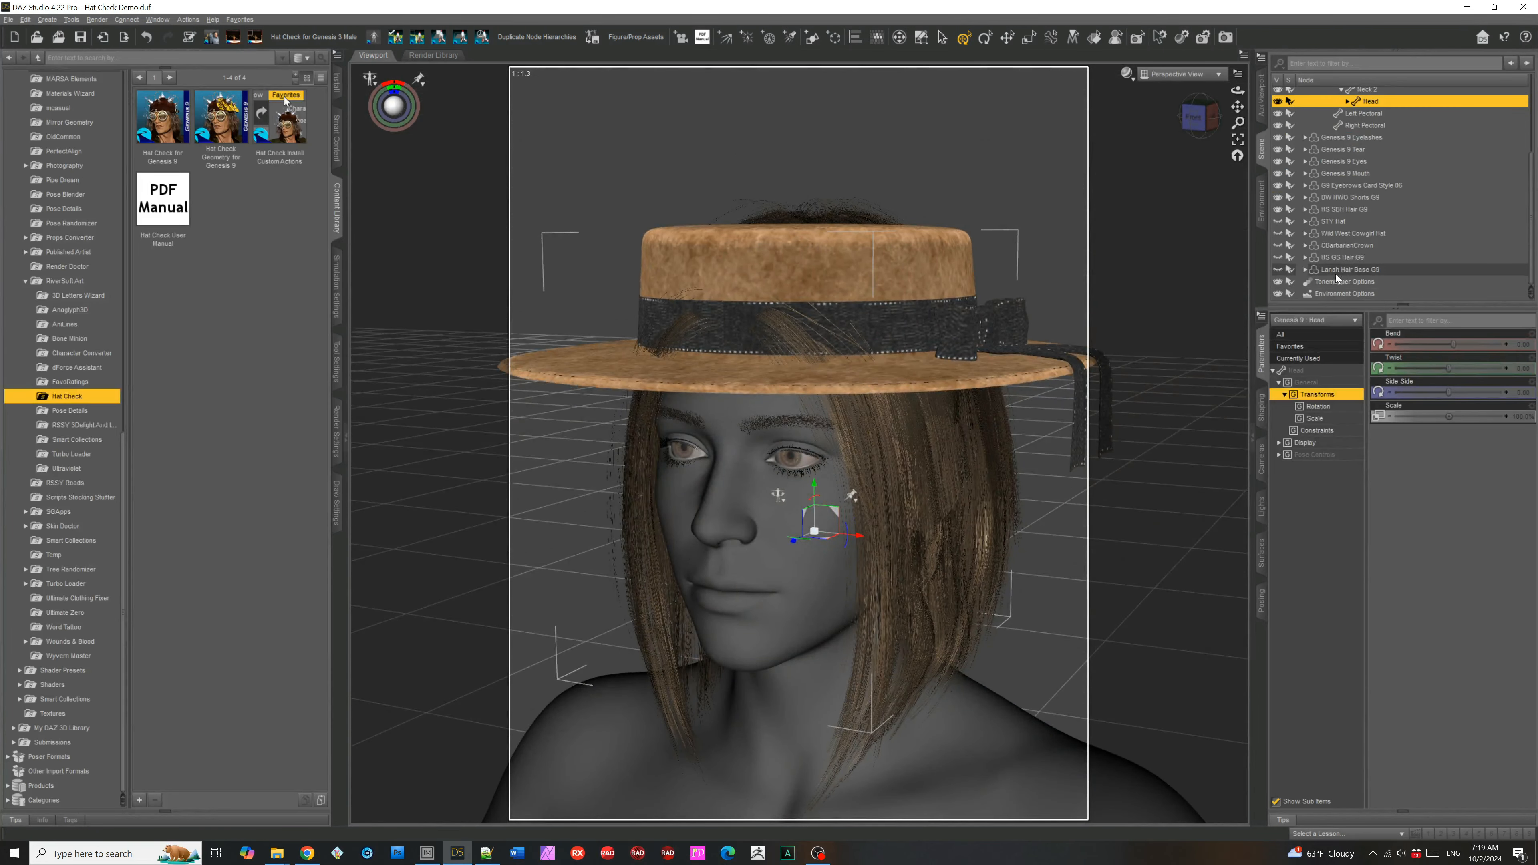
pyautogui.click(1342, 213)
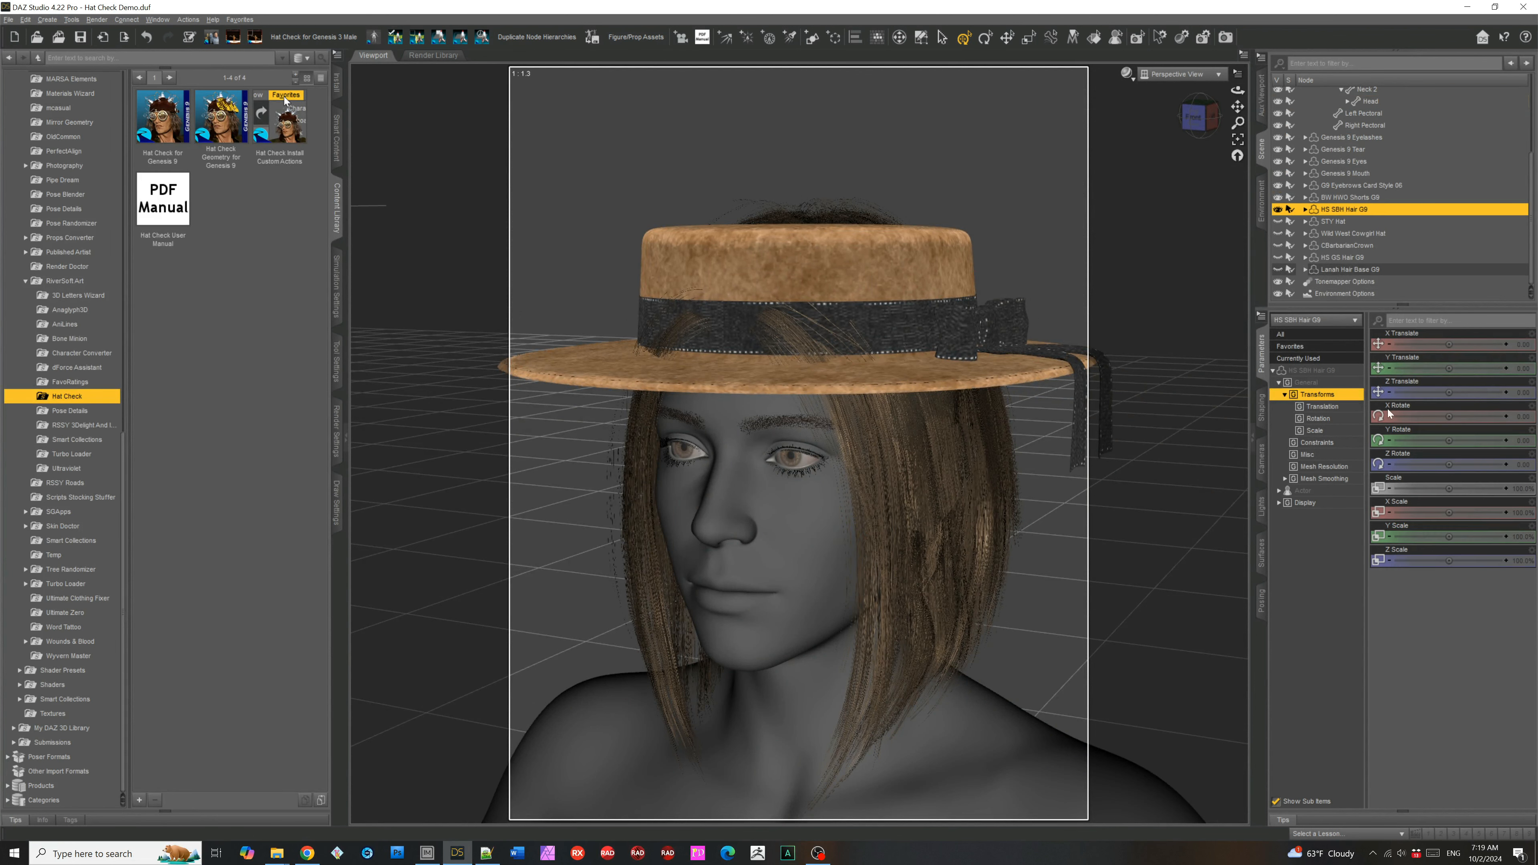
pyautogui.click(1316, 371)
pyautogui.scroll(-8, 1402, 543)
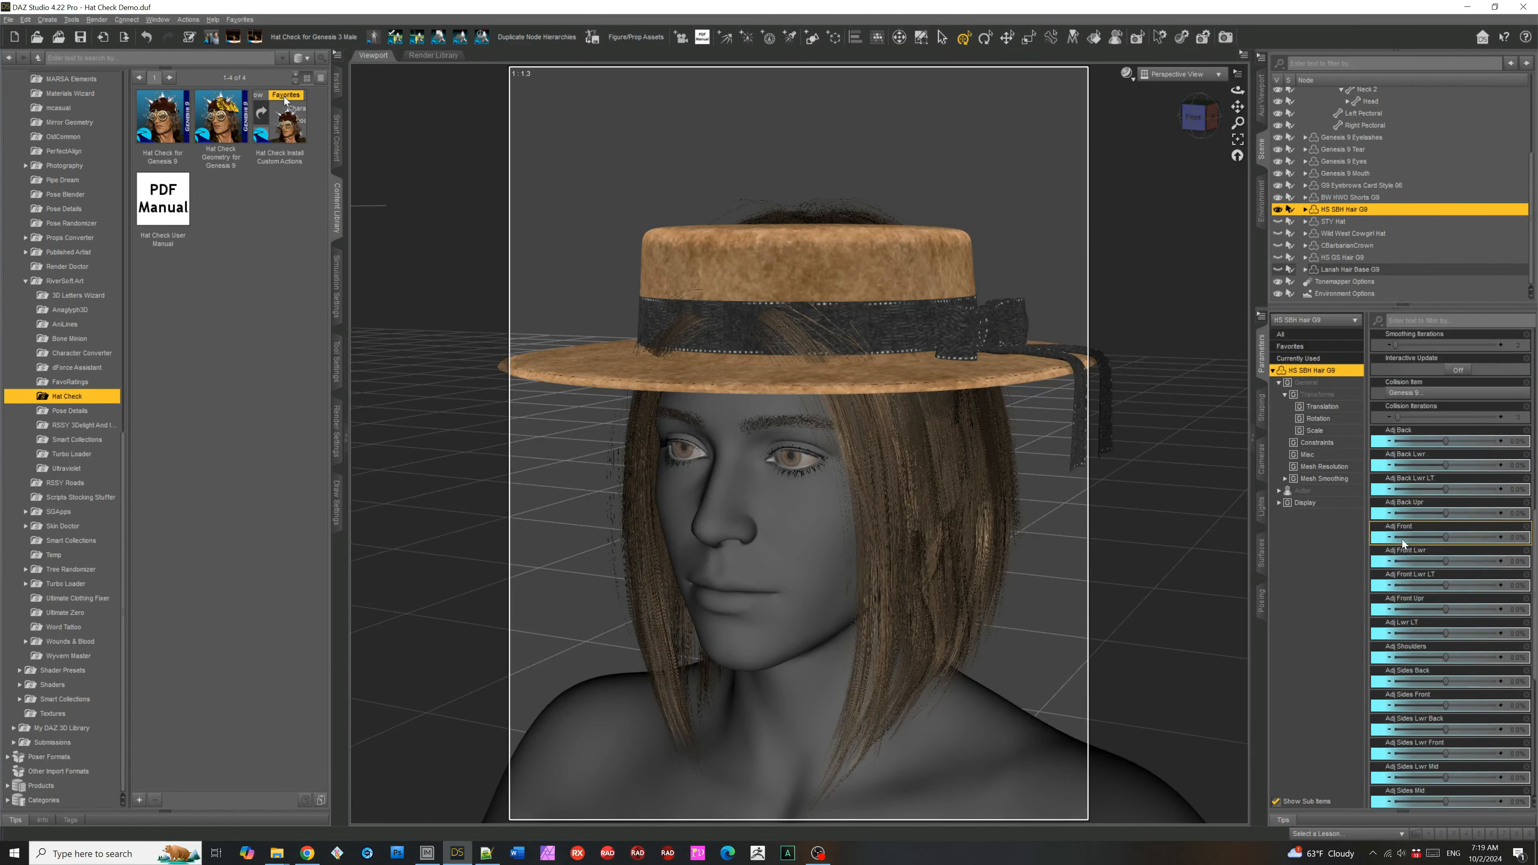
pyautogui.scroll(2, 1307, 278)
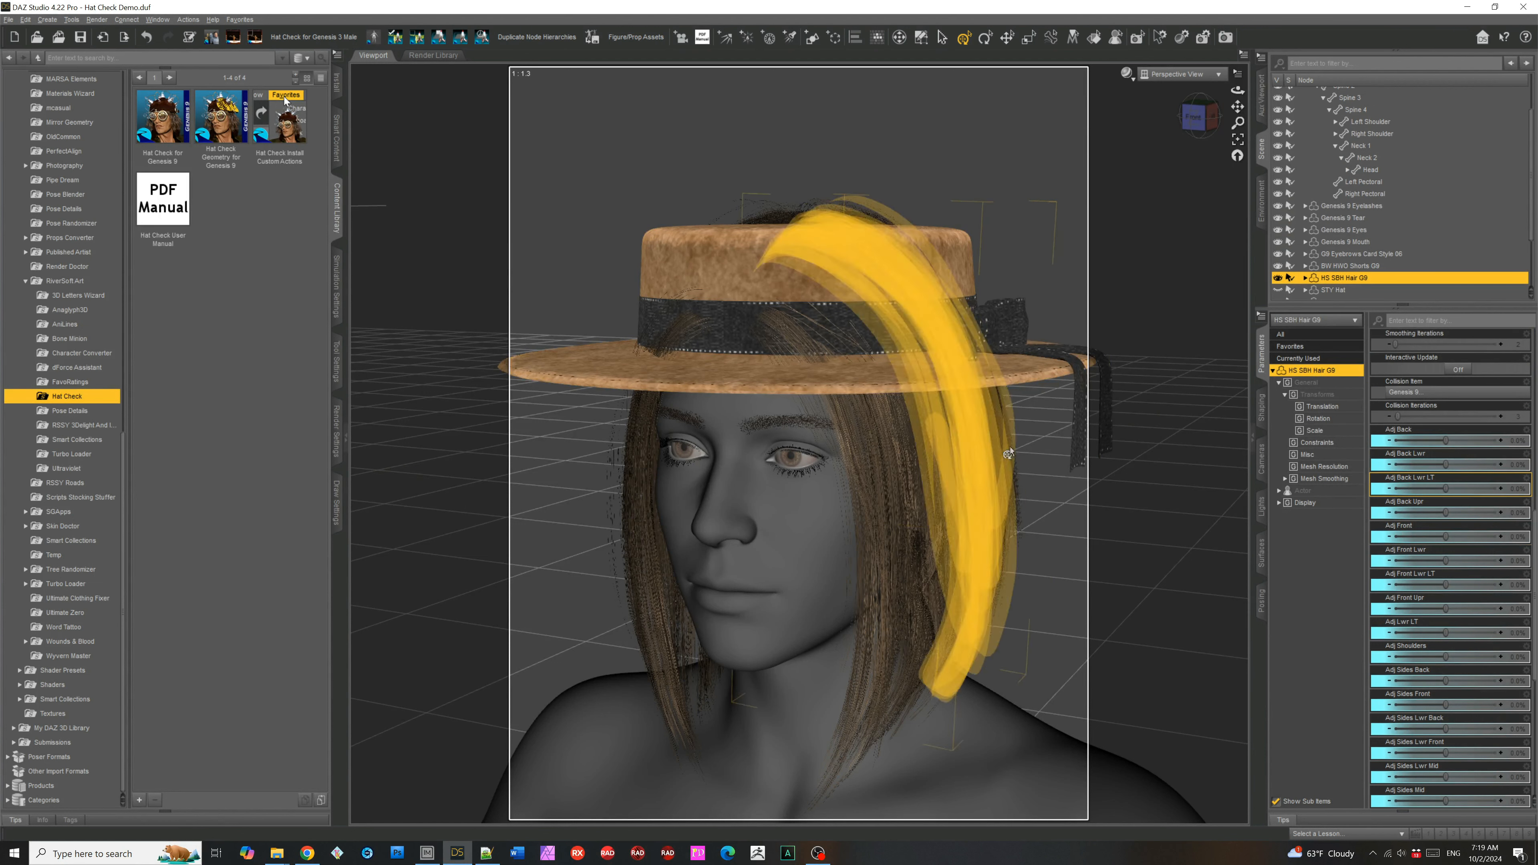
# - Expand the figure's Head node and add the Olivine Hat to the selection alongside the hair
pyautogui.scroll(1, 1368, 277)
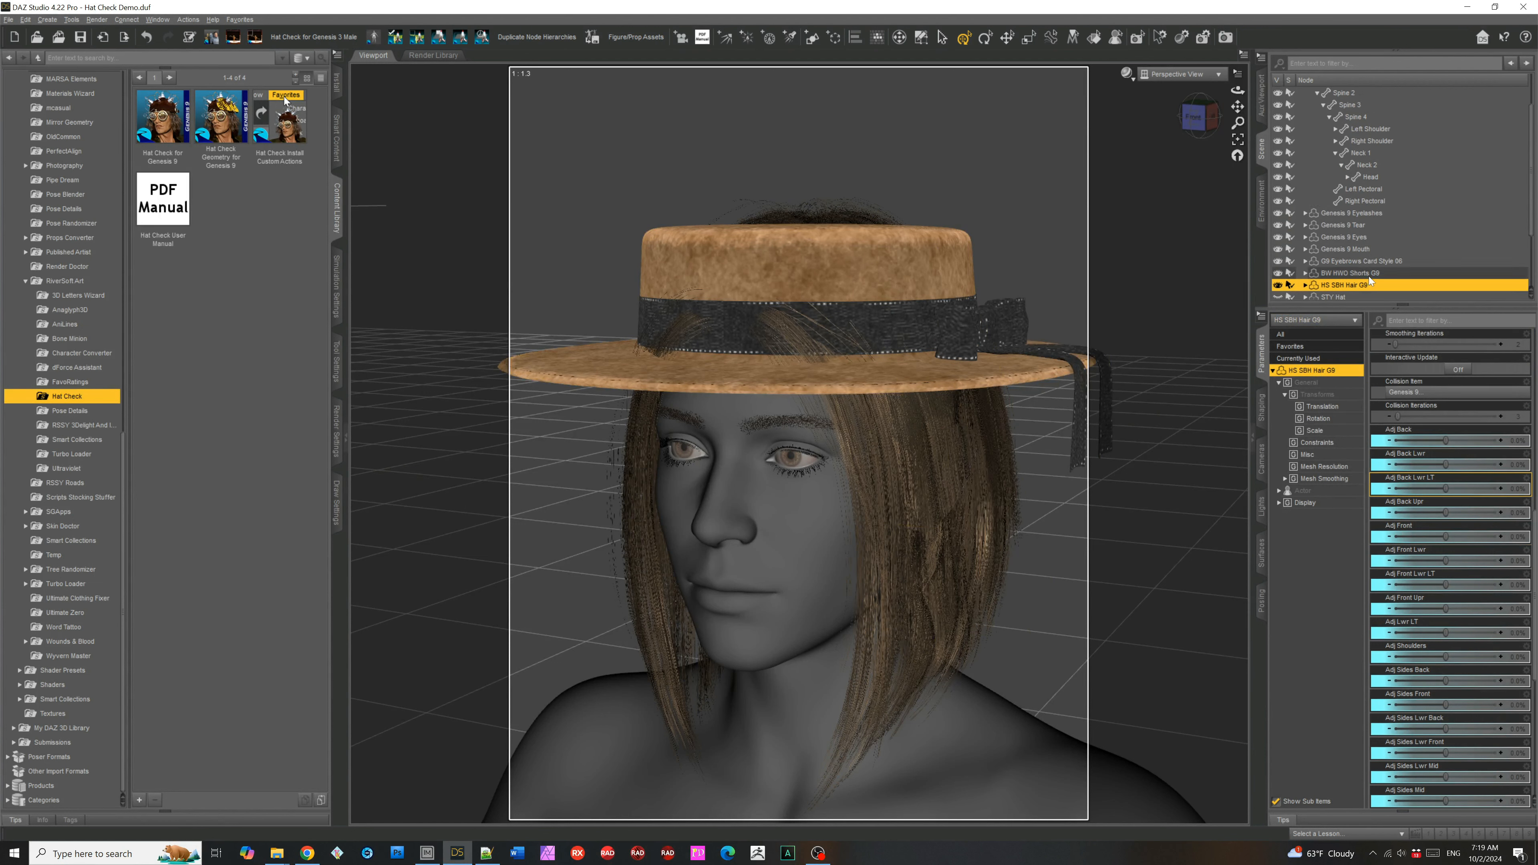
pyautogui.click(1347, 204)
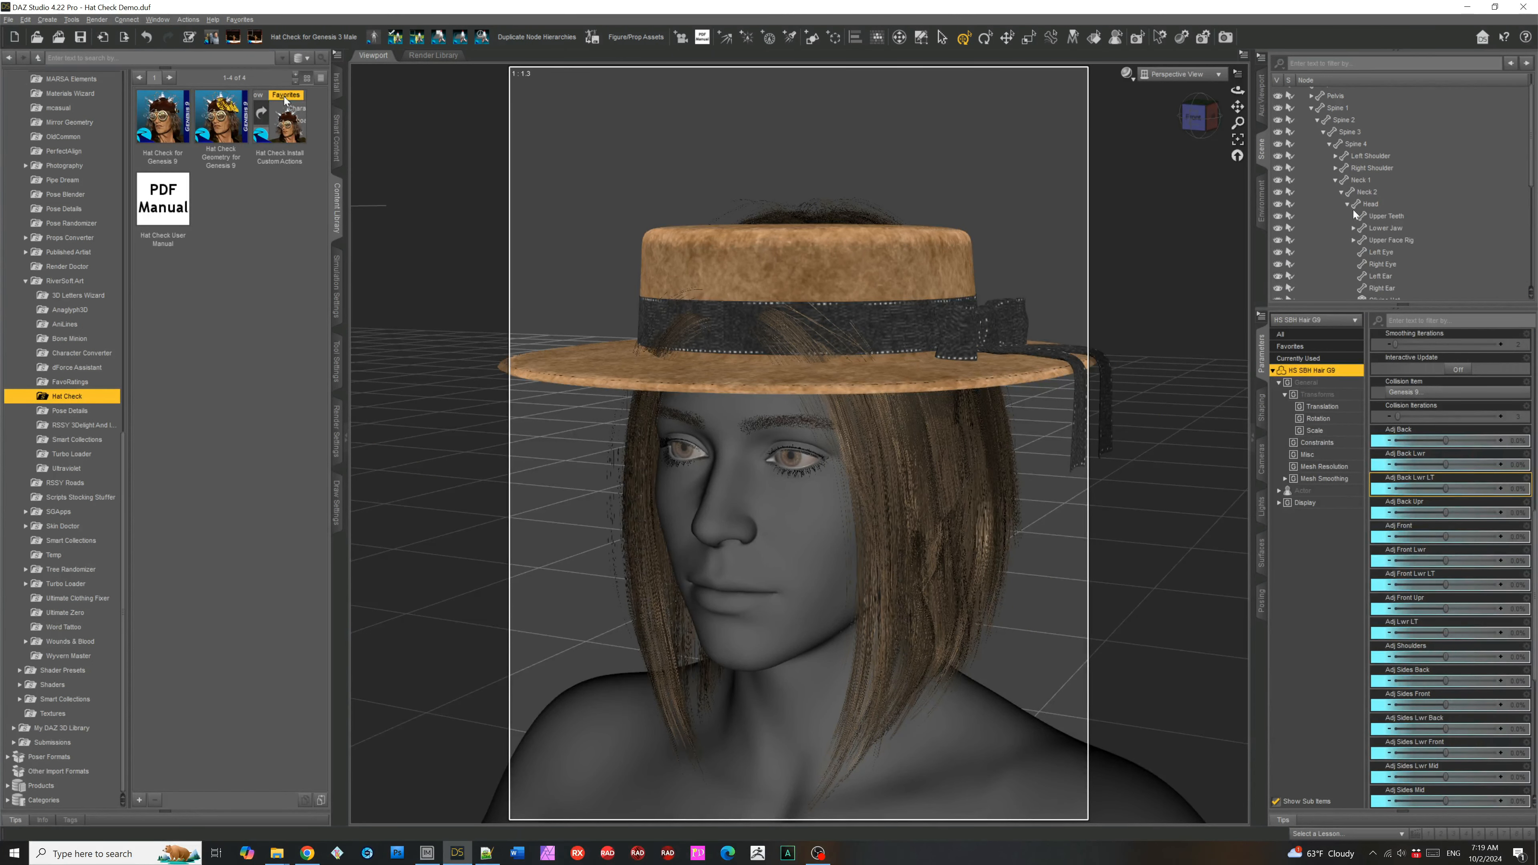
pyautogui.scroll(-2, 1391, 255)
pyautogui.click(1383, 232)
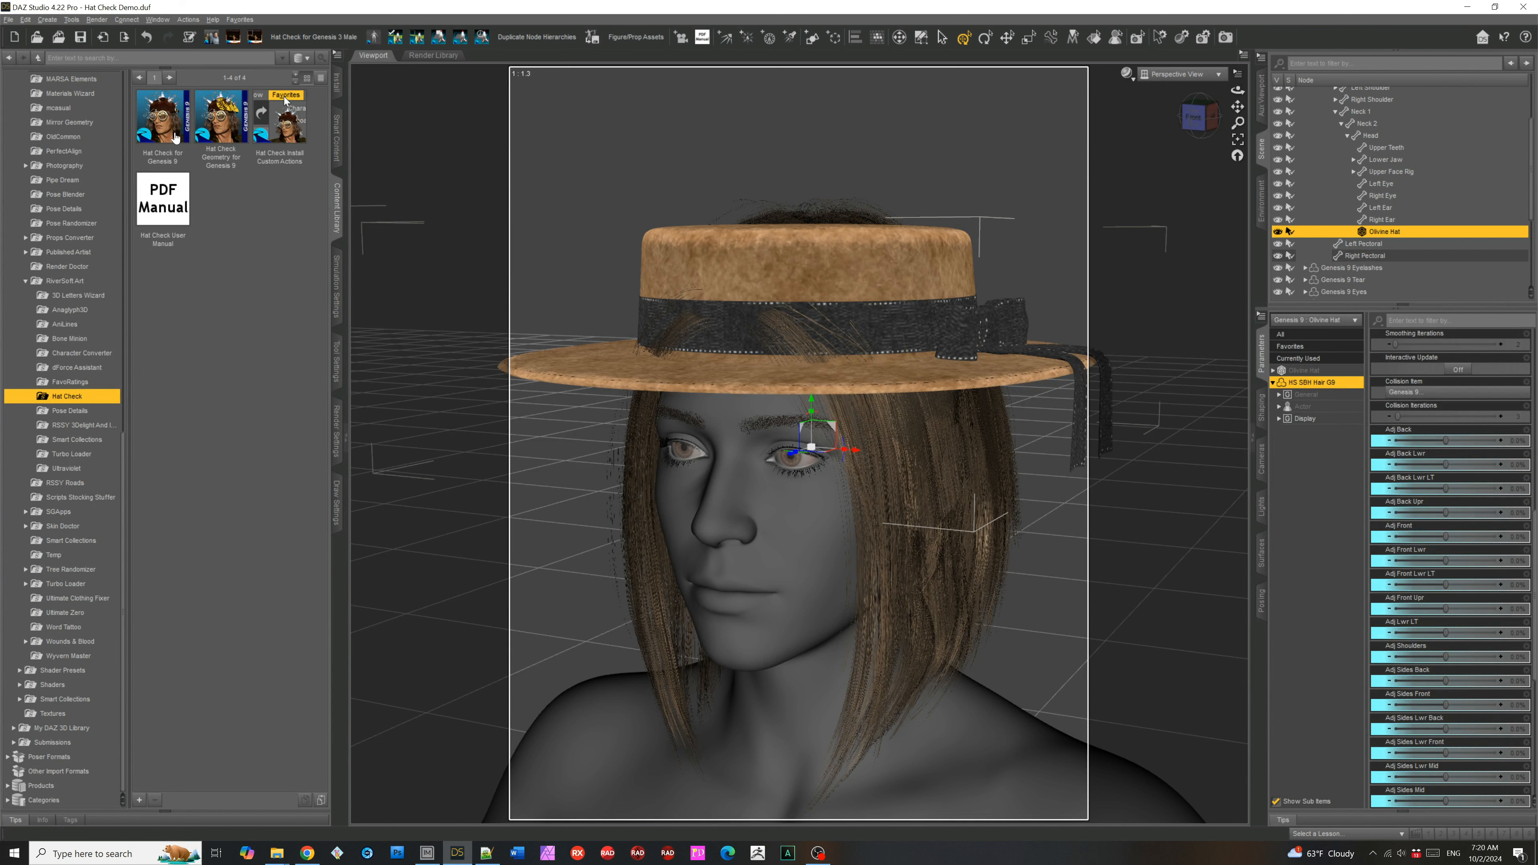
# - Launch the Hat Check for Genesis 9 script on the selected hair and hat
pyautogui.moveTo(176, 138)
pyautogui.moveTo(224, 121)
pyautogui.click(239, 19)
pyautogui.click(238, 20)
pyautogui.moveTo(169, 226)
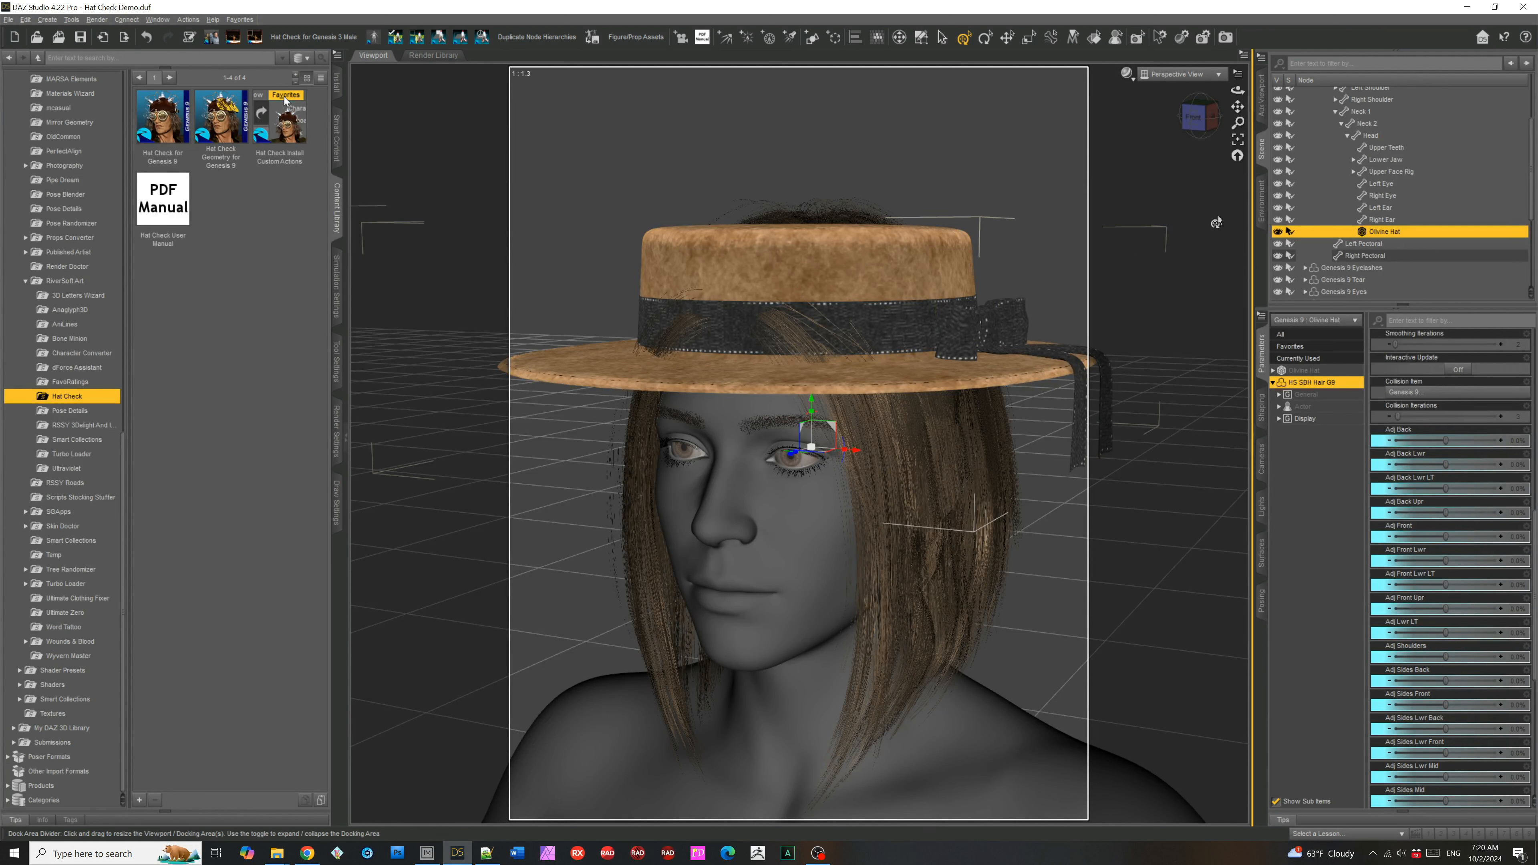
pyautogui.click(175, 136)
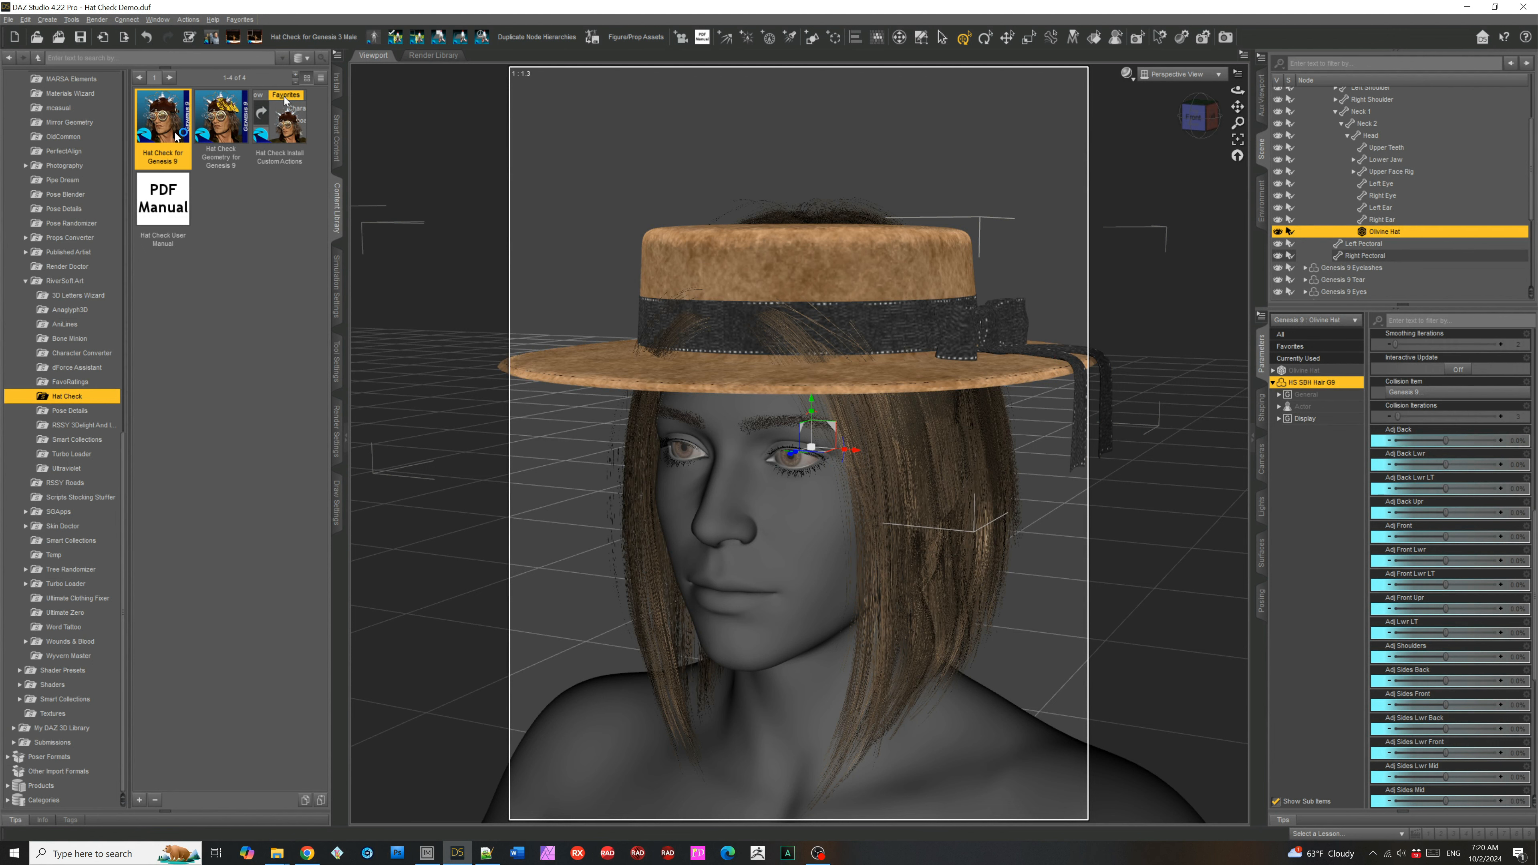
pyautogui.doubleClick(175, 136)
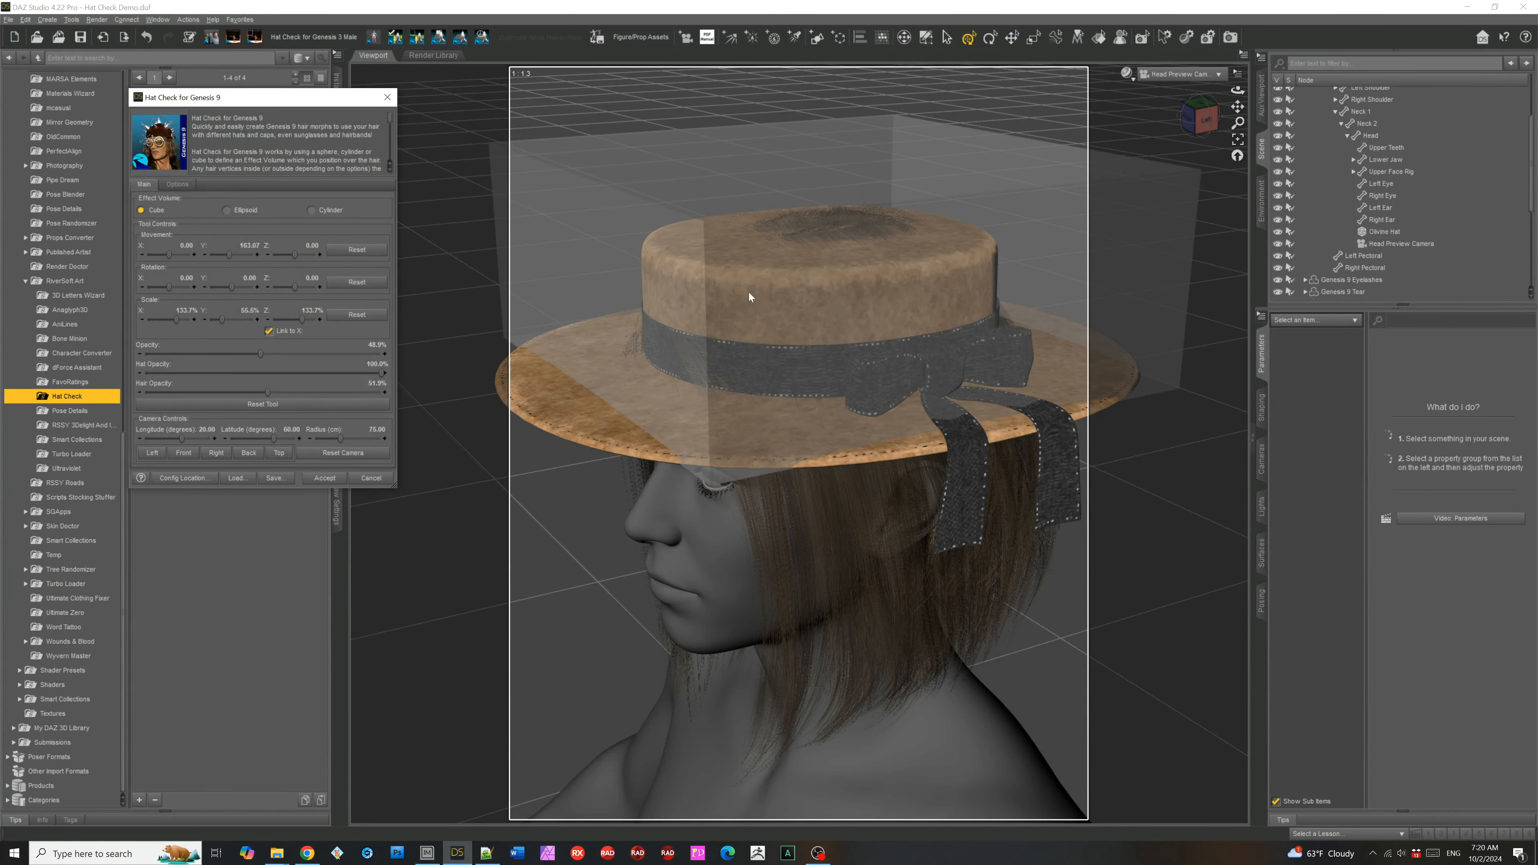
# - Try the Ellipsoid and Cylinder effect volumes, adjusting the cylinder's position, rotation and scale
pyautogui.click(242, 211)
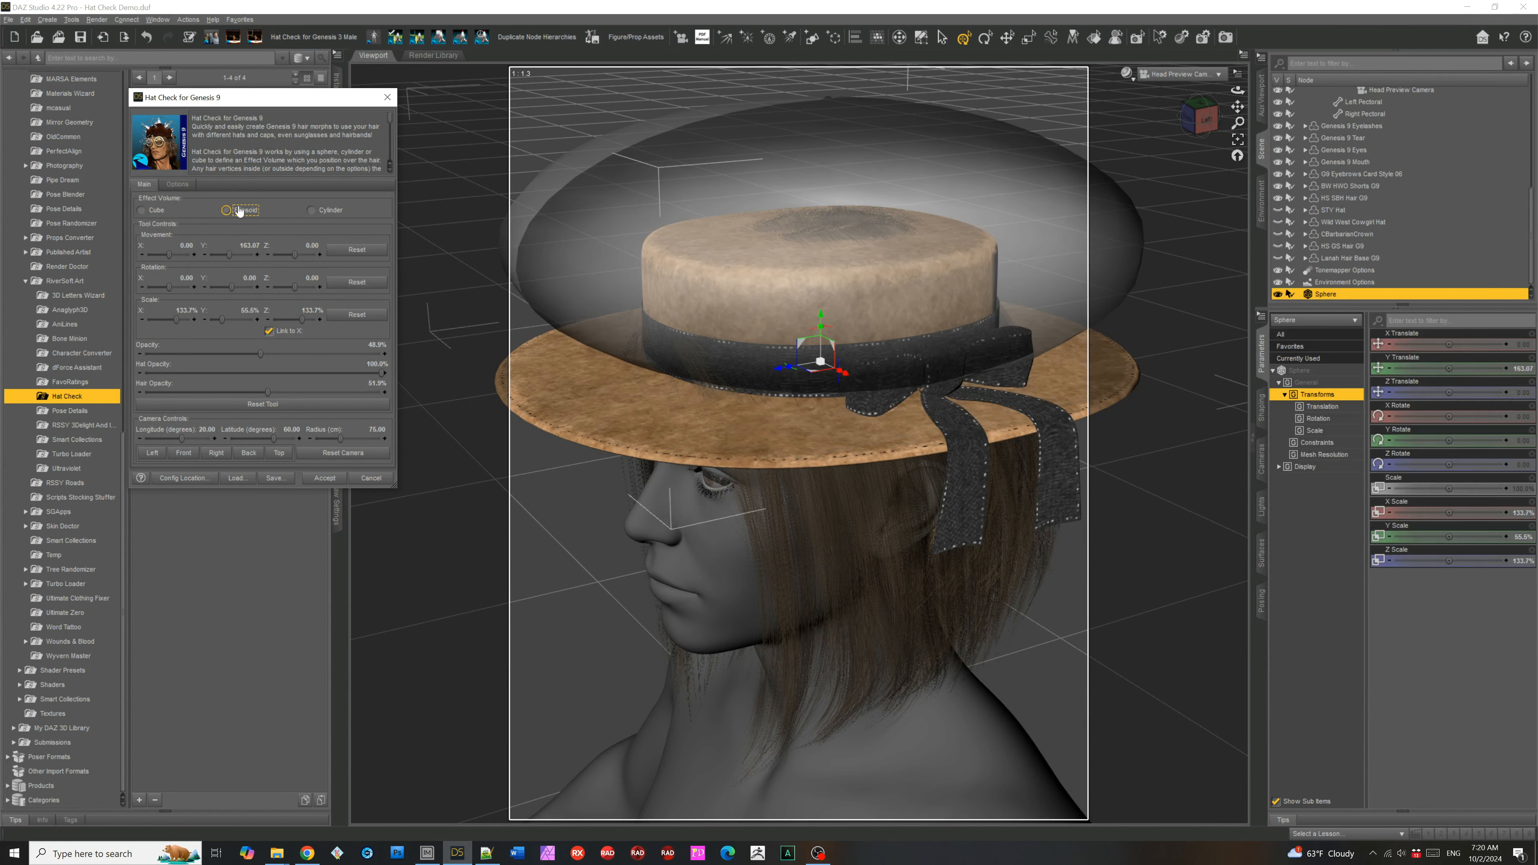
pyautogui.click(320, 213)
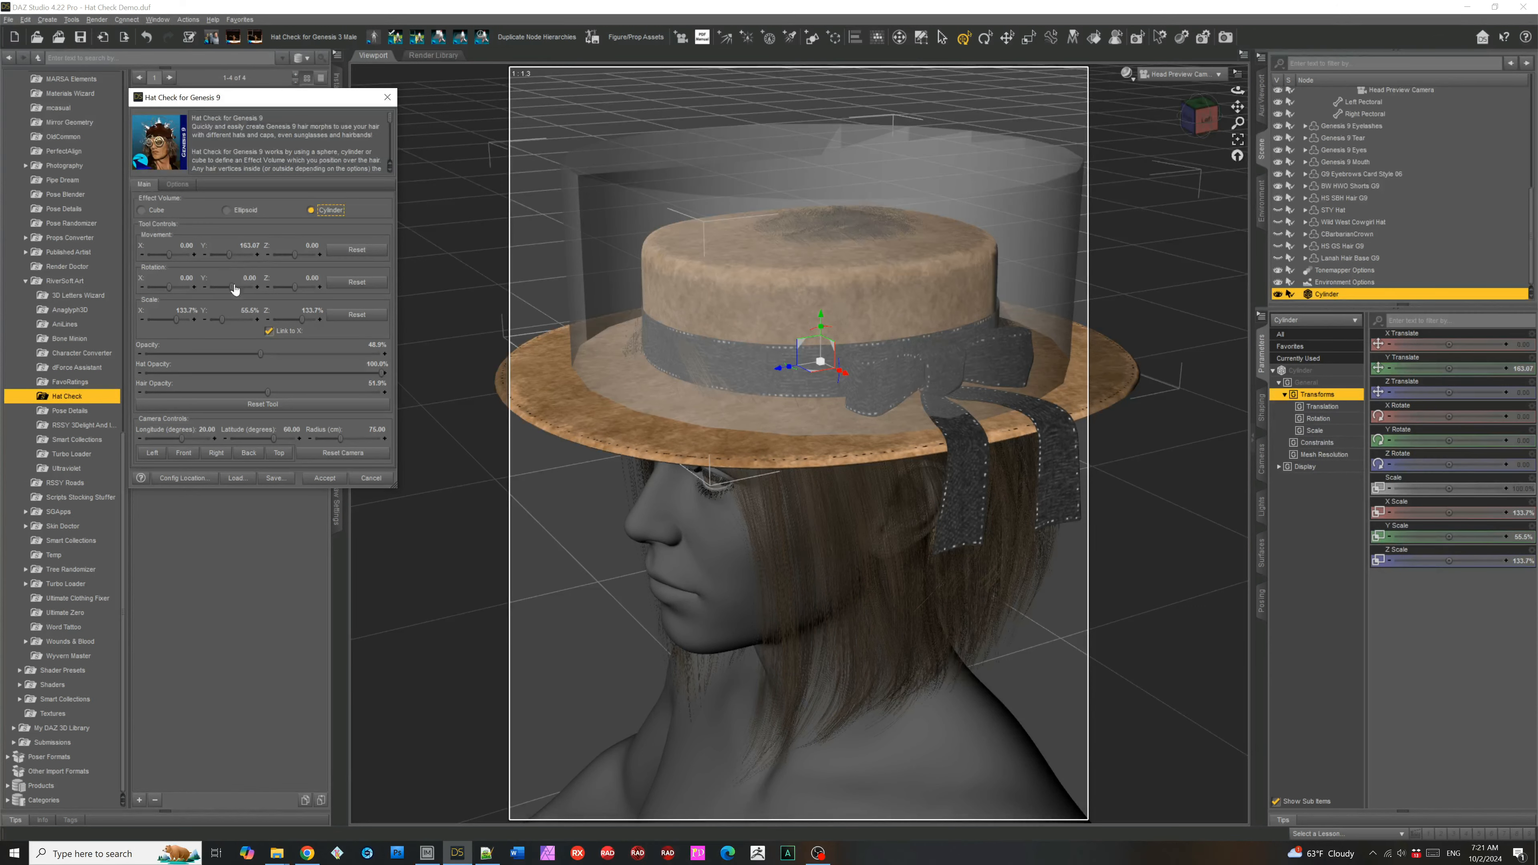
pyautogui.moveTo(175, 319); pyautogui.dragTo(215, 254)
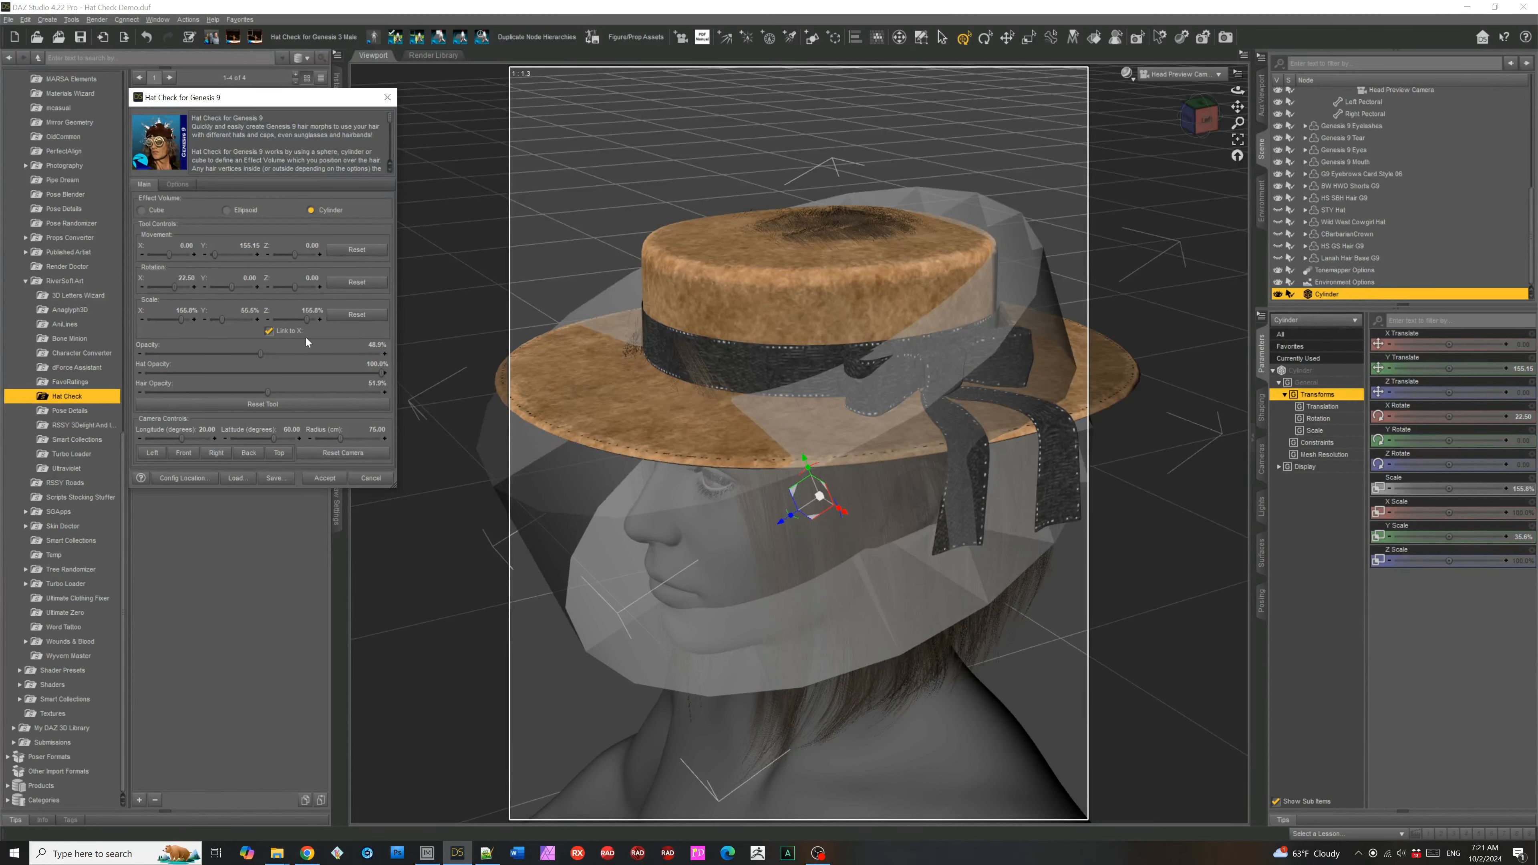
# - Reset the tool controls and use a Cube effect volume at 50.4% opacity with hat and hair opacity at 100%
pyautogui.click(263, 404)
pyautogui.click(155, 210)
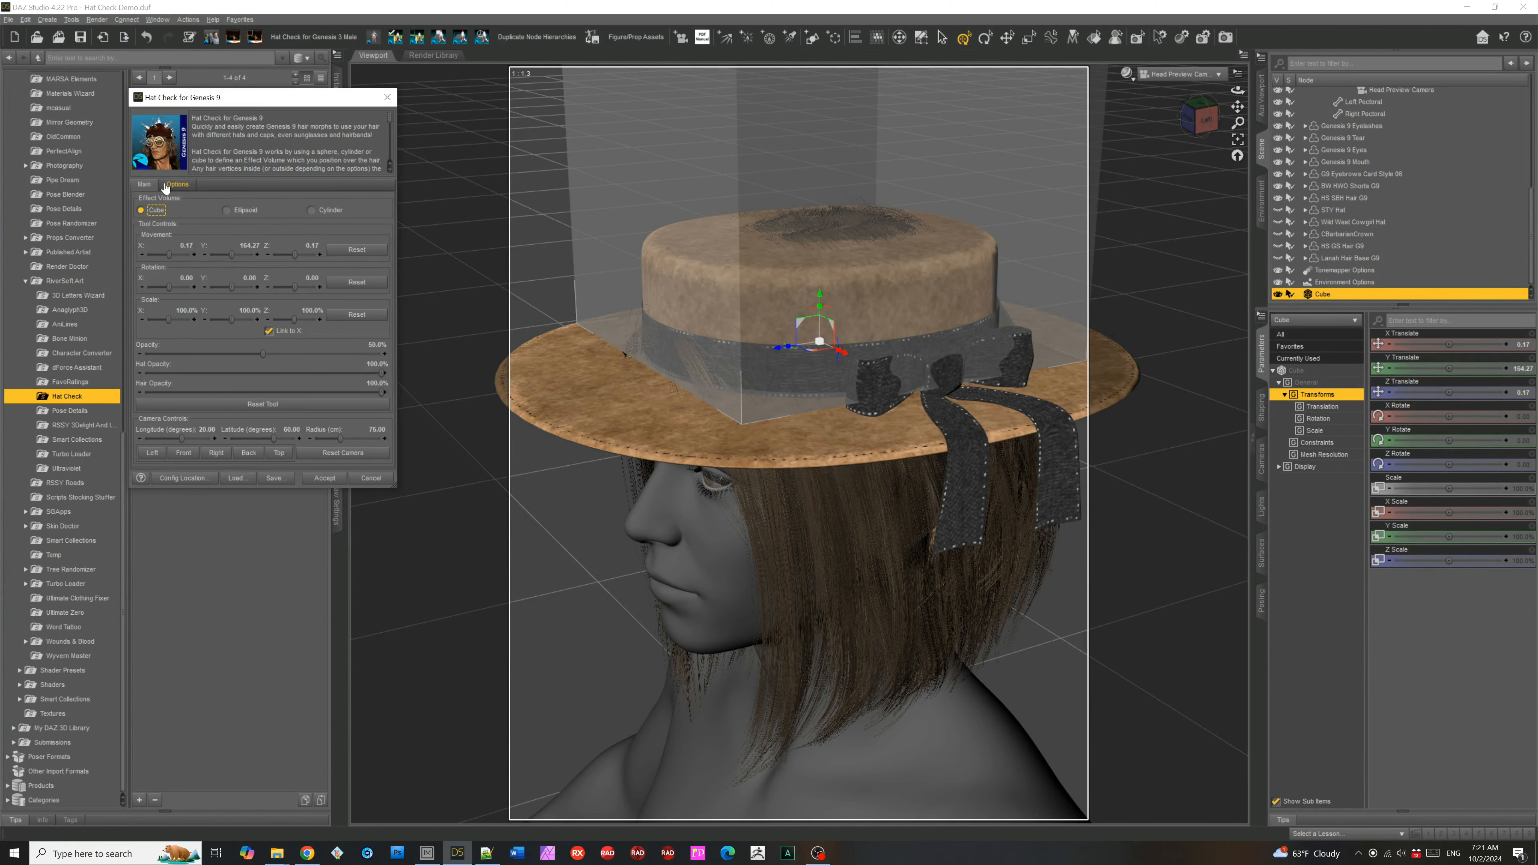
pyautogui.moveTo(264, 354)
pyautogui.mouseDown()
pyautogui.moveTo(399, 352)
pyautogui.moveTo(264, 355)
pyautogui.mouseUp()
pyautogui.moveTo(382, 393)
pyautogui.mouseDown()
pyautogui.moveTo(174, 411)
pyautogui.moveTo(388, 396)
pyautogui.moveTo(323, 374)
pyautogui.moveTo(242, 374)
pyautogui.moveTo(390, 374)
pyautogui.mouseUp()
# - Set the Hat Check options to High tolerance, an Inside area of effect, and turning off the morph if it exists
pyautogui.click(185, 186)
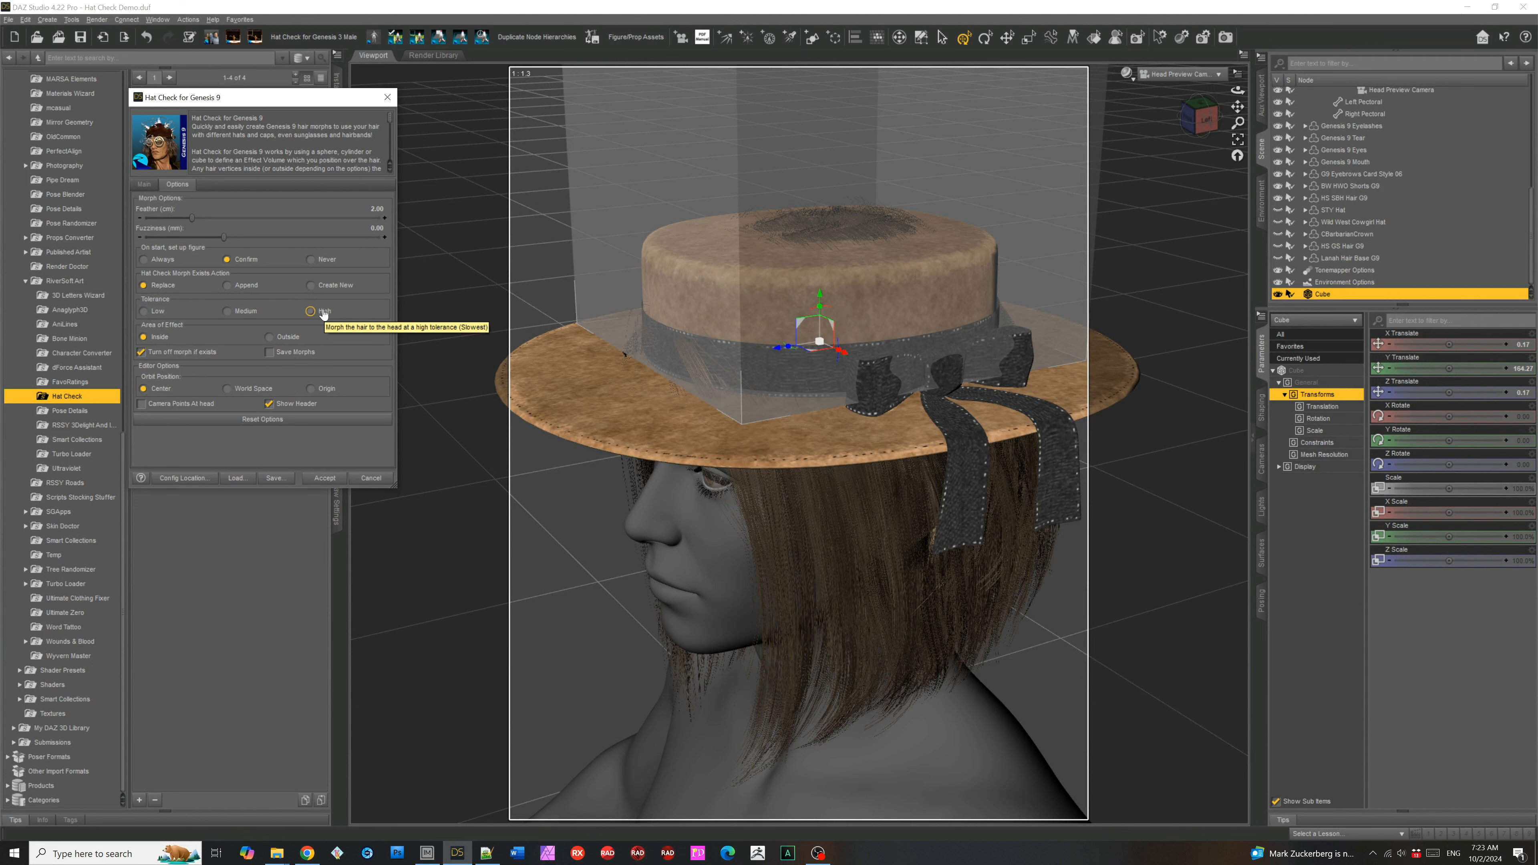
pyautogui.click(310, 311)
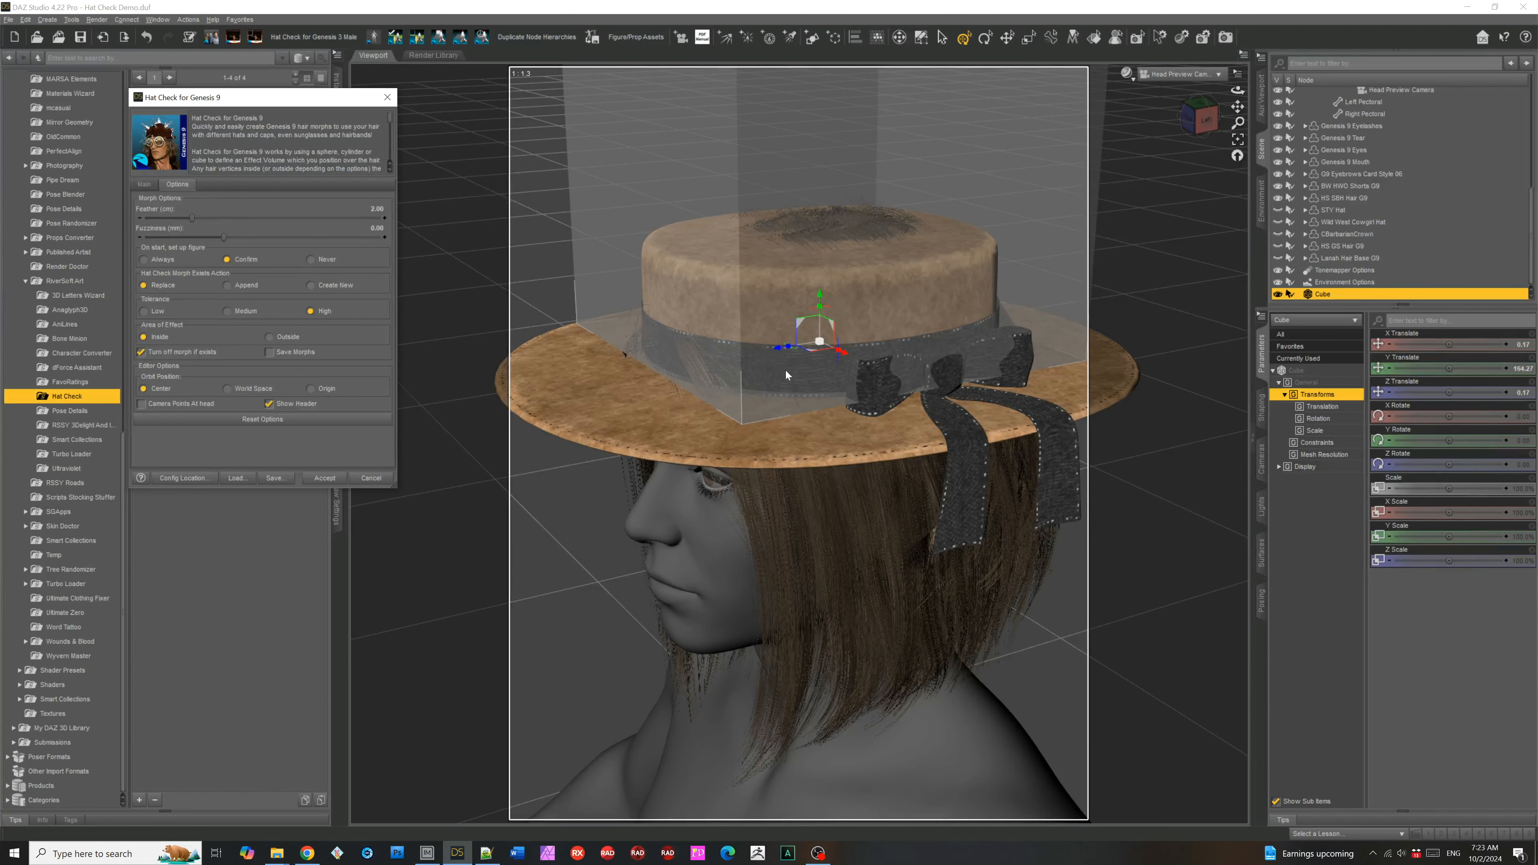
pyautogui.click(270, 337)
pyautogui.click(144, 337)
pyautogui.click(210, 354)
pyautogui.click(211, 357)
pyautogui.click(144, 184)
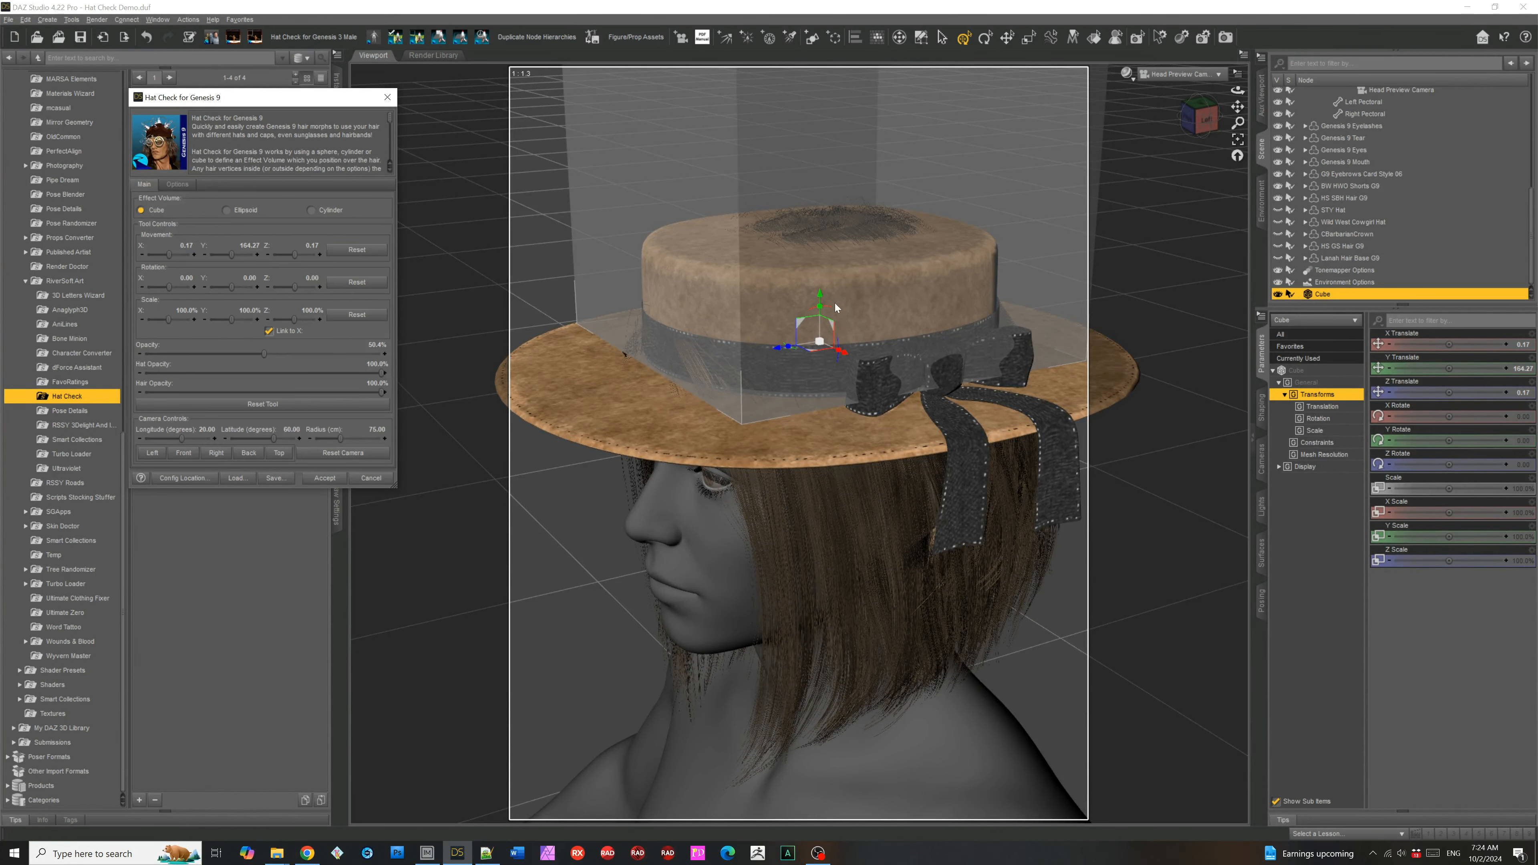
# - Scale the effect cube to 144.7% in X and Z and 50.1% in Y, and set its opacity to 100%
pyautogui.moveTo(339, 444); pyautogui.dragTo(243, 438)
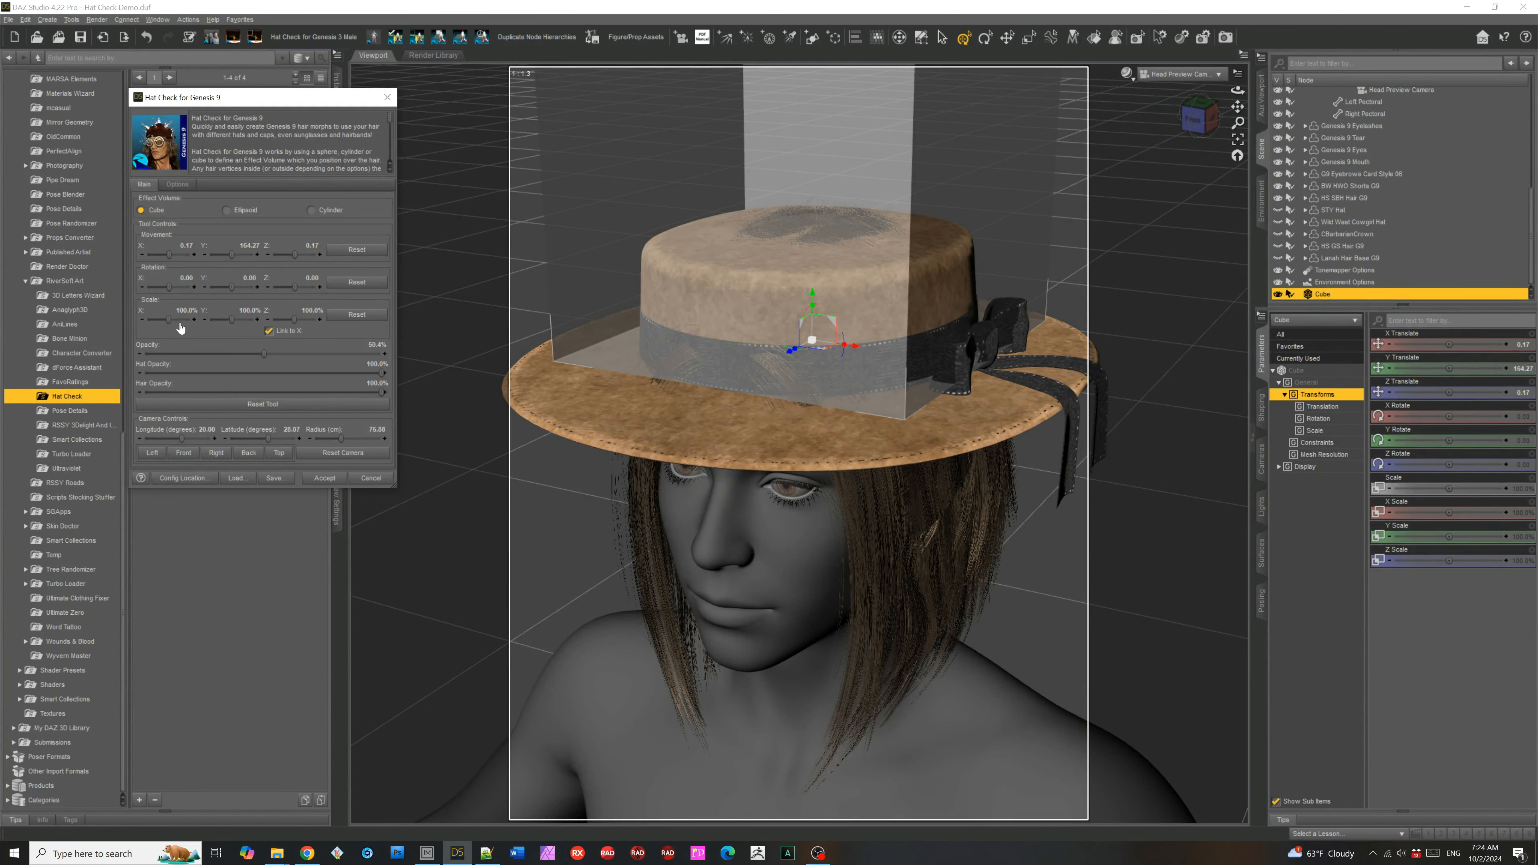
pyautogui.moveTo(169, 320); pyautogui.dragTo(178, 321)
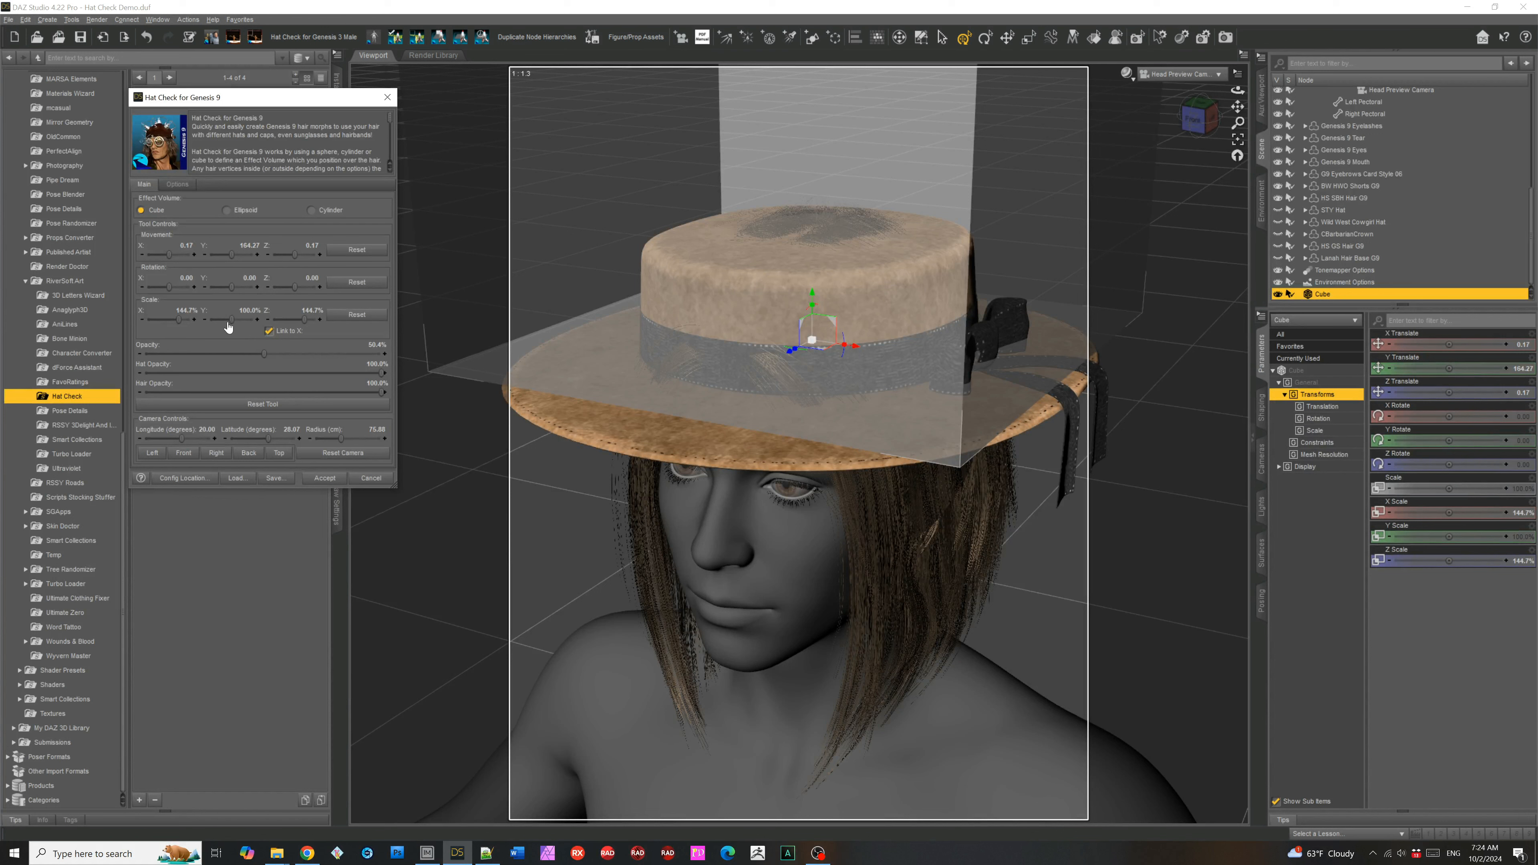
pyautogui.moveTo(228, 320); pyautogui.dragTo(217, 319)
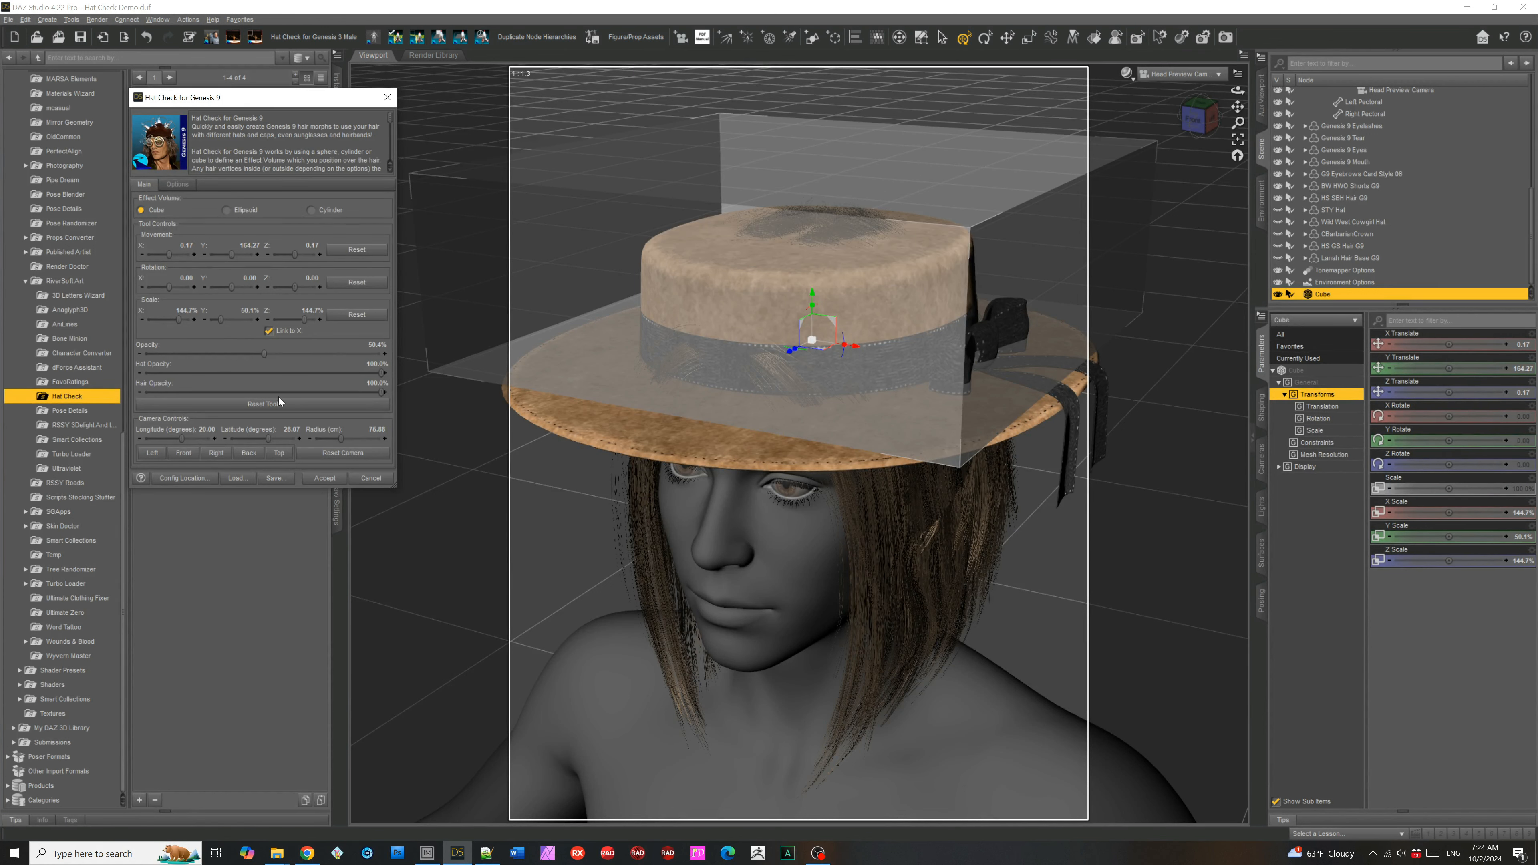
pyautogui.moveTo(264, 353); pyautogui.dragTo(392, 351)
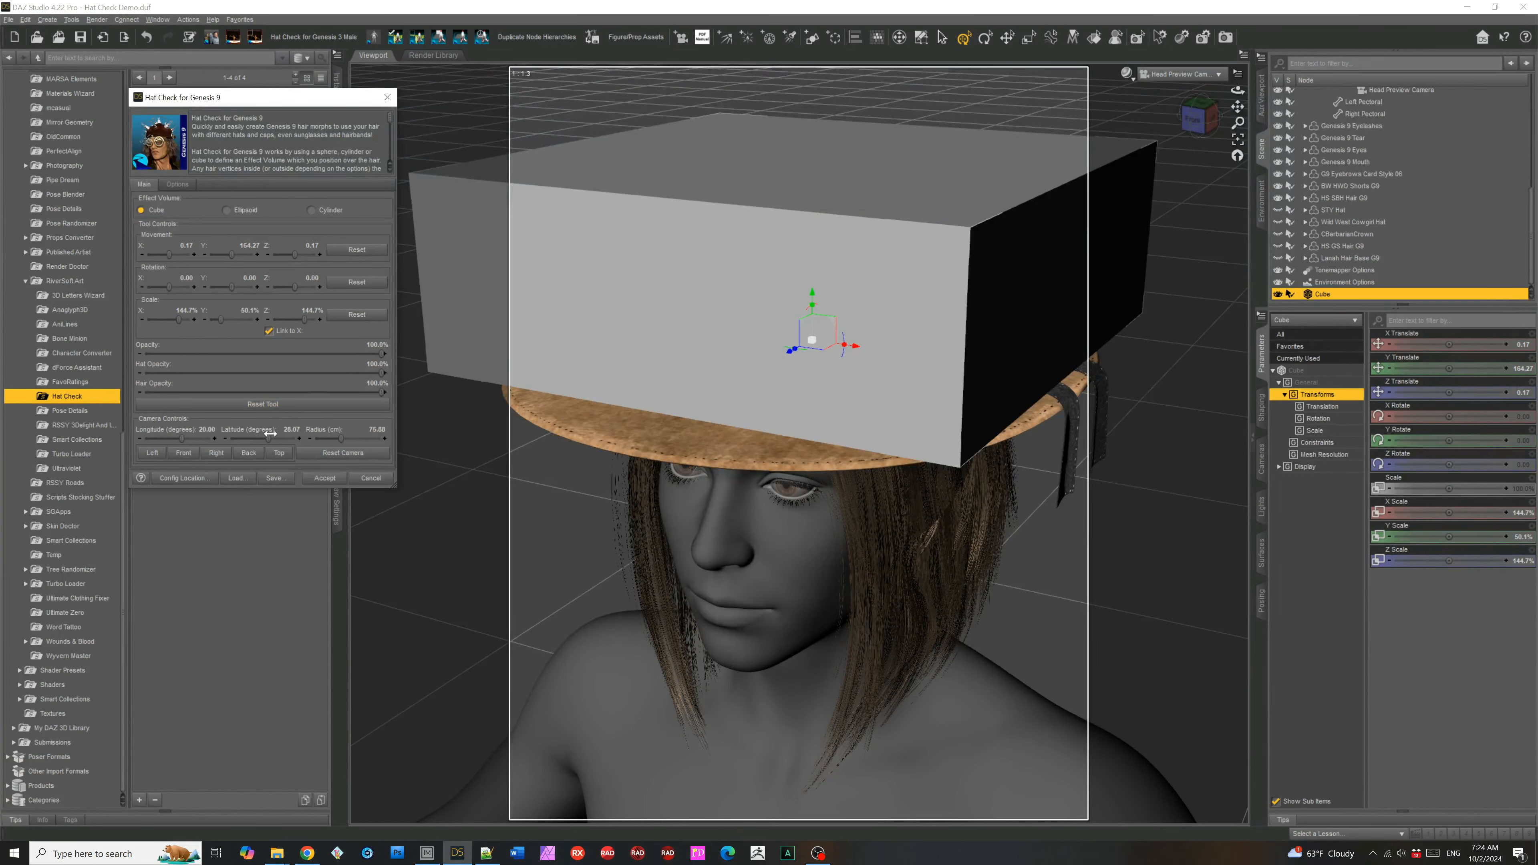
pyautogui.moveTo(269, 438)
pyautogui.mouseDown()
pyautogui.moveTo(222, 441)
pyautogui.moveTo(263, 449)
pyautogui.mouseUp()
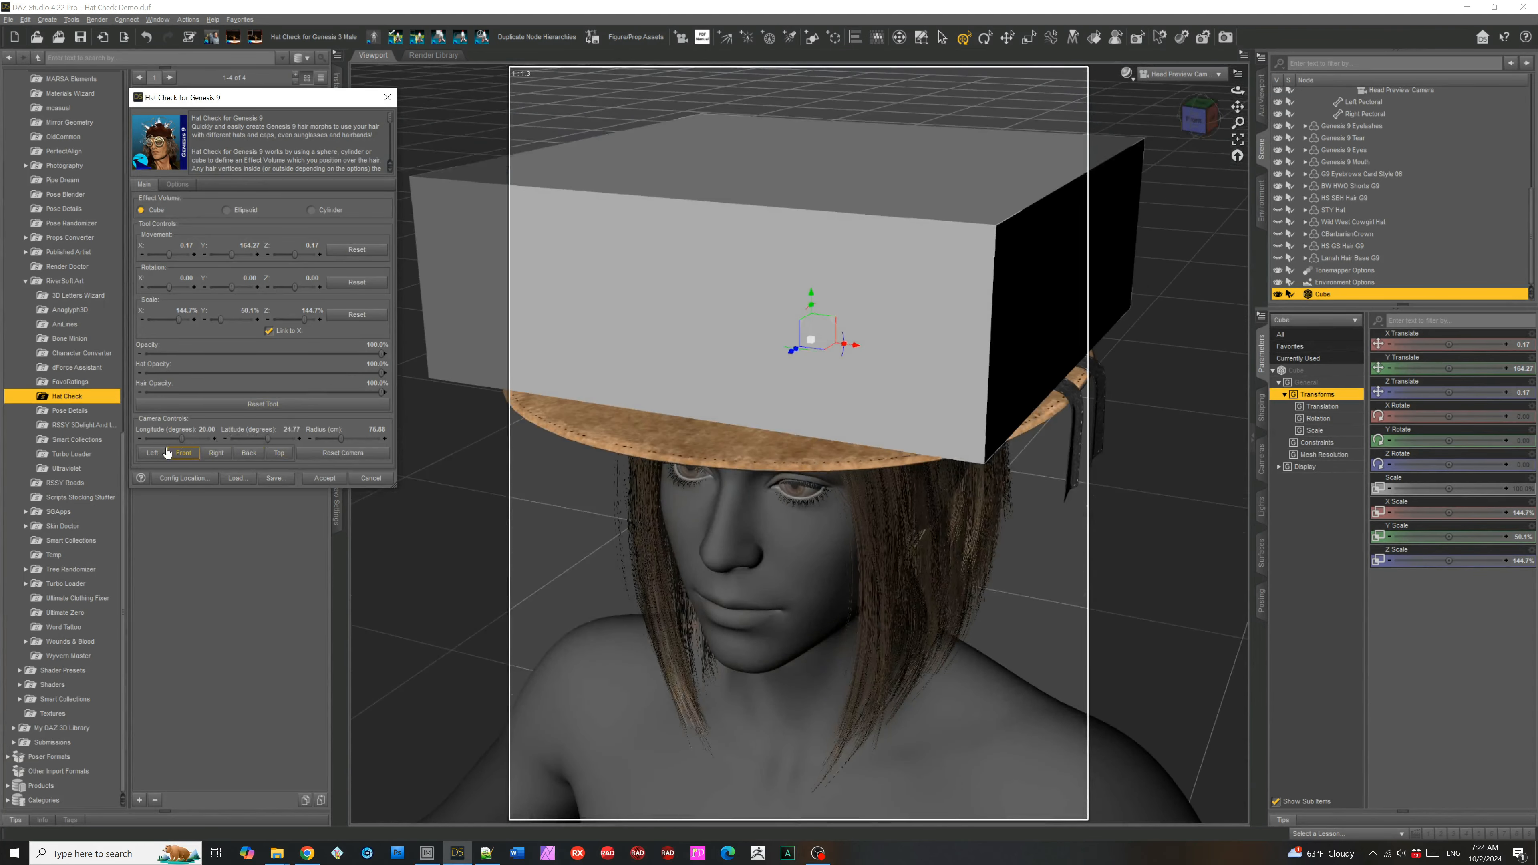
# - From the left view, lower the effect cube to a Y movement of 163.07 so its base sits at the hat brim
pyautogui.click(153, 453)
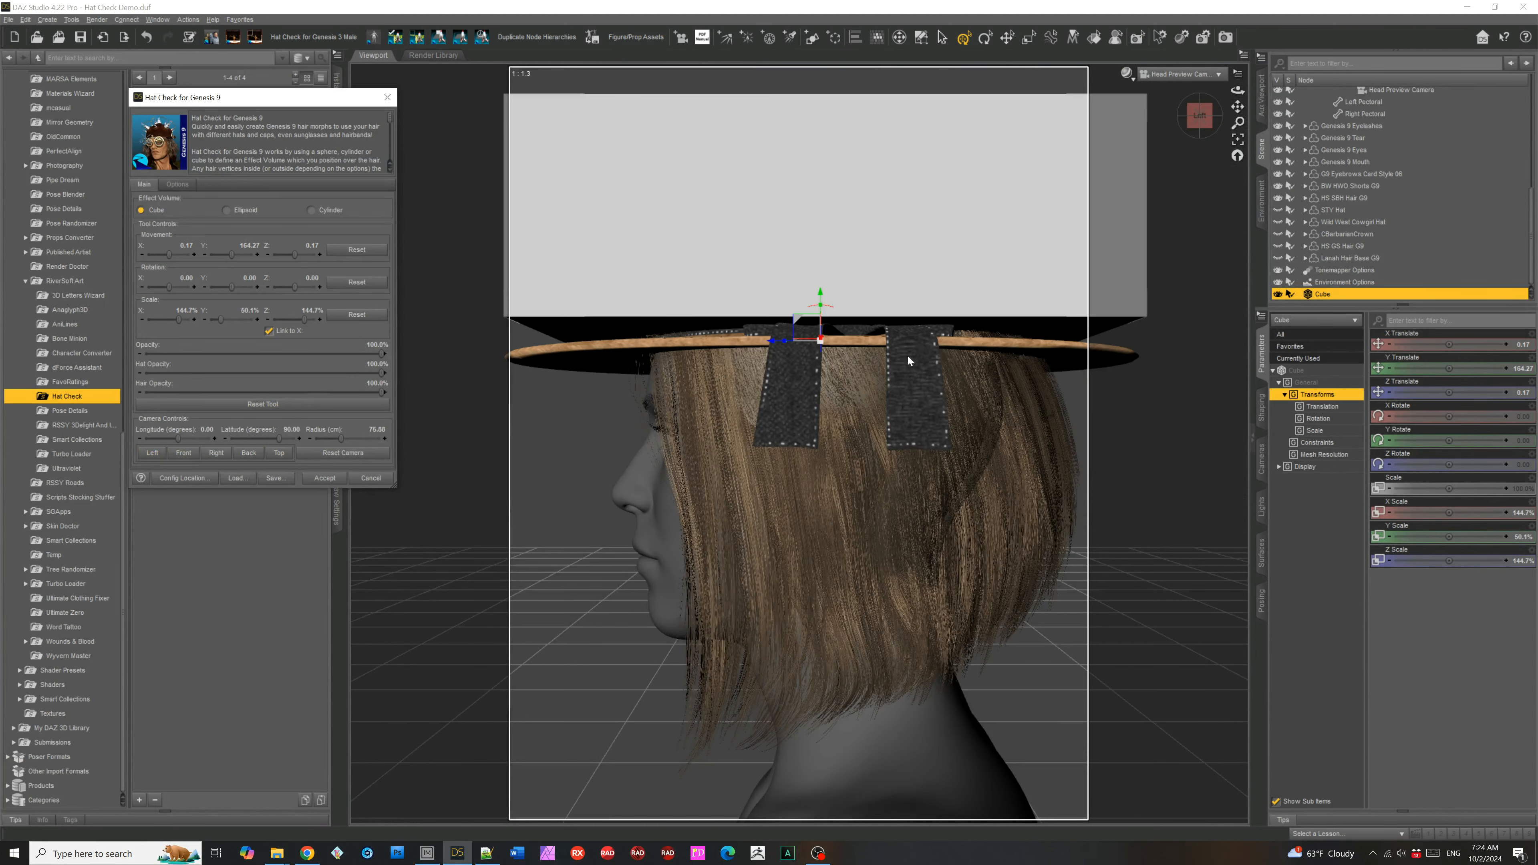
pyautogui.click(205, 255)
pyautogui.click(204, 255)
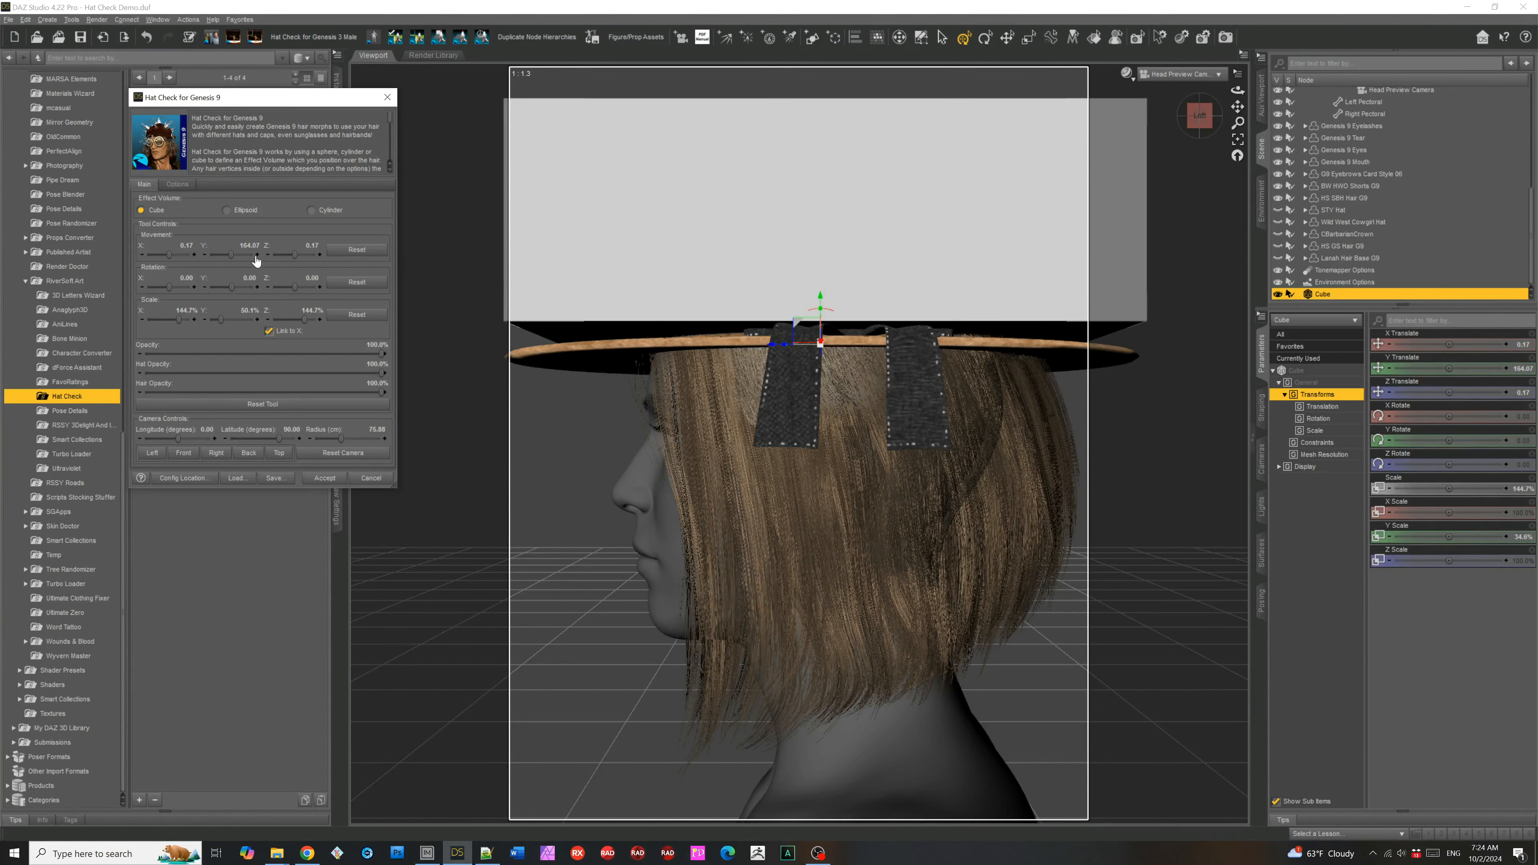
pyautogui.click(205, 255)
pyautogui.click(205, 256)
pyautogui.click(205, 255)
pyautogui.click(205, 255)
pyautogui.click(204, 255)
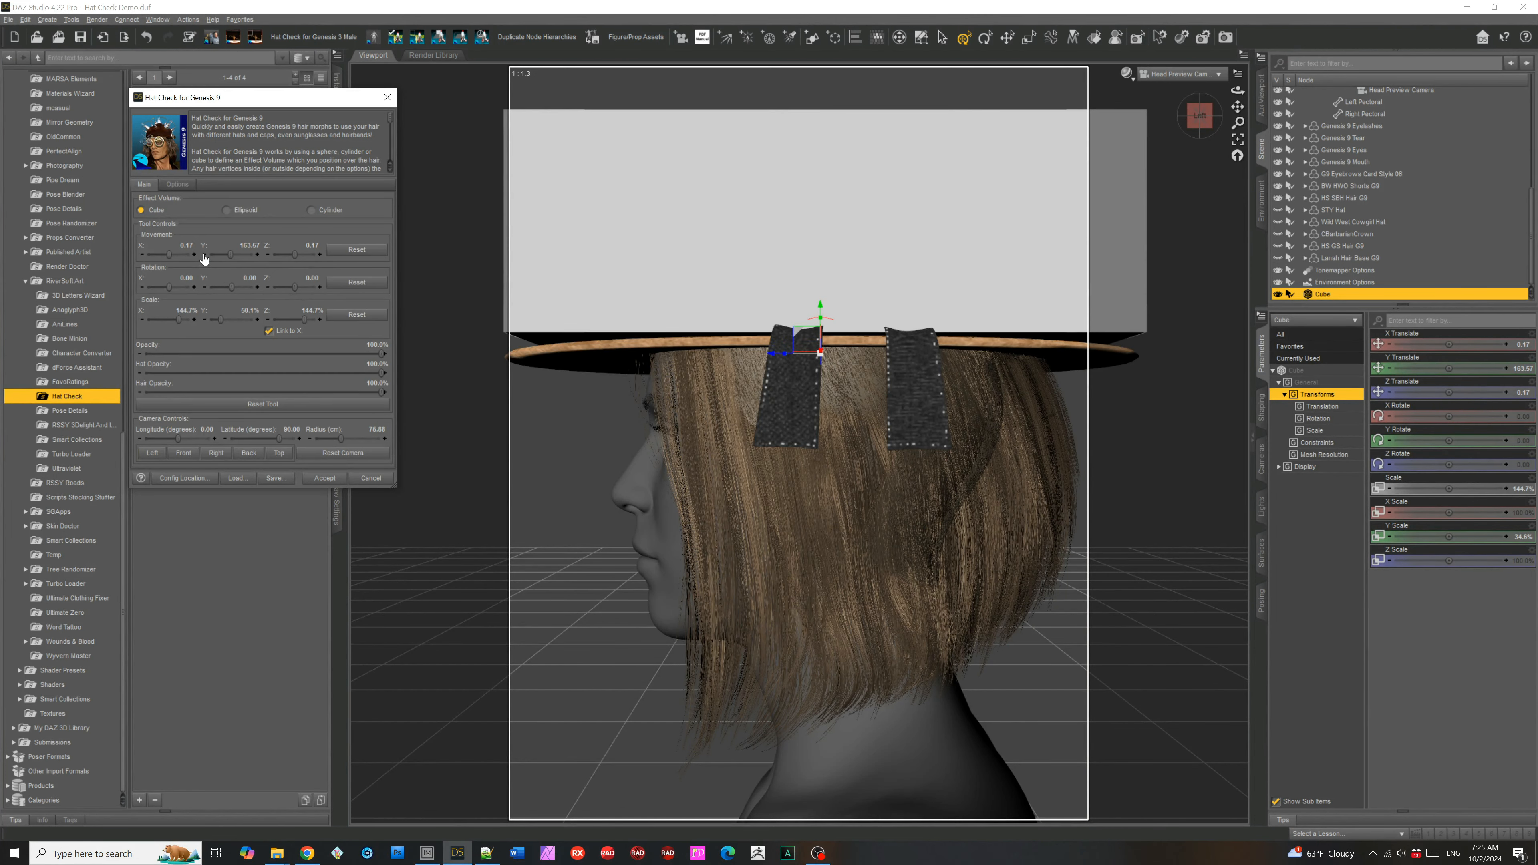
pyautogui.click(205, 255)
pyautogui.click(204, 256)
pyautogui.click(205, 255)
pyautogui.click(204, 255)
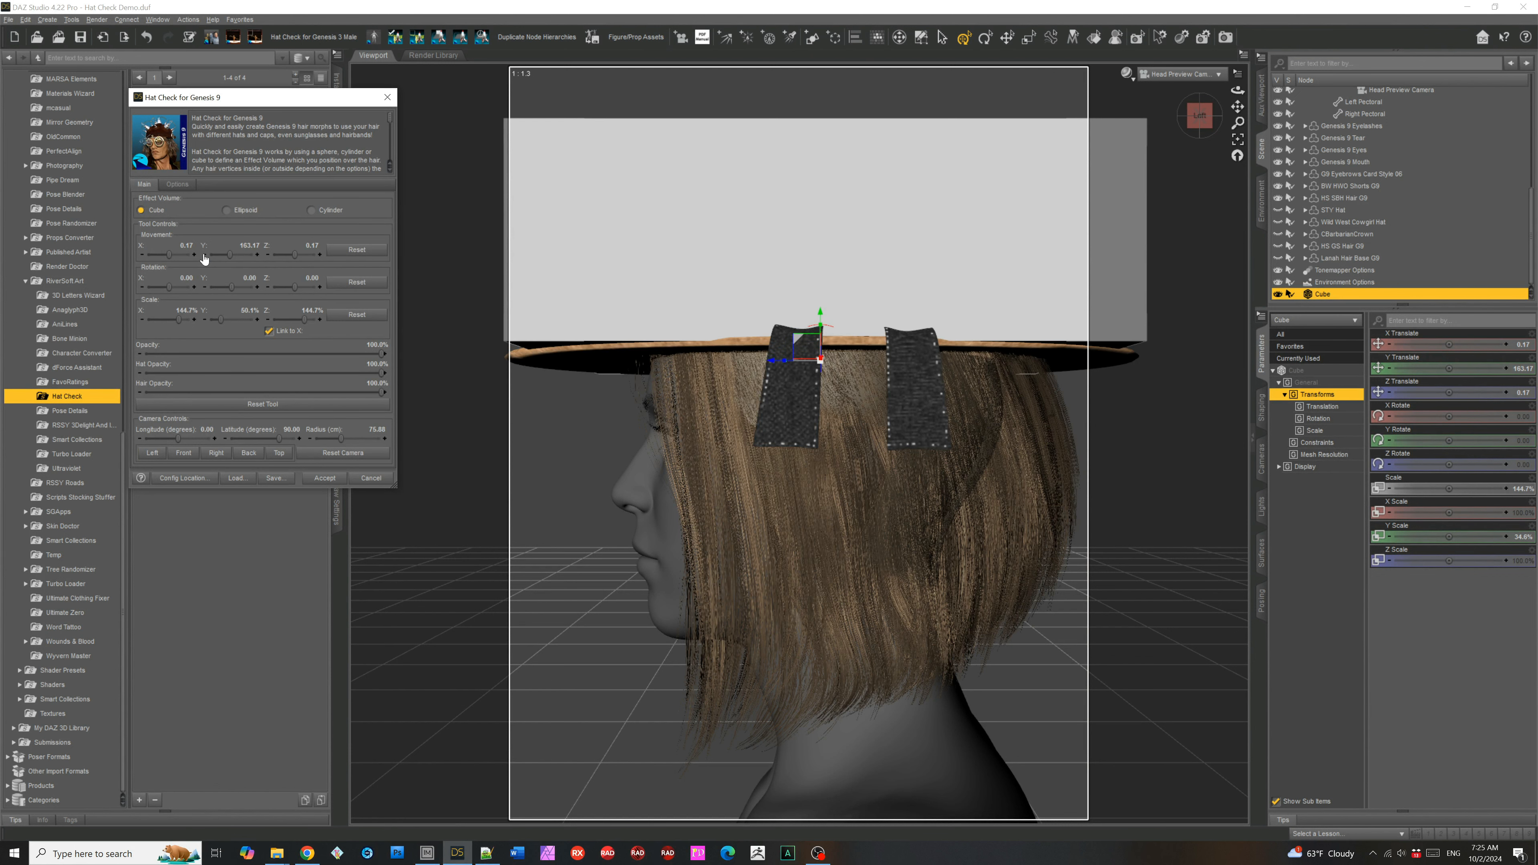
pyautogui.click(204, 255)
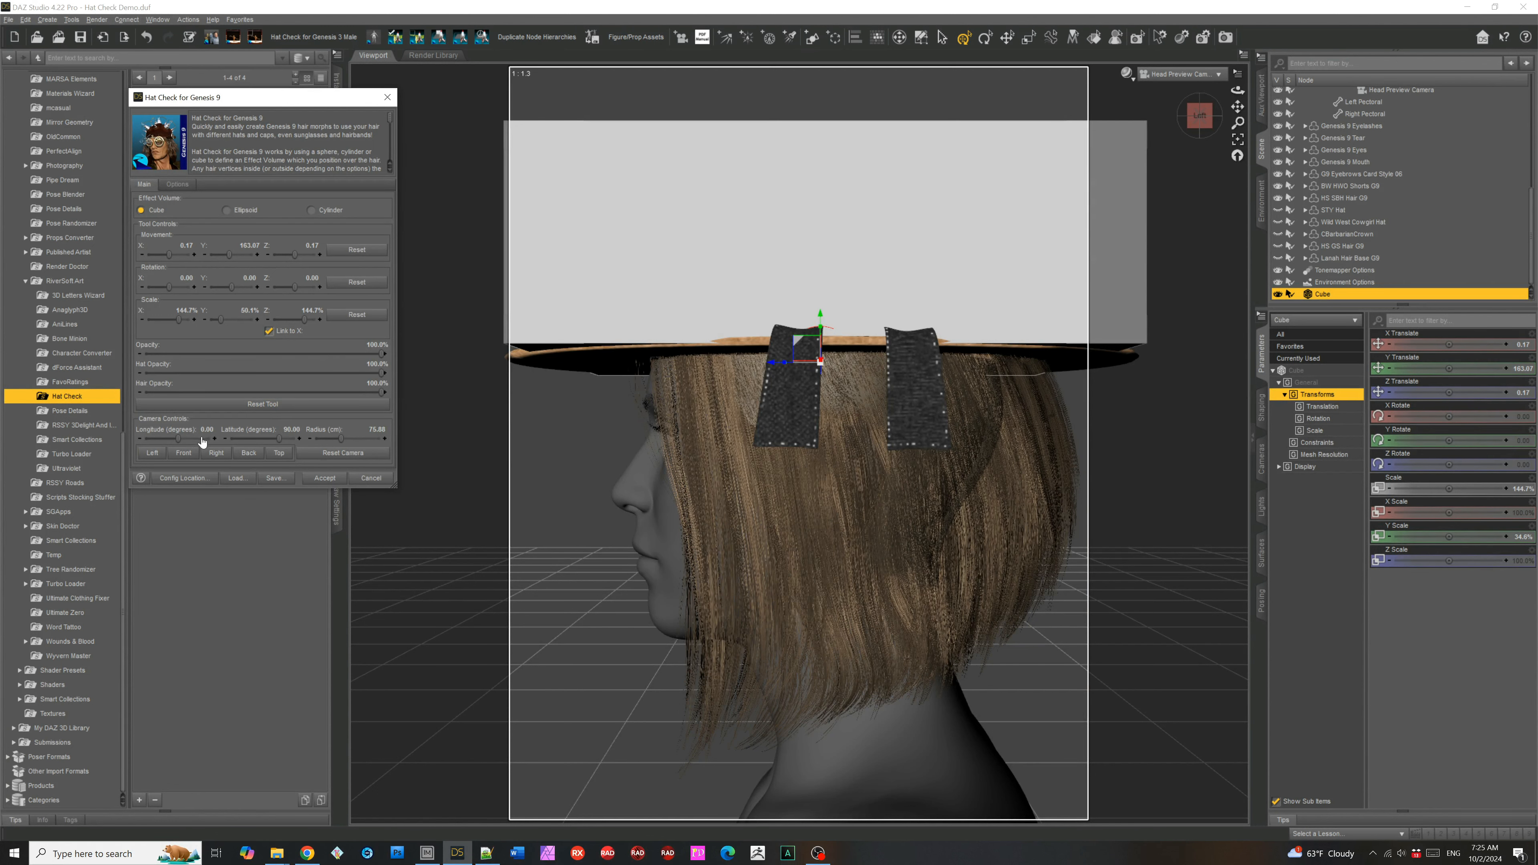
# - Check the cube's coverage from above and from the front, and accept the settings to generate the hair morph
pyautogui.click(184, 437)
pyautogui.moveTo(184, 437); pyautogui.dragTo(181, 438)
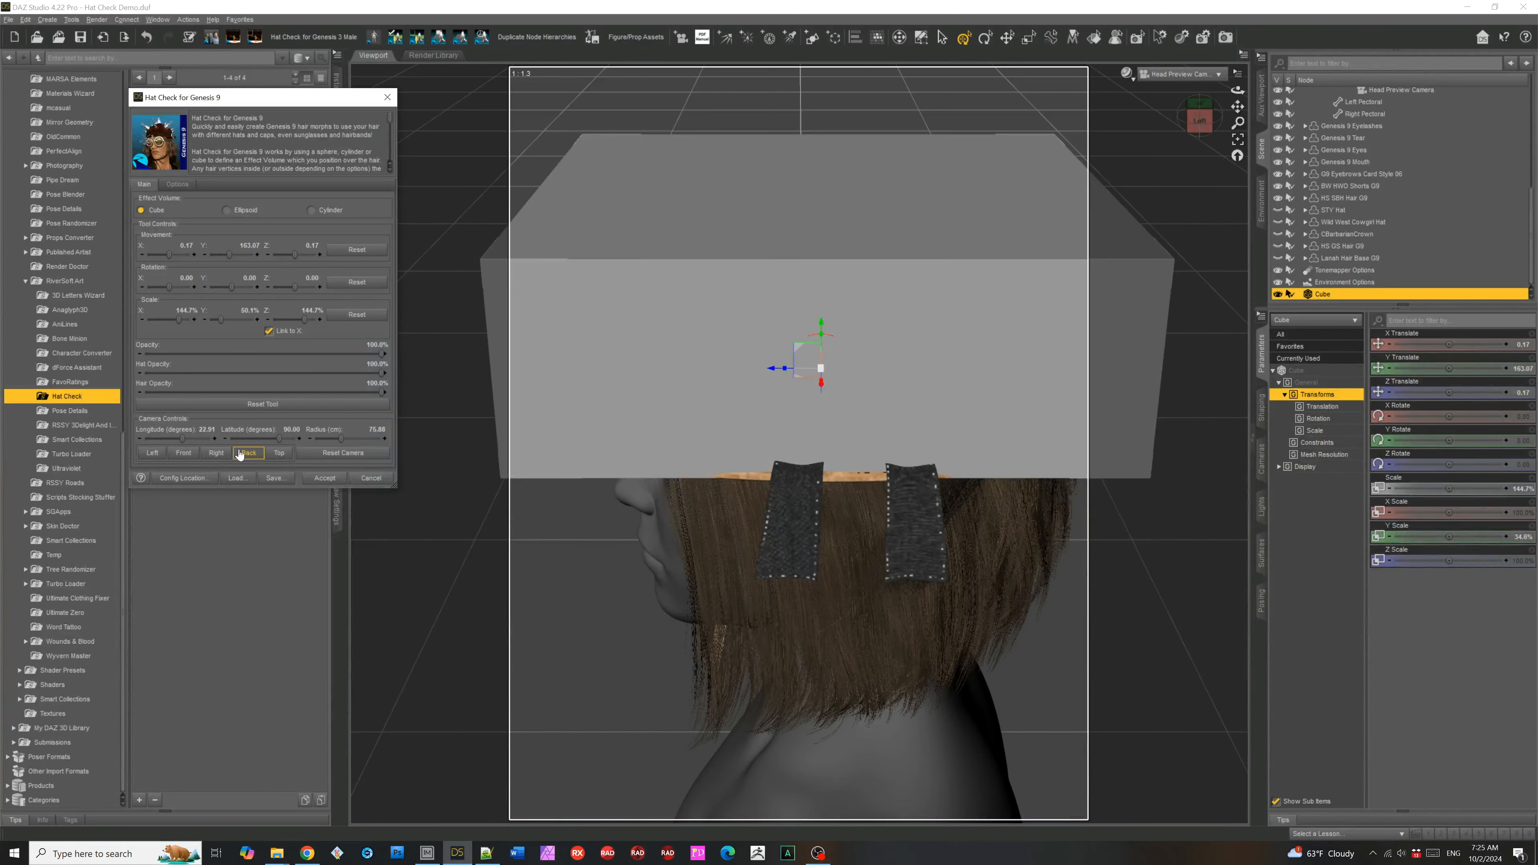
pyautogui.click(183, 453)
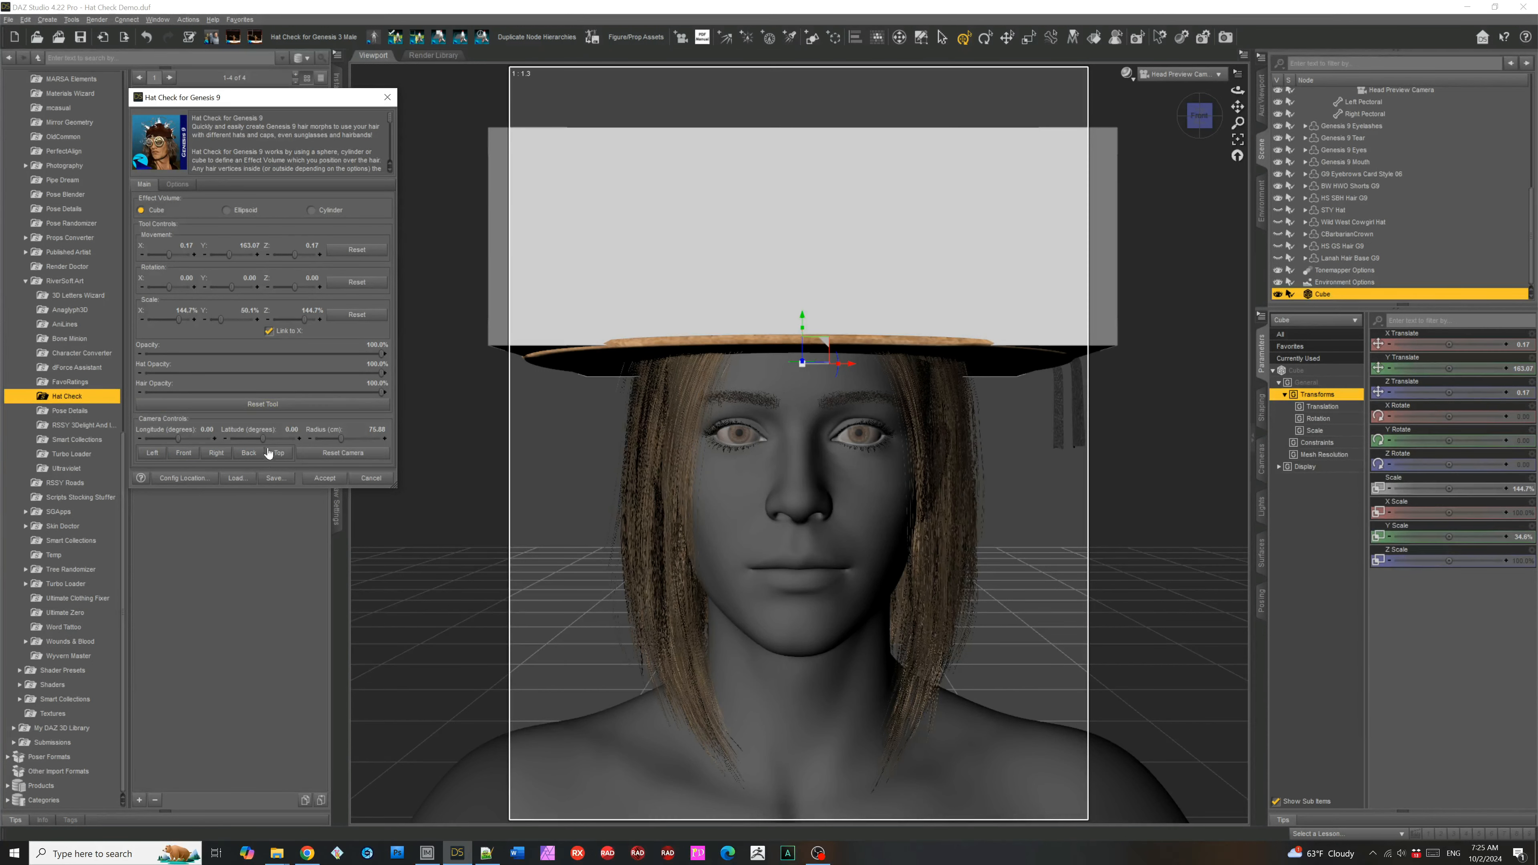
pyautogui.click(324, 479)
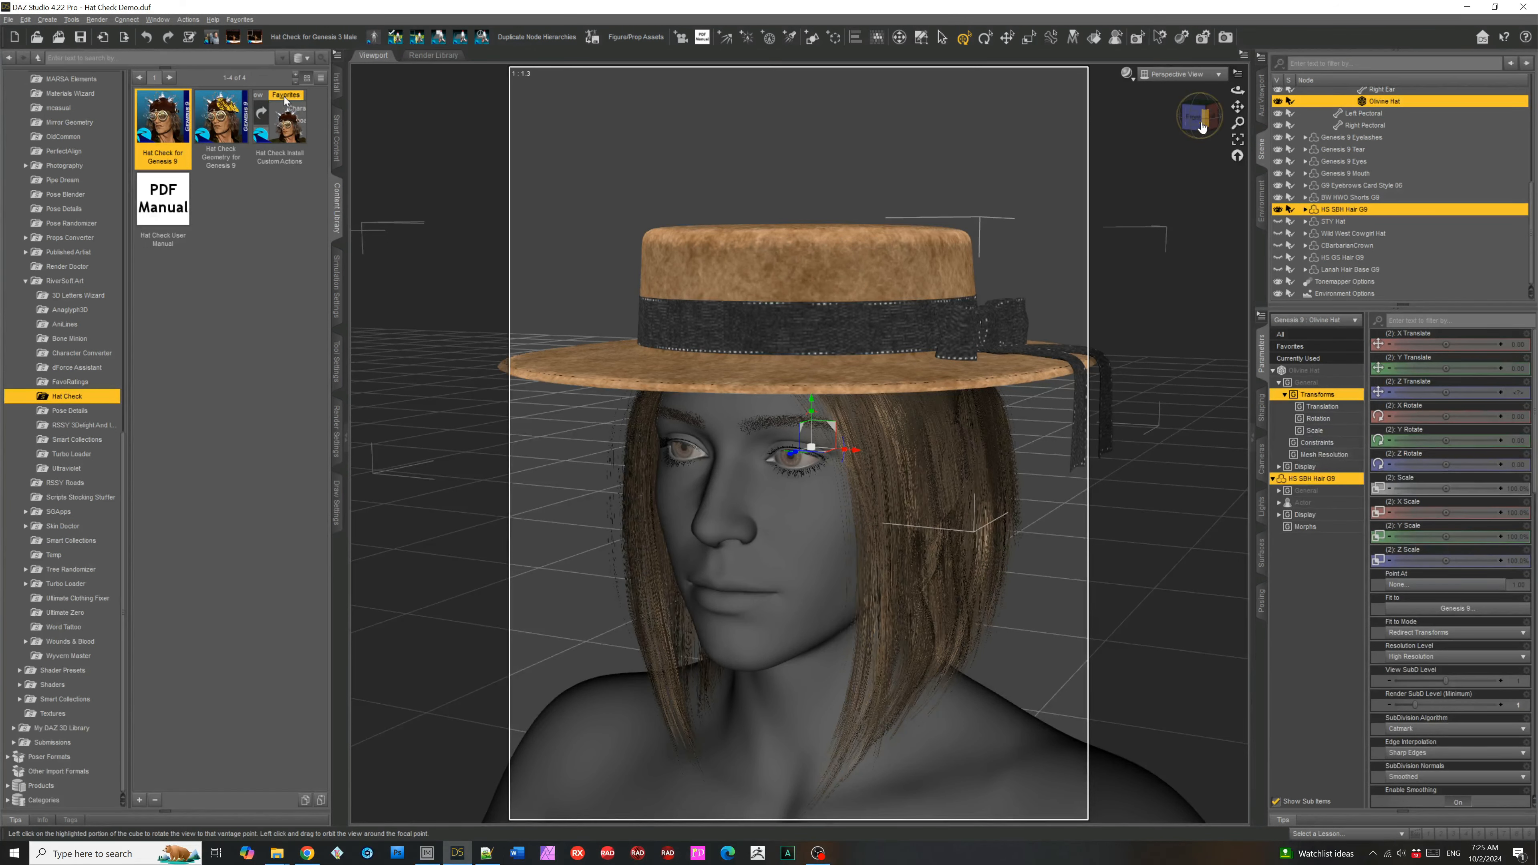
# - Inspect the fitted hair from a lower angle and show the Morphs parameters of HS SBH Hair G9 alone
pyautogui.moveTo(1202, 127)
pyautogui.mouseDown()
pyautogui.moveTo(1247, 128)
pyautogui.moveTo(1206, 128)
pyautogui.mouseUp()
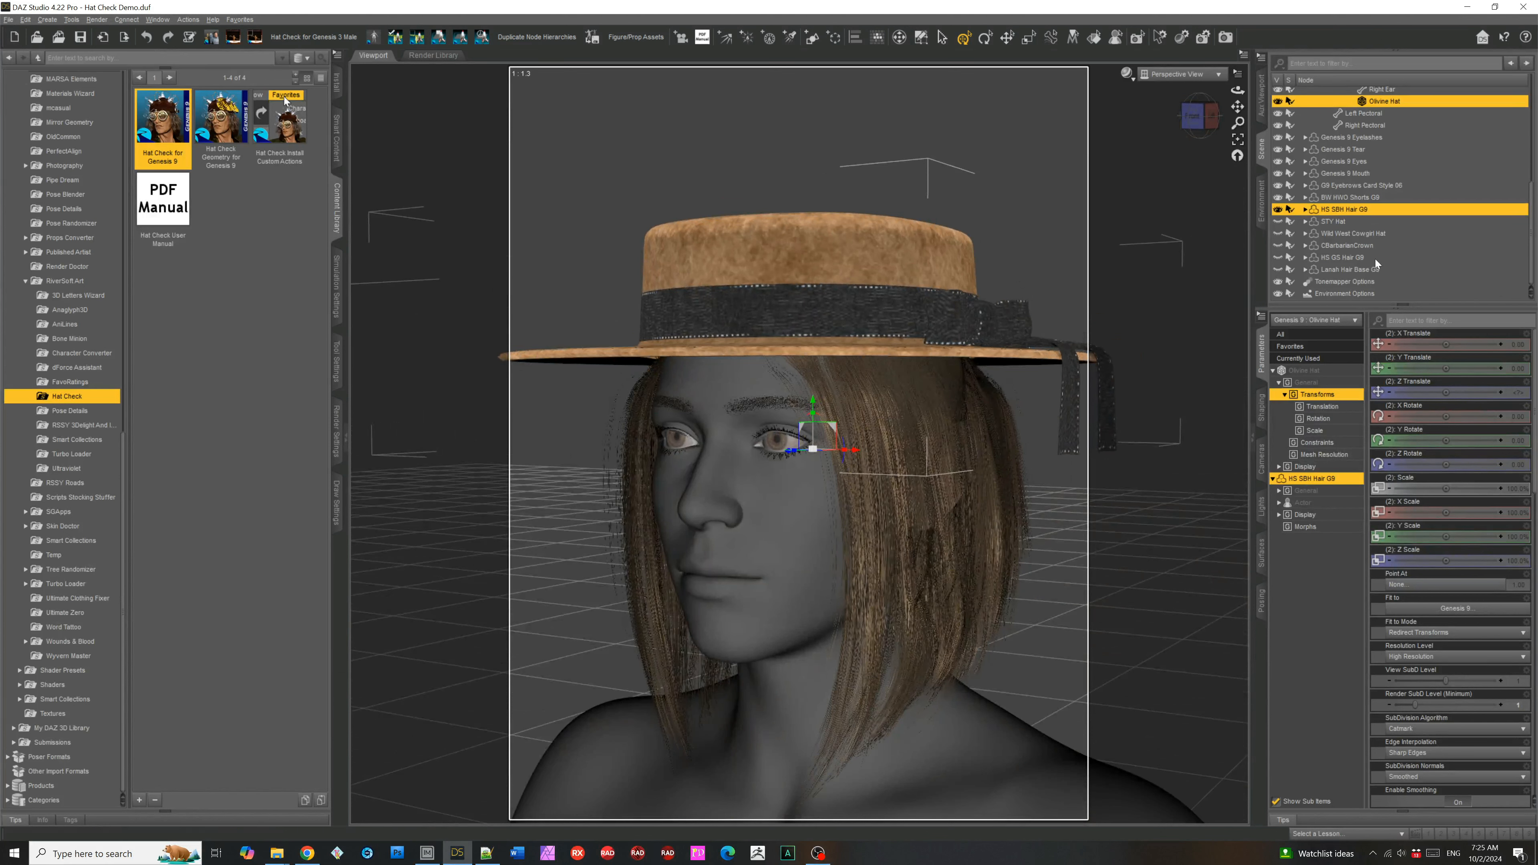
pyautogui.click(1355, 207)
pyautogui.click(1303, 418)
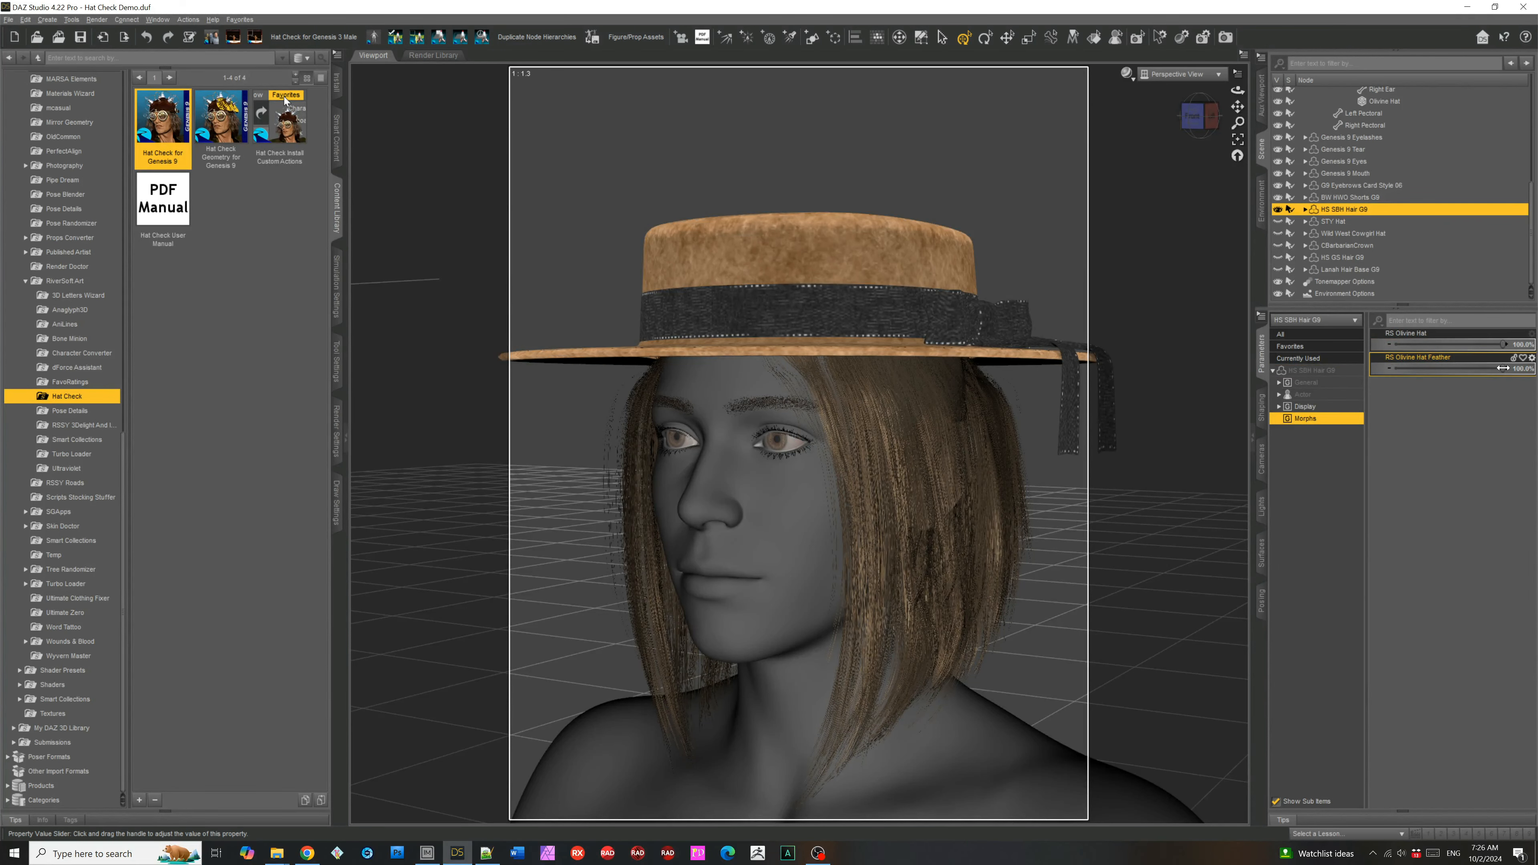
# - Set the RS Olivine Hat and RS Olivine Hat Feather morphs to 0% and hide the Olivine Hat to expose the hair
pyautogui.click(1193, 115)
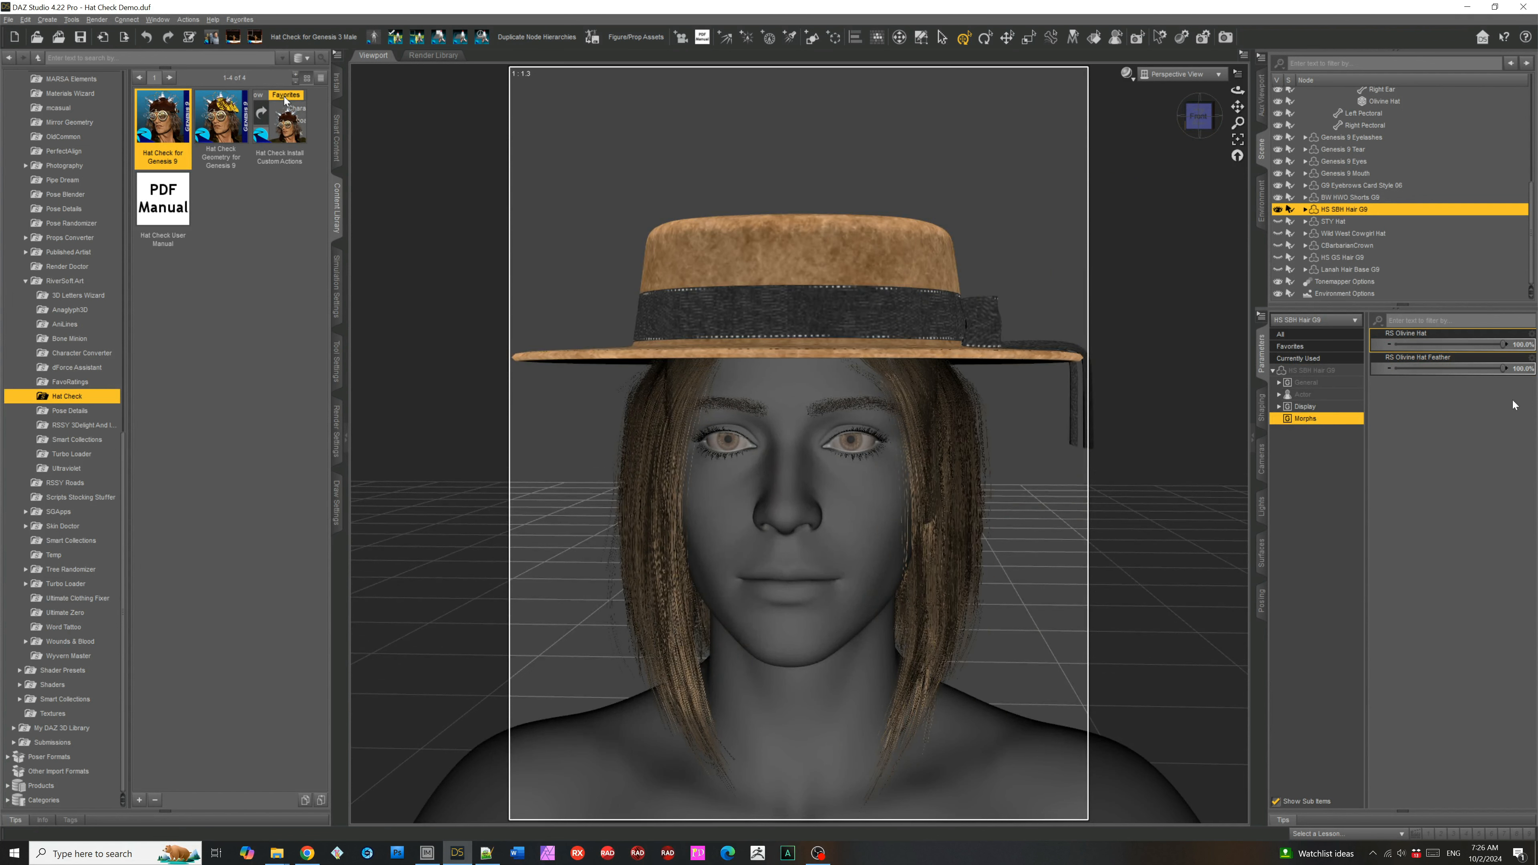
pyautogui.moveTo(1504, 368); pyautogui.dragTo(1232, 373)
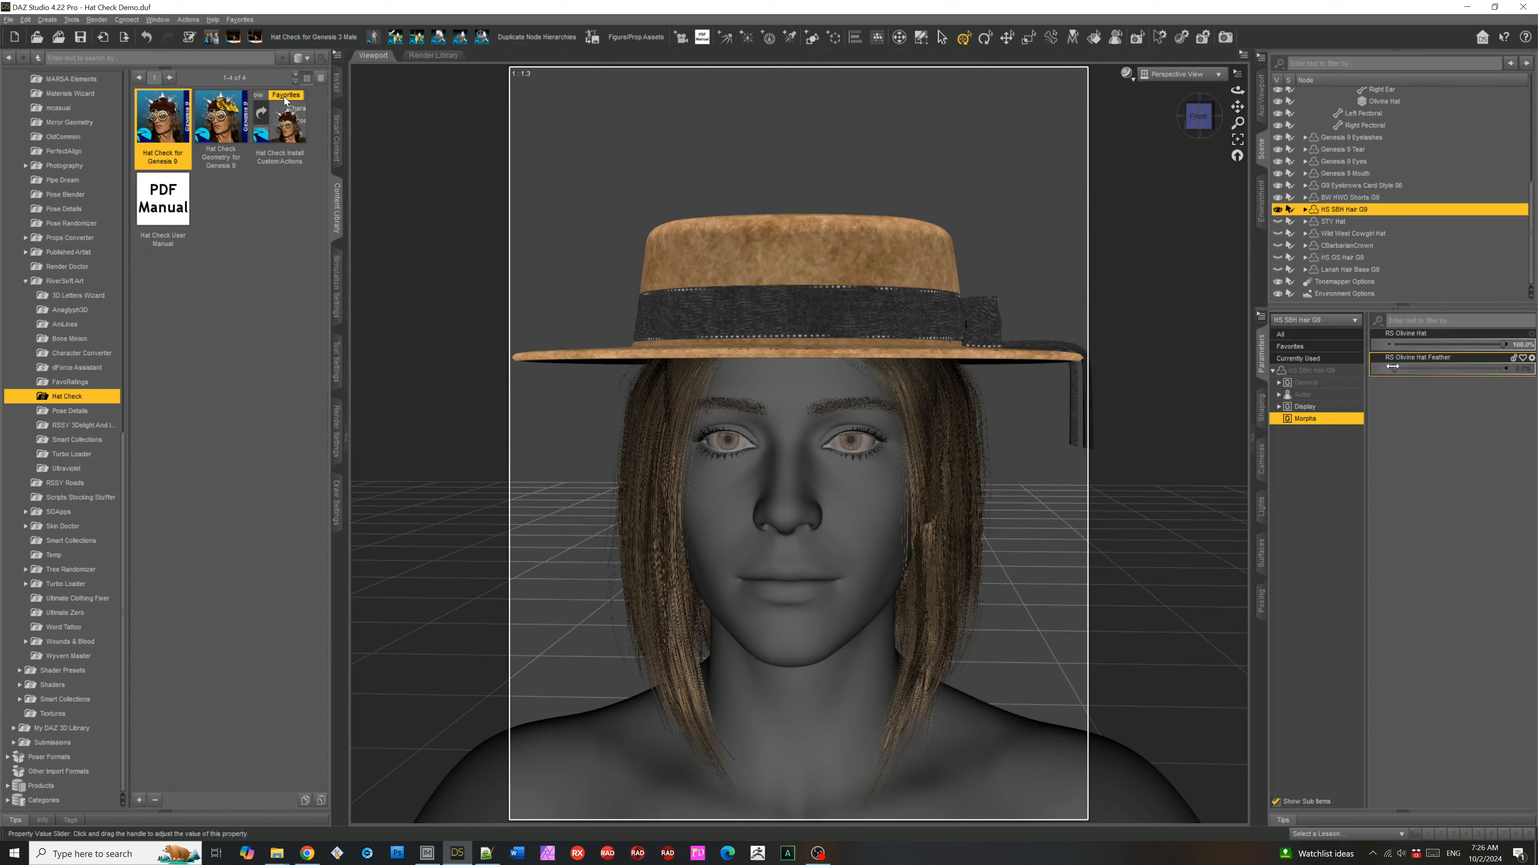
pyautogui.moveTo(1412, 371); pyautogui.dragTo(1261, 327)
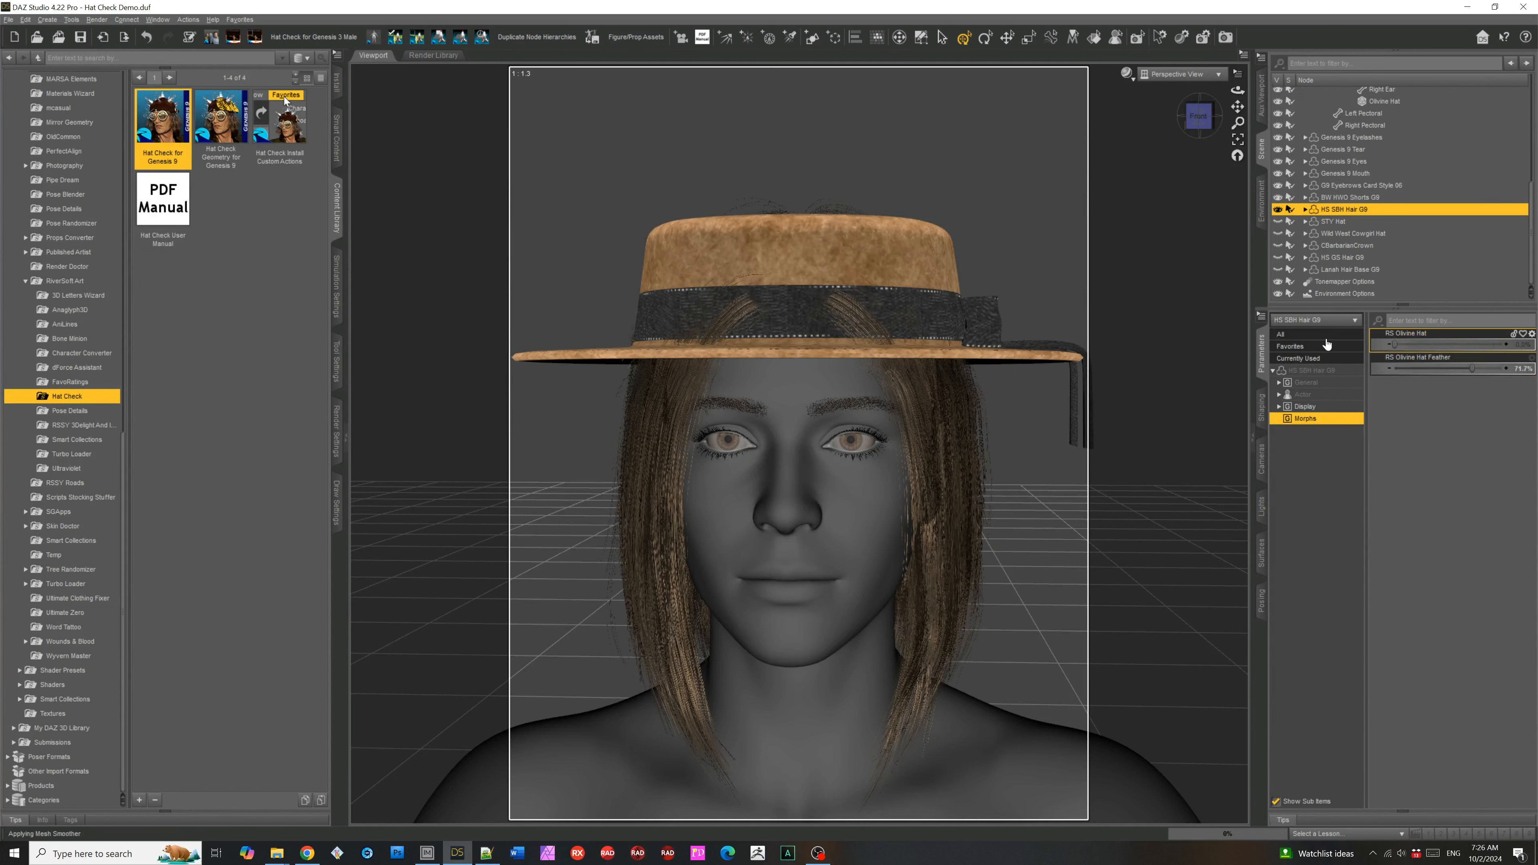
pyautogui.scroll(2, 1366, 186)
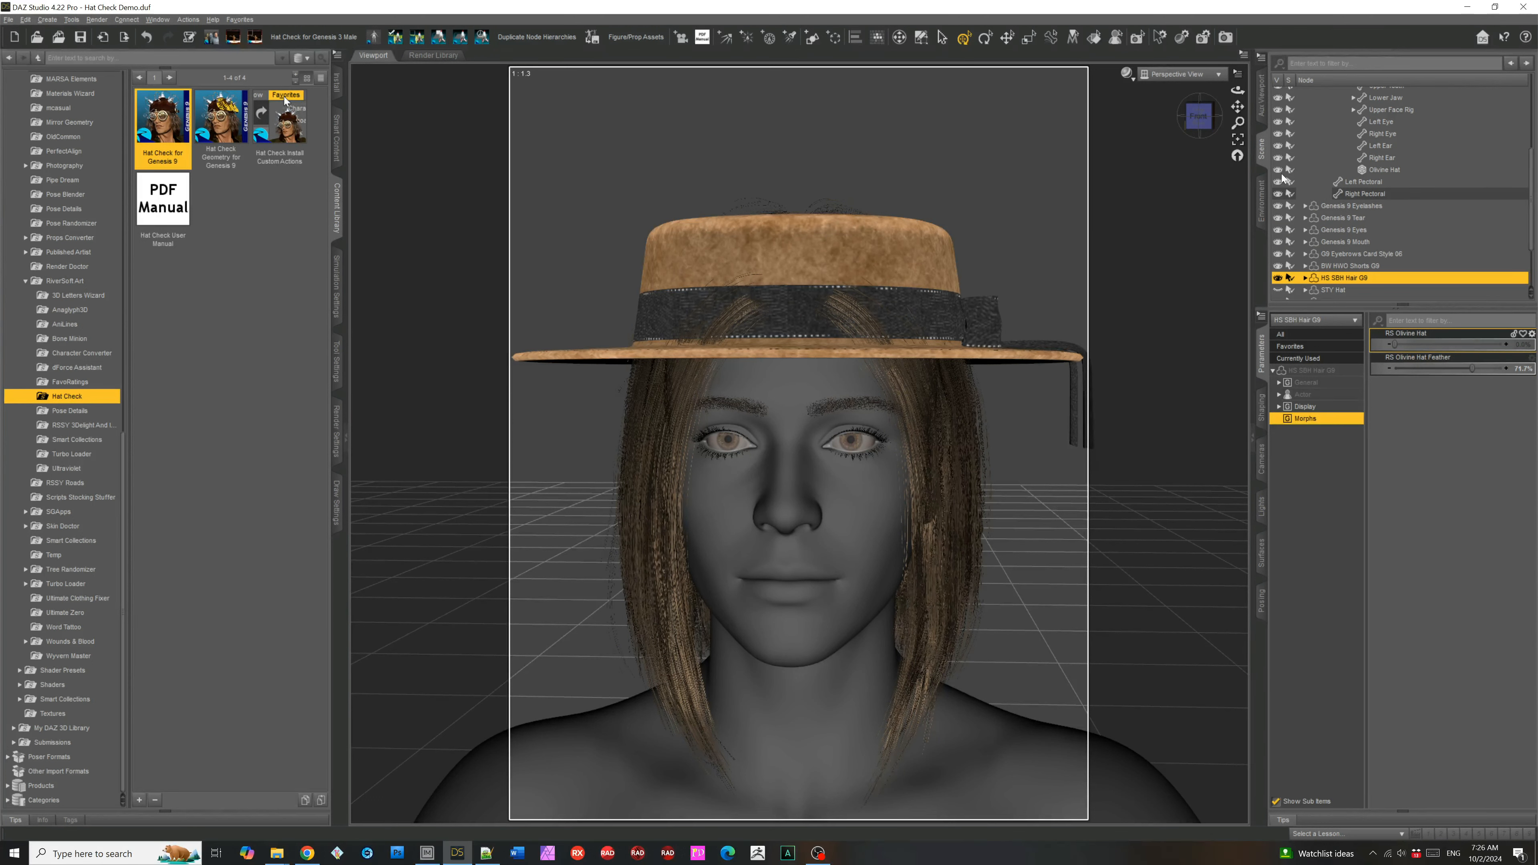
pyautogui.click(1278, 170)
pyautogui.moveTo(1201, 117); pyautogui.dragTo(1165, 145)
pyautogui.keyDown('alt'); pyautogui.click(1414, 360); pyautogui.keyUp('alt')
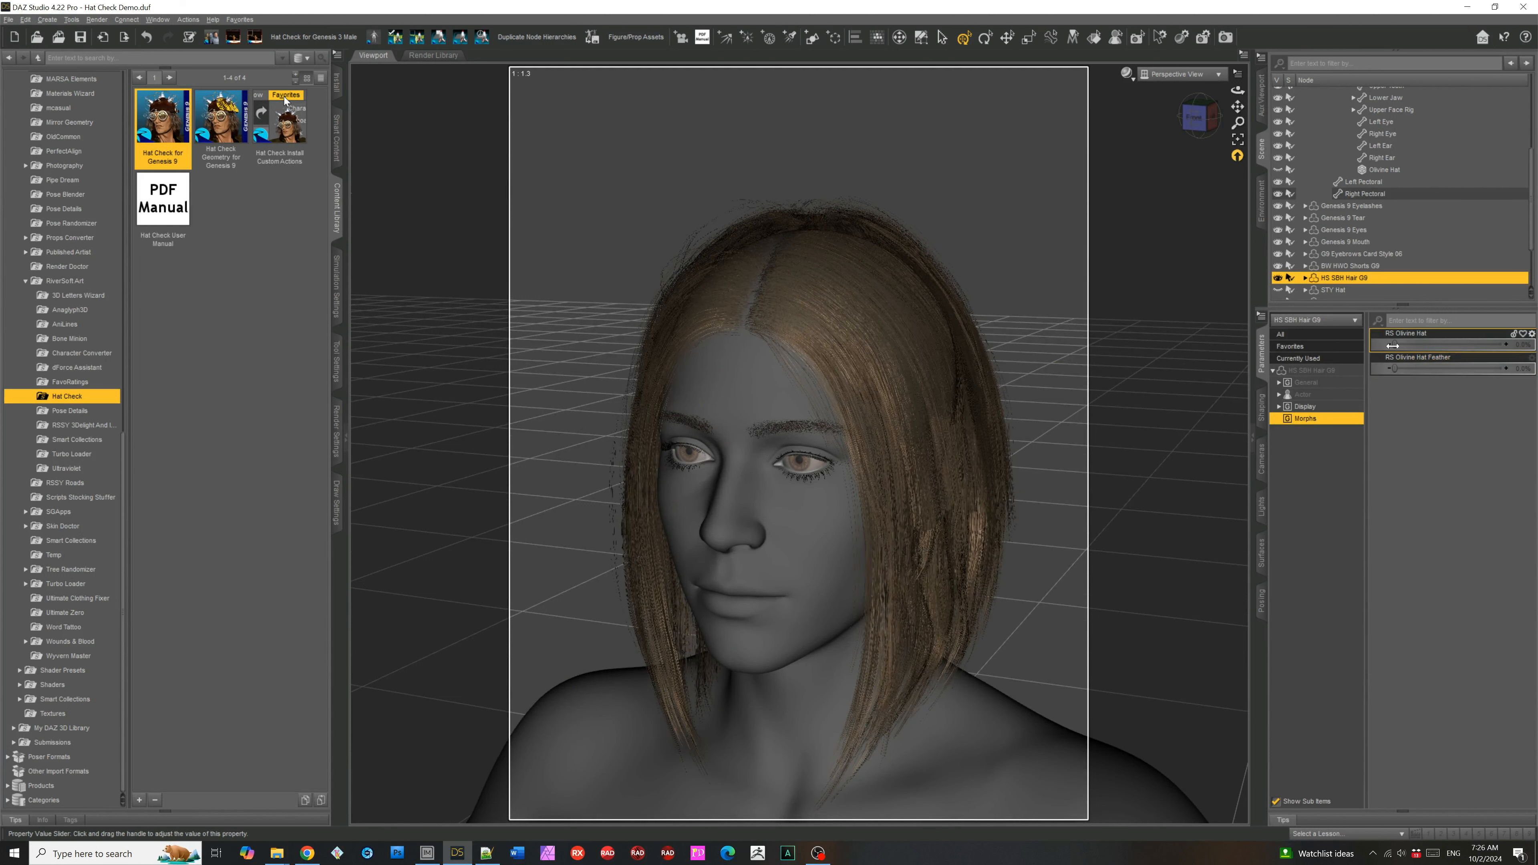
# - Preview the hair with both RS Olivine Hat morphs at 100%, and reset both to 0%
pyautogui.moveTo(1394, 345); pyautogui.dragTo(1520, 344)
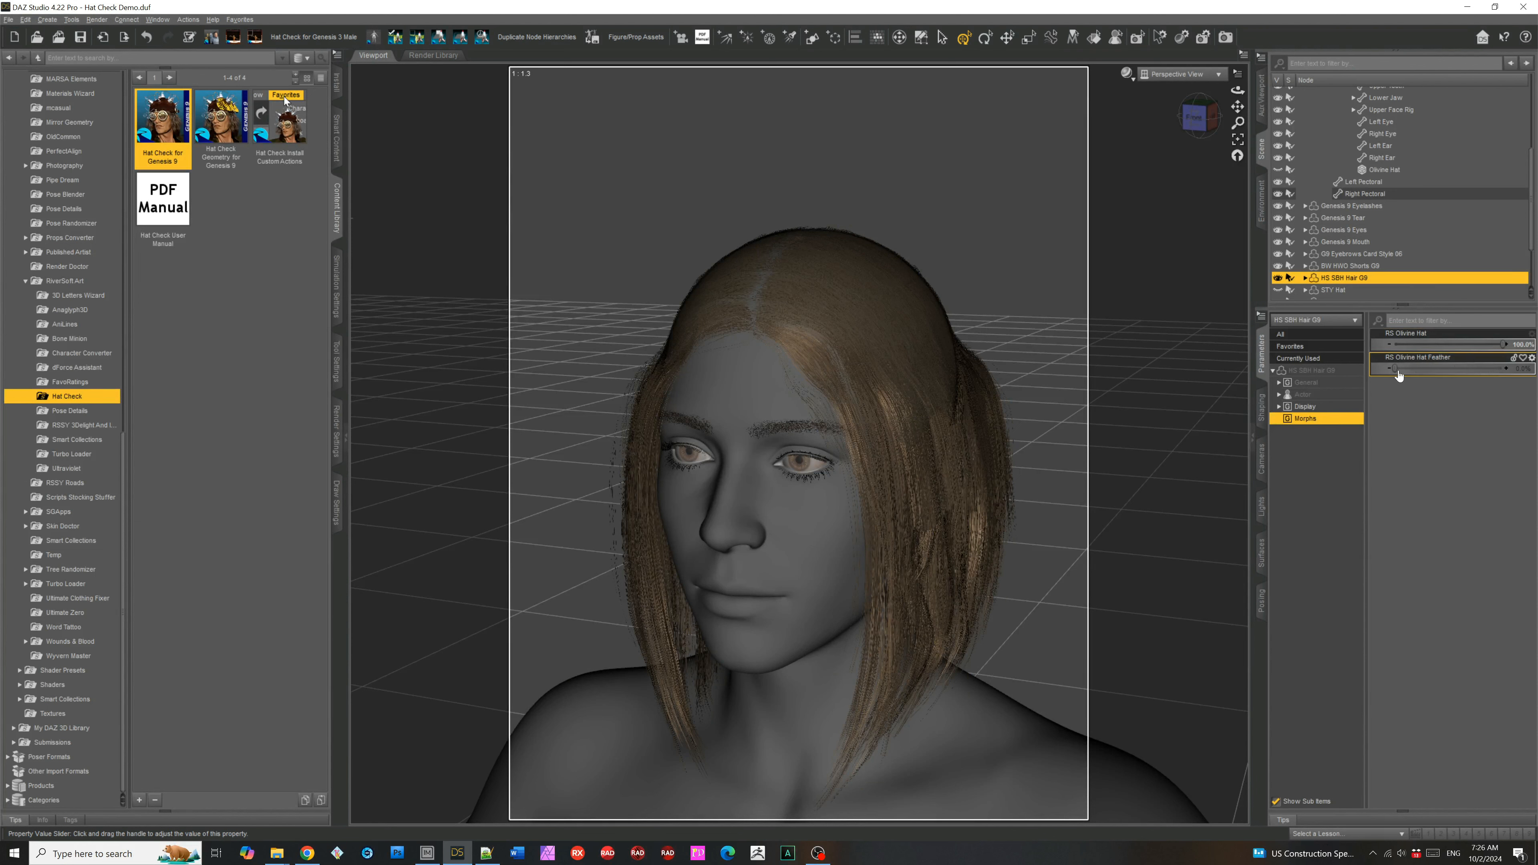
pyautogui.moveTo(1392, 369); pyautogui.dragTo(1499, 364)
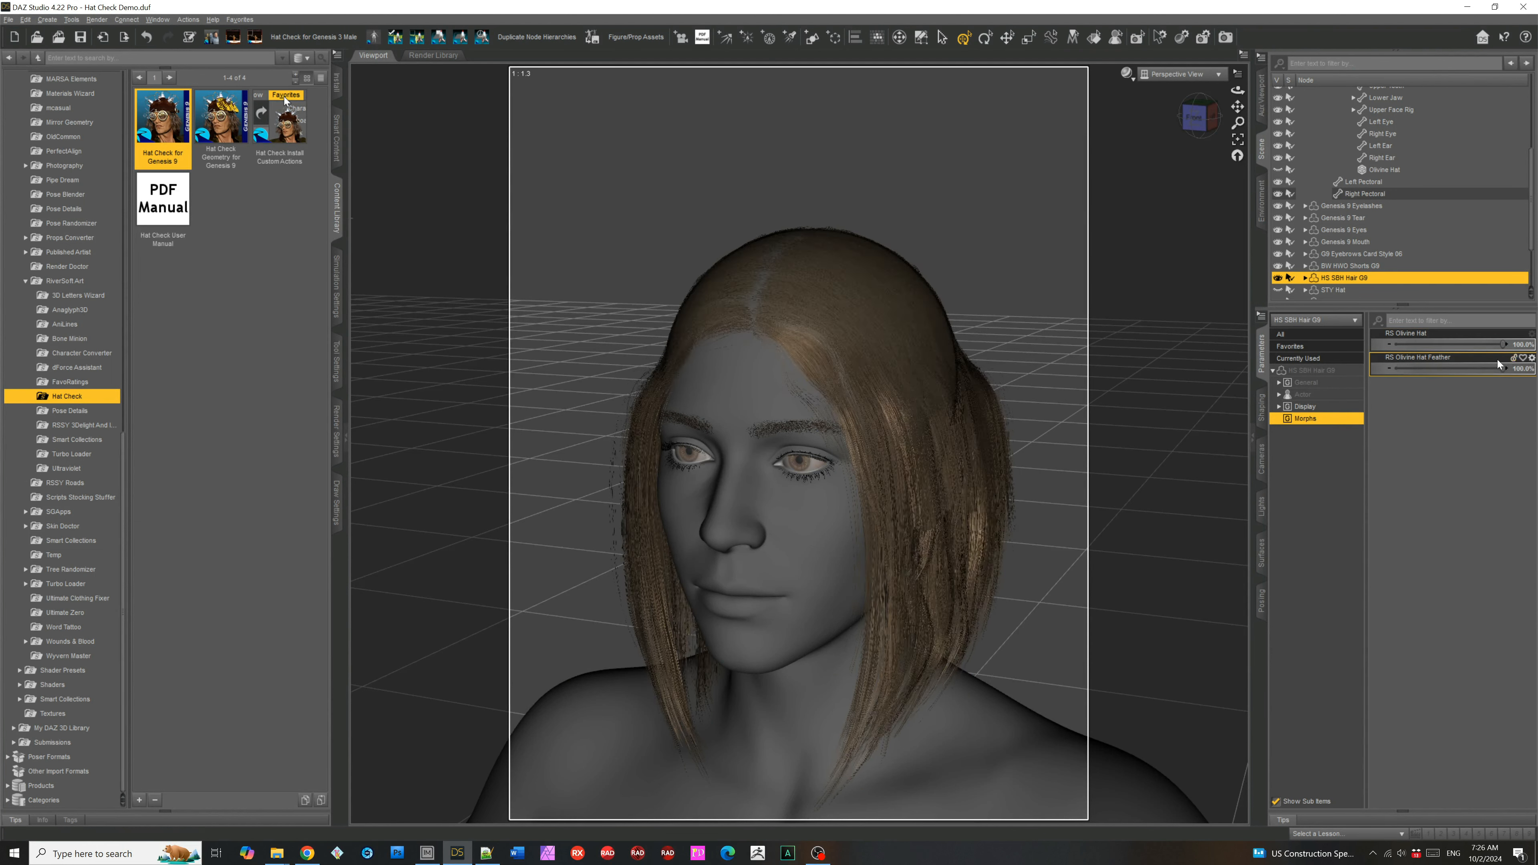
pyautogui.keyDown('alt'); pyautogui.click(1423, 346); pyautogui.keyUp('alt')
pyautogui.keyDown('alt'); pyautogui.click(1425, 368); pyautogui.keyUp('alt')
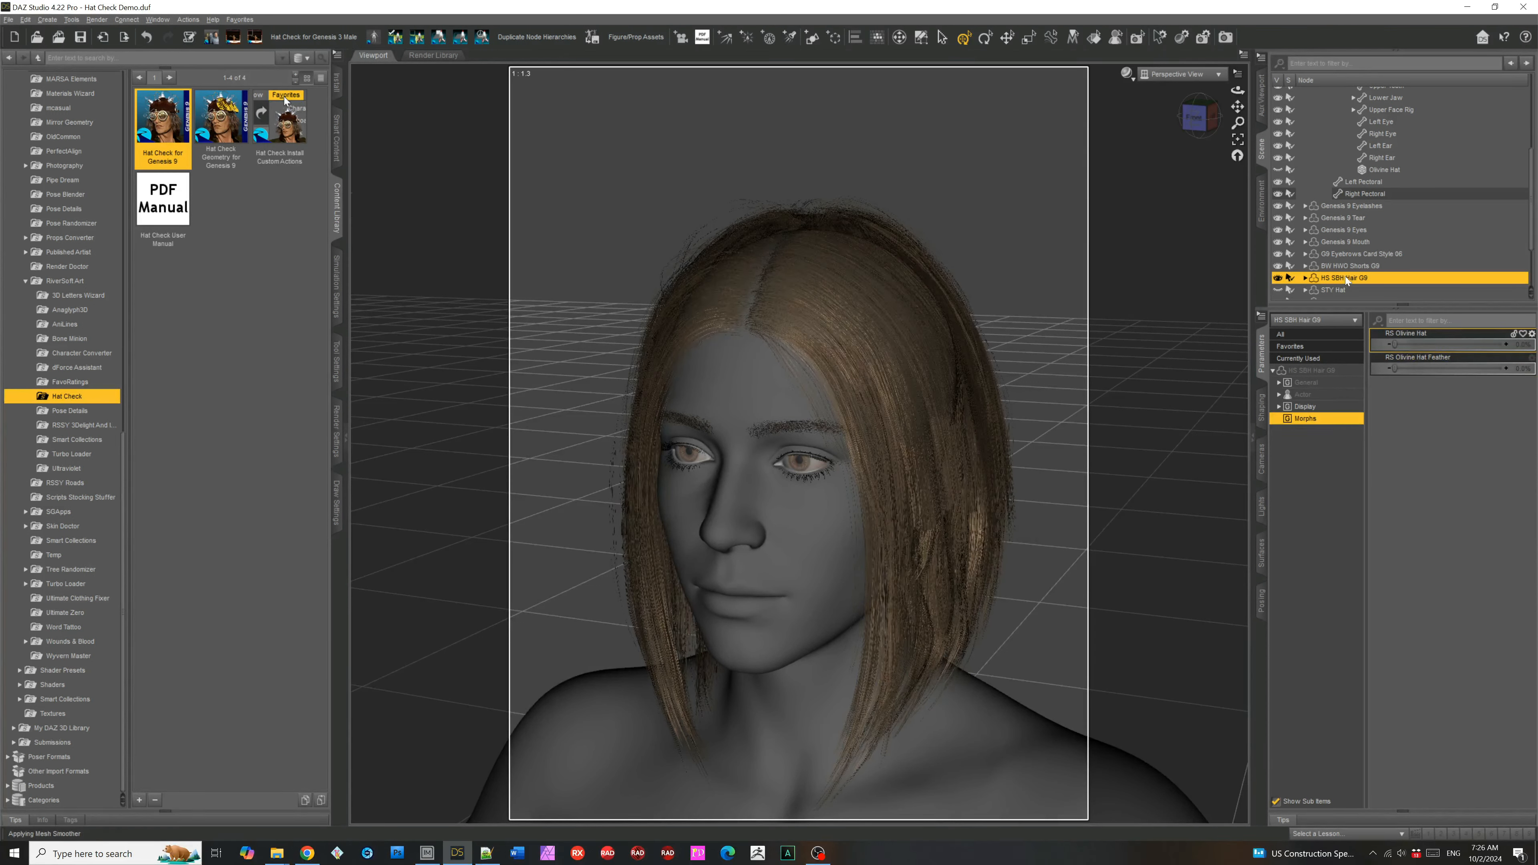
# - Add the Olivine Hat to the hair selection, unhide it and launch Hat Check for Genesis 9
pyautogui.click(1381, 170)
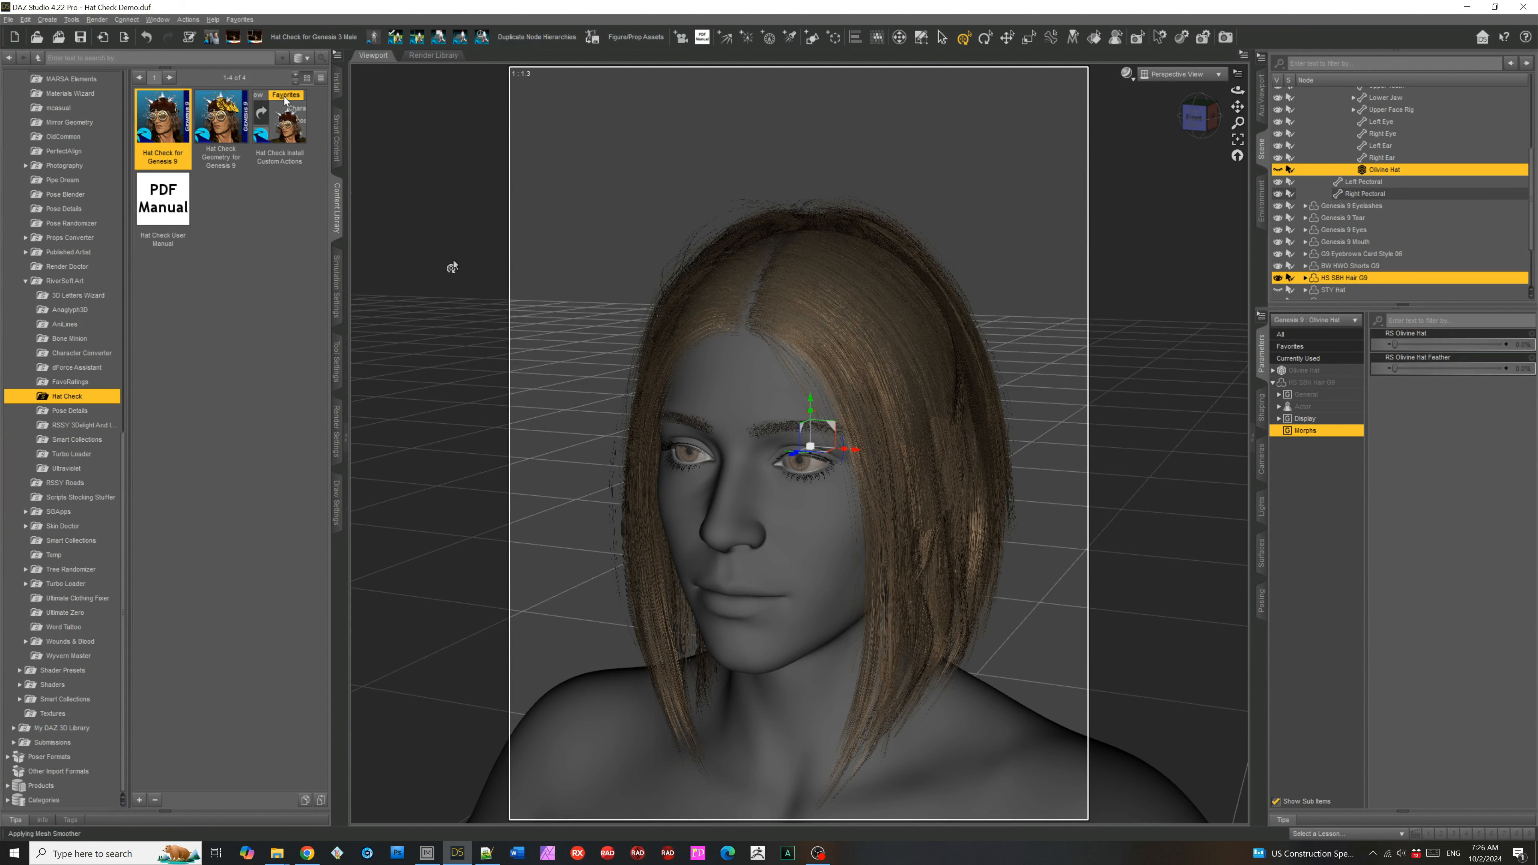
pyautogui.click(1278, 170)
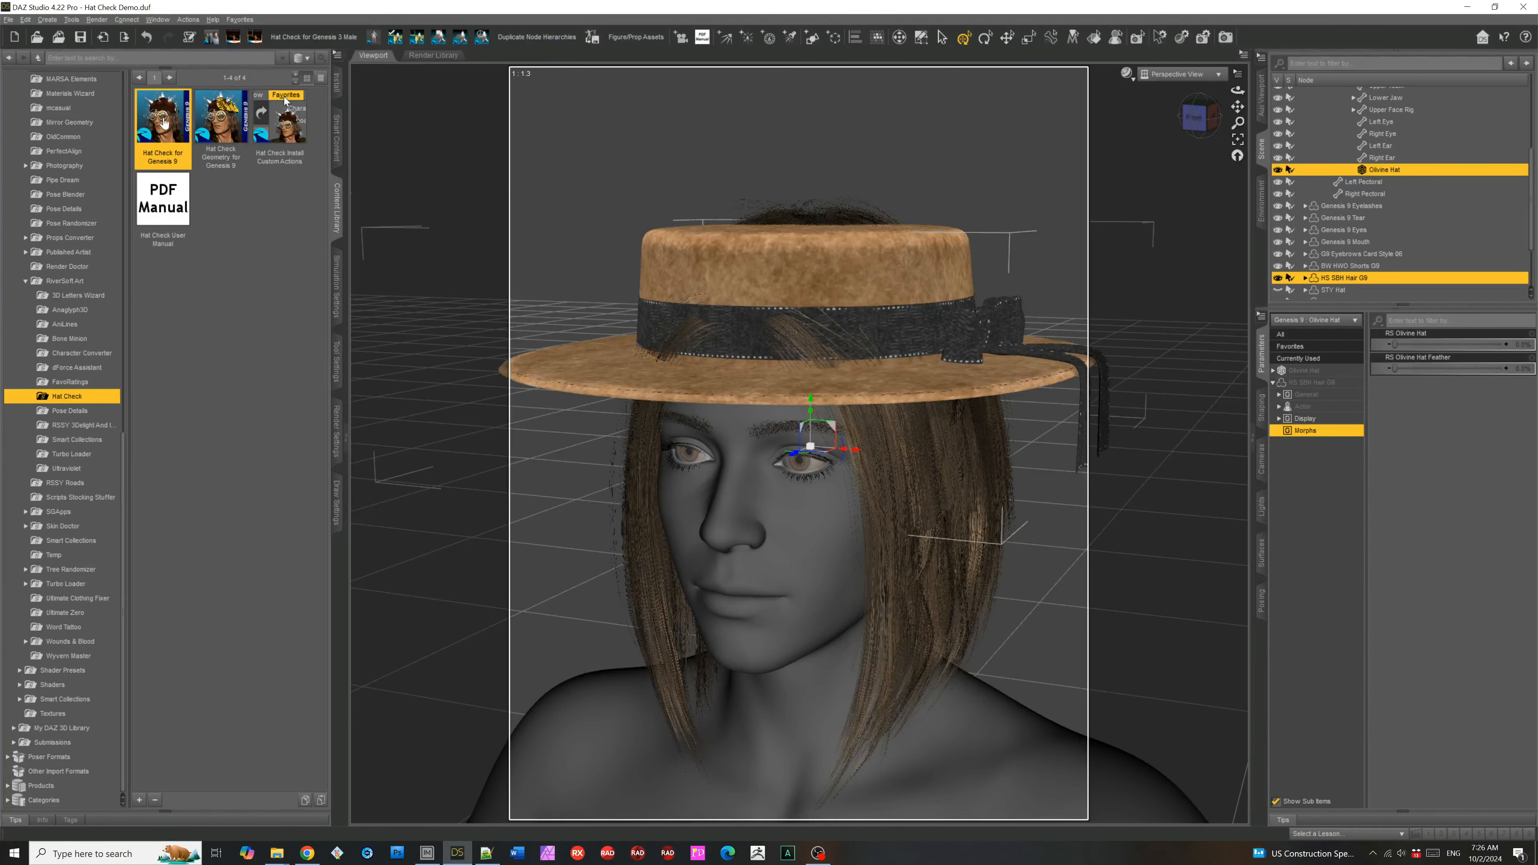
pyautogui.doubleClick(163, 122)
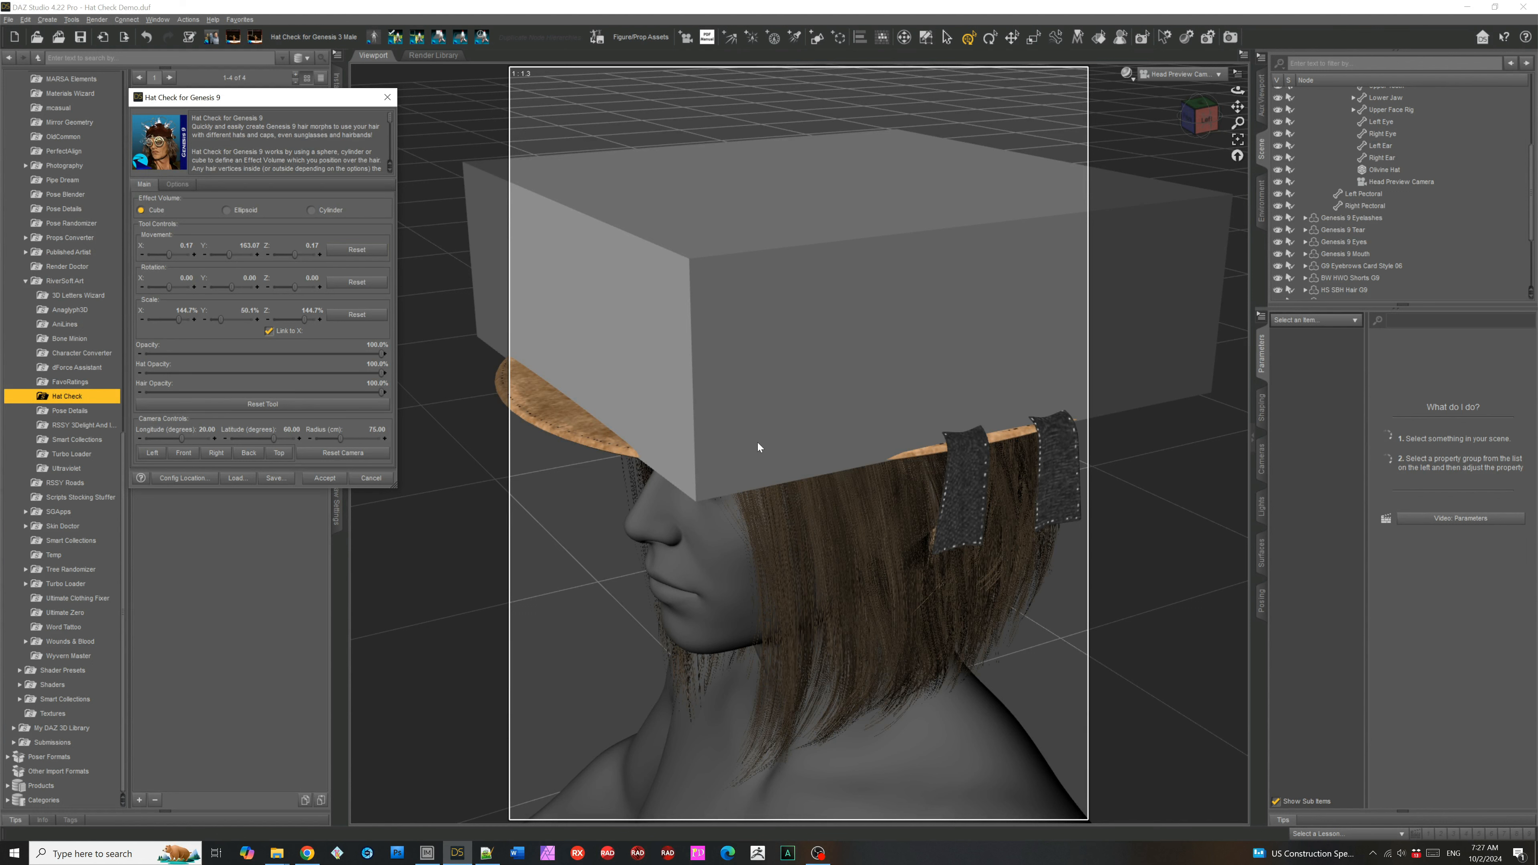
# - Set the Fuzziness morph option to 0.52 mm and accept the settings to regenerate the hair morph
pyautogui.click(176, 184)
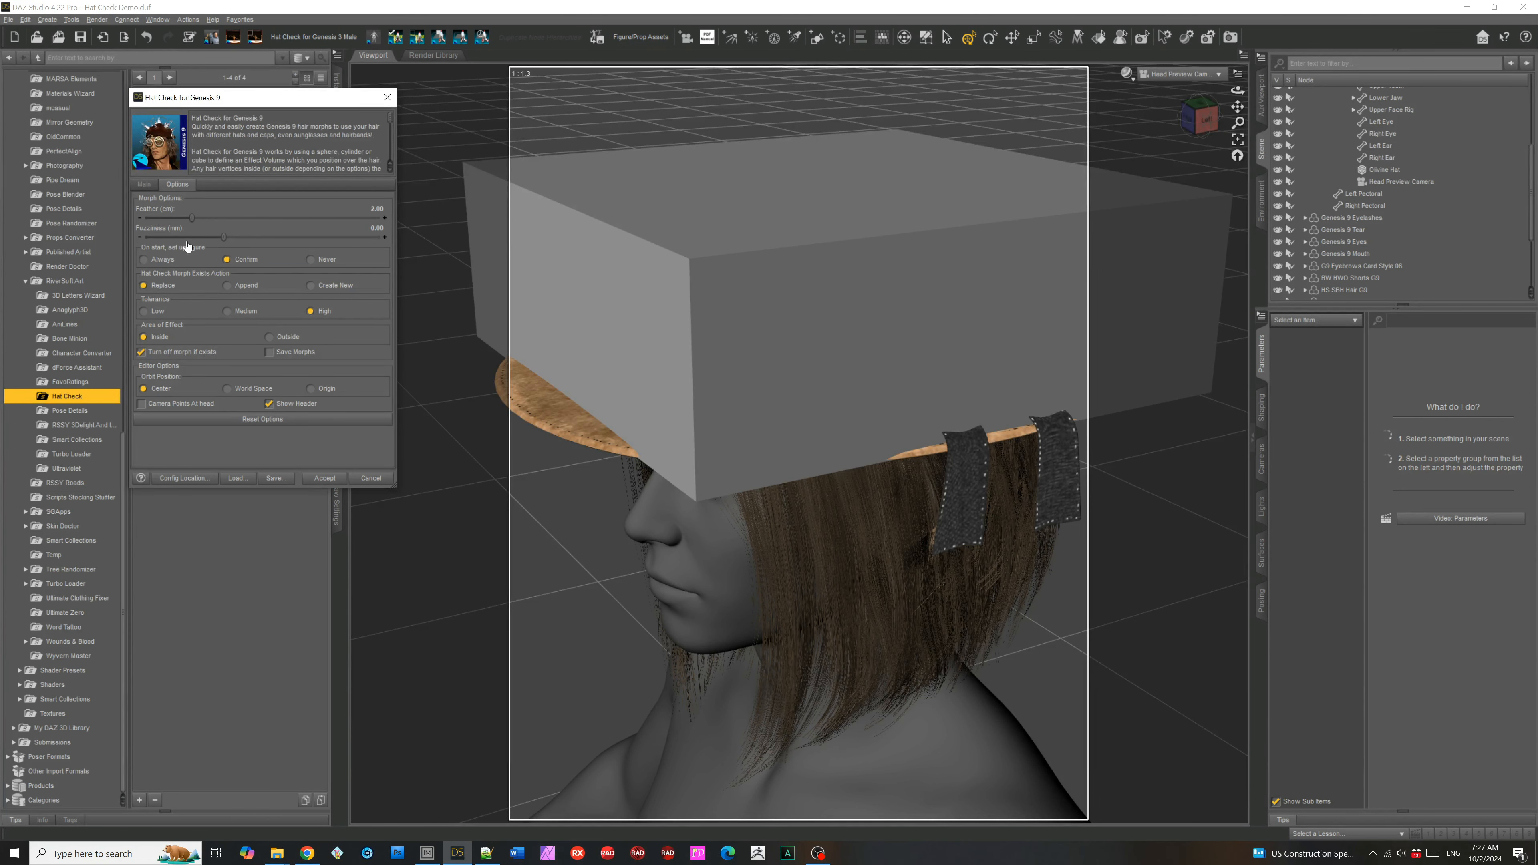
pyautogui.moveTo(220, 237); pyautogui.dragTo(239, 237)
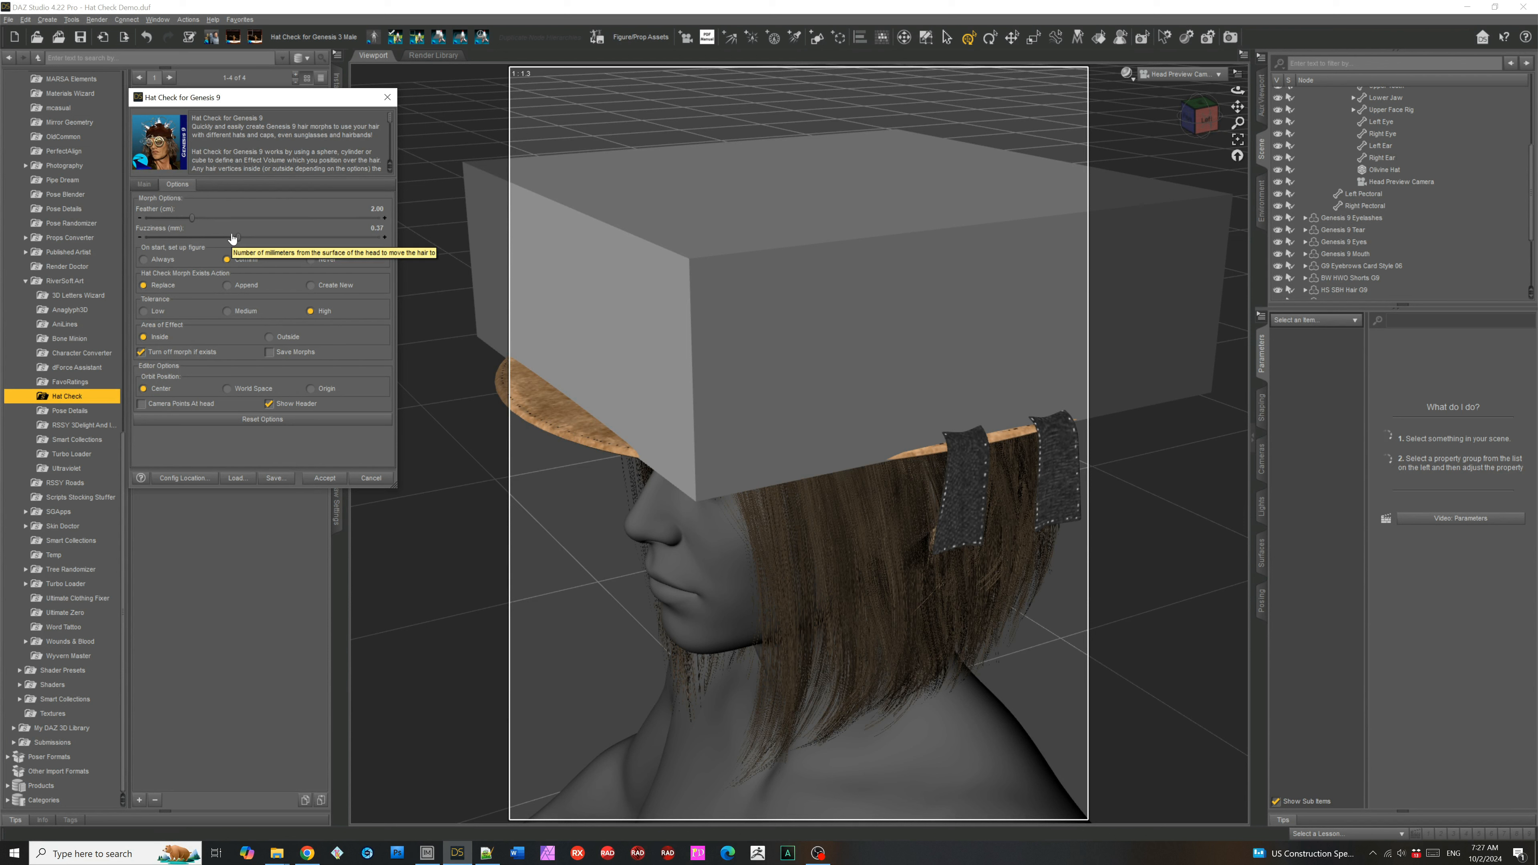
pyautogui.moveTo(237, 237); pyautogui.dragTo(231, 239)
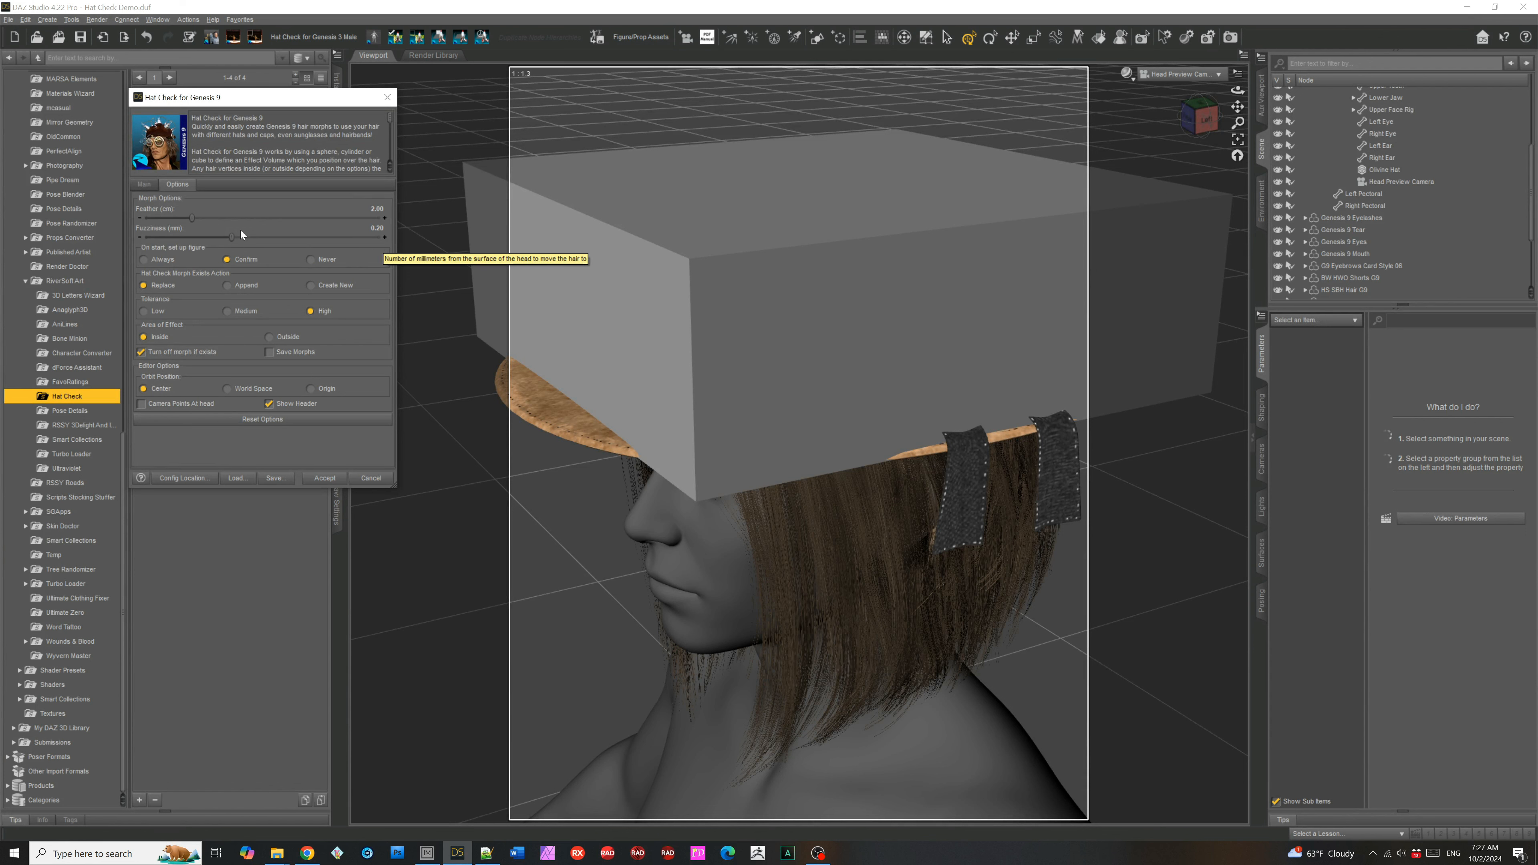
pyautogui.keyDown('alt'); pyautogui.click(274, 237); pyautogui.keyUp('alt')
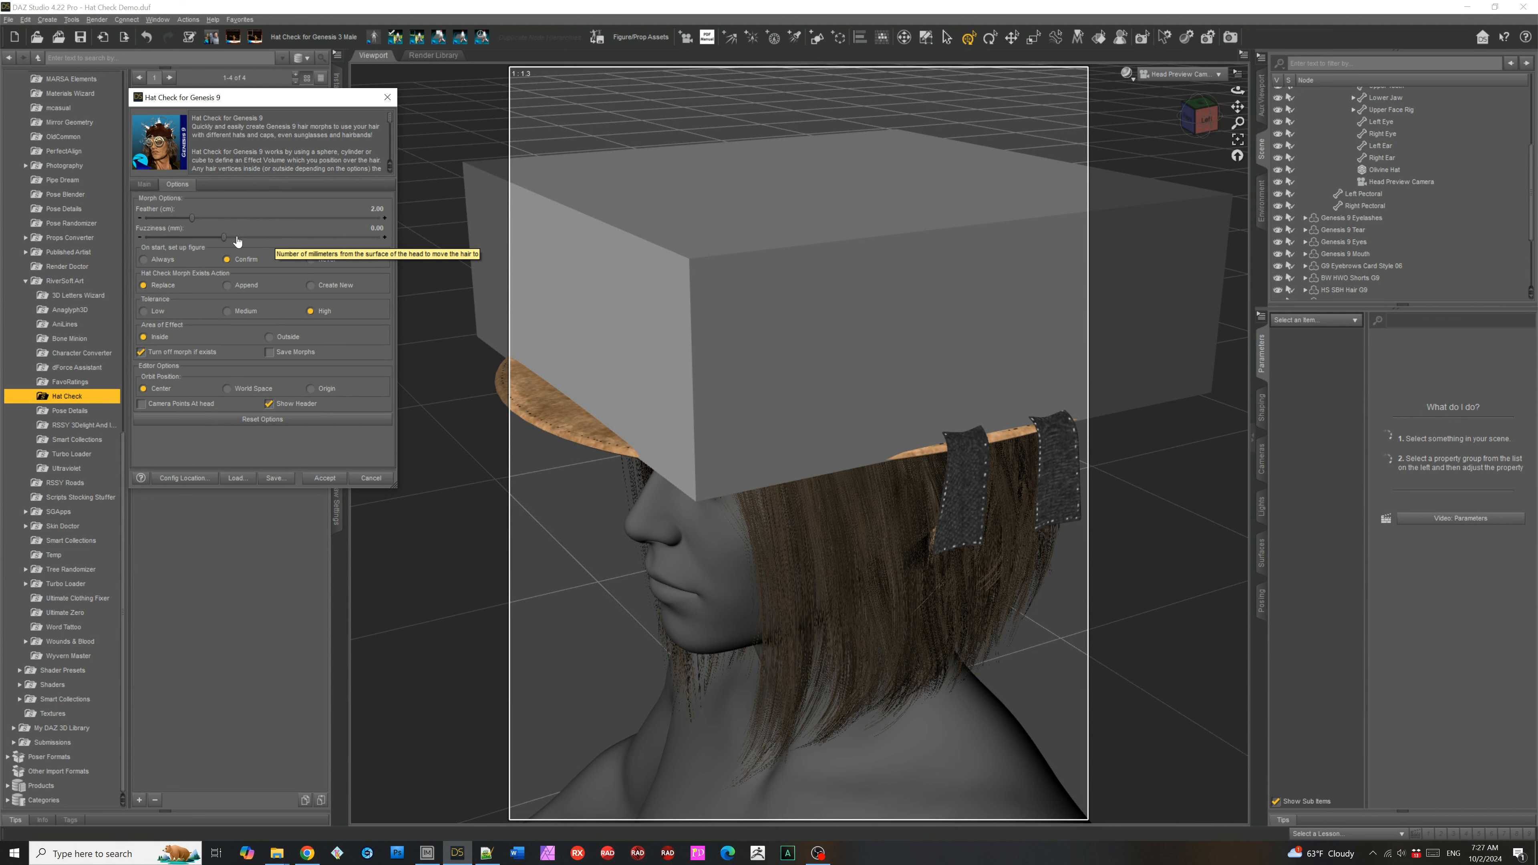
pyautogui.moveTo(224, 237); pyautogui.dragTo(242, 241)
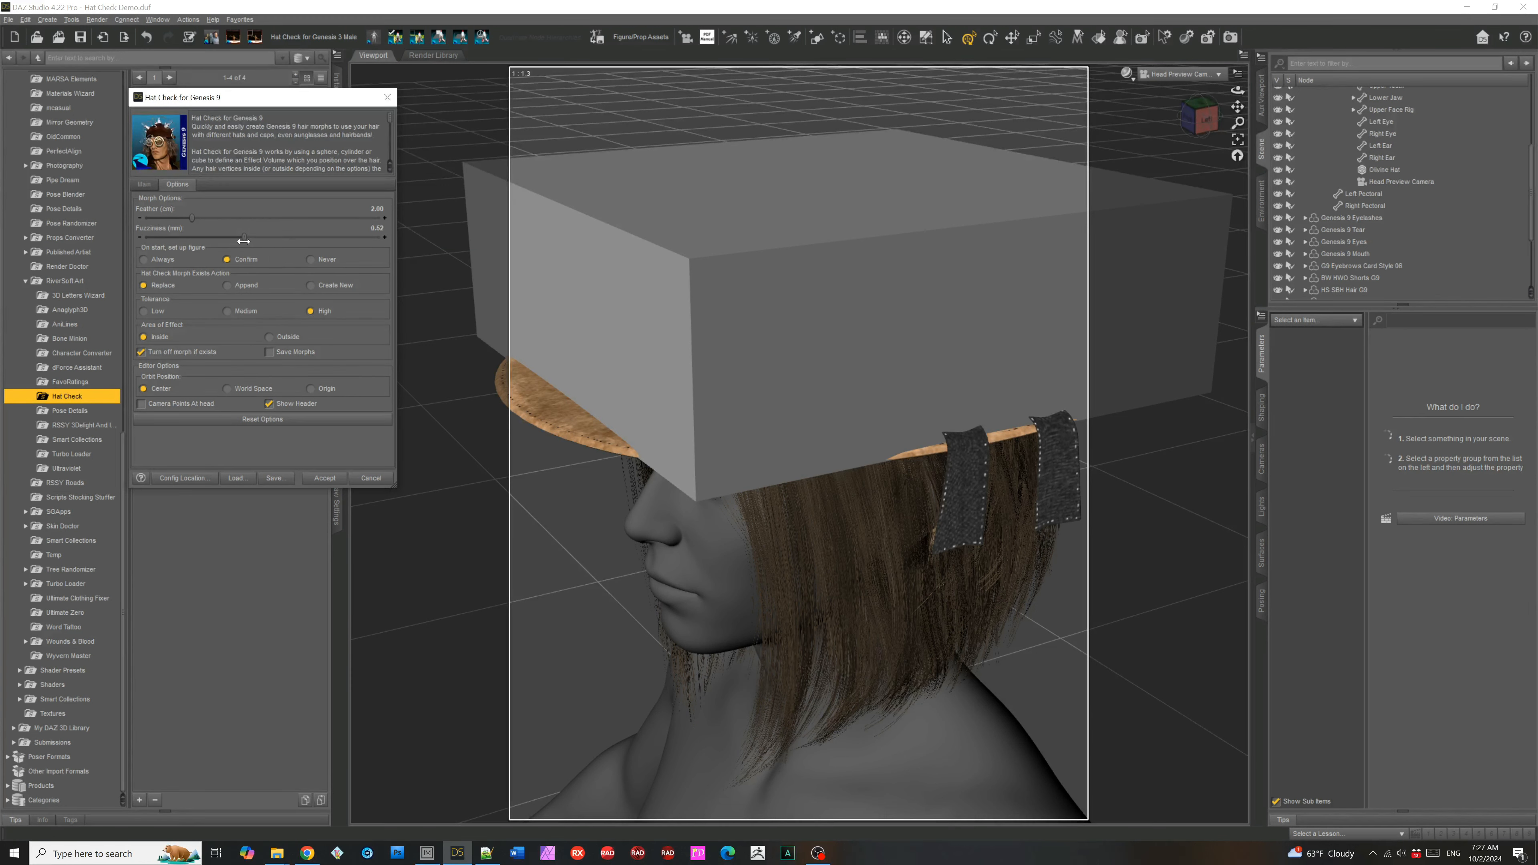
pyautogui.click(144, 184)
pyautogui.click(325, 478)
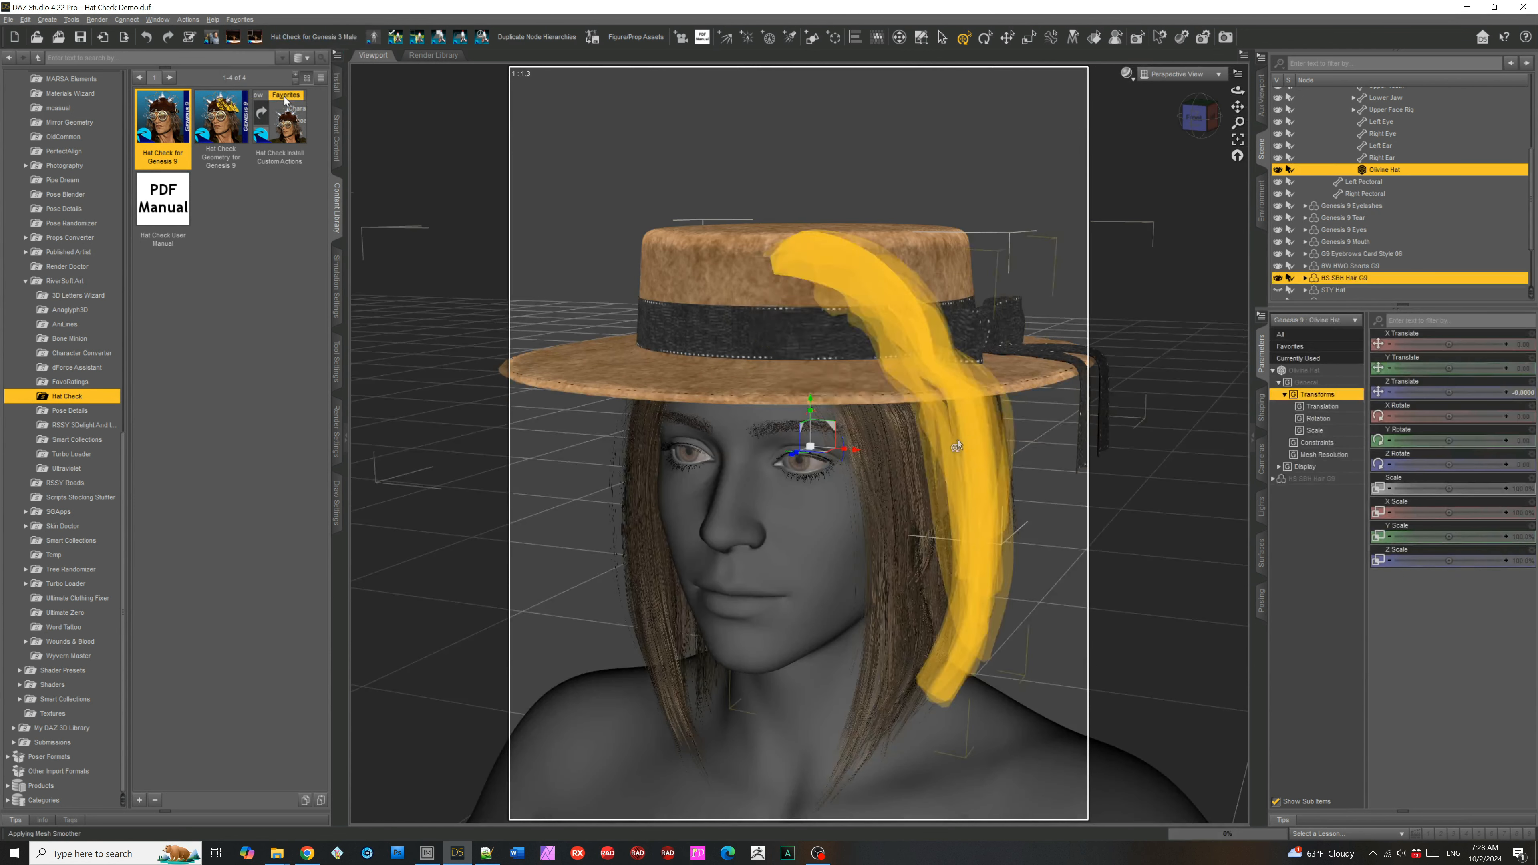
# - Hide the Olivine Hat and set HS SBH Hair G9's Feather morph to 0% with the RS Olivine Hat morph at 100%
pyautogui.click(1278, 171)
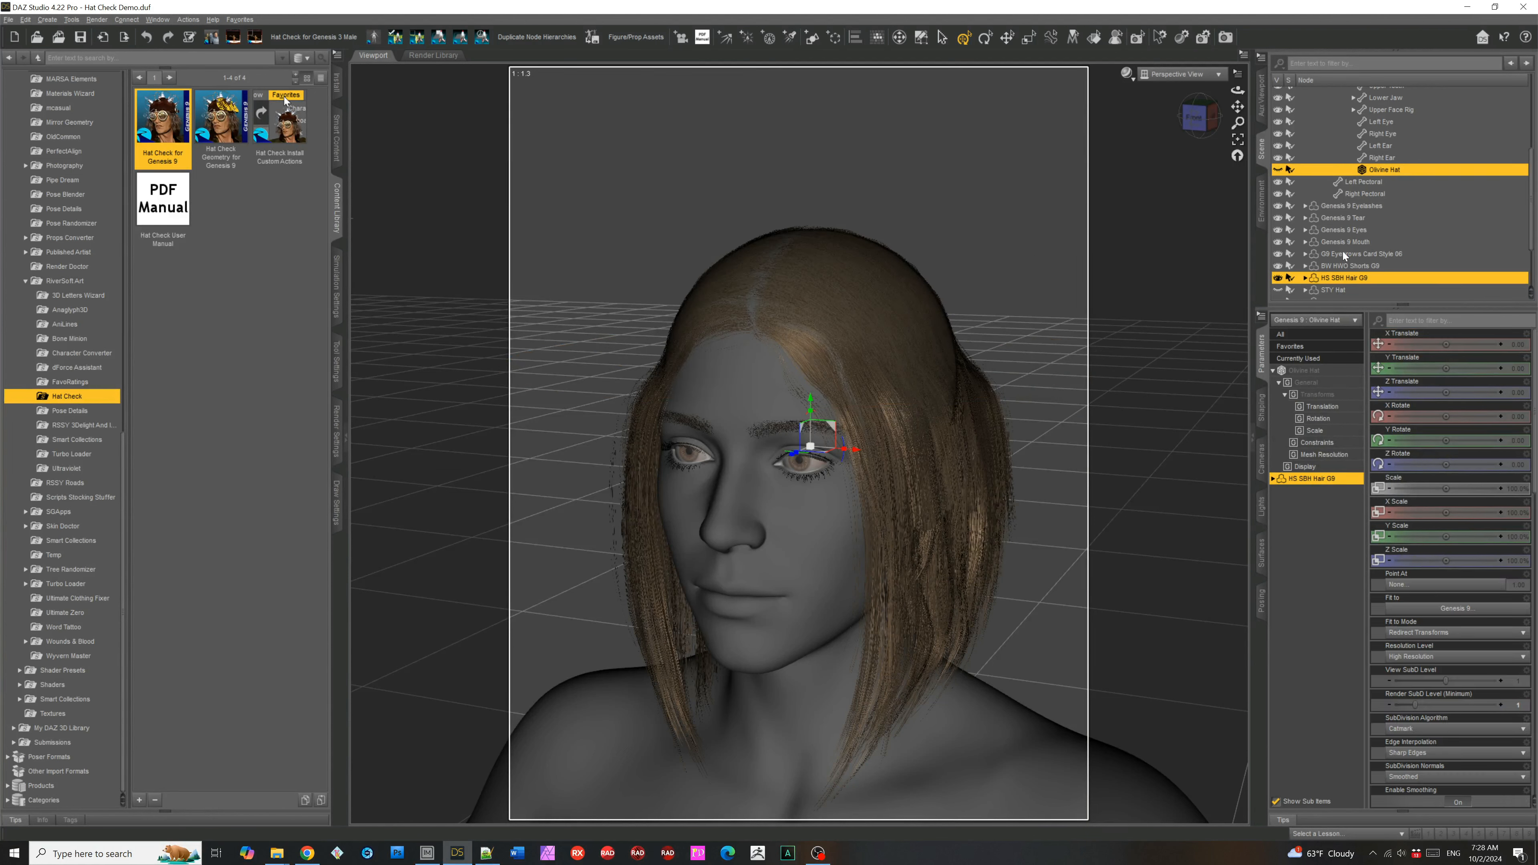
pyautogui.click(1345, 276)
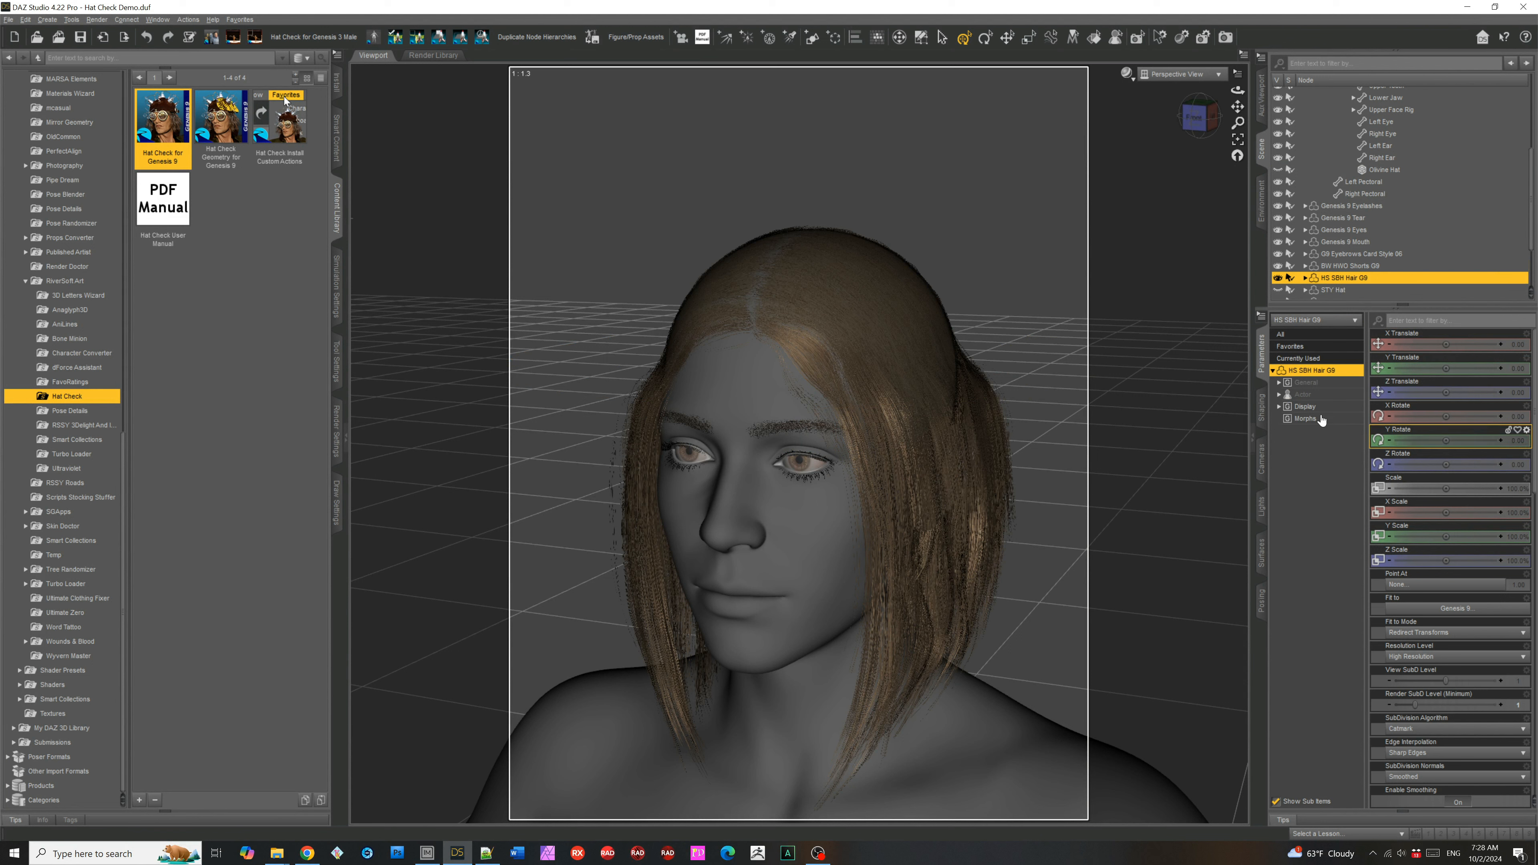
pyautogui.click(1305, 418)
pyautogui.moveTo(1501, 367); pyautogui.dragTo(1365, 368)
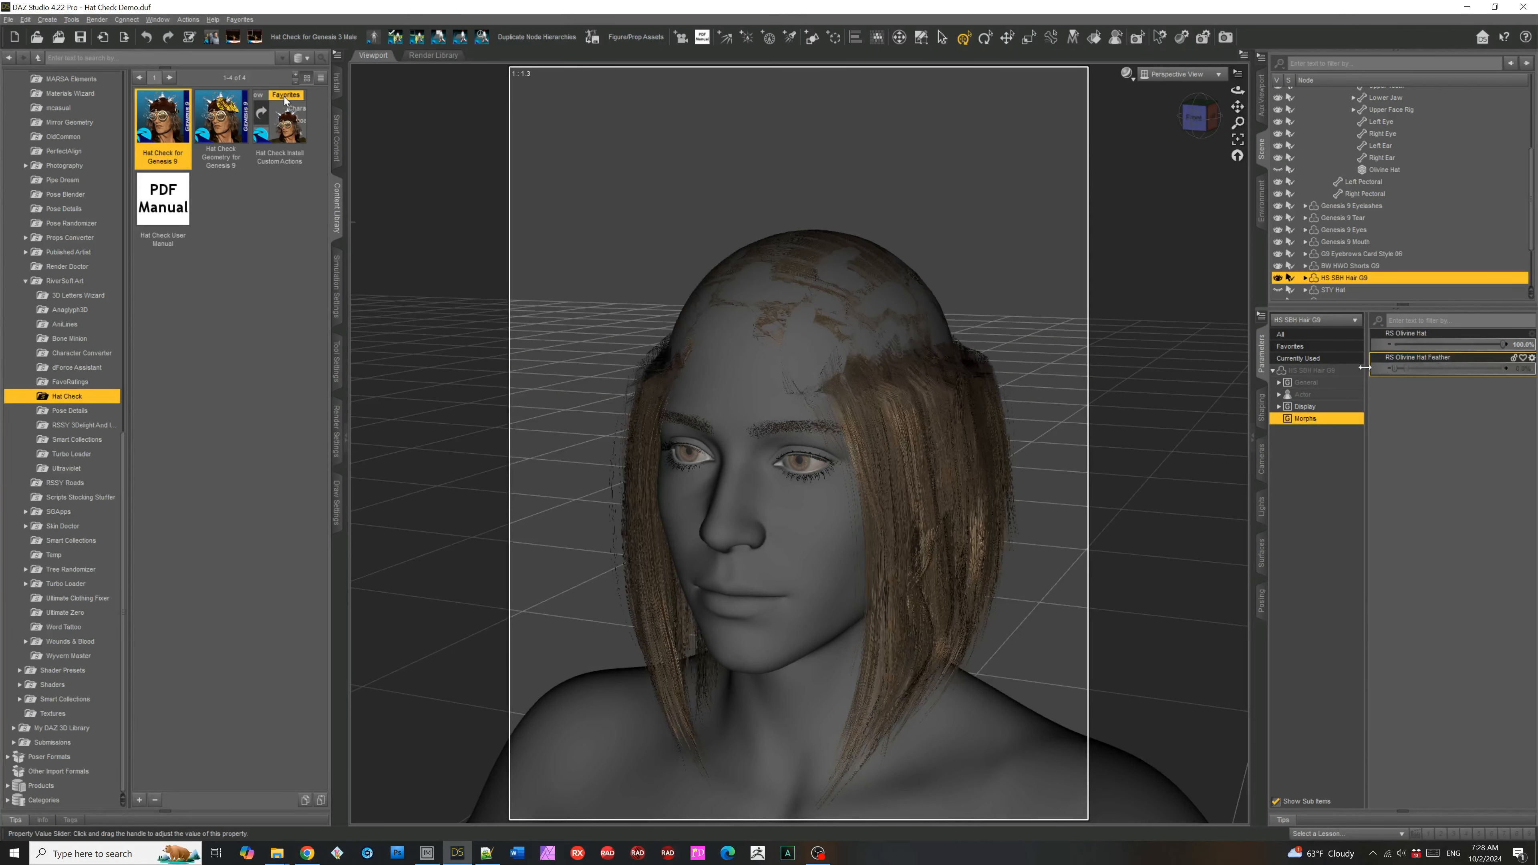
pyautogui.moveTo(1504, 344)
pyautogui.mouseDown()
pyautogui.moveTo(1356, 364)
pyautogui.moveTo(1529, 338)
pyautogui.mouseUp()
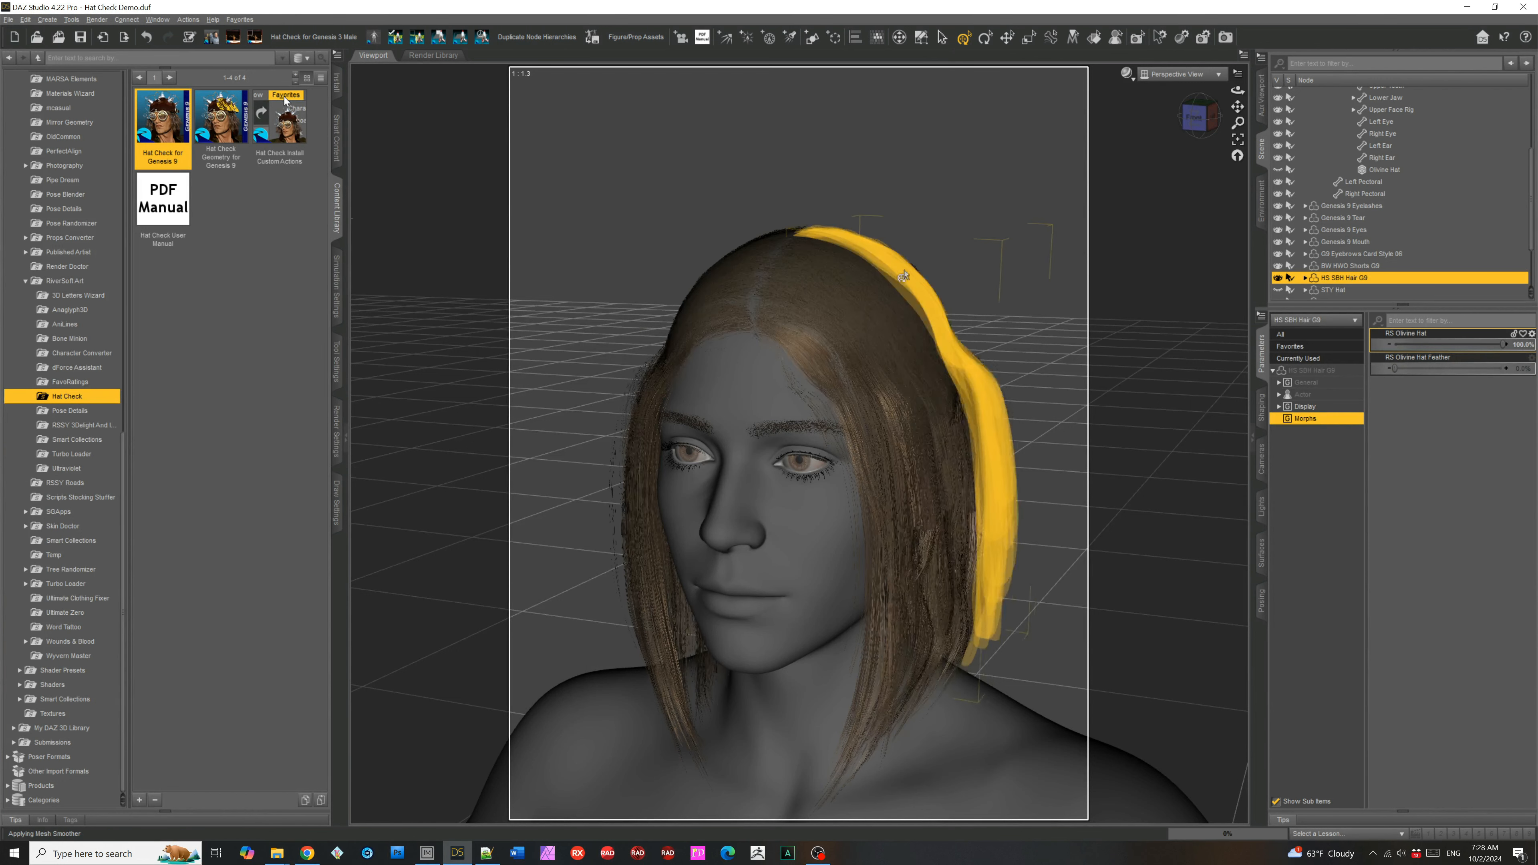
# - Turn off mesh smoothing on HS SBH Hair G9 and test its RS Olivine Hat morph without smoothing
pyautogui.click(1299, 371)
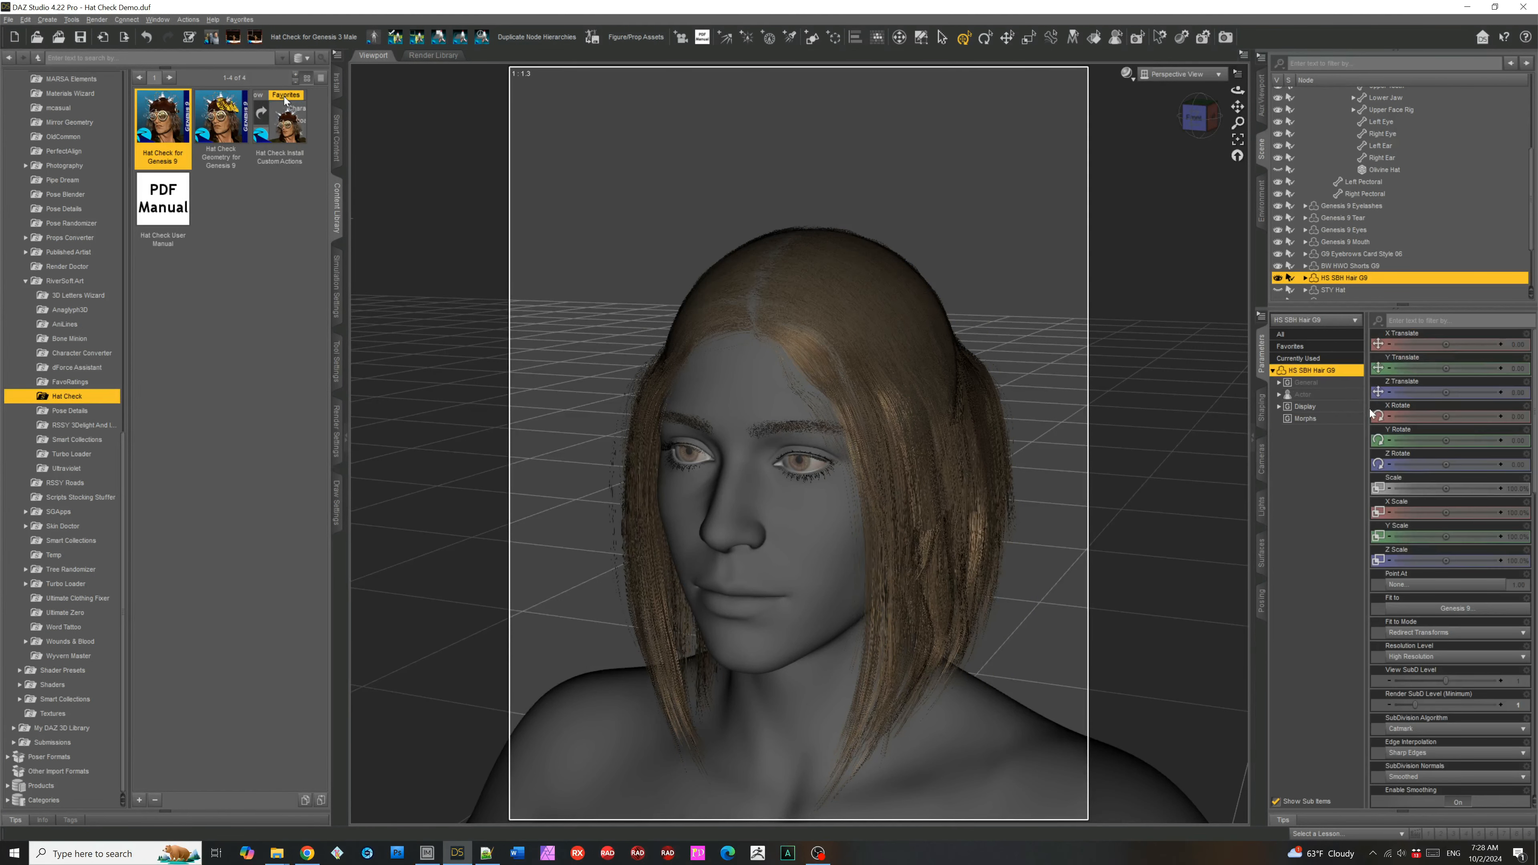
pyautogui.click(1279, 383)
pyautogui.click(1313, 442)
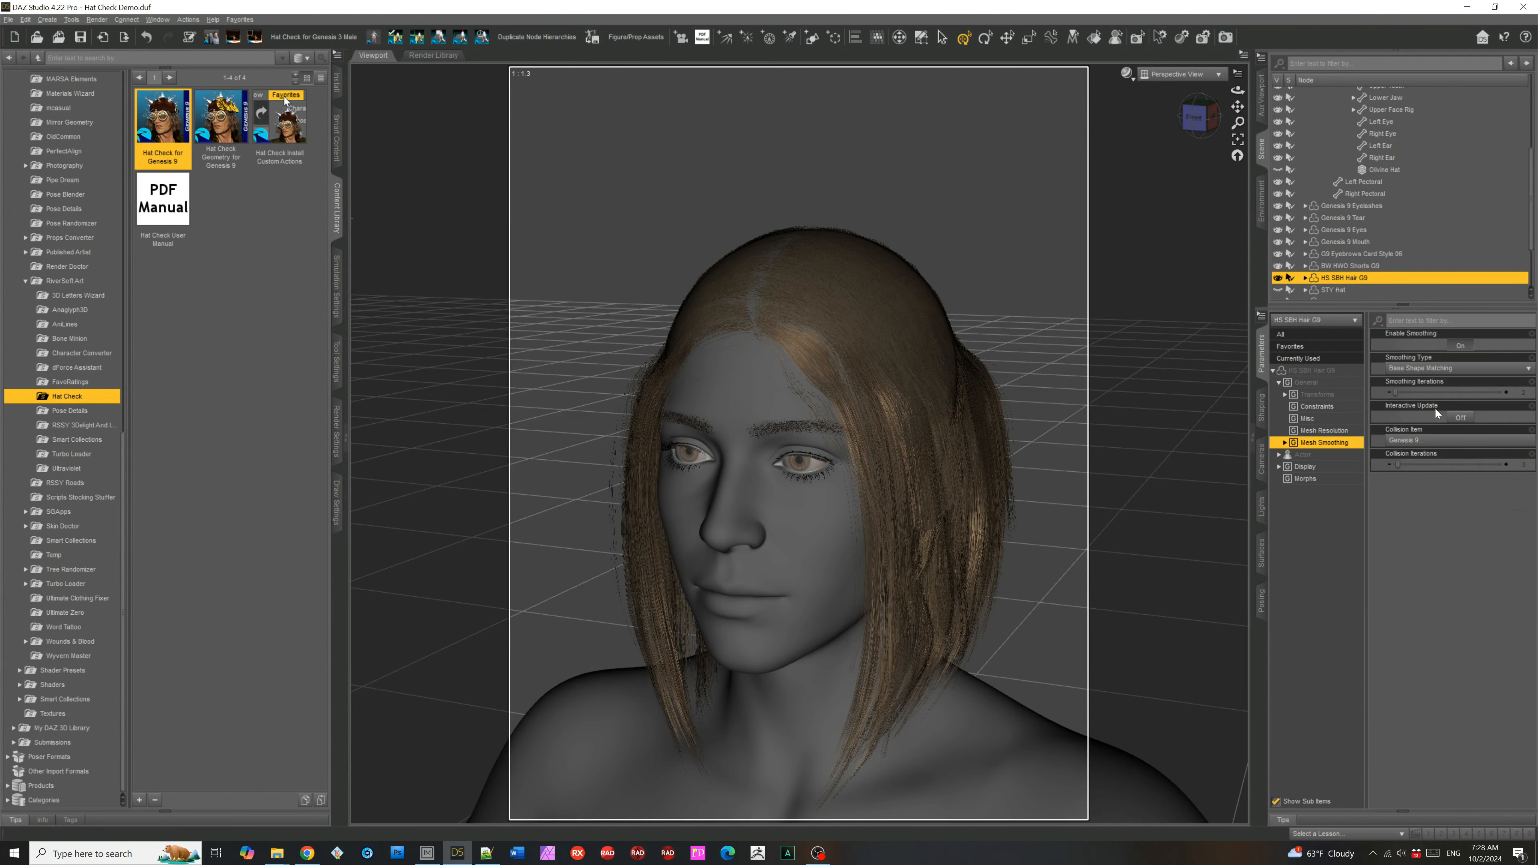
pyautogui.click(1429, 344)
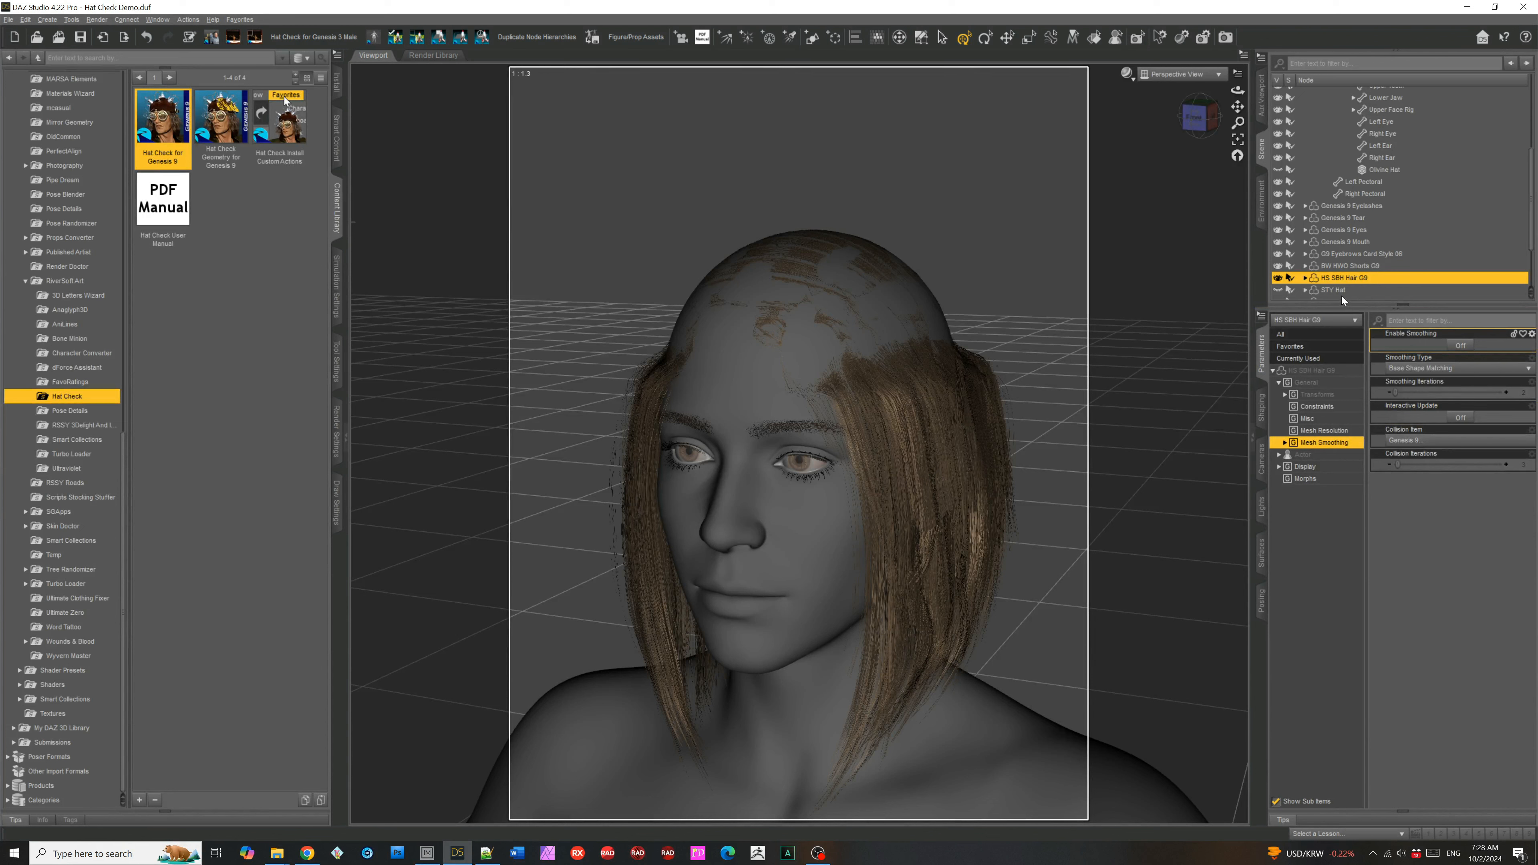
pyautogui.click(1305, 478)
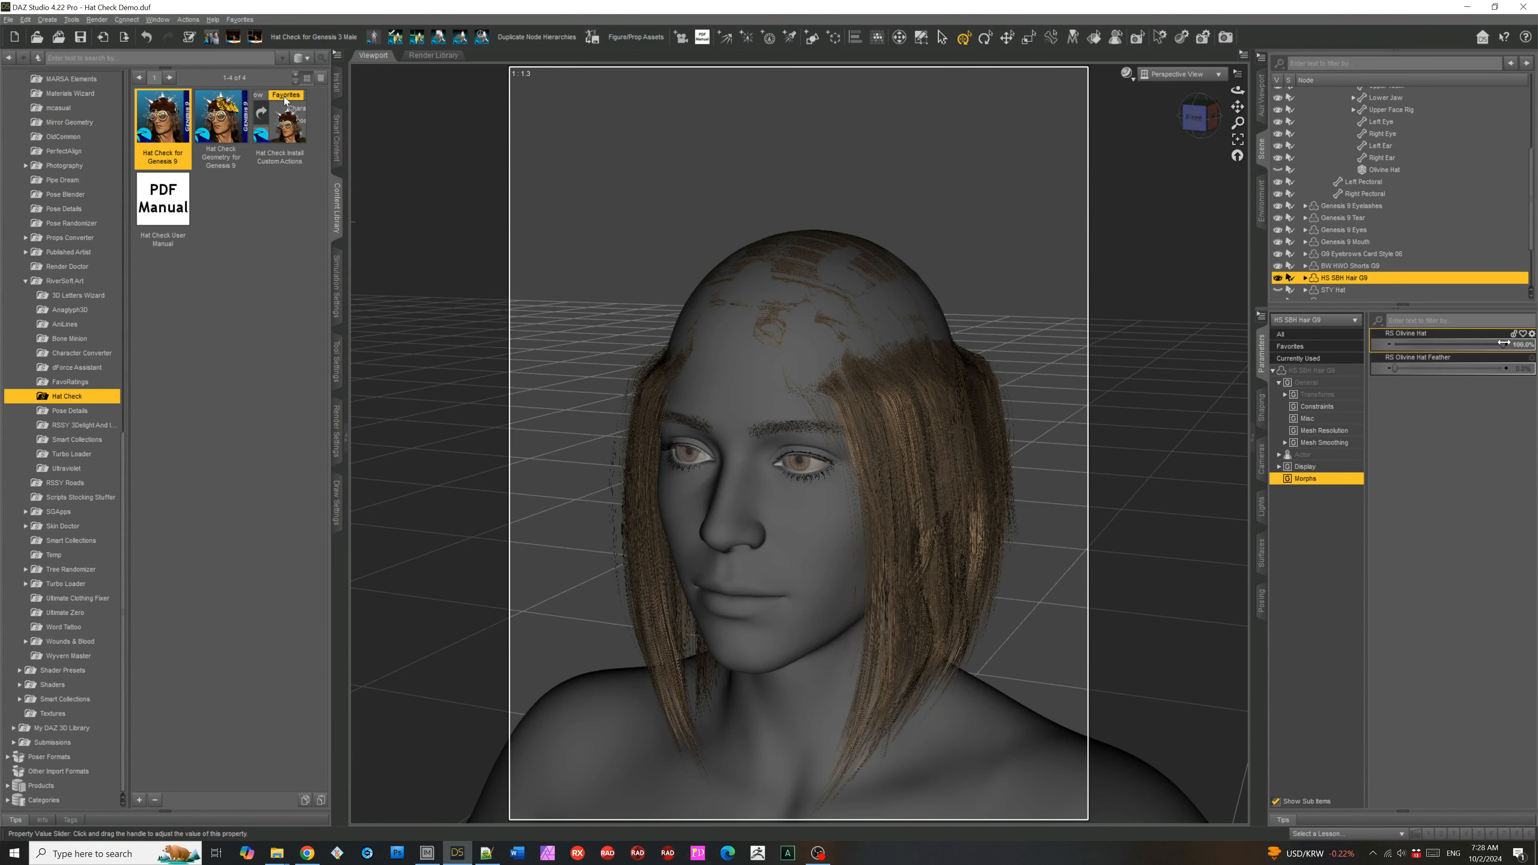
pyautogui.moveTo(1501, 345); pyautogui.dragTo(1488, 344)
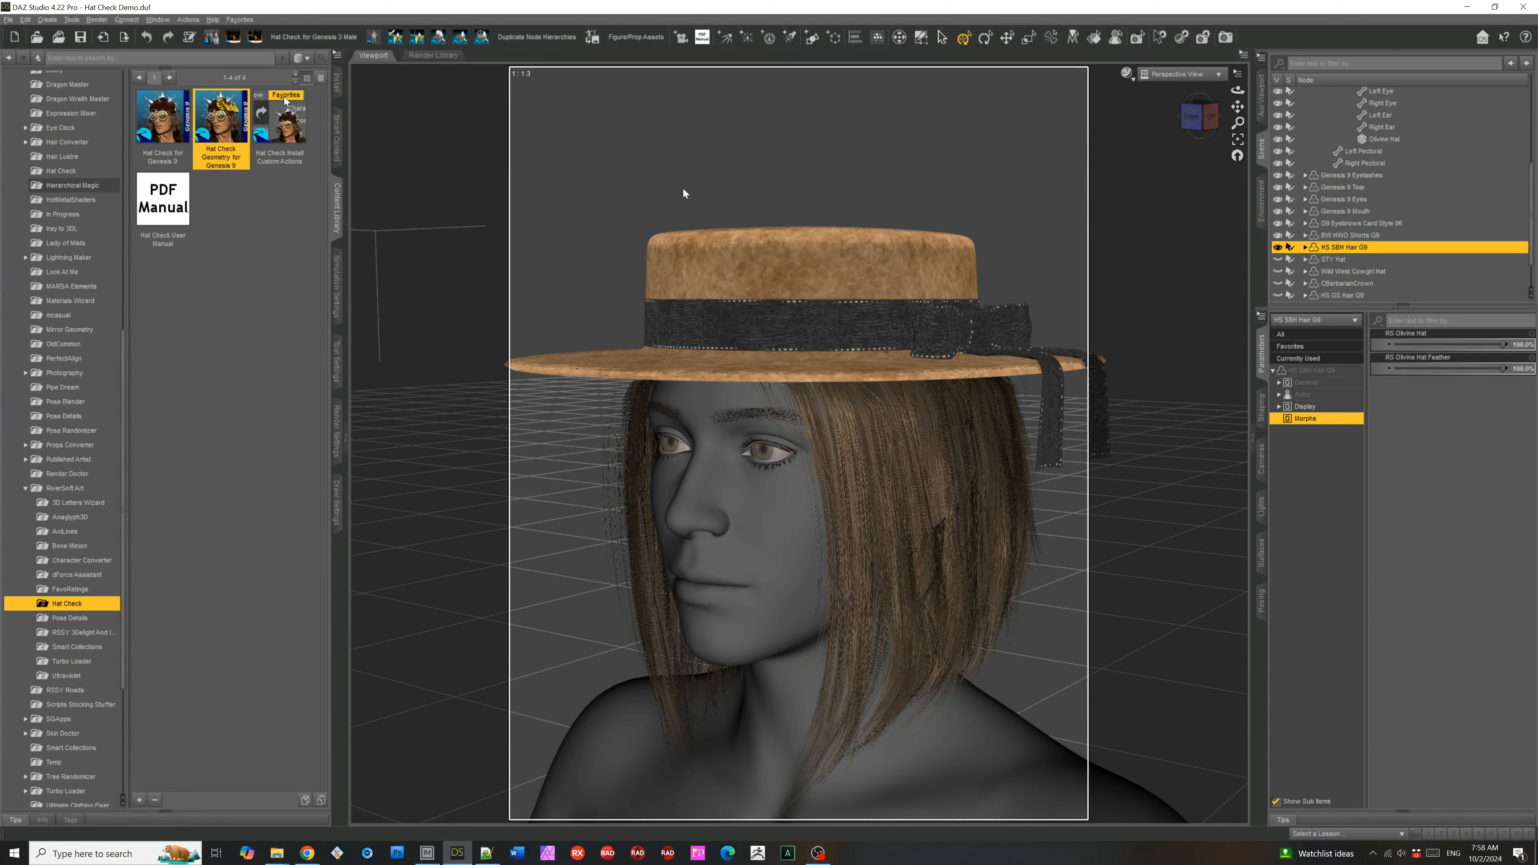
# - From the left view, use the Geometry Editor to select a patch of hair polygons just below the brim at the back
pyautogui.click(1209, 116)
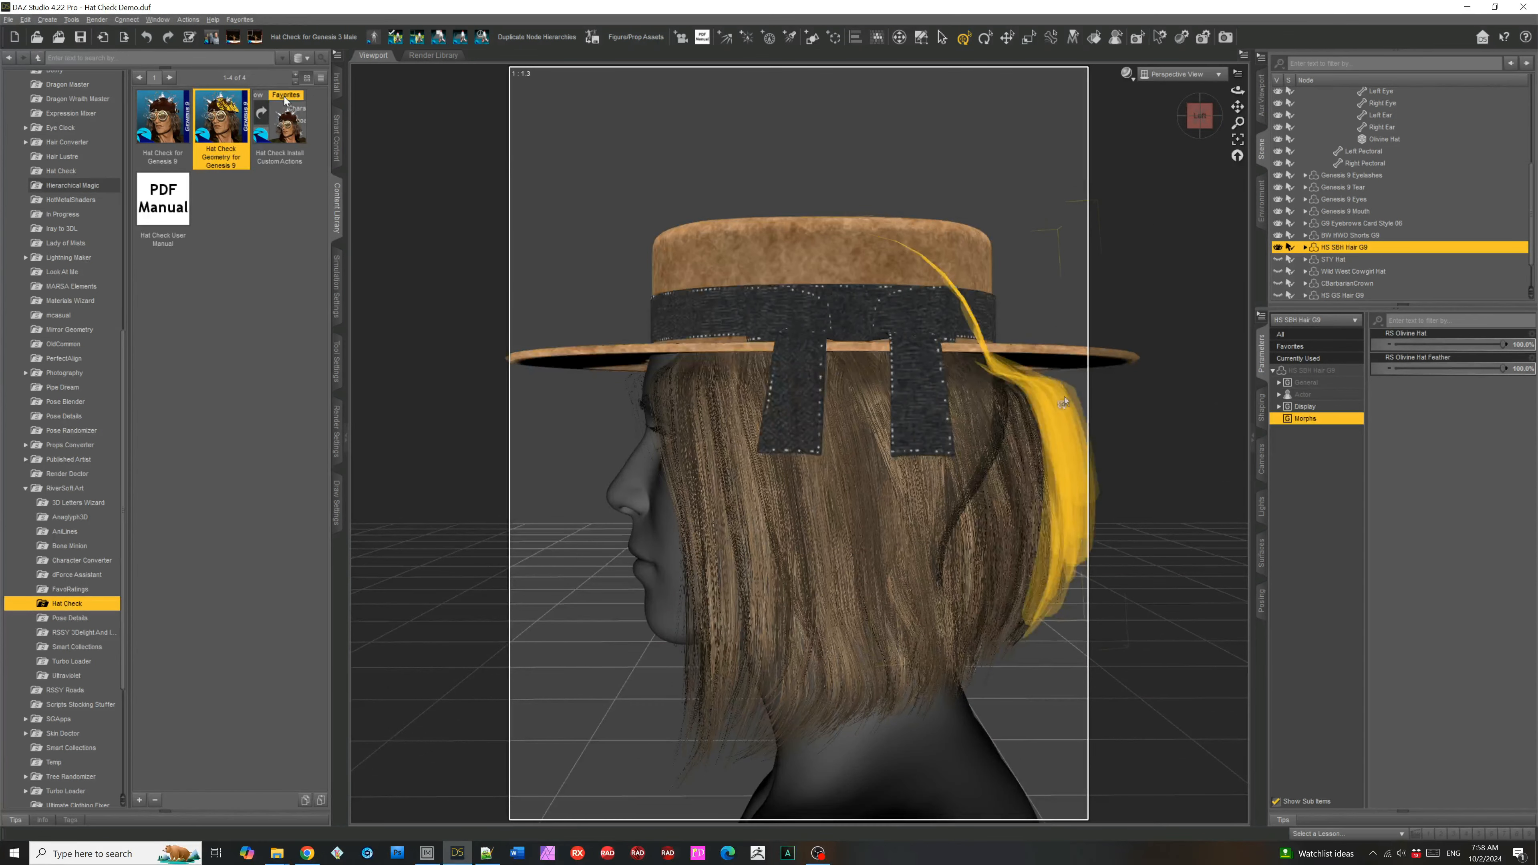
pyautogui.click(1201, 116)
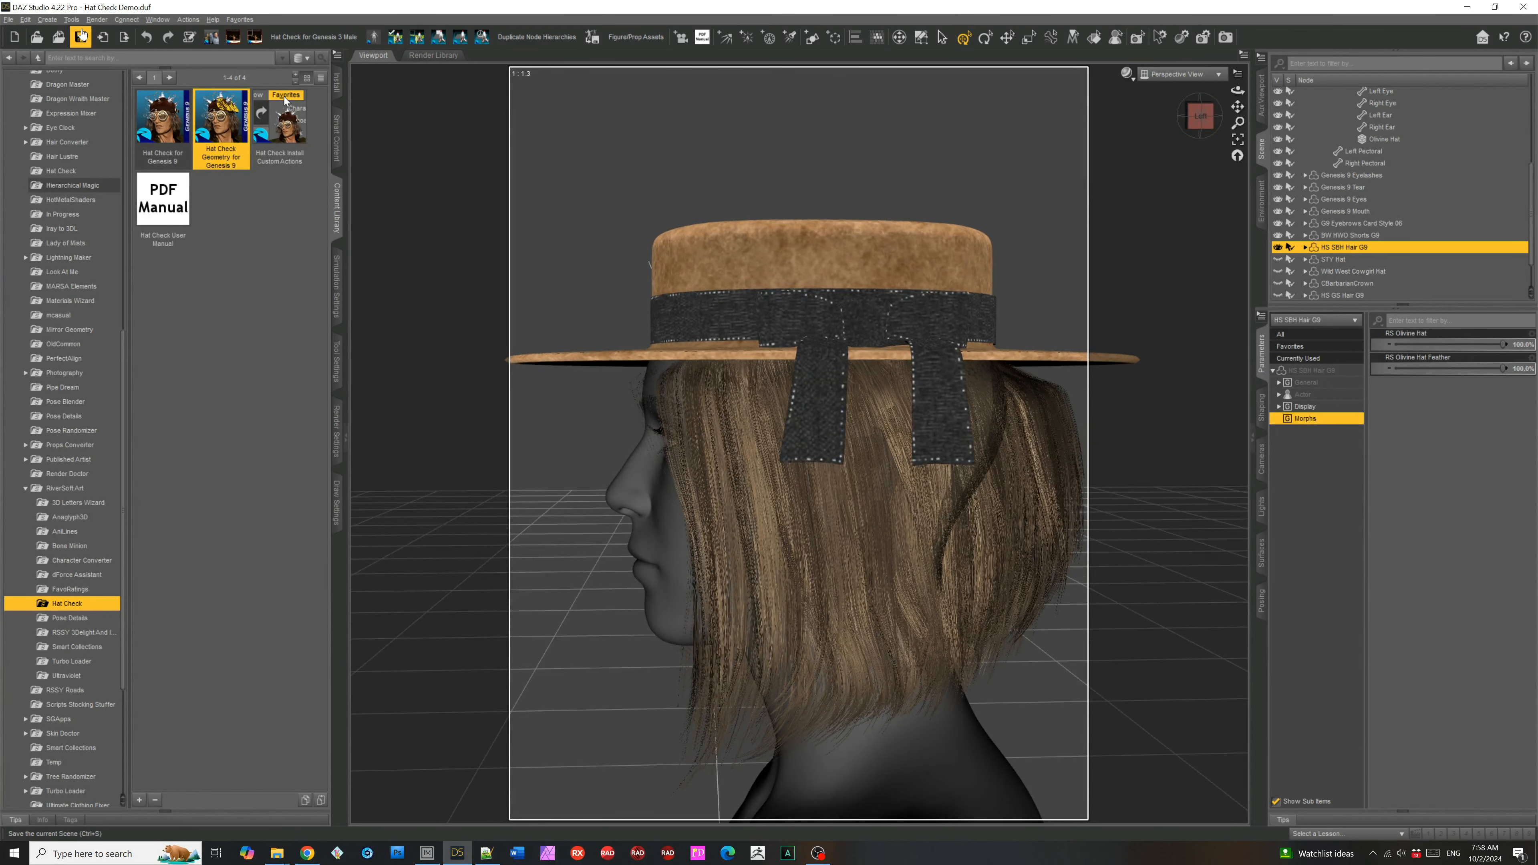
pyautogui.click(73, 20)
pyautogui.click(115, 181)
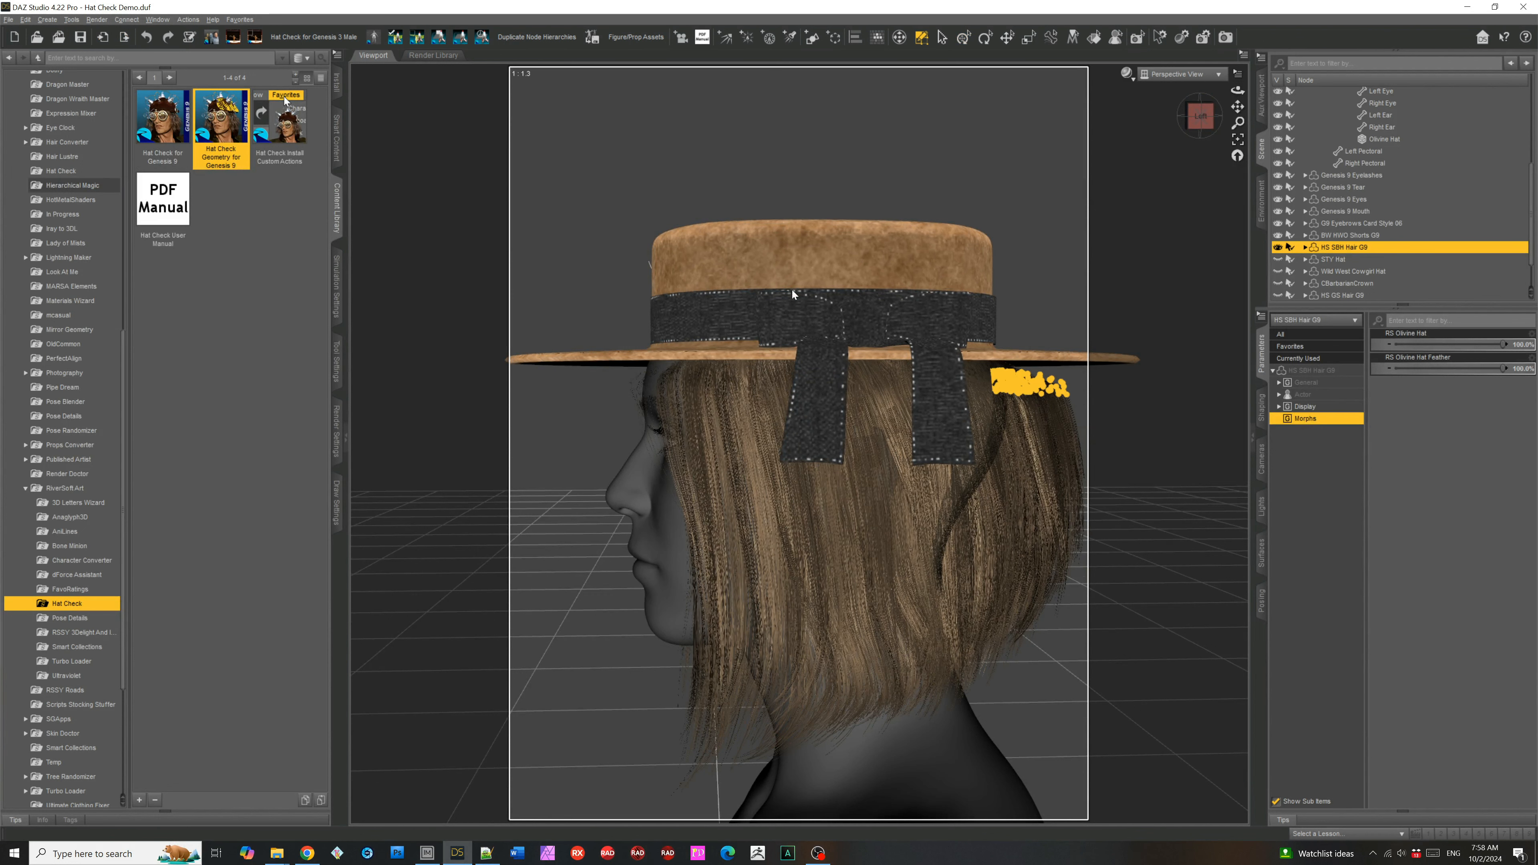
pyautogui.click(1016, 346)
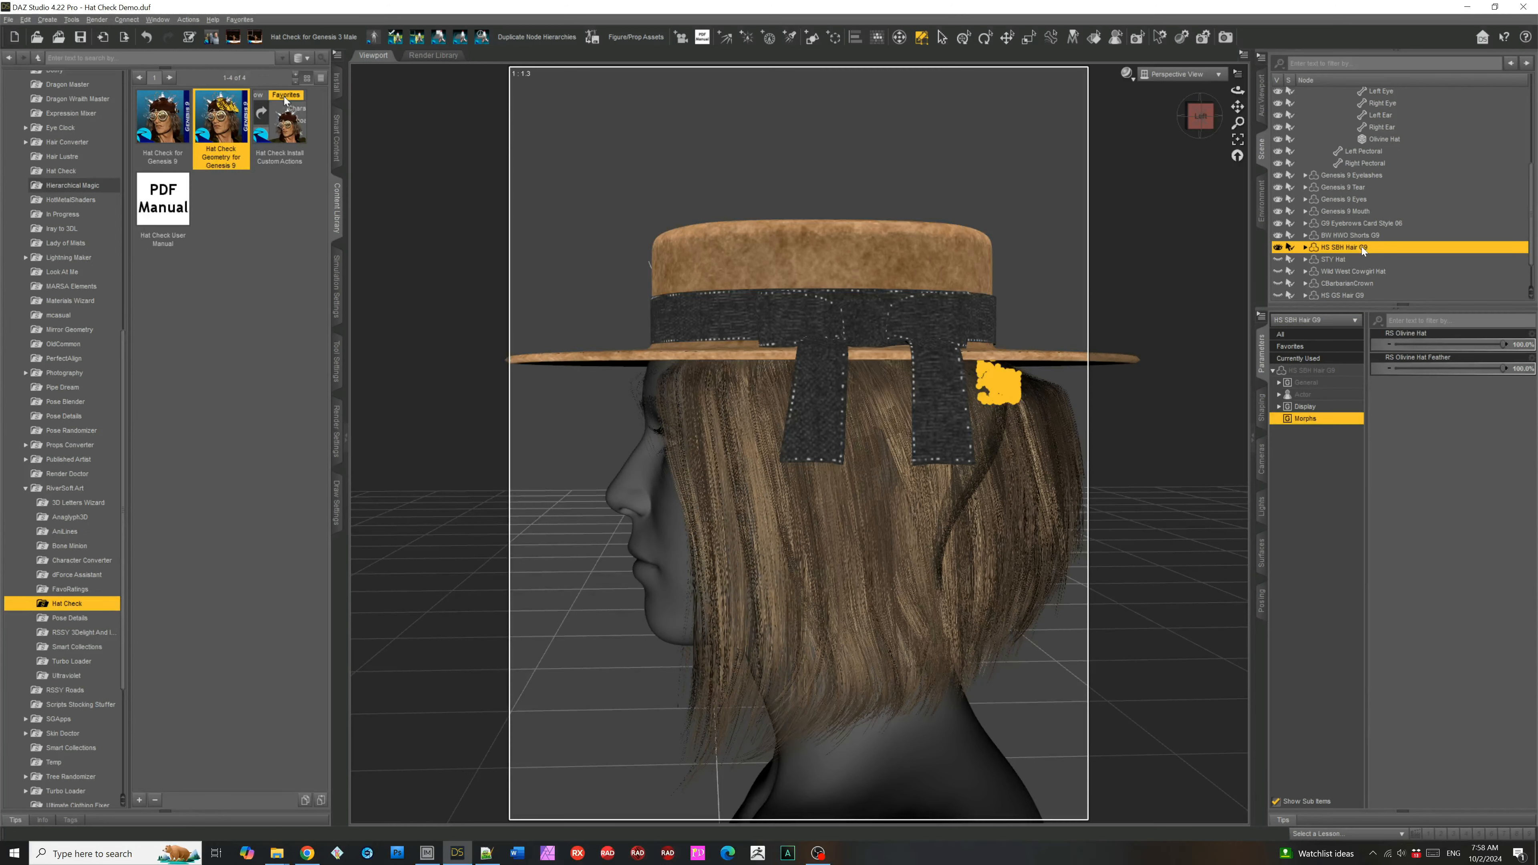
# - Add the Olivine Hat to the hair selection and reset both RS Olivine Hat morphs to 0%
pyautogui.keyDown('ctrl'); pyautogui.click(1383, 141); pyautogui.keyUp('ctrl')
pyautogui.keyDown('alt'); pyautogui.click(1452, 344); pyautogui.keyUp('alt')
pyautogui.keyDown('alt'); pyautogui.click(1451, 369); pyautogui.keyUp('alt')
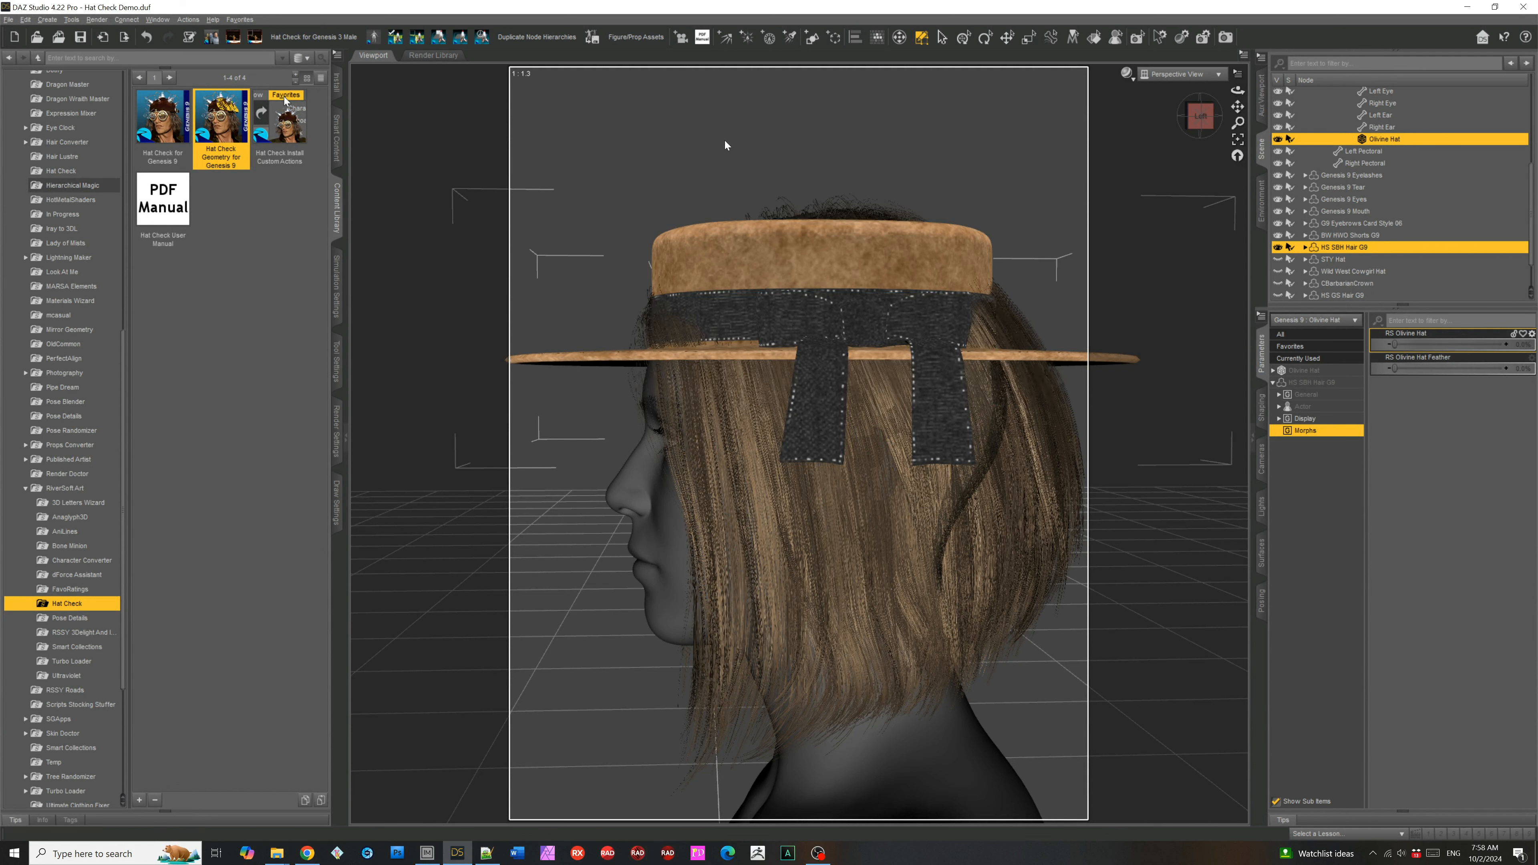
# - Run Hat Check Geometry for Genesis 9 with 0.52 mm fuzziness and Append as the existing-morph action
pyautogui.doubleClick(231, 135)
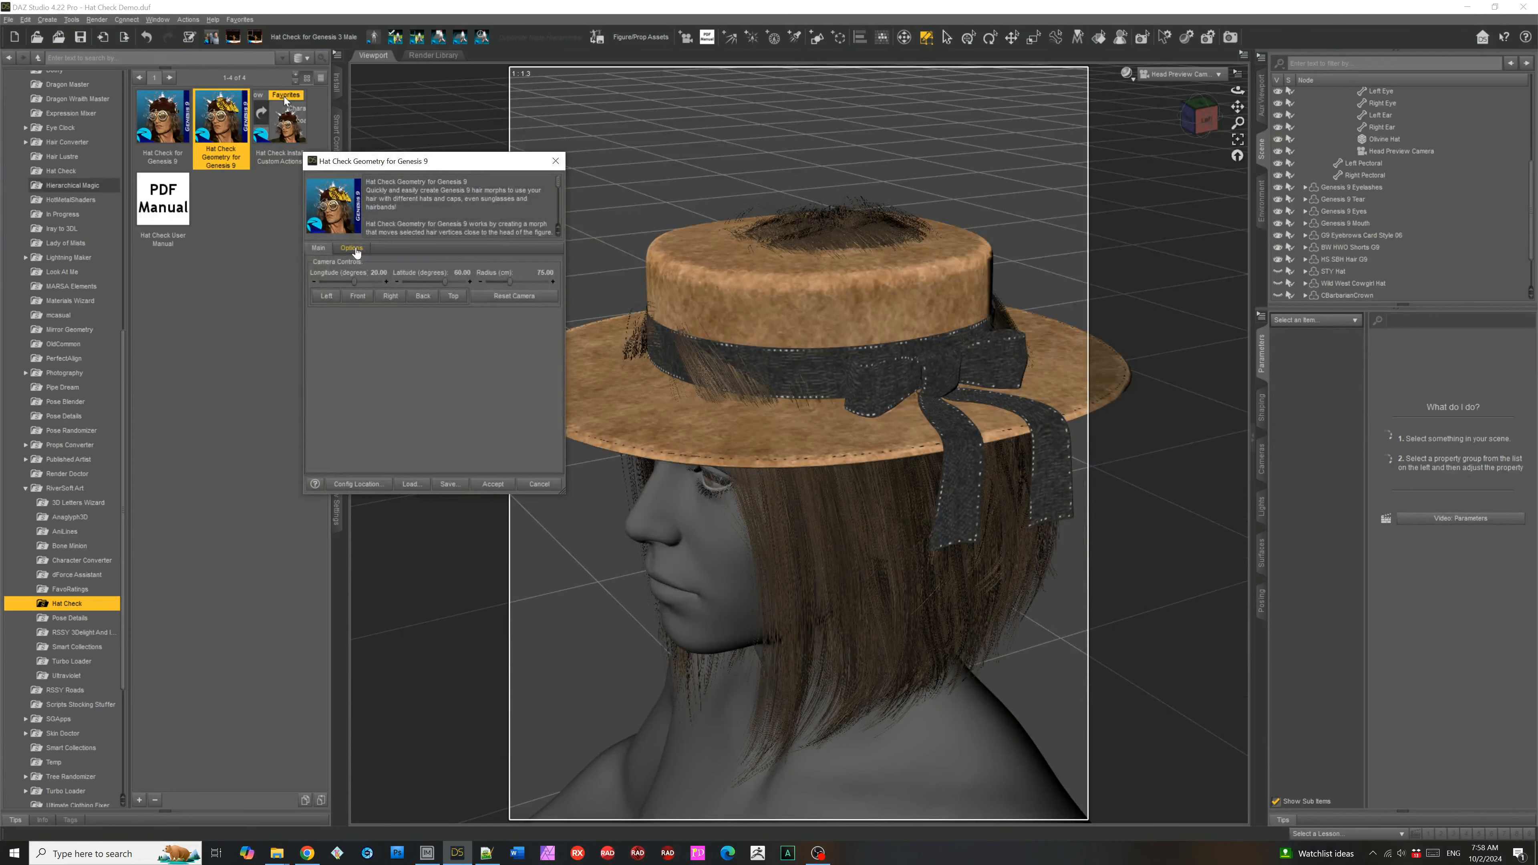
pyautogui.click(355, 250)
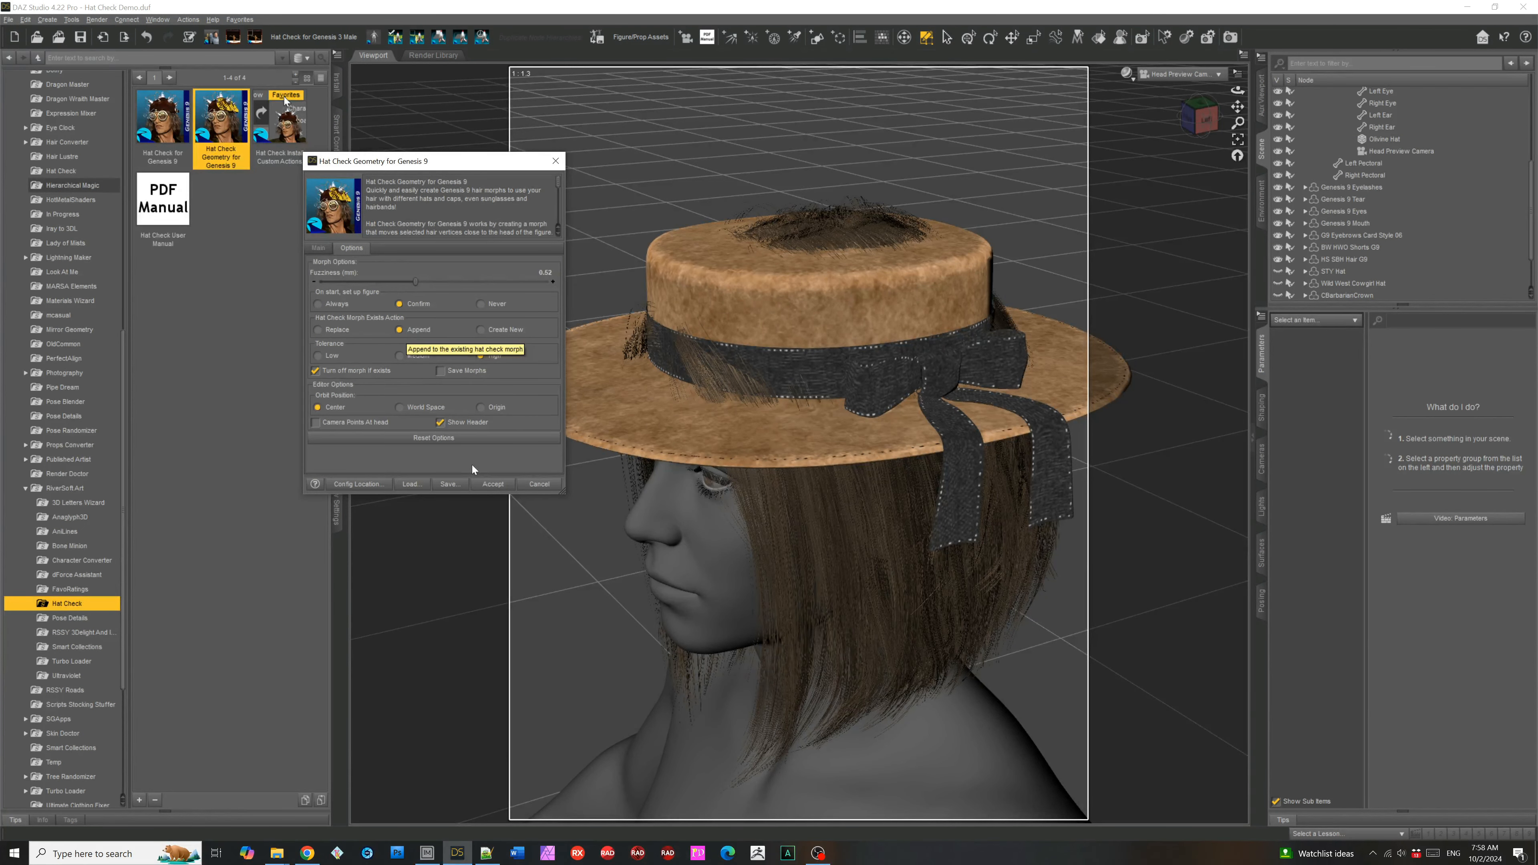
pyautogui.click(492, 484)
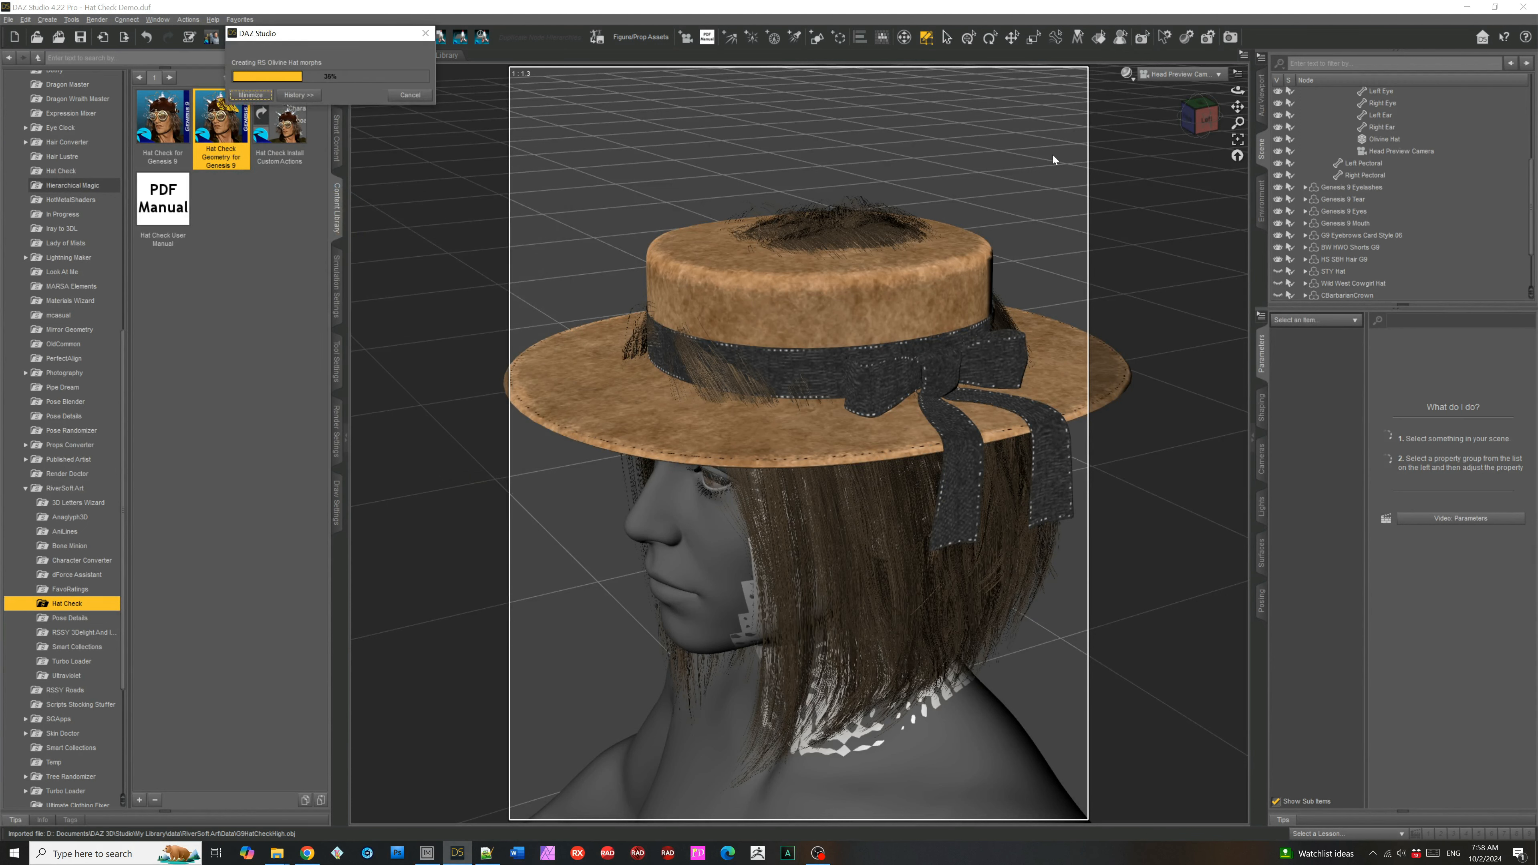
pyautogui.click(1198, 124)
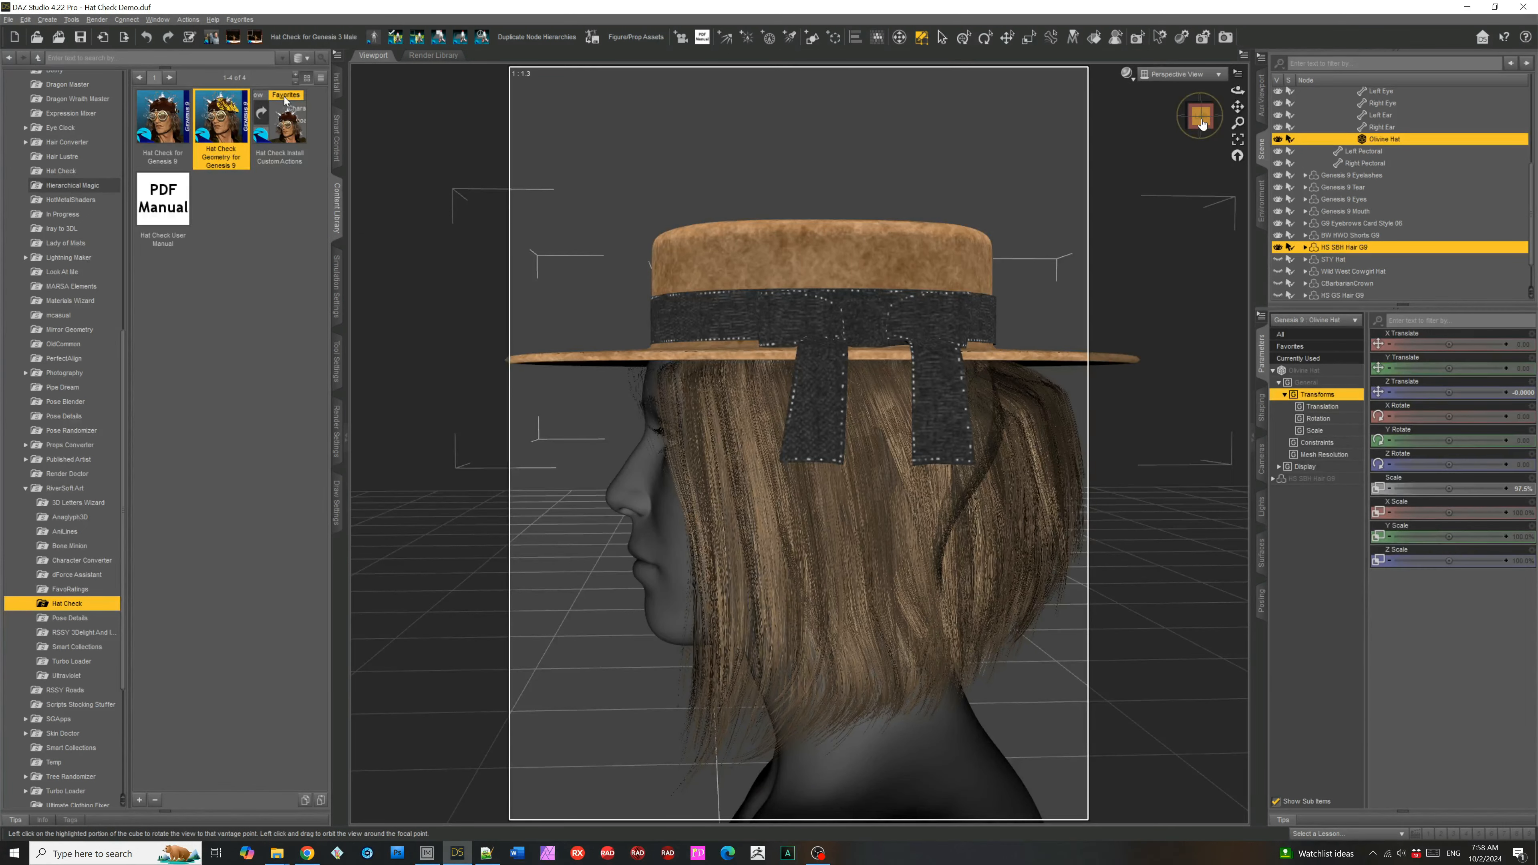
# - Set the RS Olivine Hat Feather morph on HS SBH Hair G9 to 100% and check the hair under the hat
pyautogui.click(1202, 125)
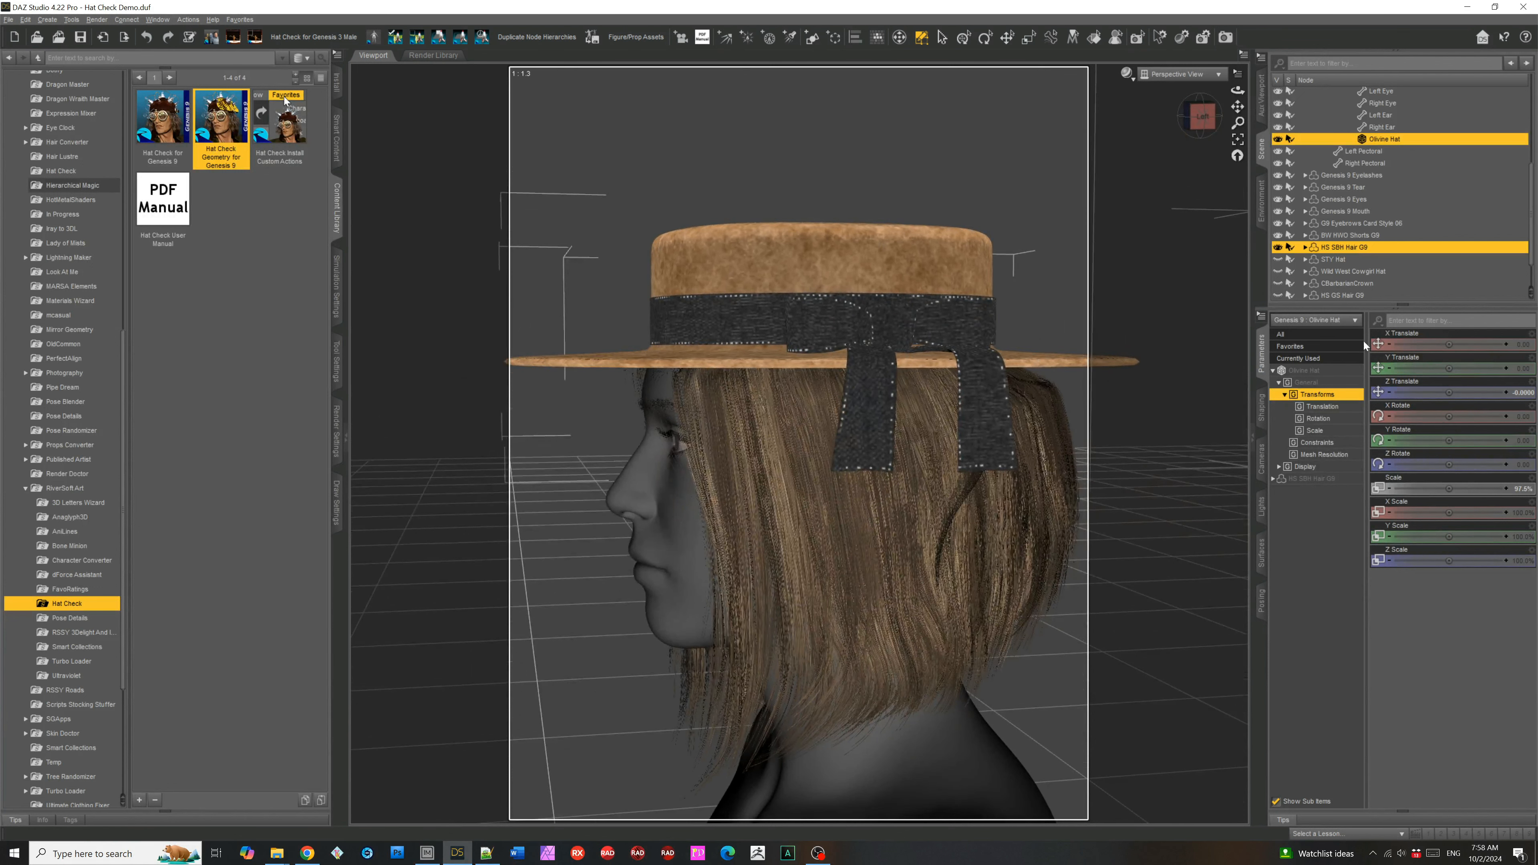
pyautogui.click(1350, 246)
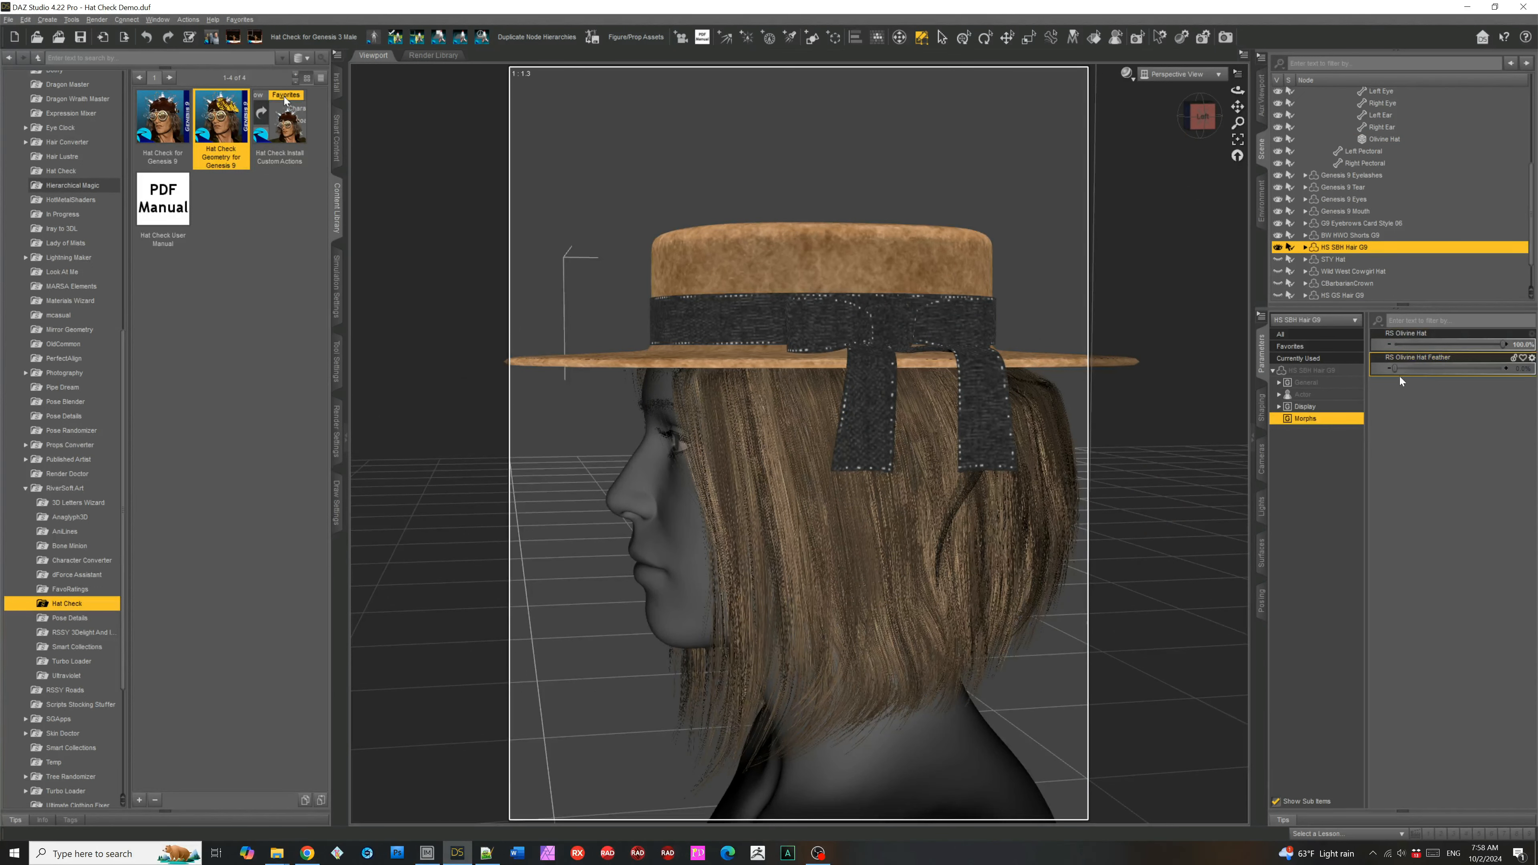
pyautogui.moveTo(1394, 369); pyautogui.dragTo(1505, 369)
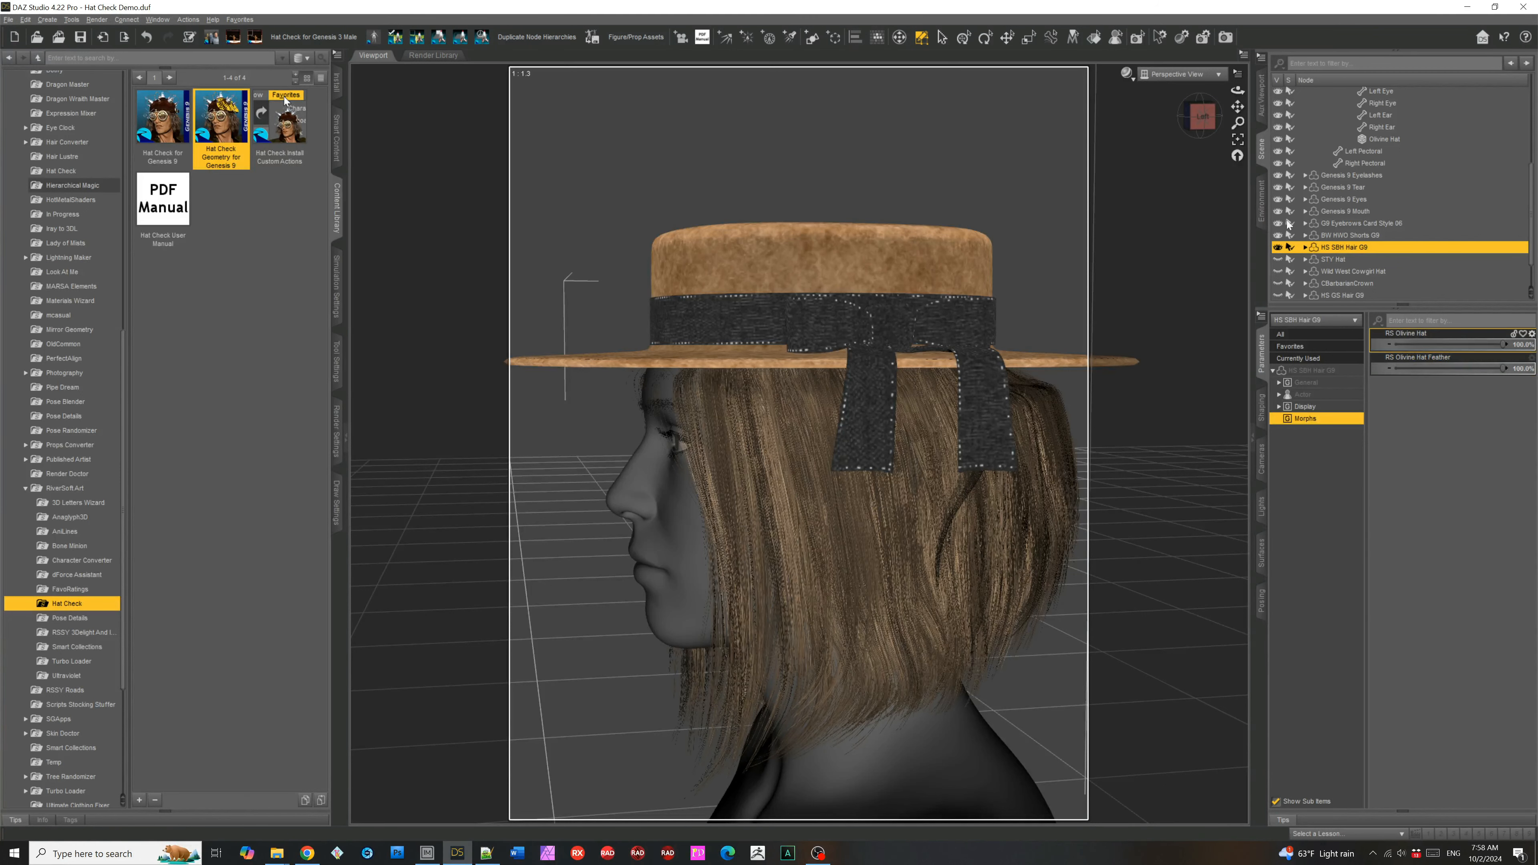
pyautogui.click(1194, 126)
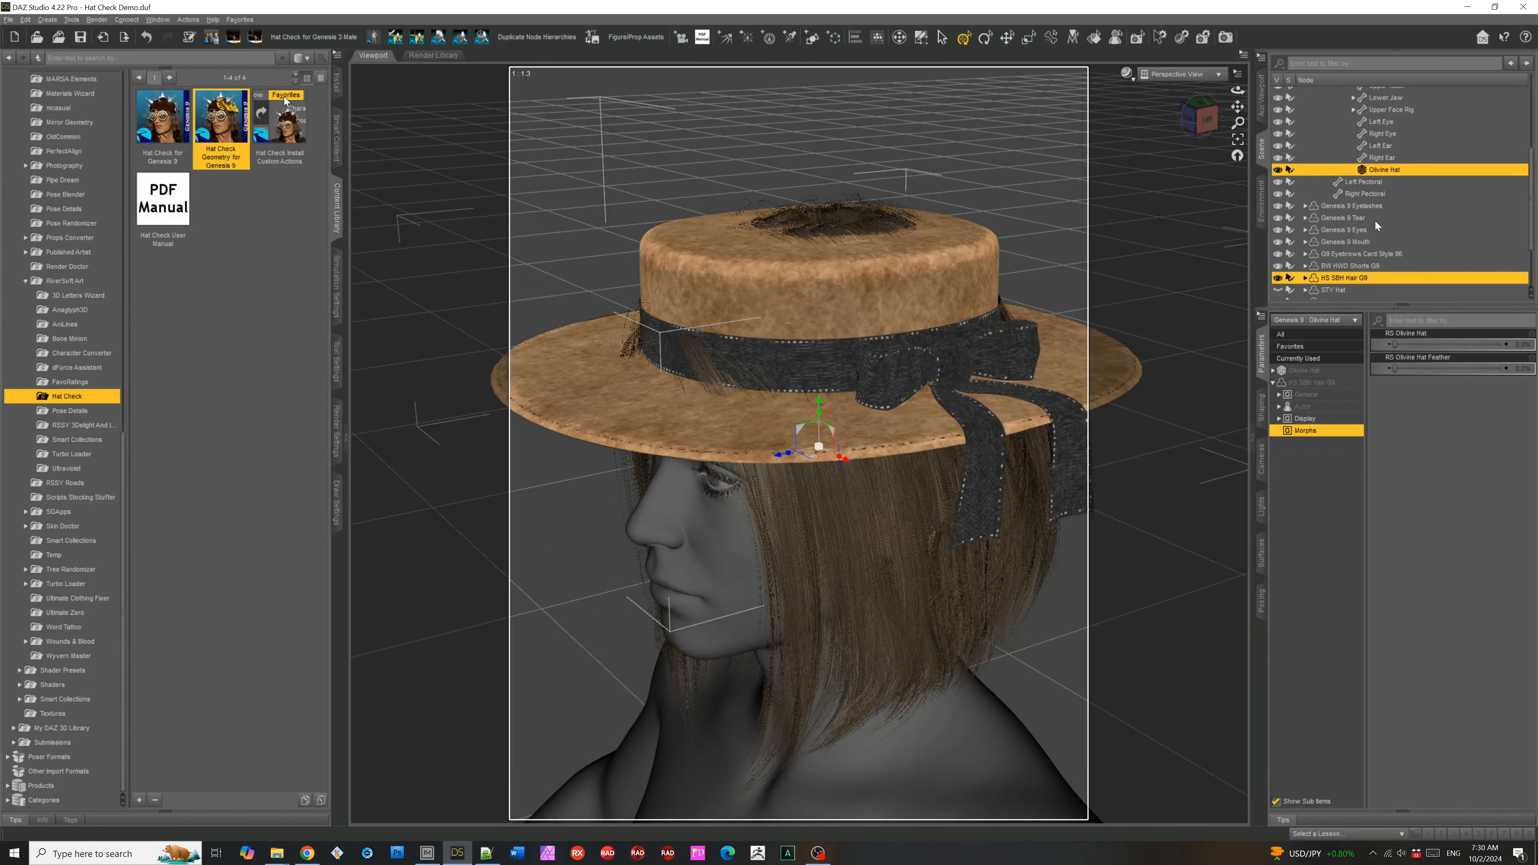
# - Hide HS SBH Hair G9 and show HS GS Hair G9 with the Olivine Hat
pyautogui.click(1278, 278)
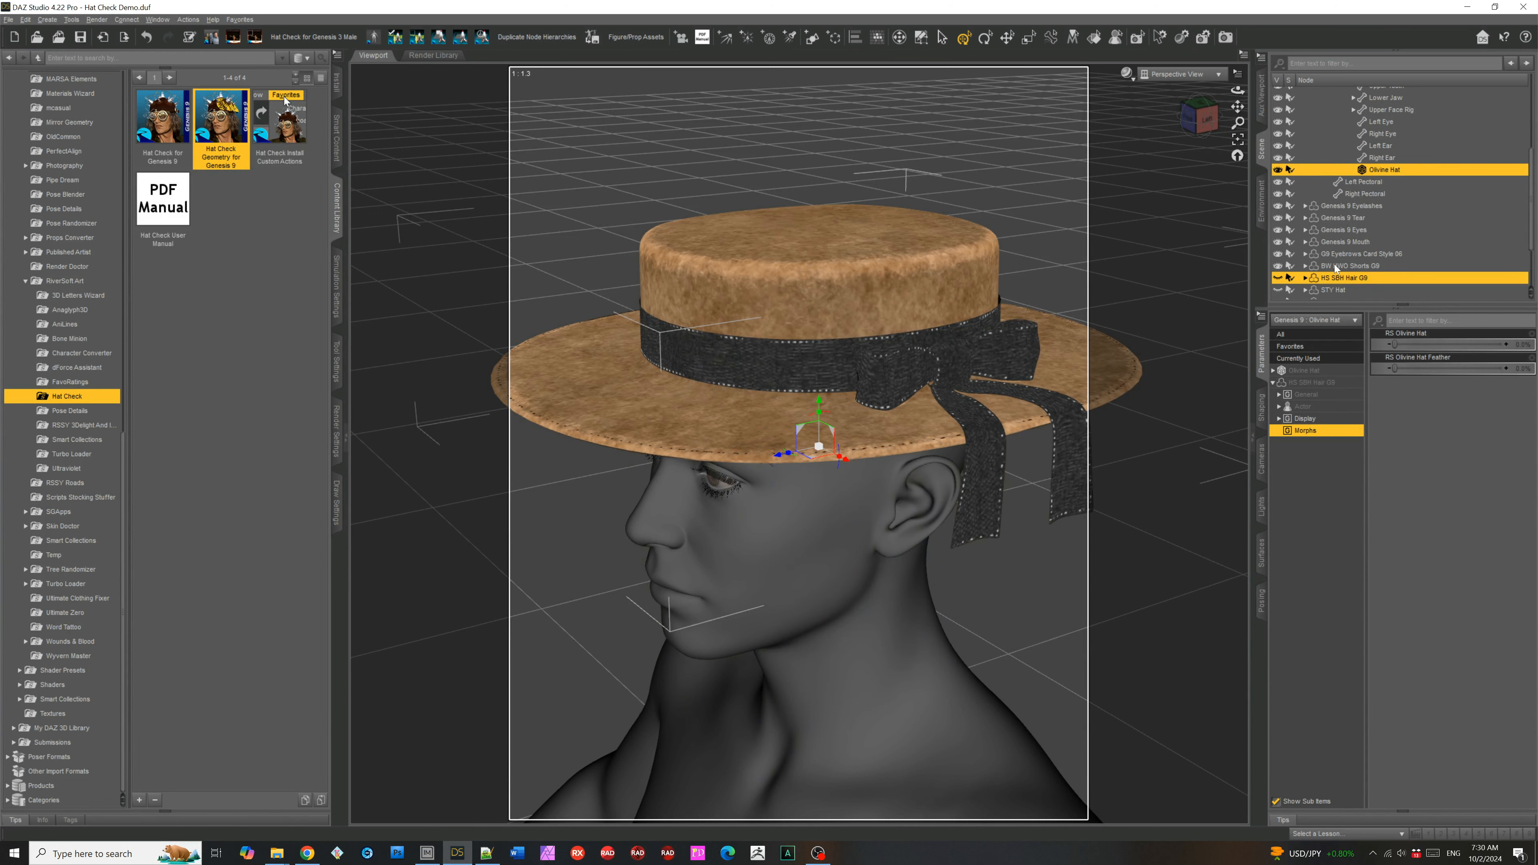
pyautogui.scroll(-2, 1319, 270)
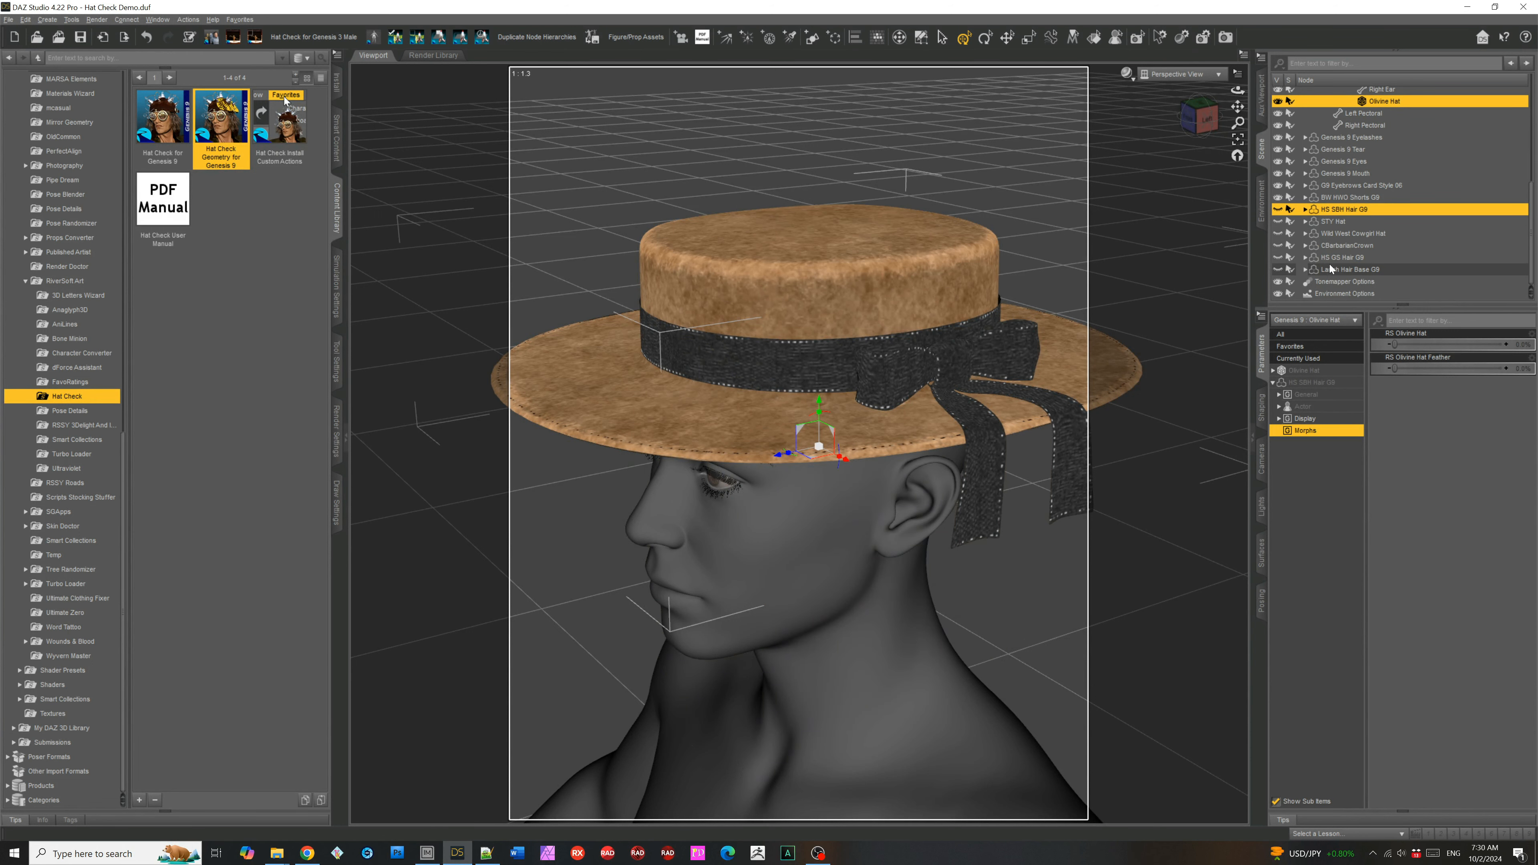
pyautogui.click(1278, 257)
pyautogui.click(1192, 115)
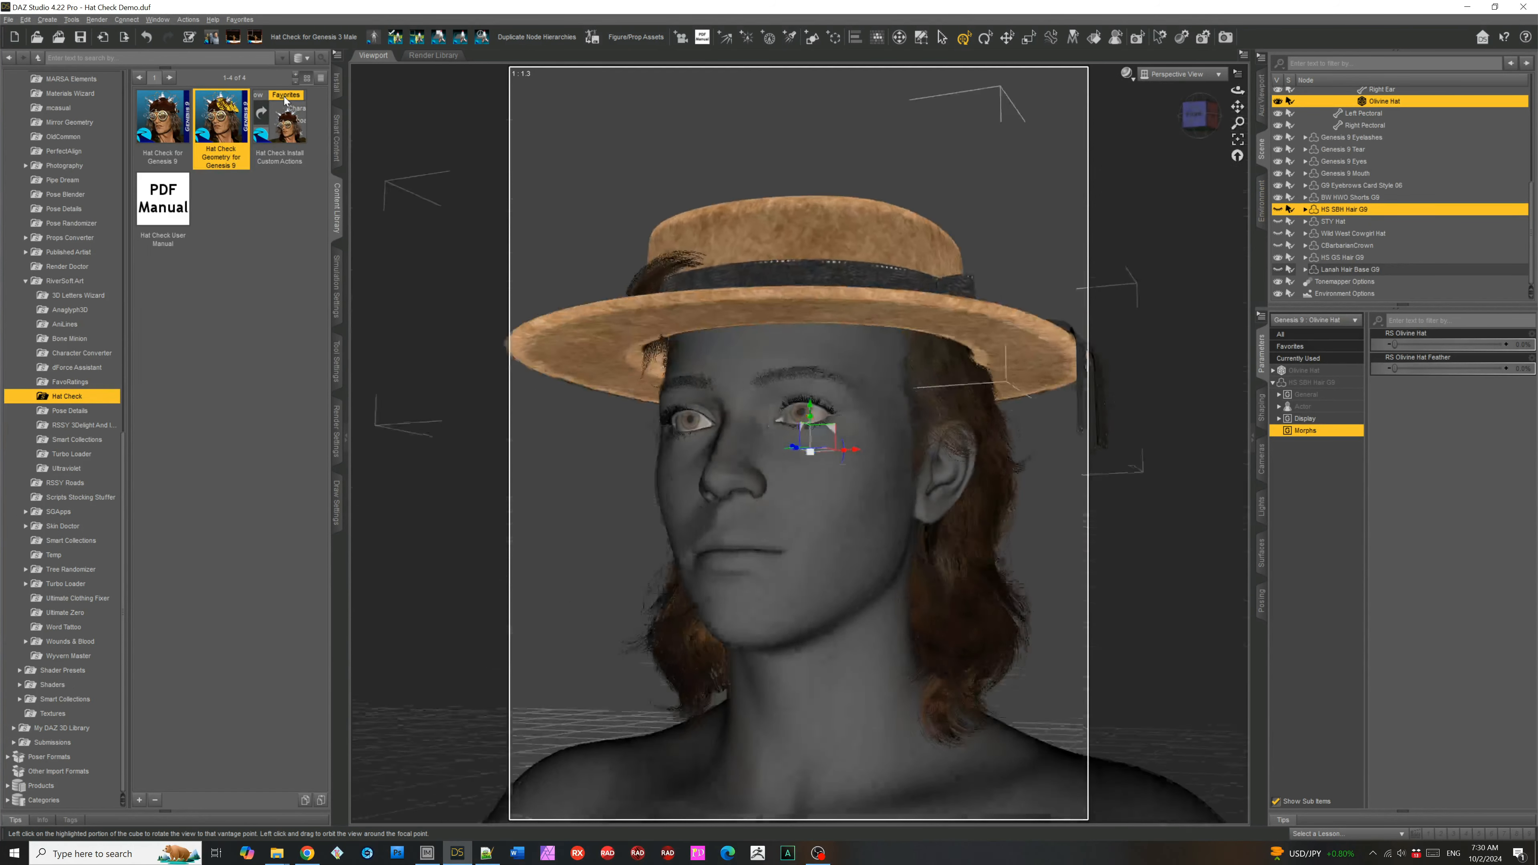
# - Hide the Olivine Hat temporarily and examine HS GS Hair G9 on its own
pyautogui.click(1278, 101)
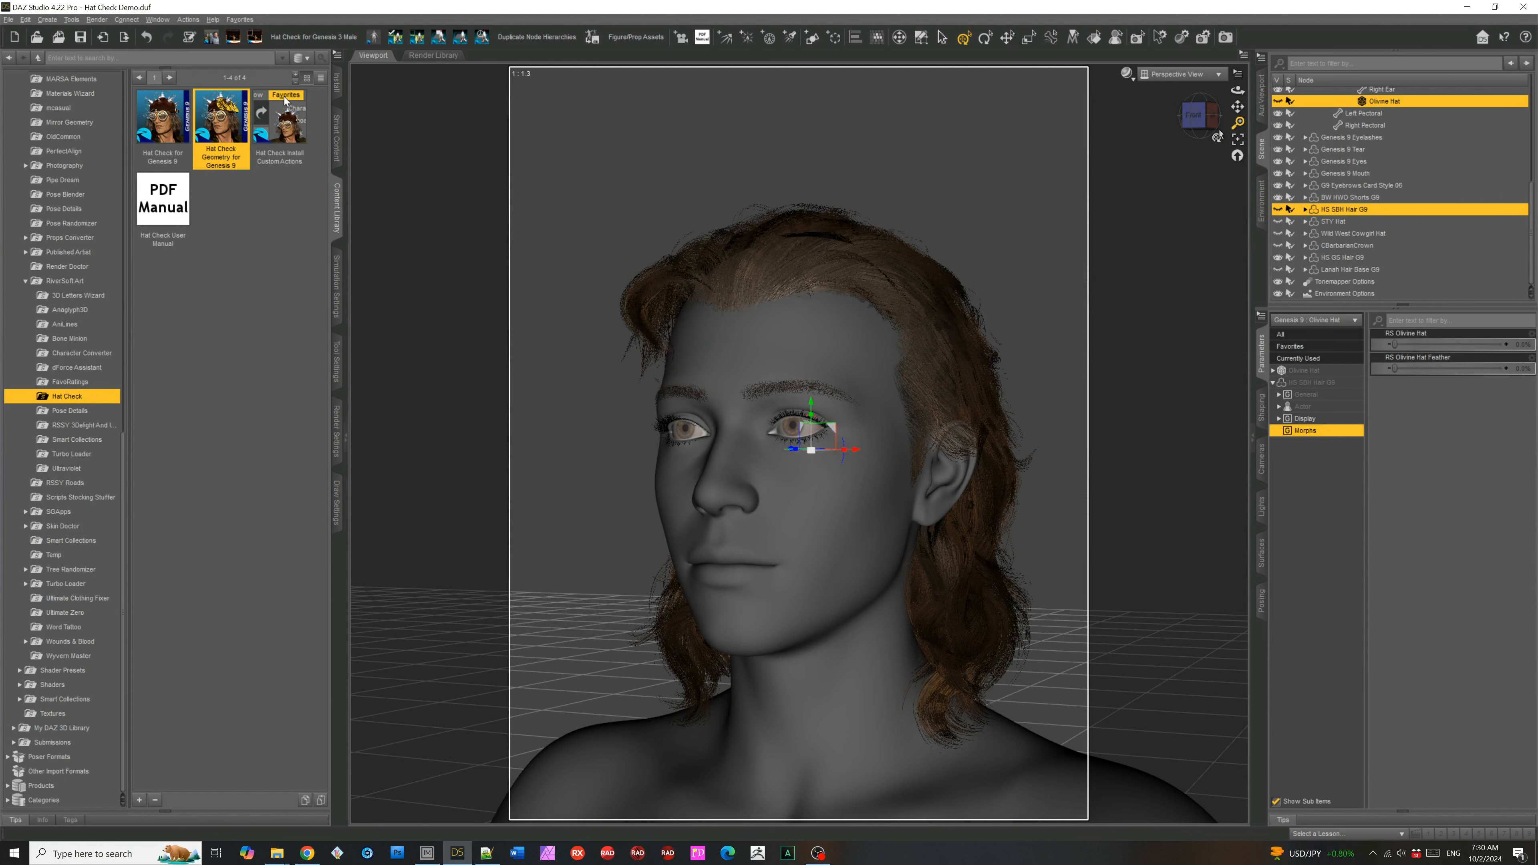
pyautogui.click(1207, 126)
pyautogui.moveTo(1207, 125); pyautogui.dragTo(1242, 126)
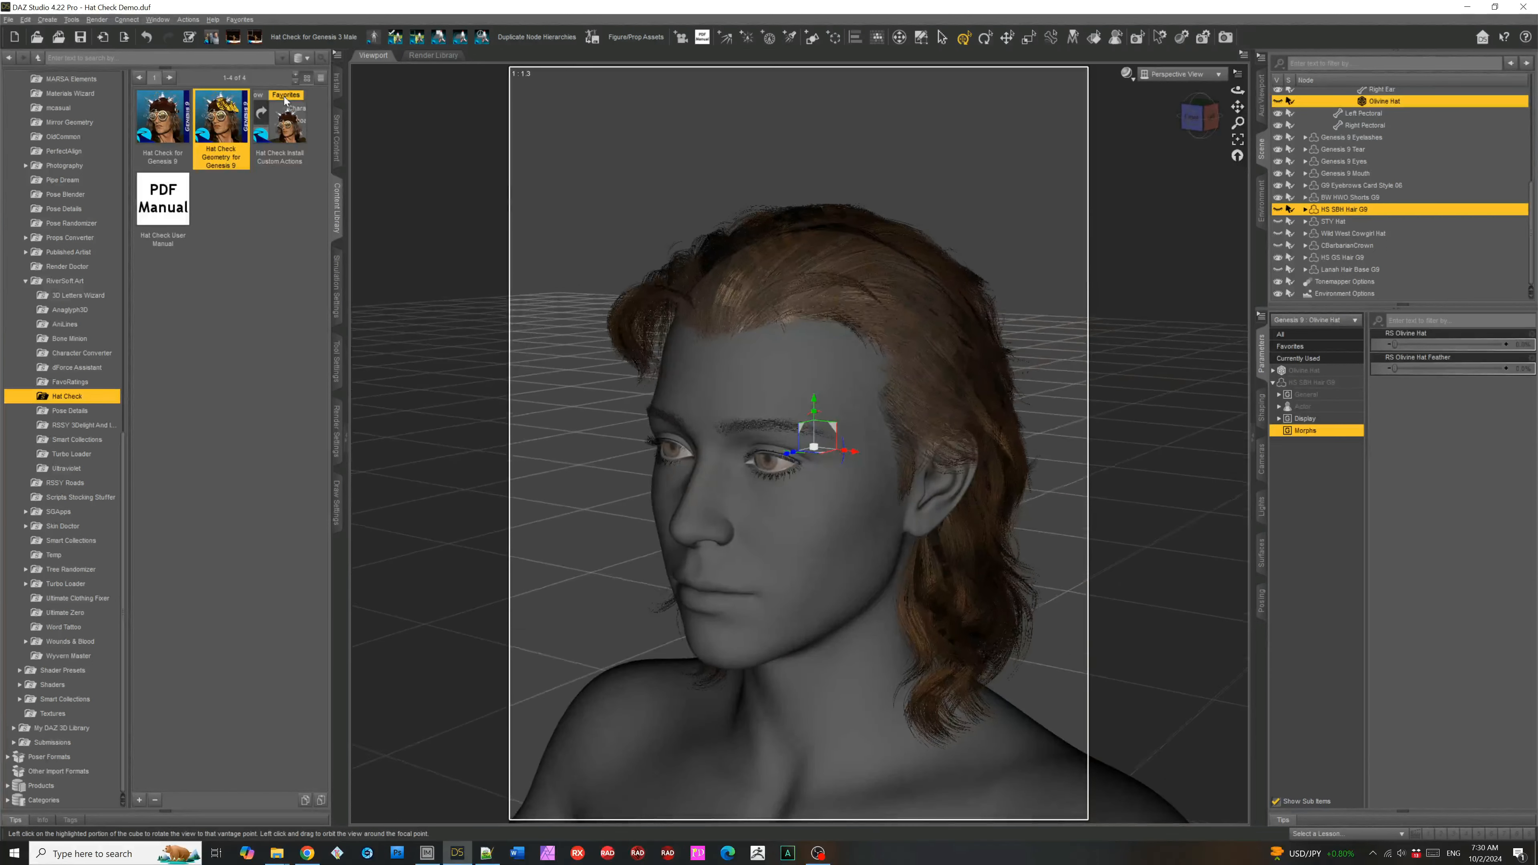
# - Show the Olivine Hat, select it together with HS GS Hair G9, and run Hat Check for Genesis 9 with a Cube effect volume
pyautogui.click(1349, 258)
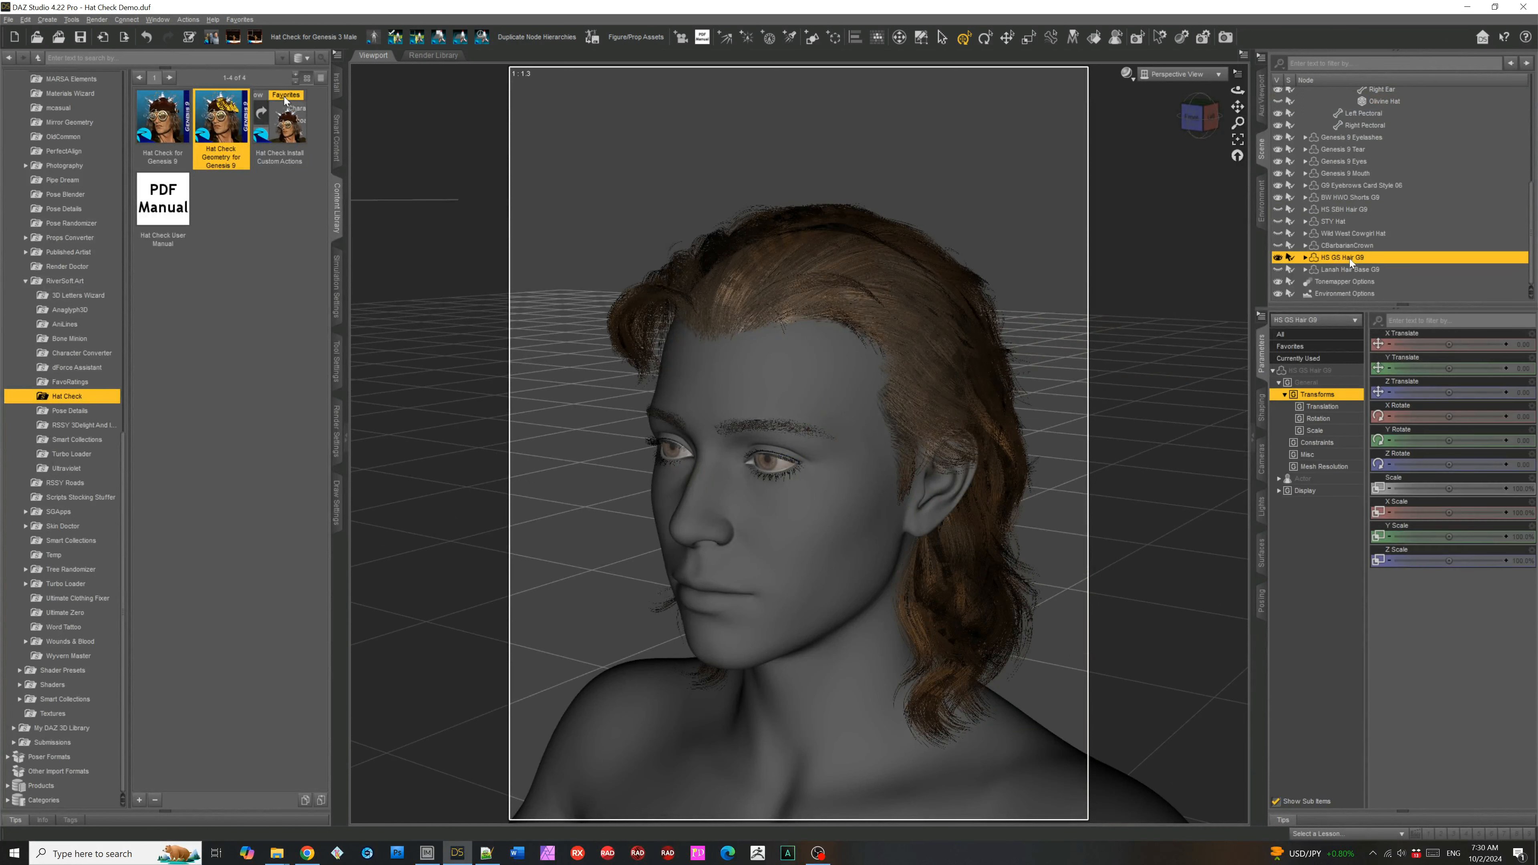
pyautogui.keyDown('ctrl'); pyautogui.click(1373, 104); pyautogui.keyUp('ctrl')
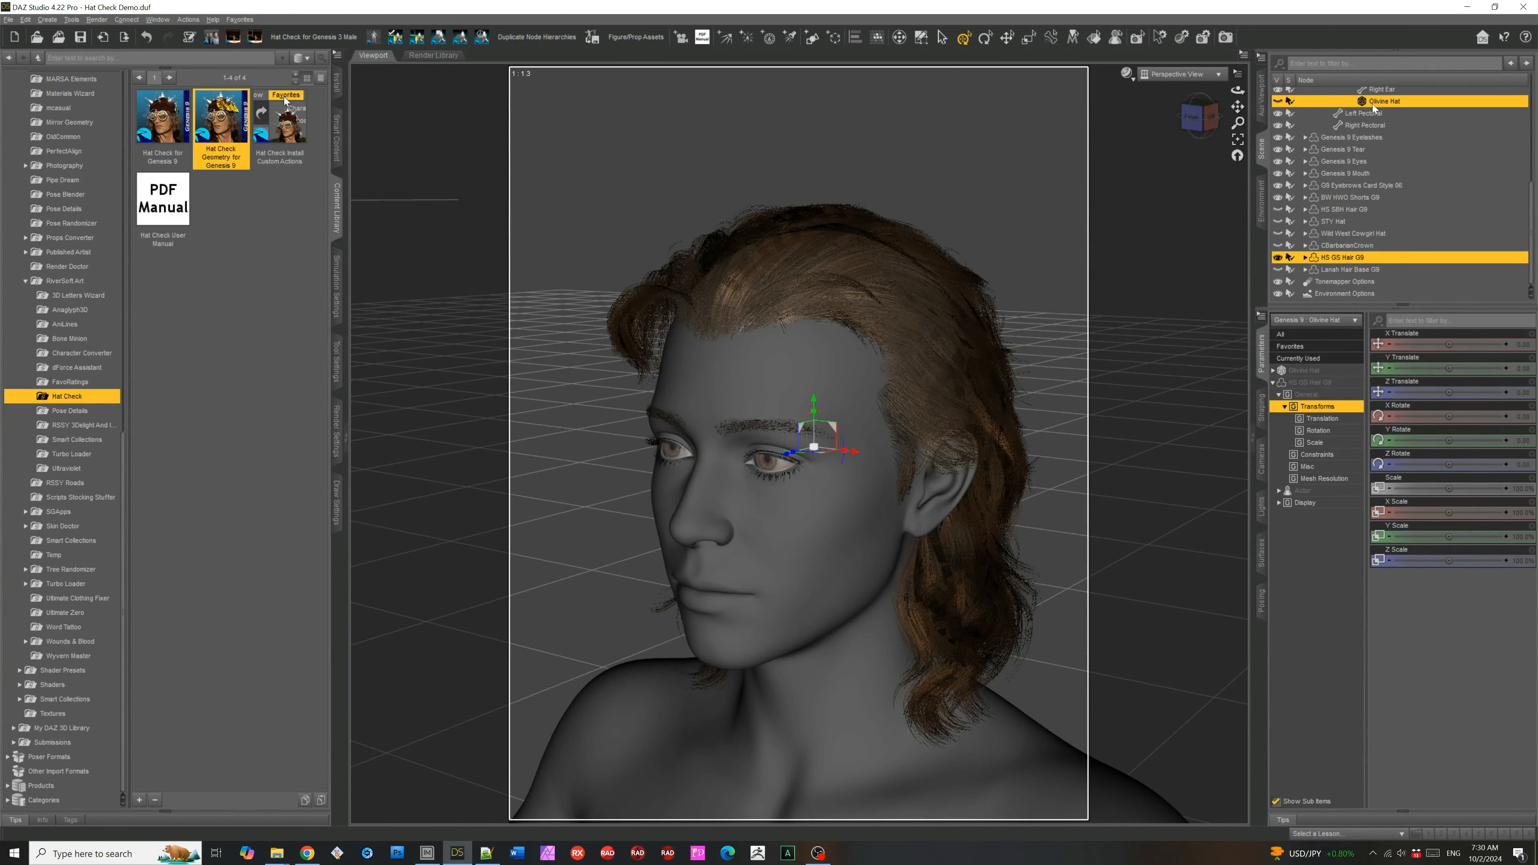
pyautogui.click(1278, 102)
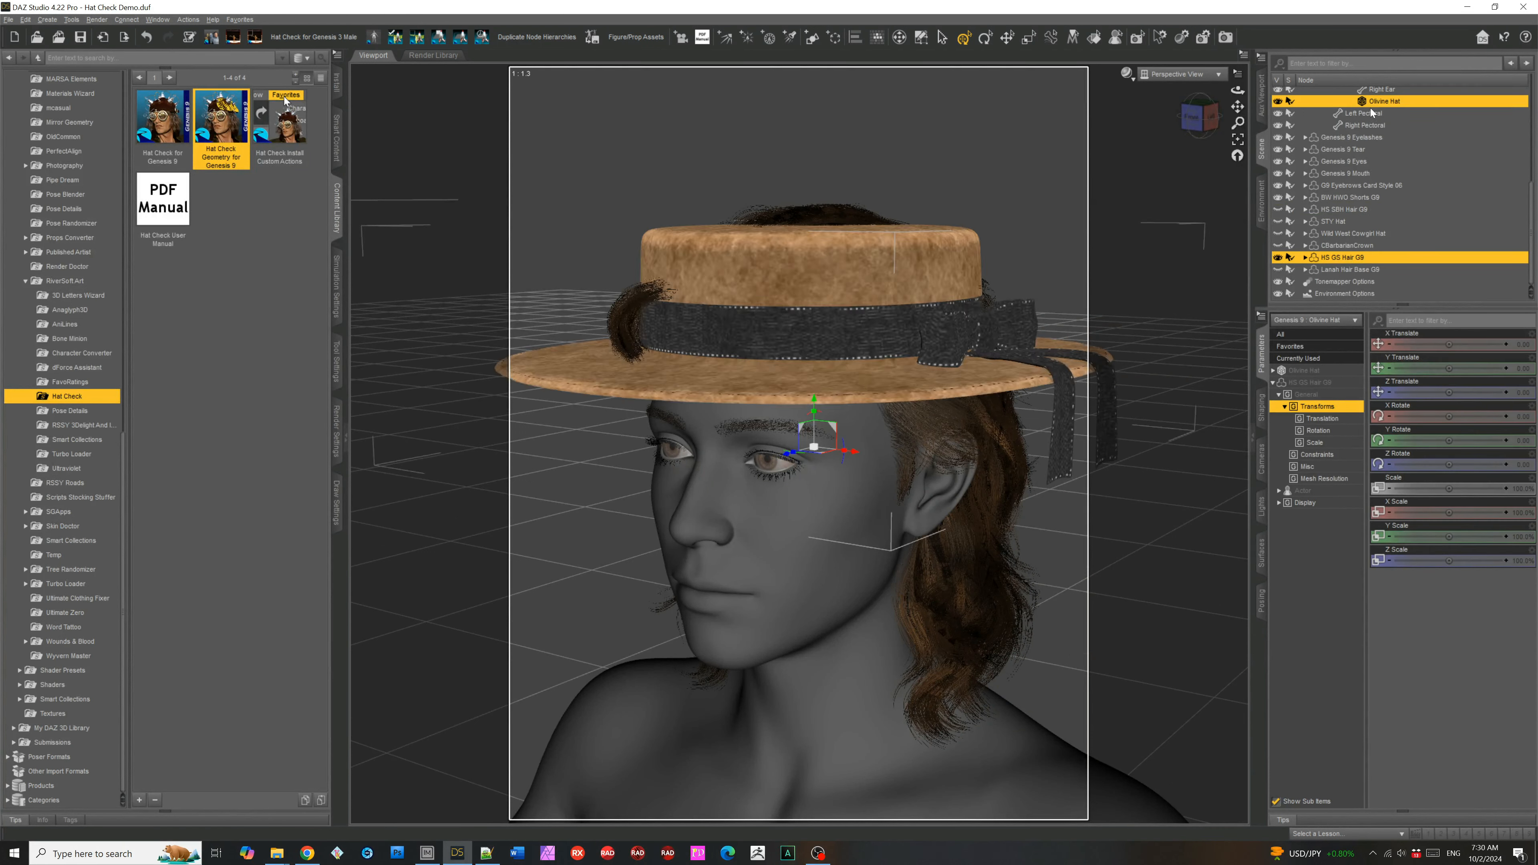
pyautogui.doubleClick(186, 130)
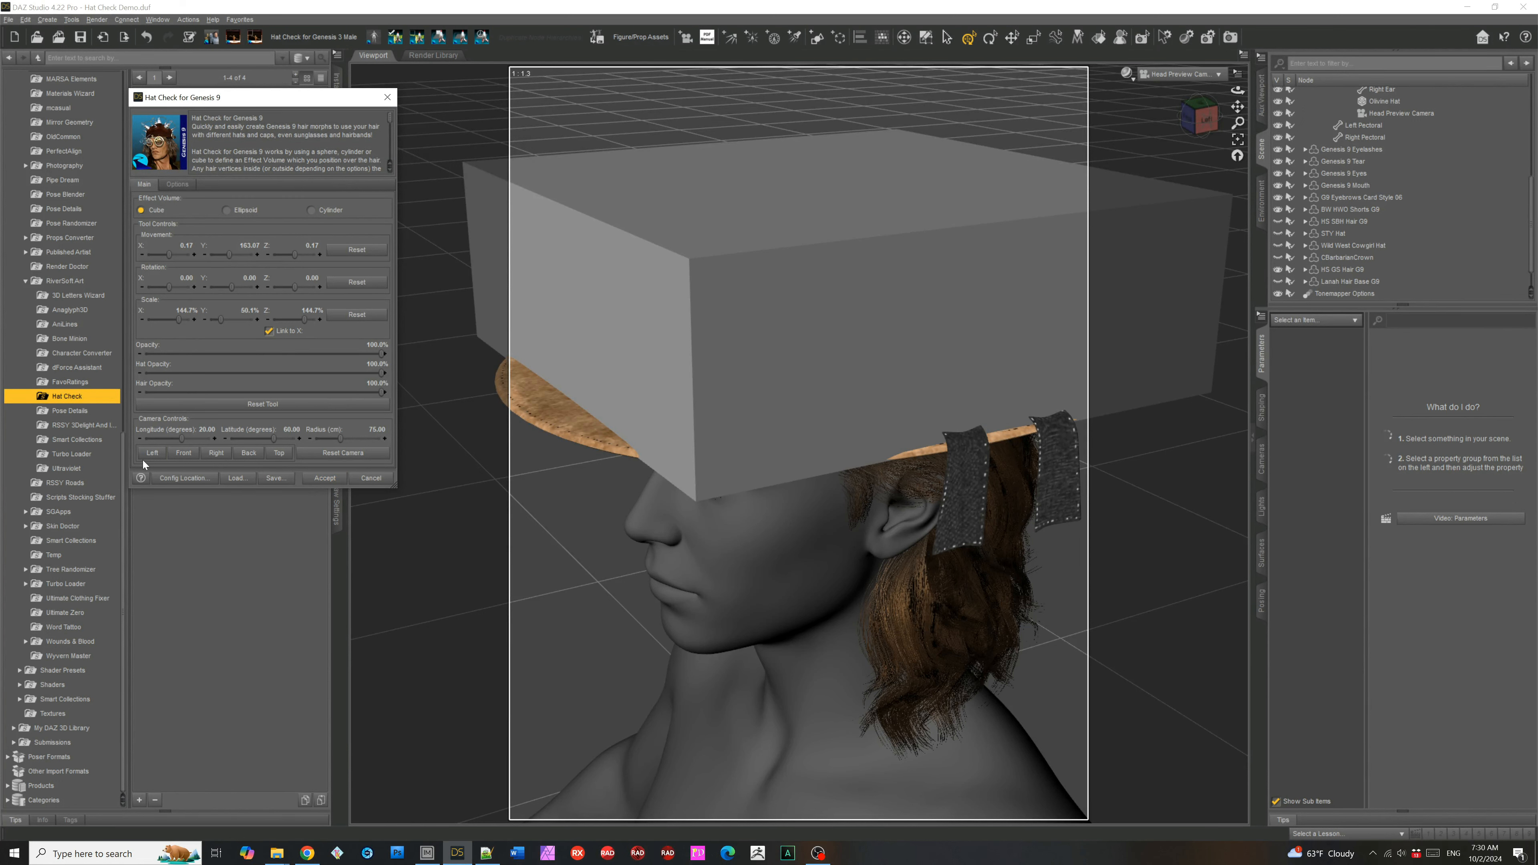
pyautogui.click(183, 454)
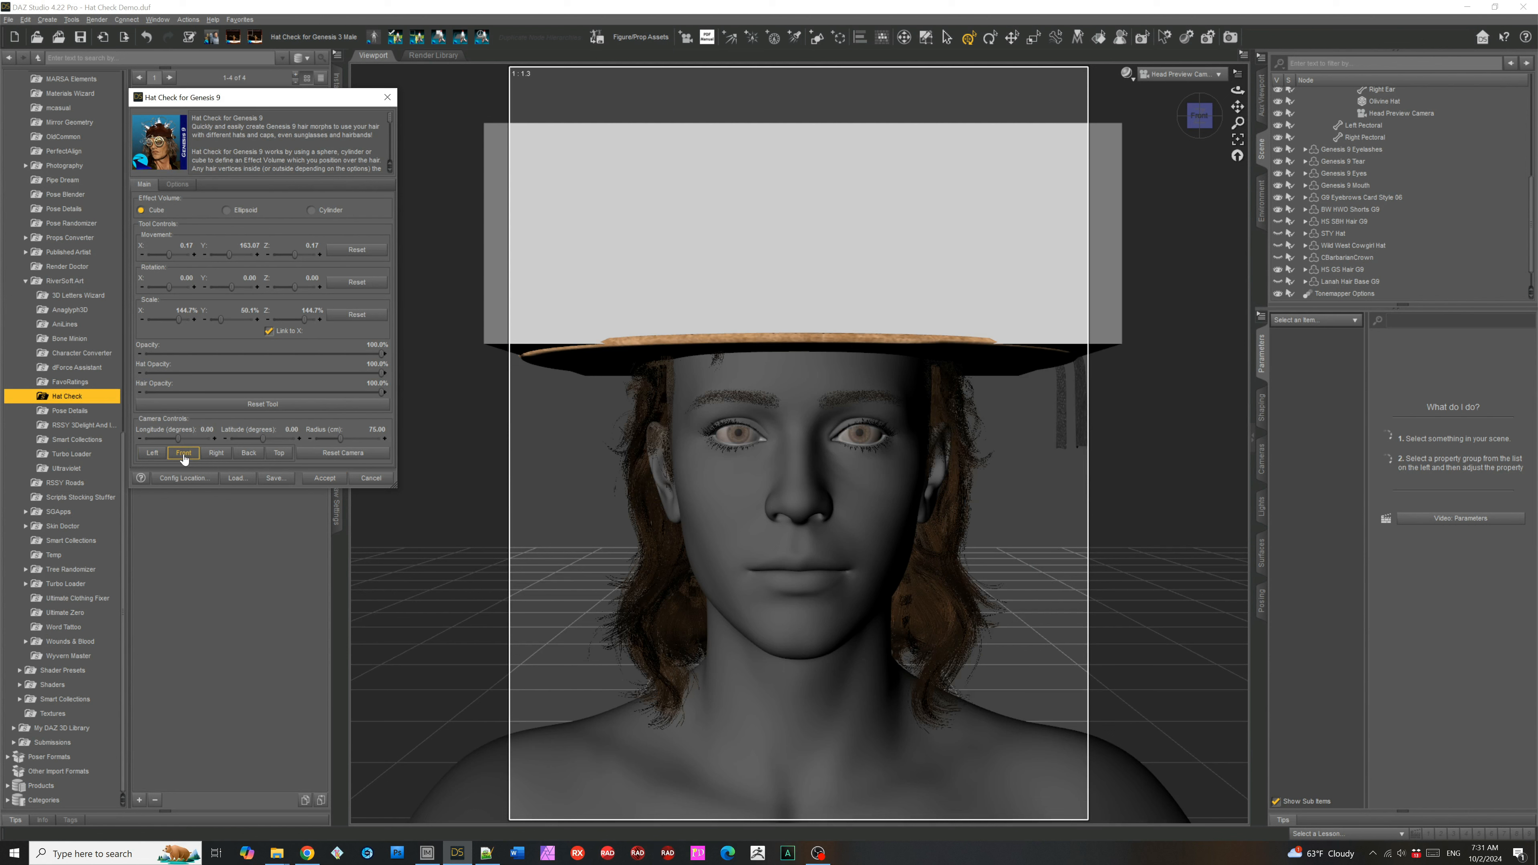
pyautogui.click(325, 478)
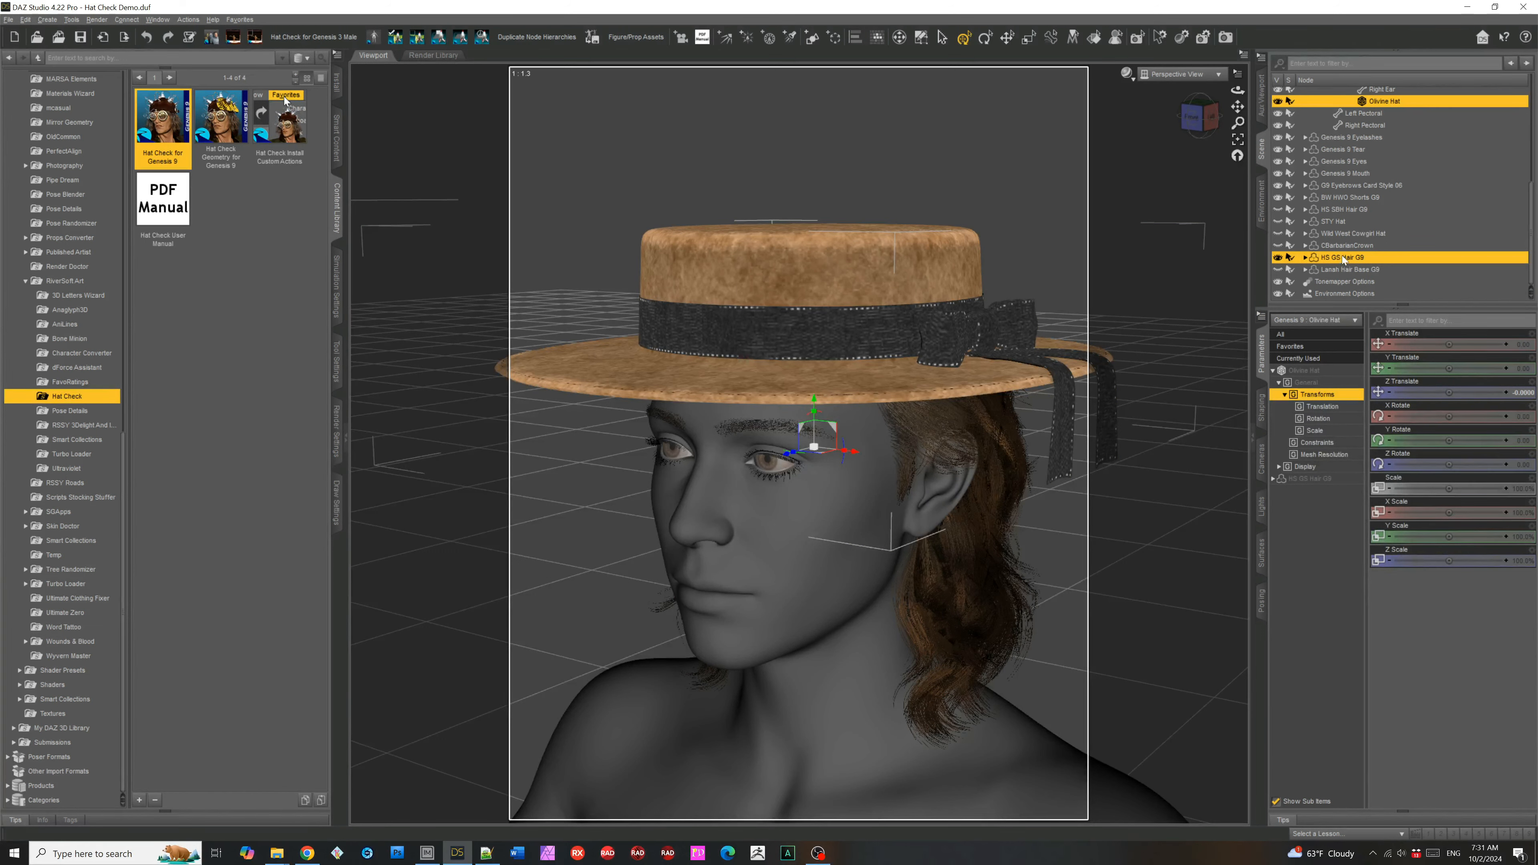
# - Inspect the gap beneath the brim and scale the Olivine Hat down to about 97.5% so it fits the head
pyautogui.click(1192, 116)
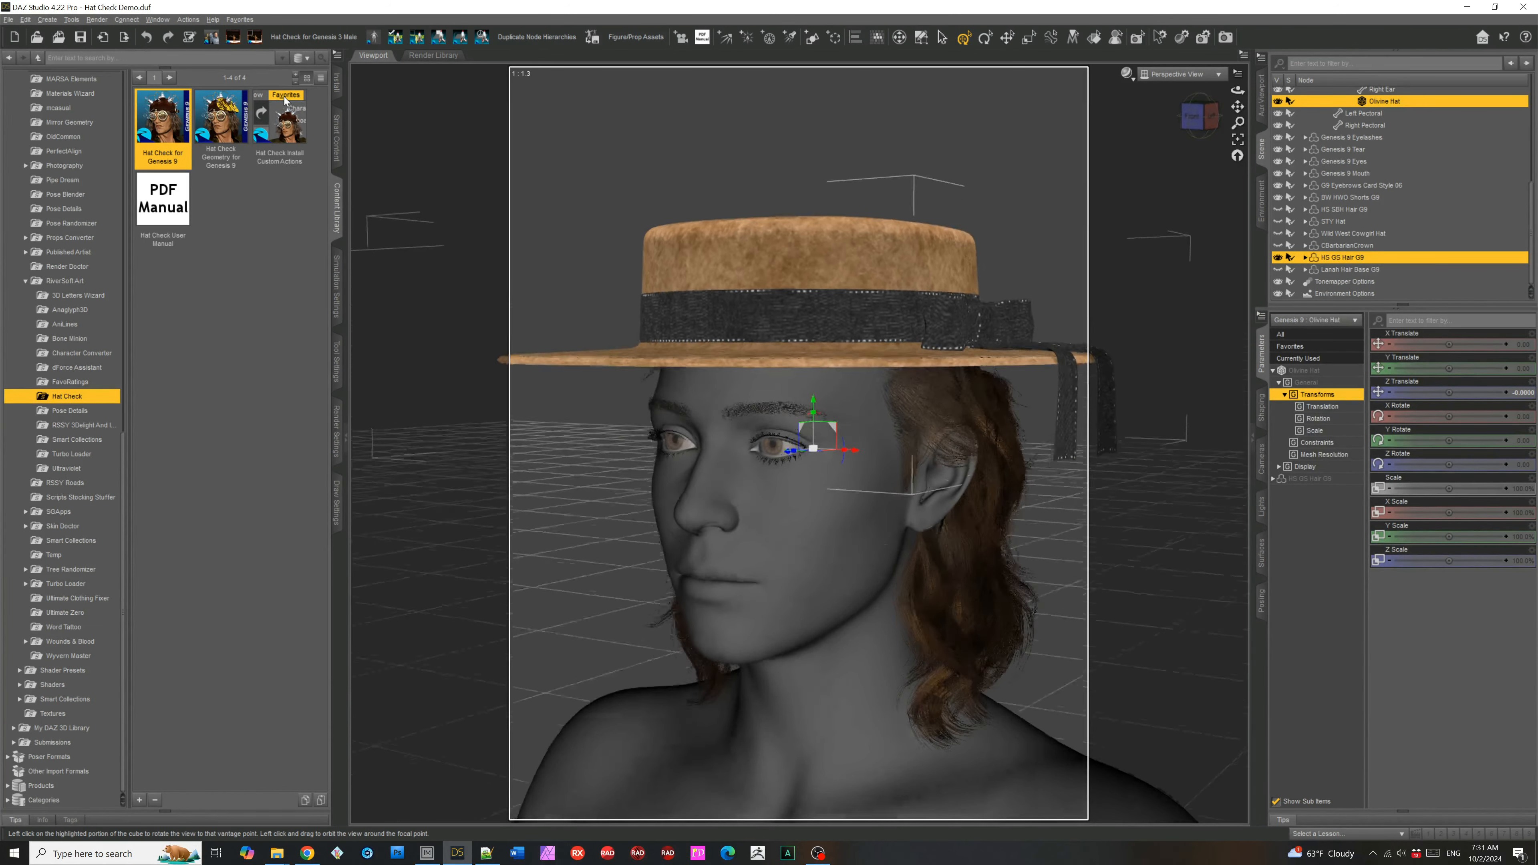
pyautogui.moveTo(1196, 115)
pyautogui.mouseDown()
pyautogui.moveTo(1197, 130)
pyautogui.moveTo(1171, 118)
pyautogui.moveTo(1185, 100)
pyautogui.mouseUp()
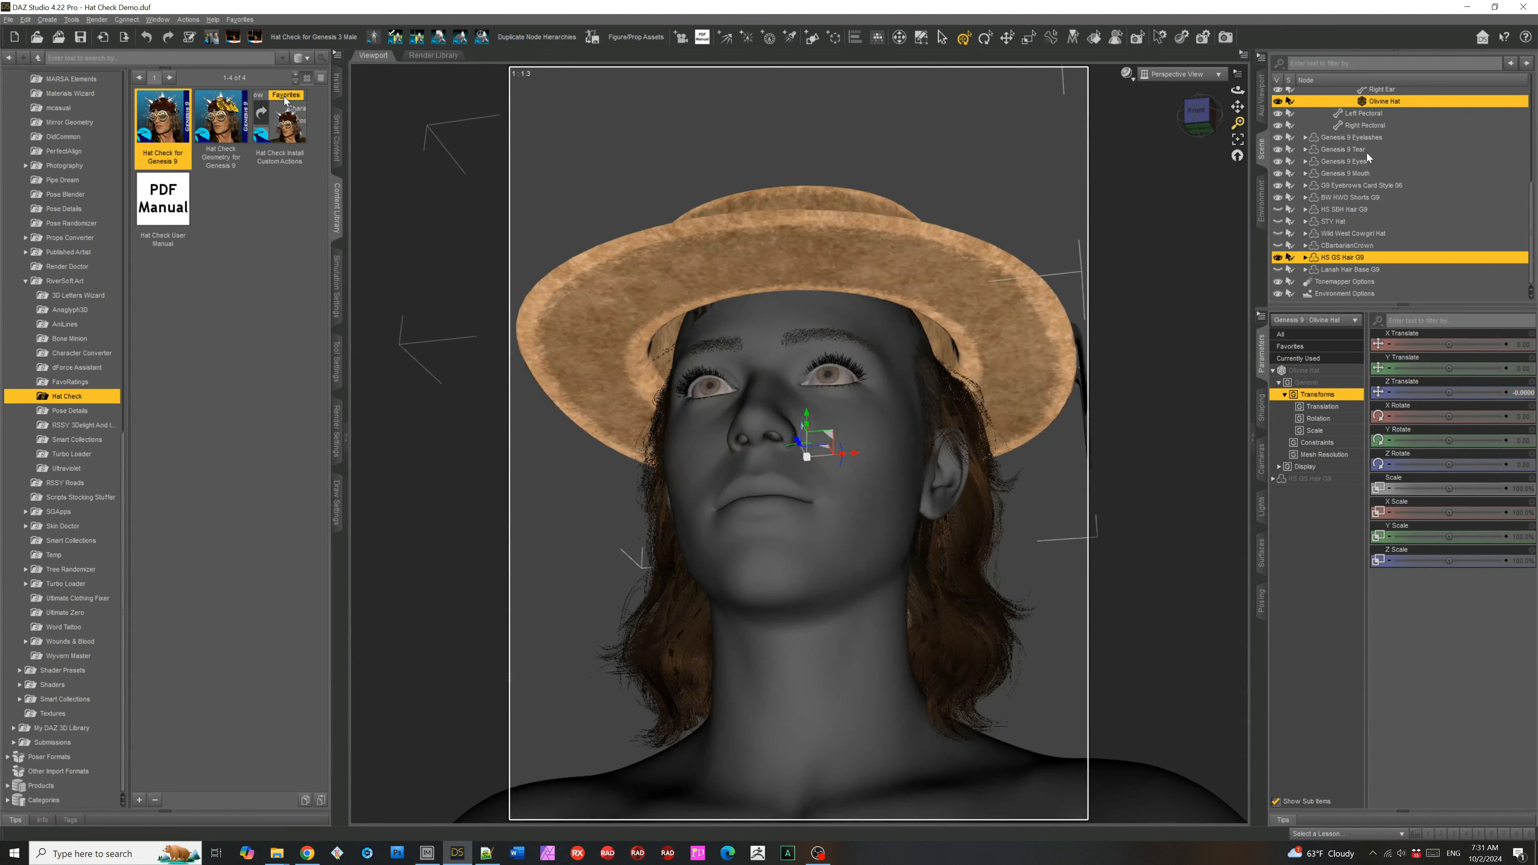
pyautogui.click(1385, 97)
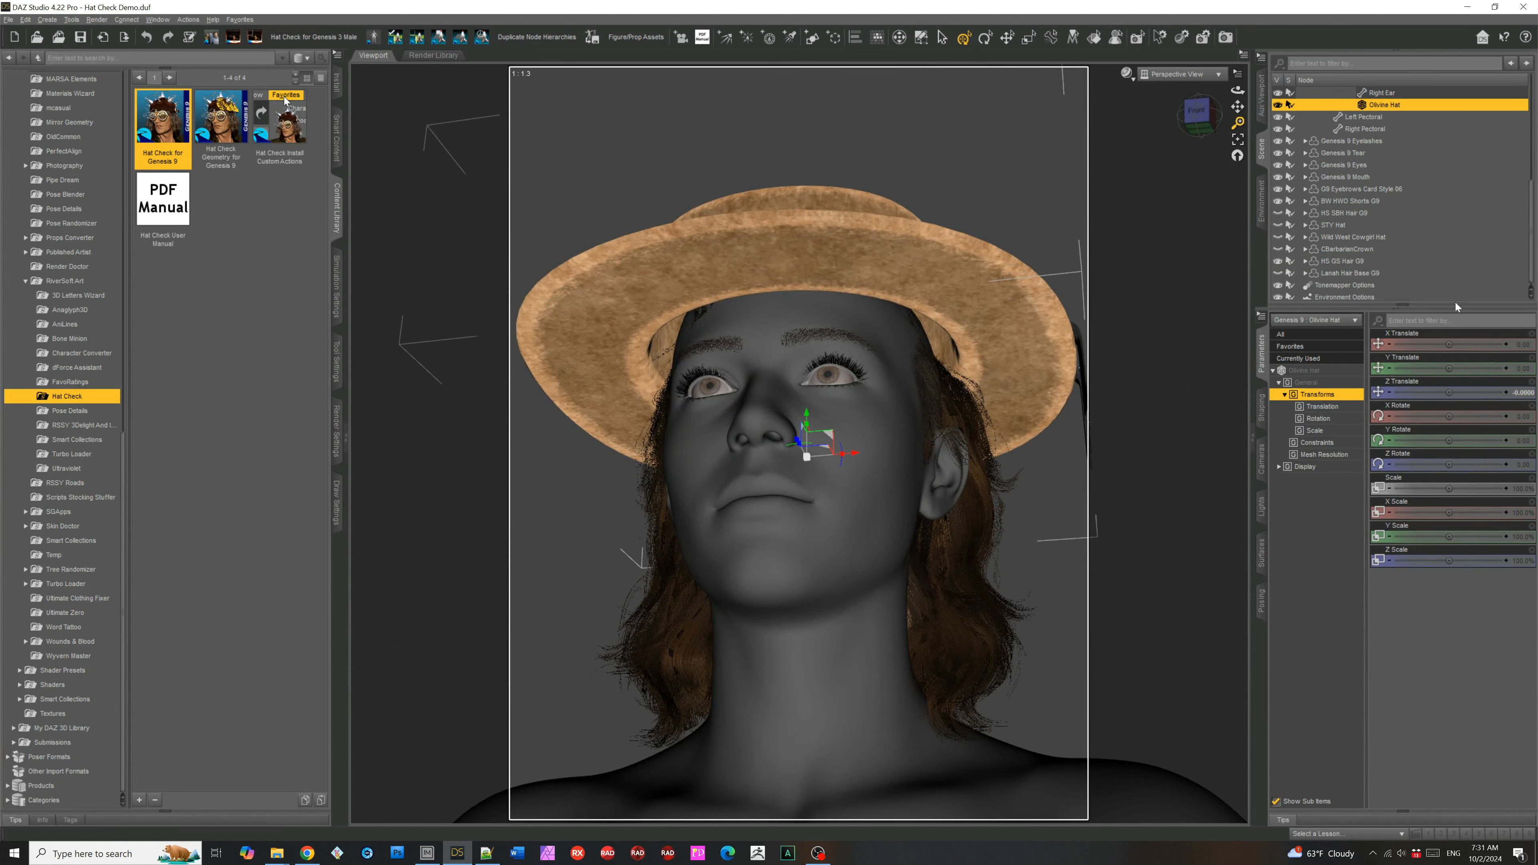
pyautogui.click(1318, 371)
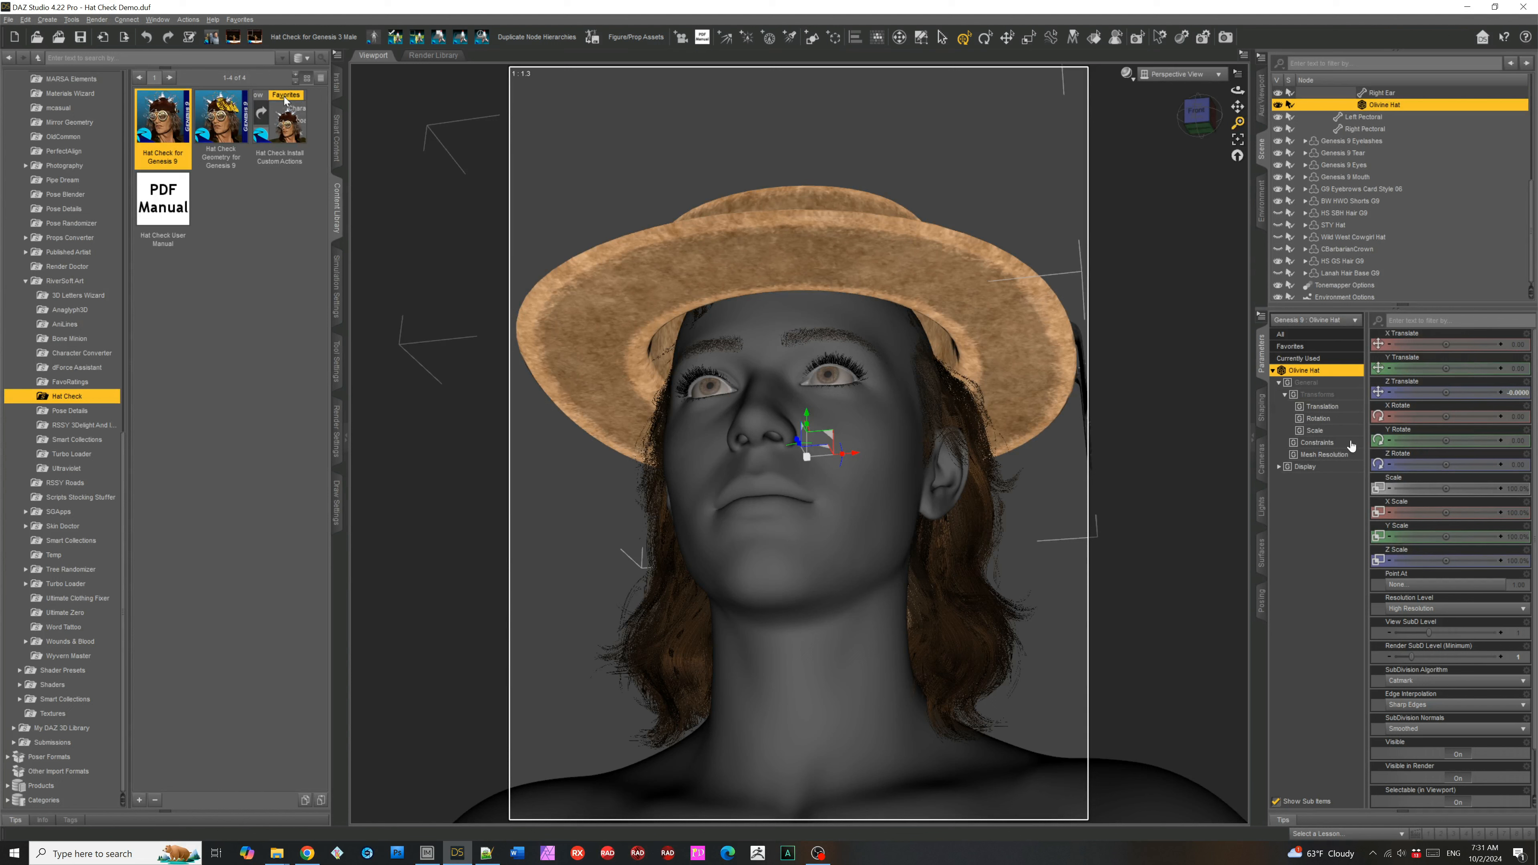
pyautogui.scroll(-1, 1433, 580)
pyautogui.scroll(1, 1433, 579)
pyautogui.moveTo(1446, 489); pyautogui.dragTo(1428, 489)
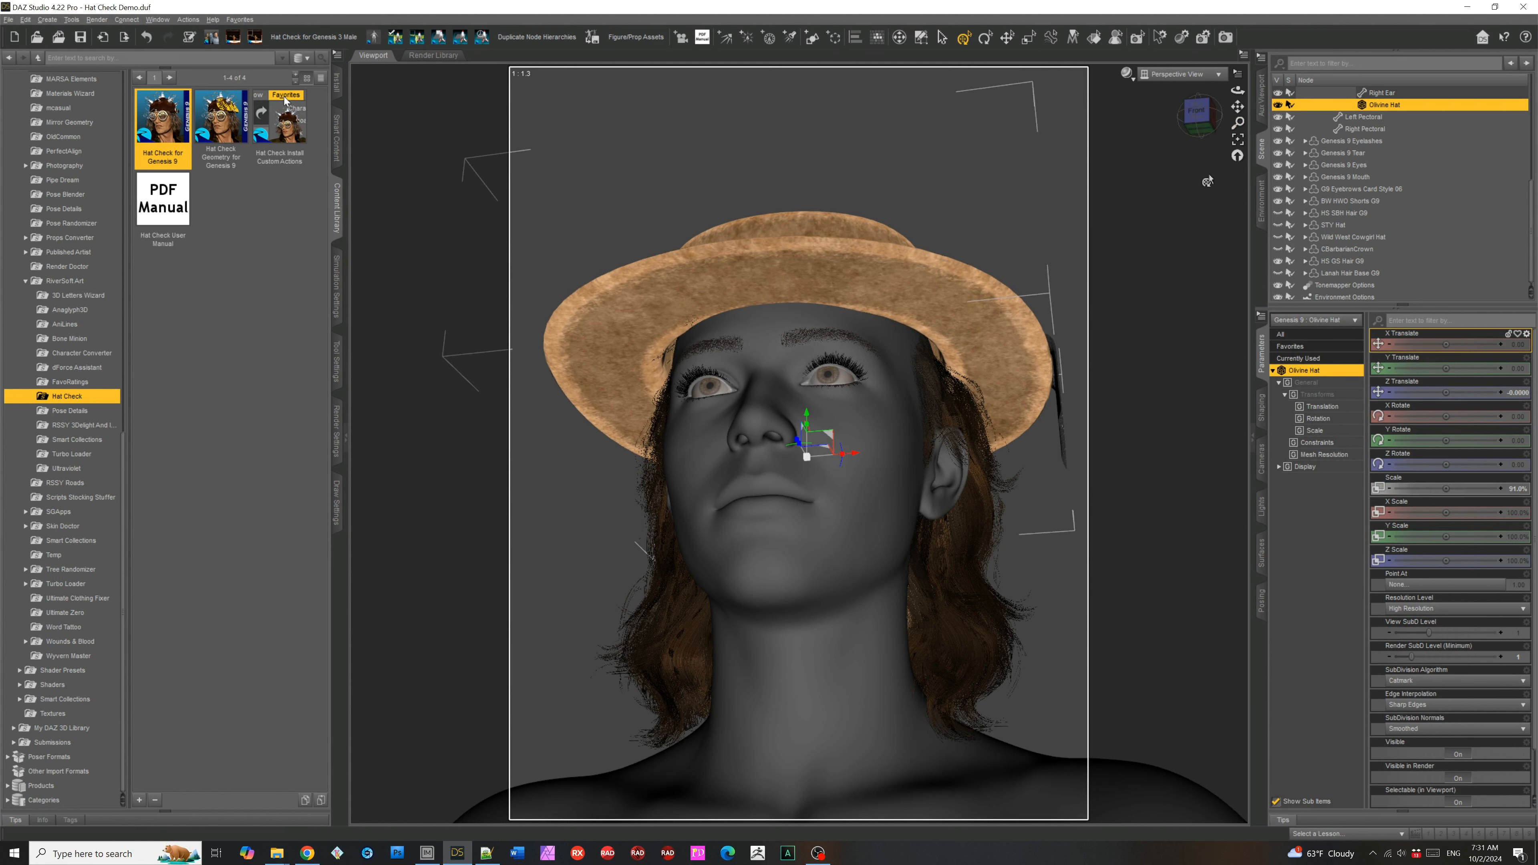
pyautogui.moveTo(1199, 116); pyautogui.dragTo(1127, 176)
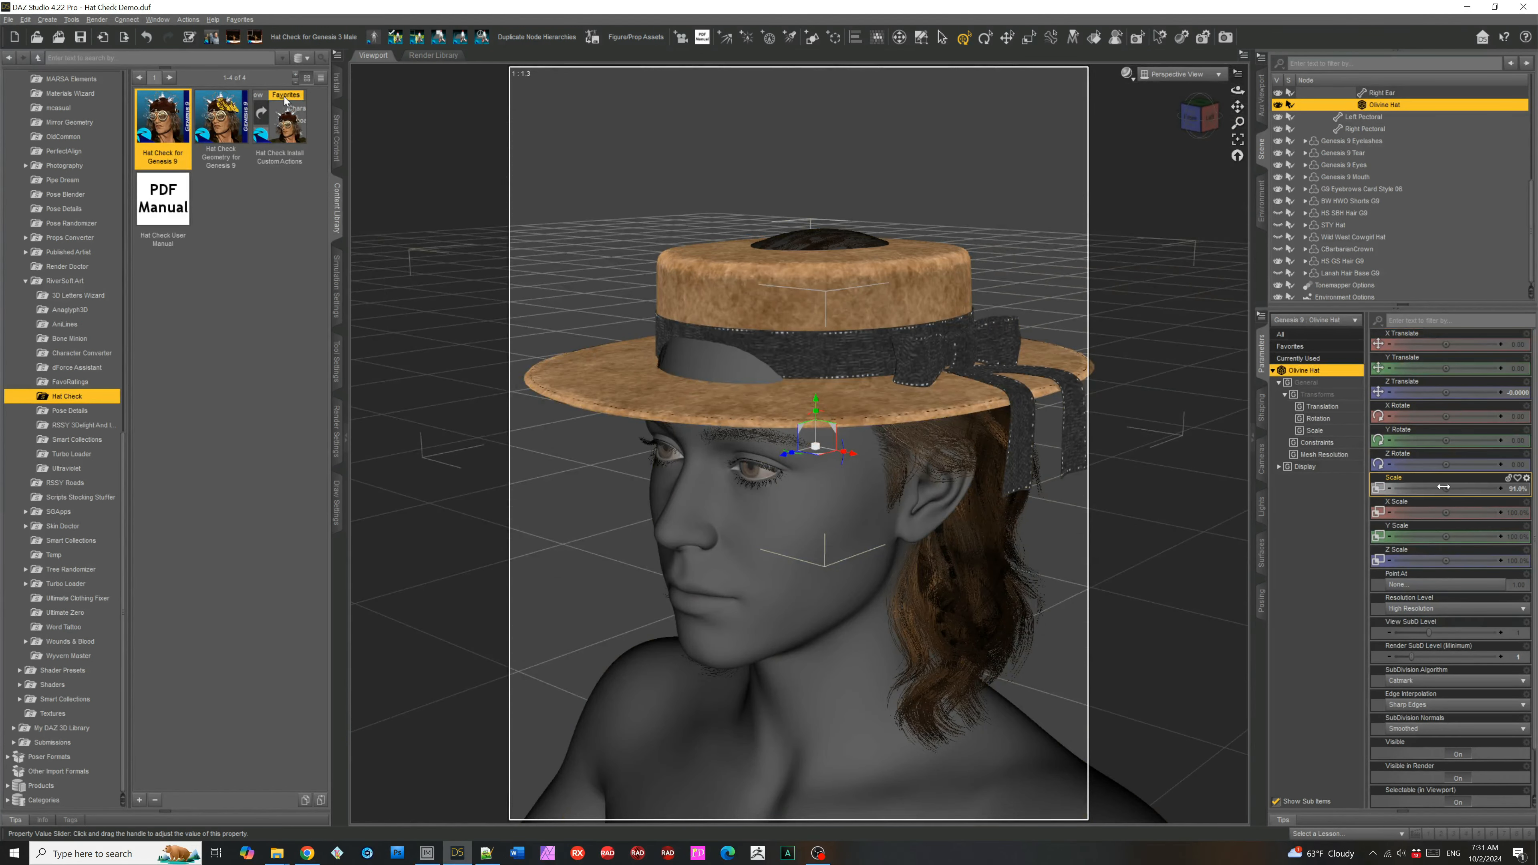
pyautogui.moveTo(1446, 488); pyautogui.dragTo(1464, 488)
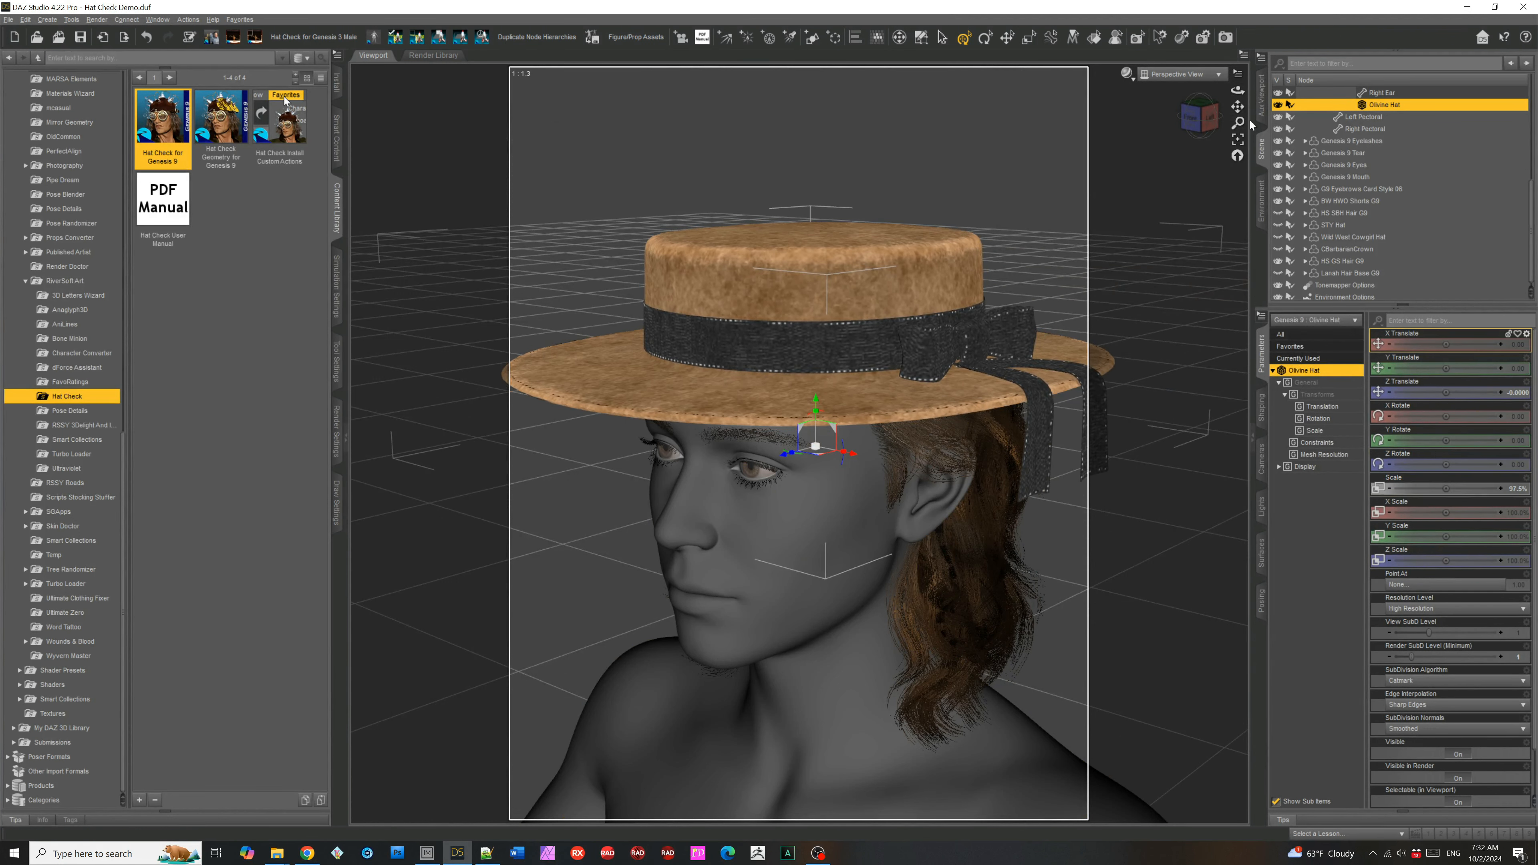
# - Hide the Olivine Hat and reset the RS Olivine Hat morph on HS GS Hair G9 to 0%
pyautogui.moveTo(1209, 119)
pyautogui.mouseDown()
pyautogui.moveTo(1263, 100)
pyautogui.moveTo(1190, 106)
pyautogui.moveTo(1258, 97)
pyautogui.moveTo(1230, 111)
pyautogui.mouseUp()
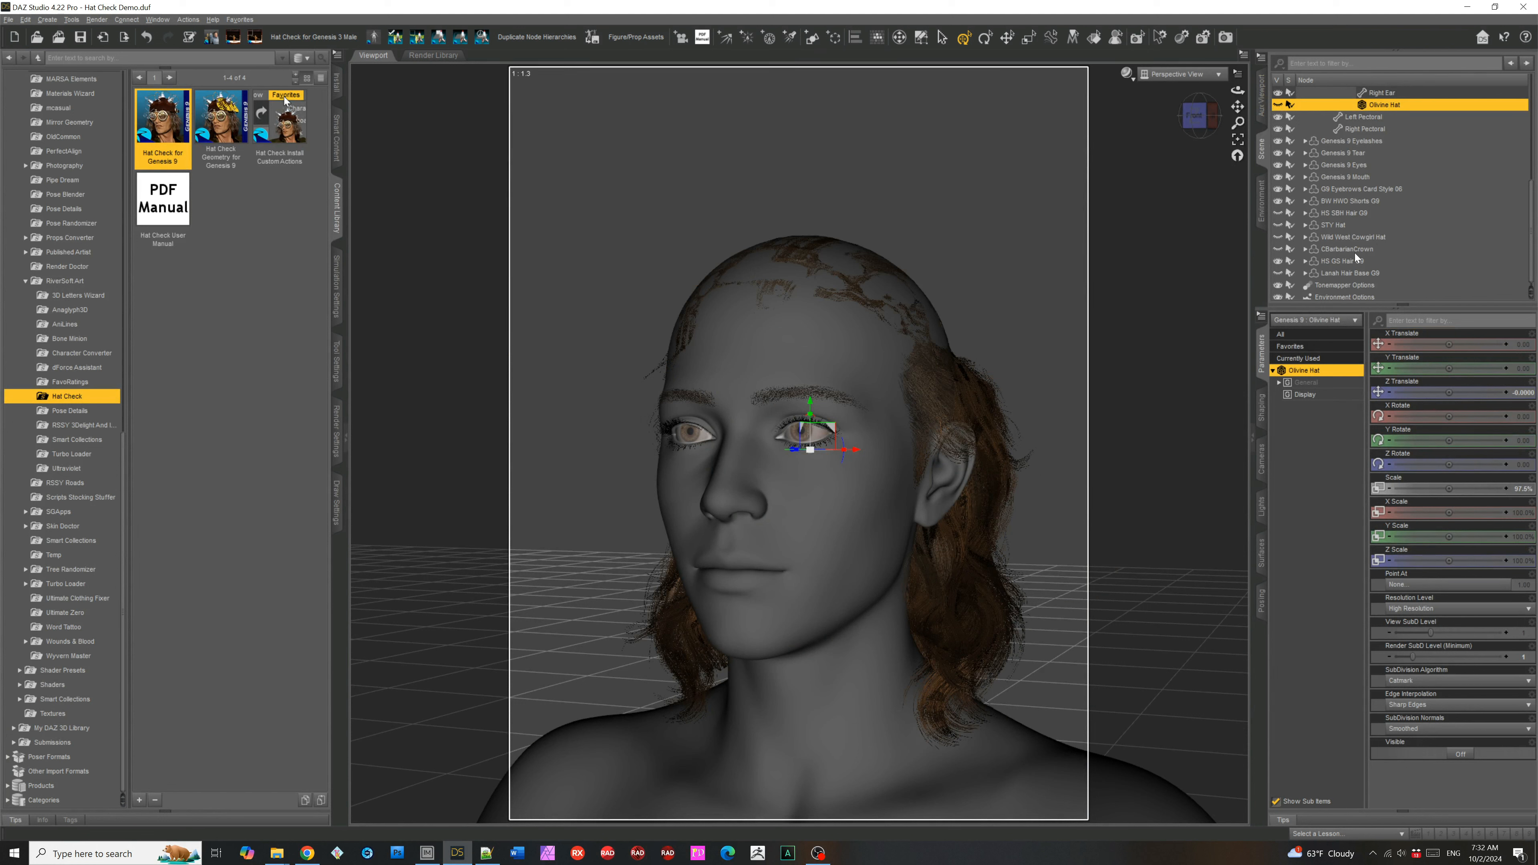
pyautogui.click(1332, 261)
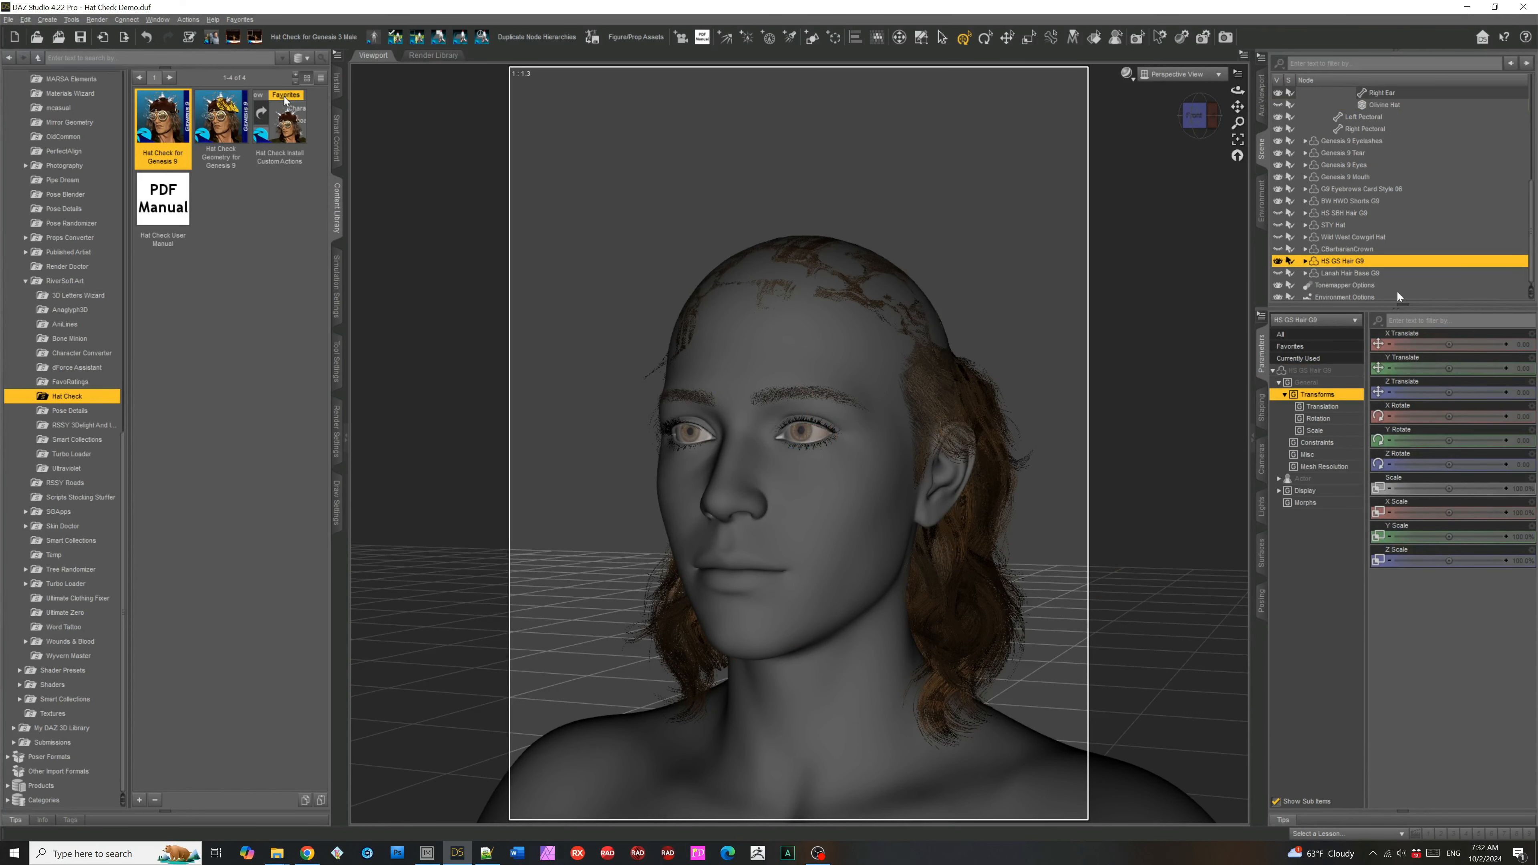
pyautogui.click(1332, 508)
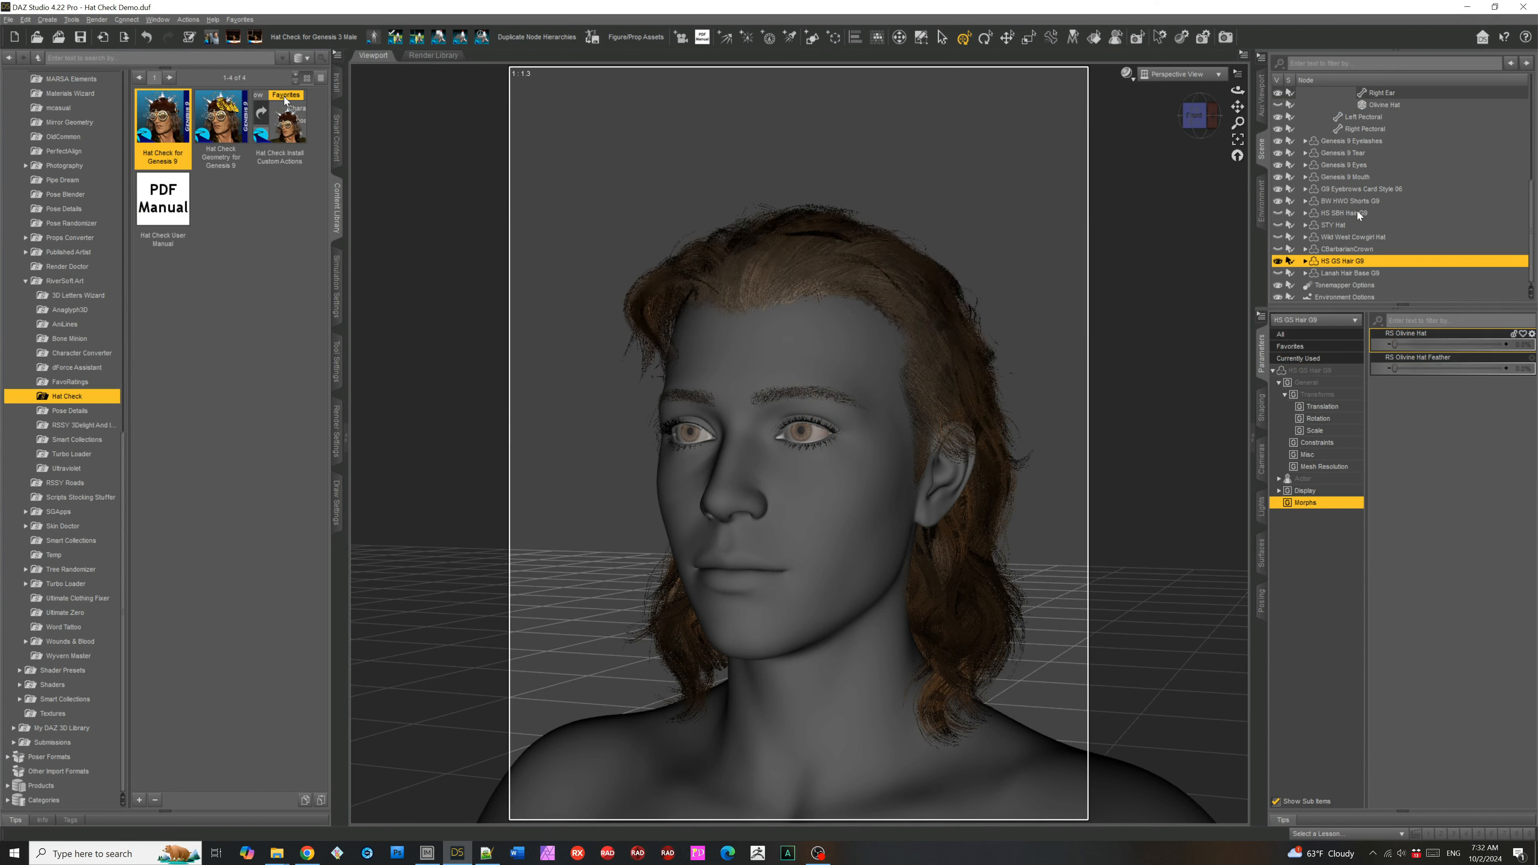
# - Show the STY Hat and compare it on the head with HS GS Hair G9 hidden and shown
pyautogui.click(1278, 227)
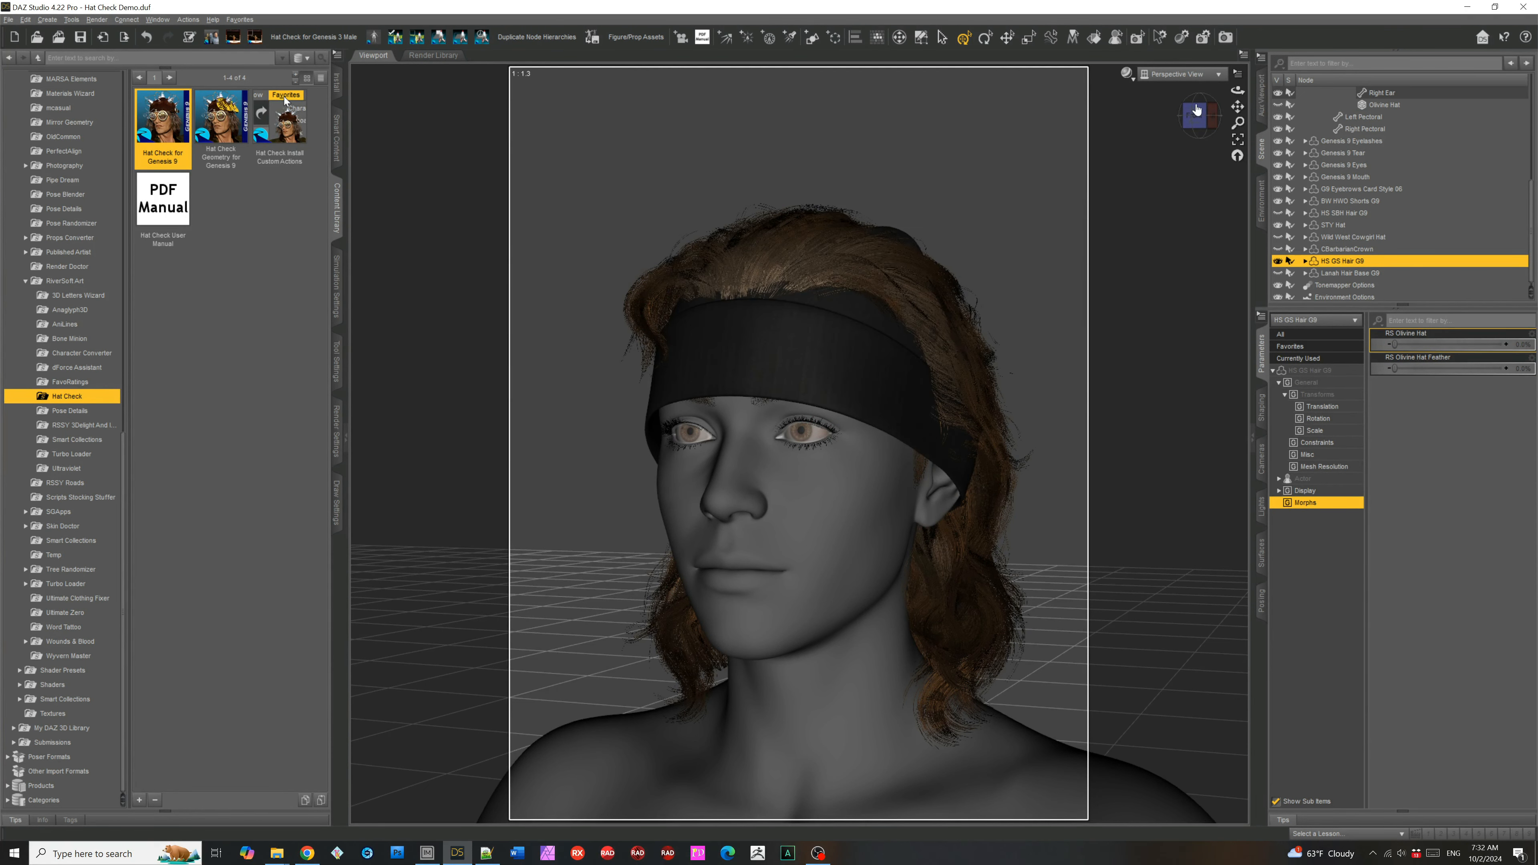
pyautogui.moveTo(1198, 129)
pyautogui.mouseDown()
pyautogui.moveTo(1111, 125)
pyautogui.moveTo(1193, 142)
pyautogui.moveTo(1190, 123)
pyautogui.mouseUp()
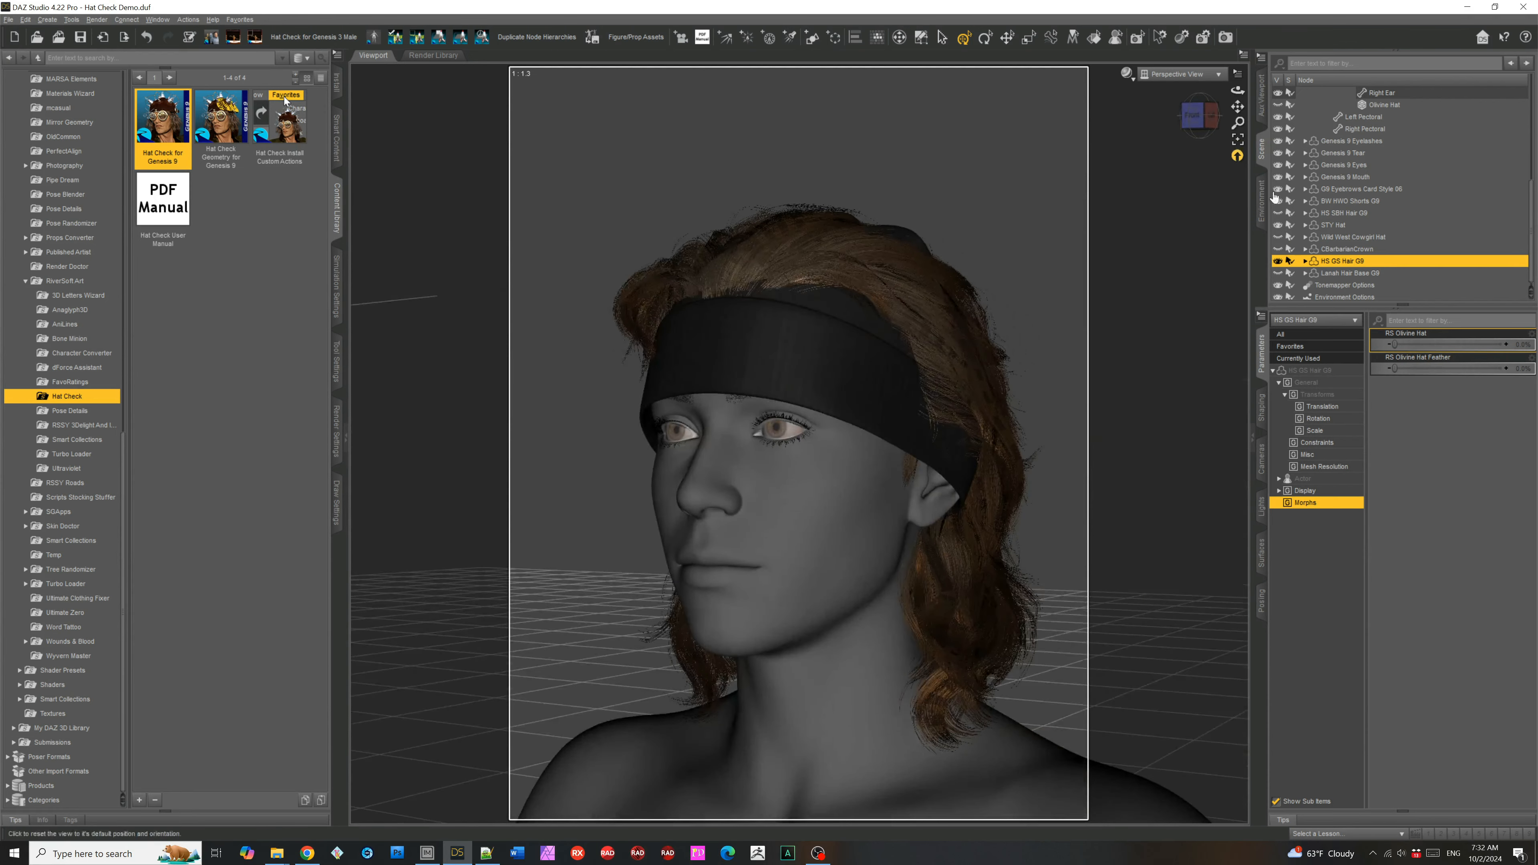
pyautogui.click(1279, 261)
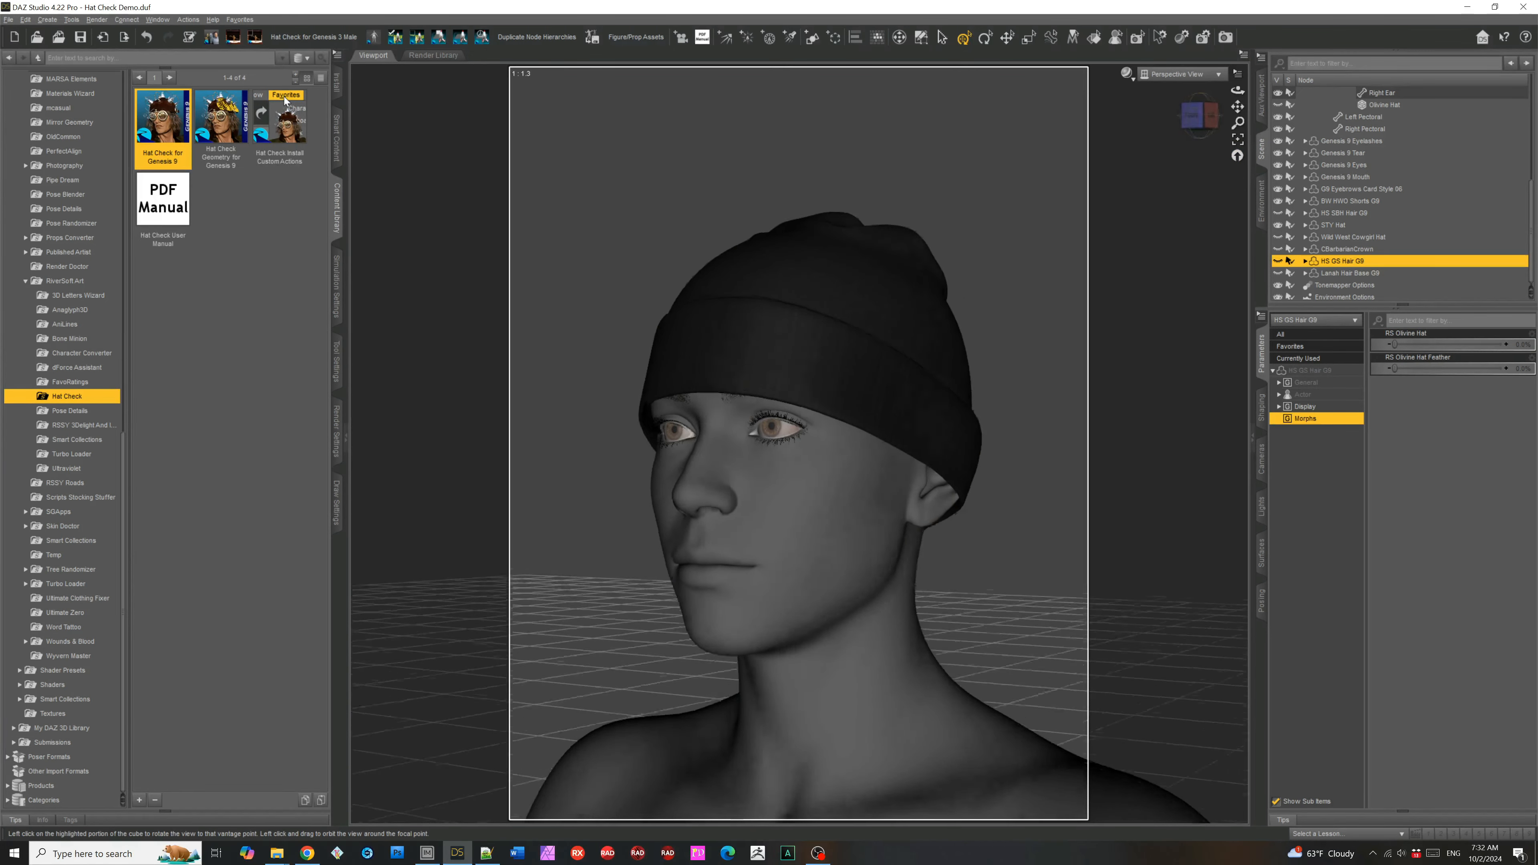
pyautogui.moveTo(1194, 120)
pyautogui.mouseDown()
pyautogui.moveTo(1159, 134)
pyautogui.moveTo(1192, 113)
pyautogui.mouseUp()
pyautogui.click(1279, 261)
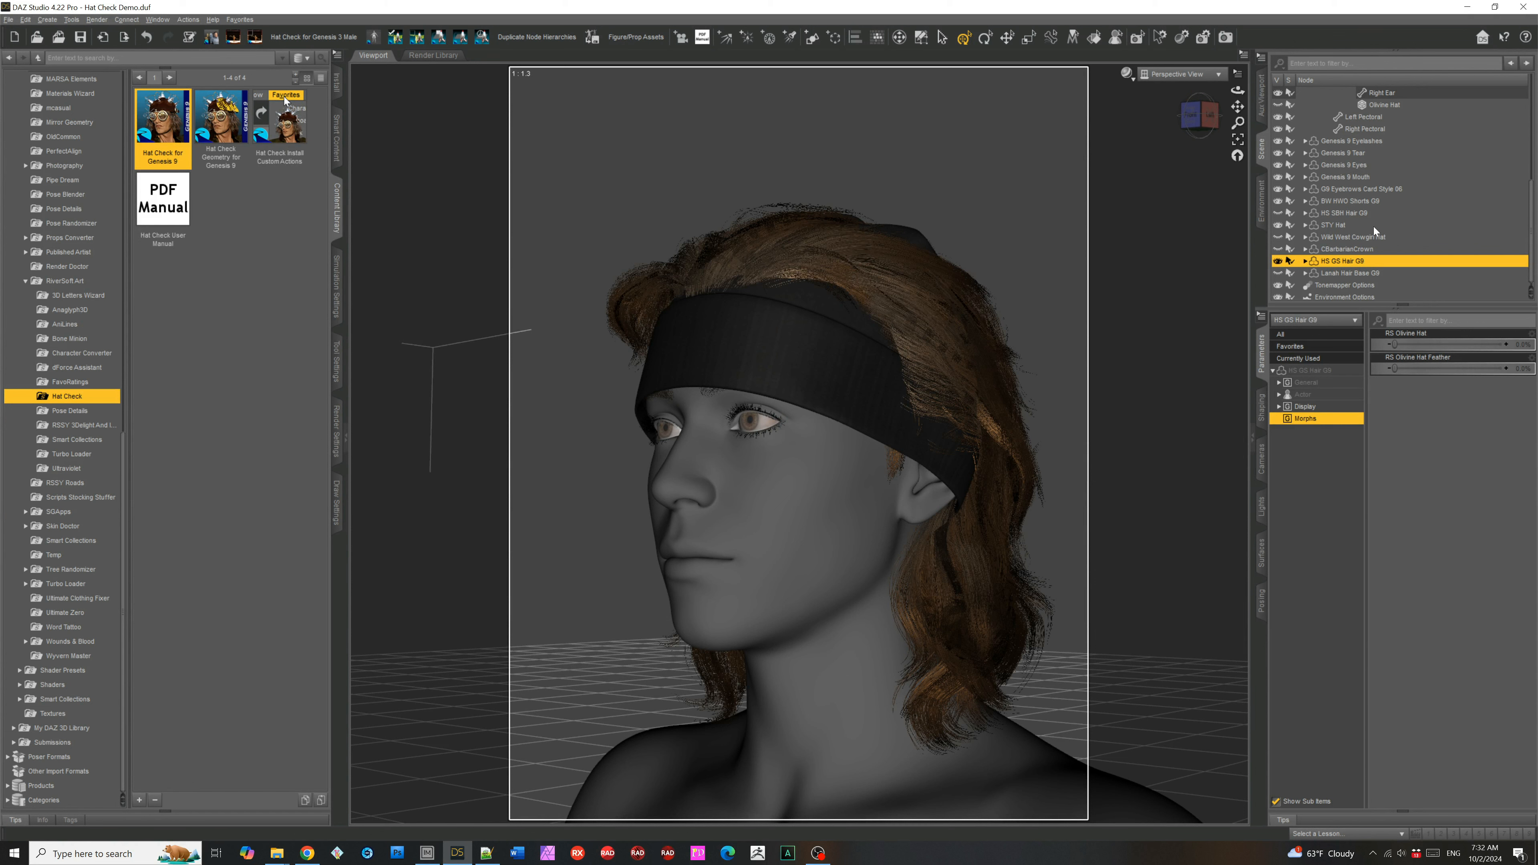
# - Open Hat Check for Genesis 9 on the STY Hat and HS GS Hair G9, flatten the cube to 52.8% Y scale and rotate it -25 degrees in X
pyautogui.keyDown('ctrl'); pyautogui.click(1345, 225); pyautogui.keyUp('ctrl')
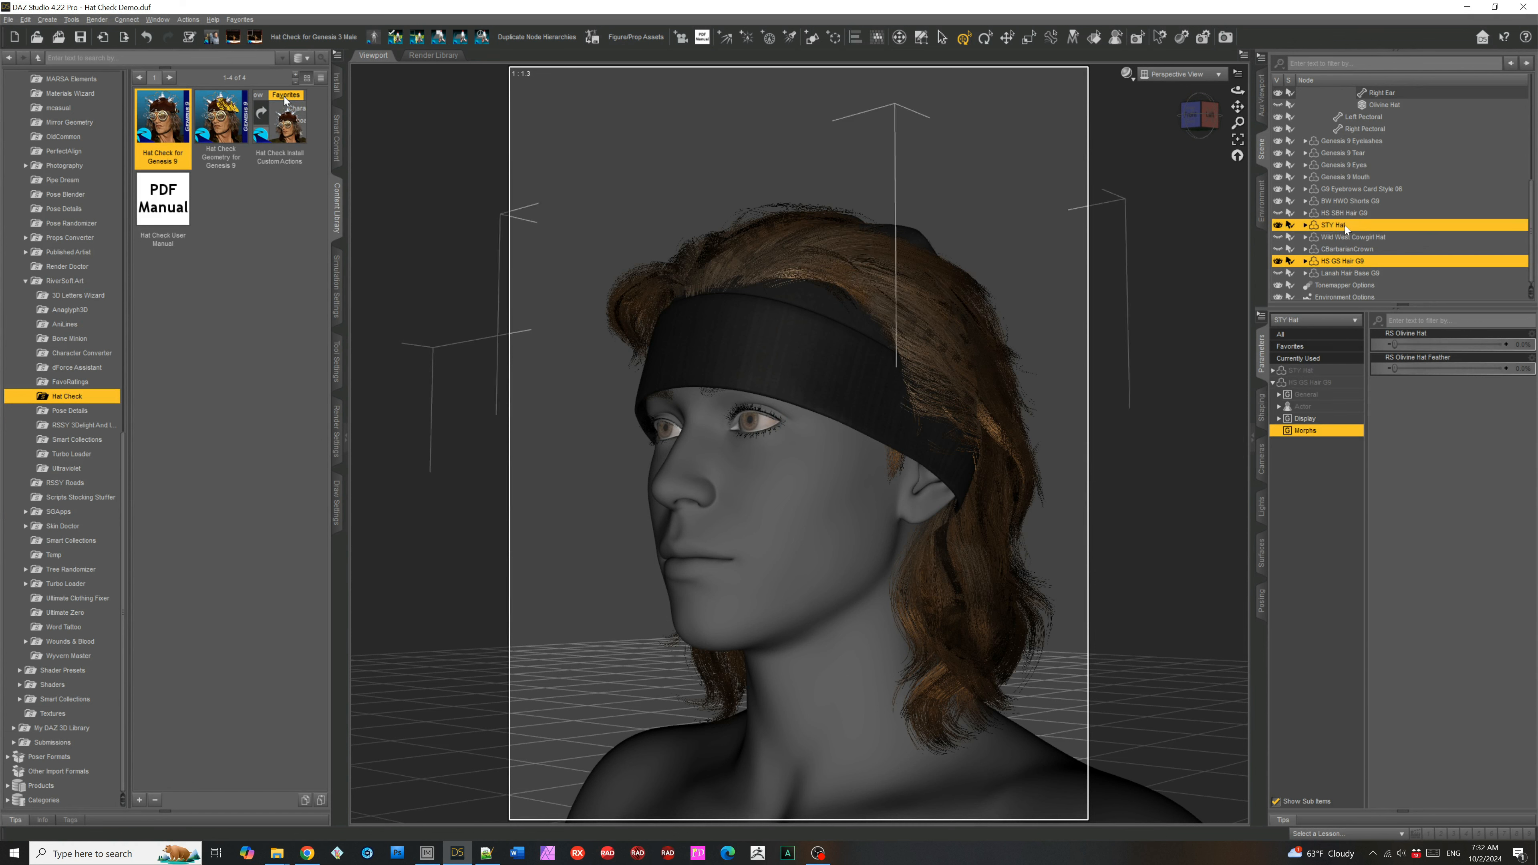
pyautogui.doubleClick(152, 126)
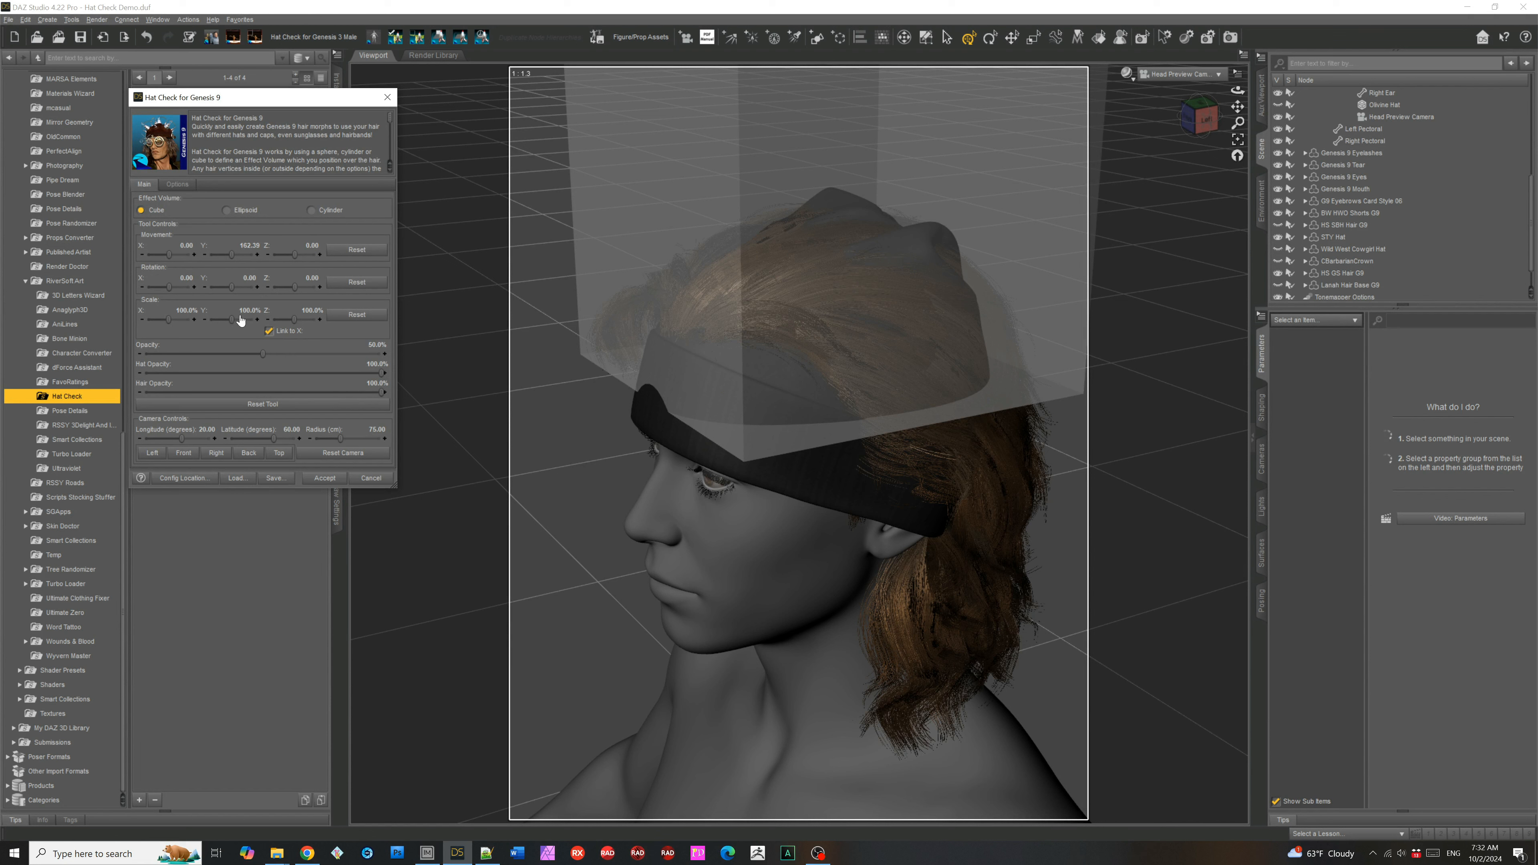
pyautogui.moveTo(169, 320); pyautogui.dragTo(162, 288)
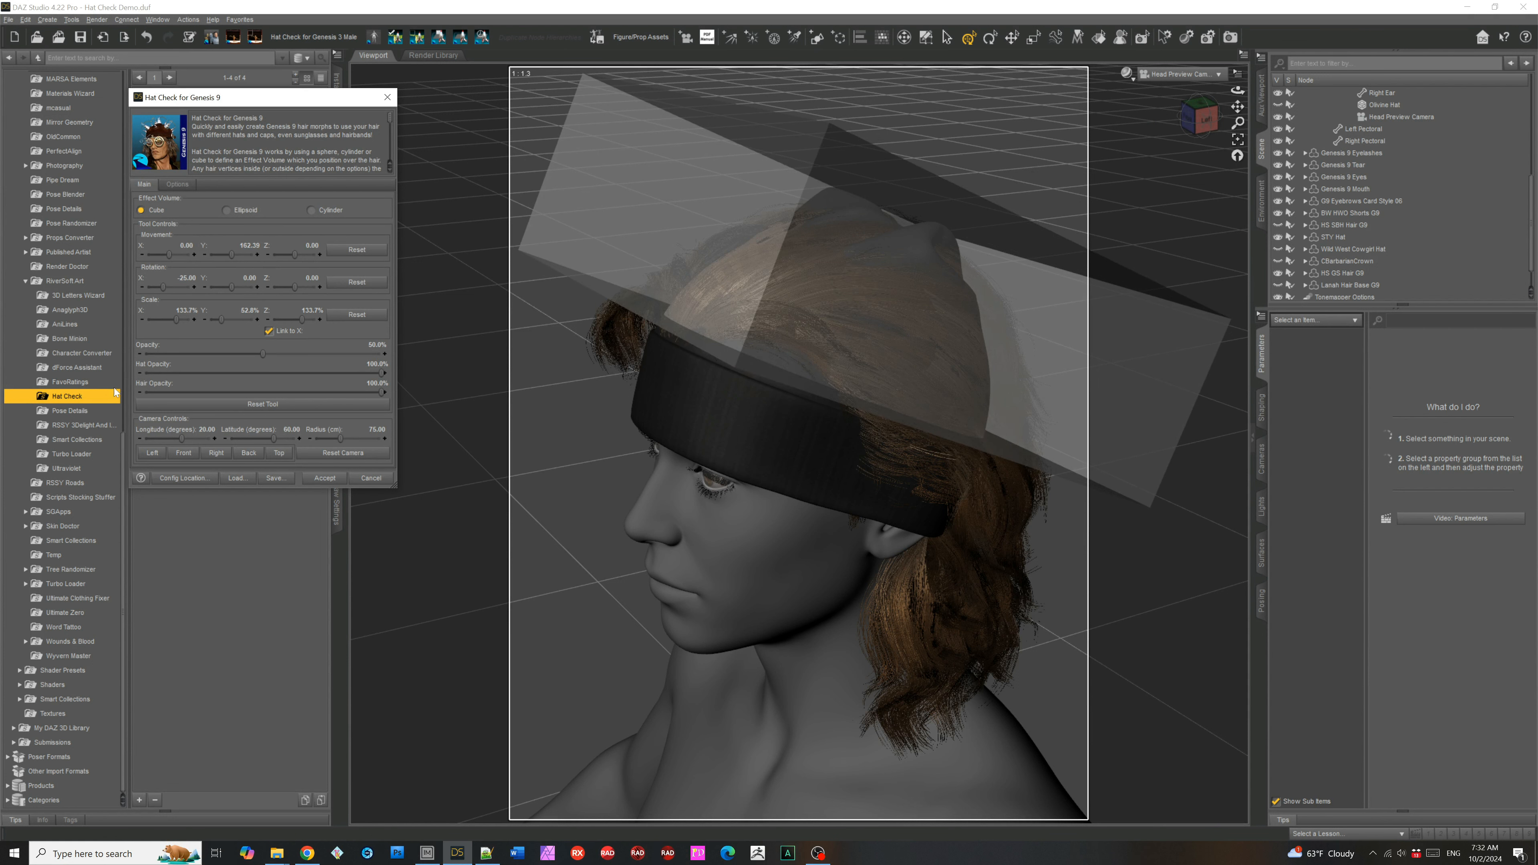
# - From the left camera view, enlarge the cube to 158.5% in X and Z and lower it to the STY Hat's lower edge
pyautogui.click(152, 453)
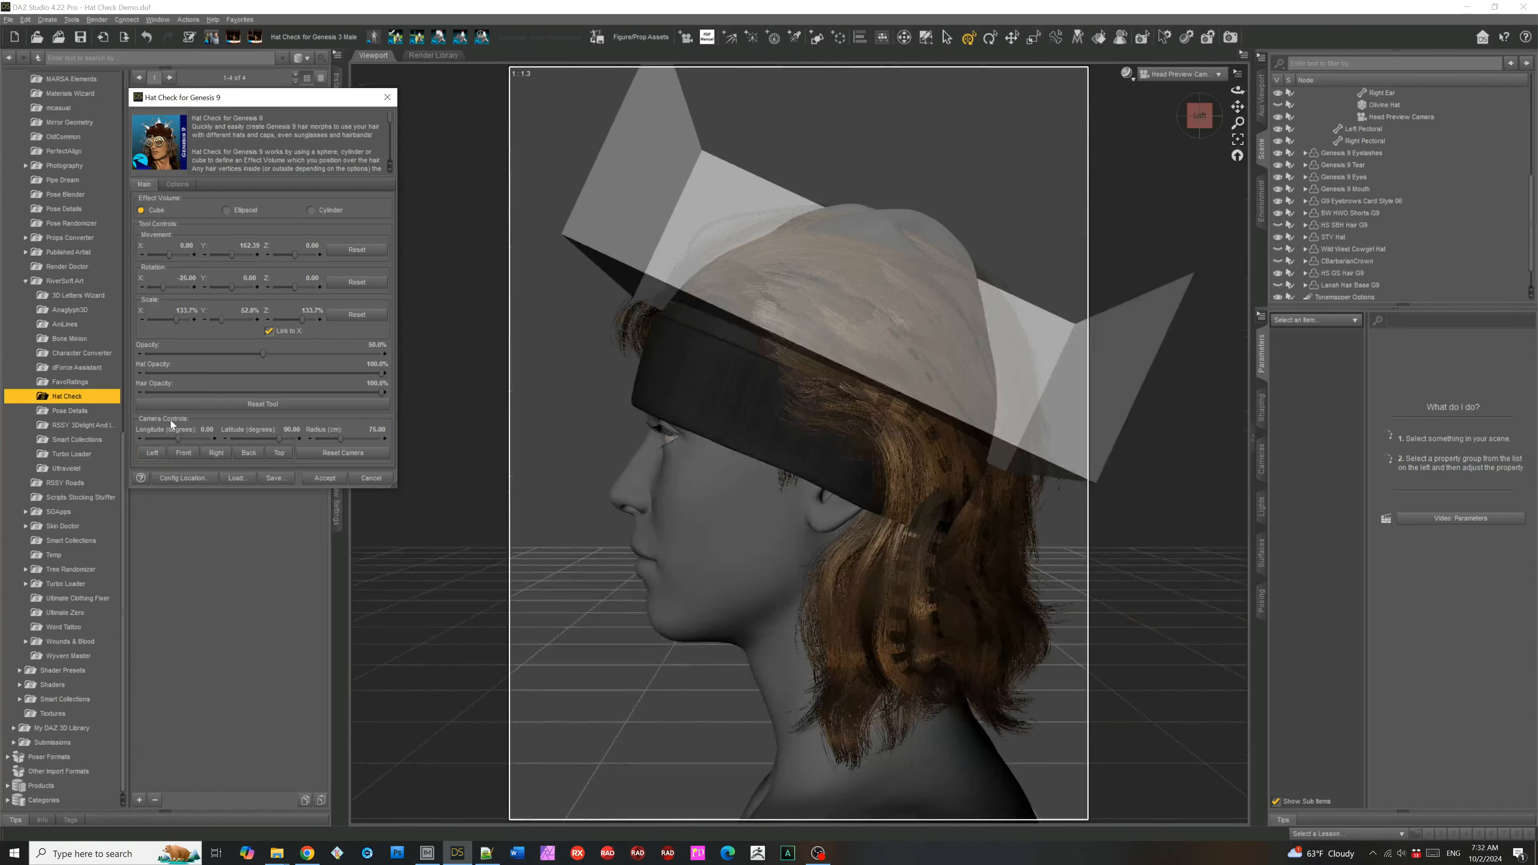
pyautogui.click(290, 333)
pyautogui.moveTo(177, 320); pyautogui.dragTo(180, 321)
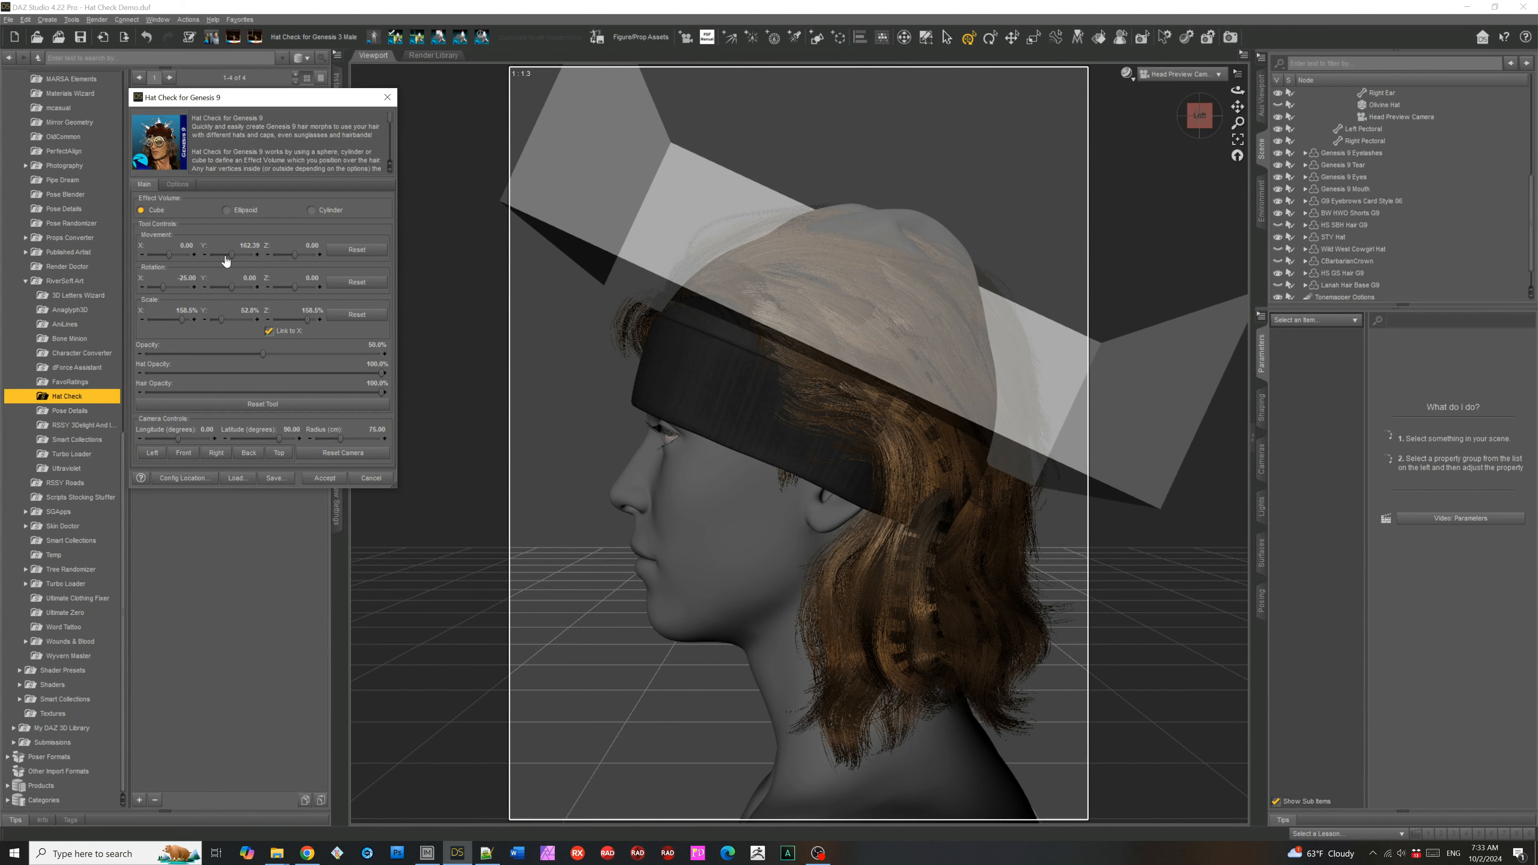
pyautogui.moveTo(228, 255); pyautogui.dragTo(224, 258)
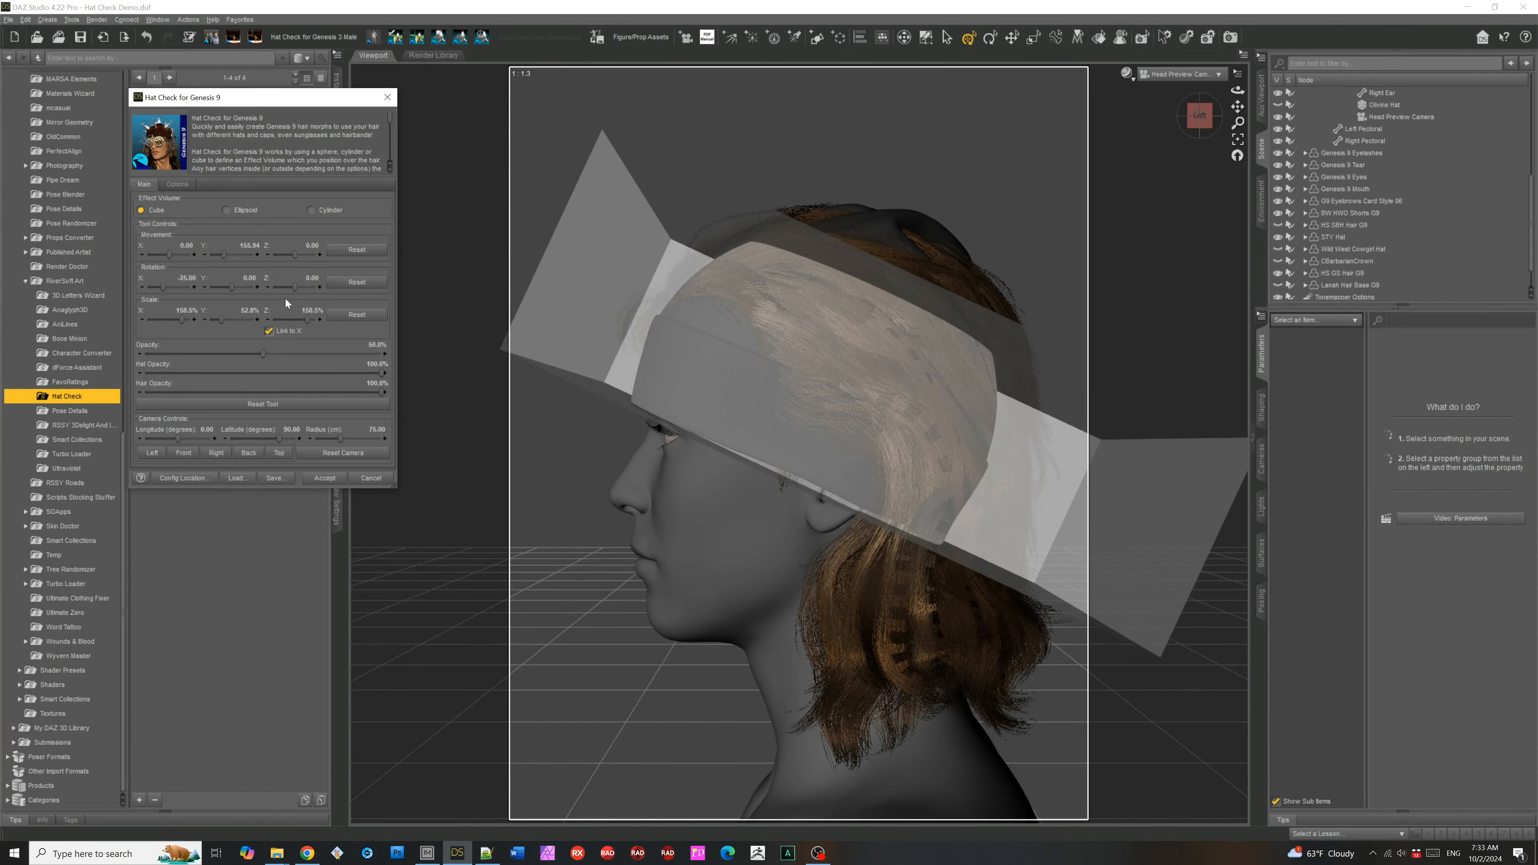
# - Rotate the cube to about -23.4 degrees in X and adjust its Y position to follow the STY Hat's lower edge
pyautogui.click(194, 287)
pyautogui.click(194, 286)
pyautogui.click(194, 287)
pyautogui.click(194, 287)
pyautogui.click(195, 286)
pyautogui.click(194, 287)
pyautogui.click(194, 287)
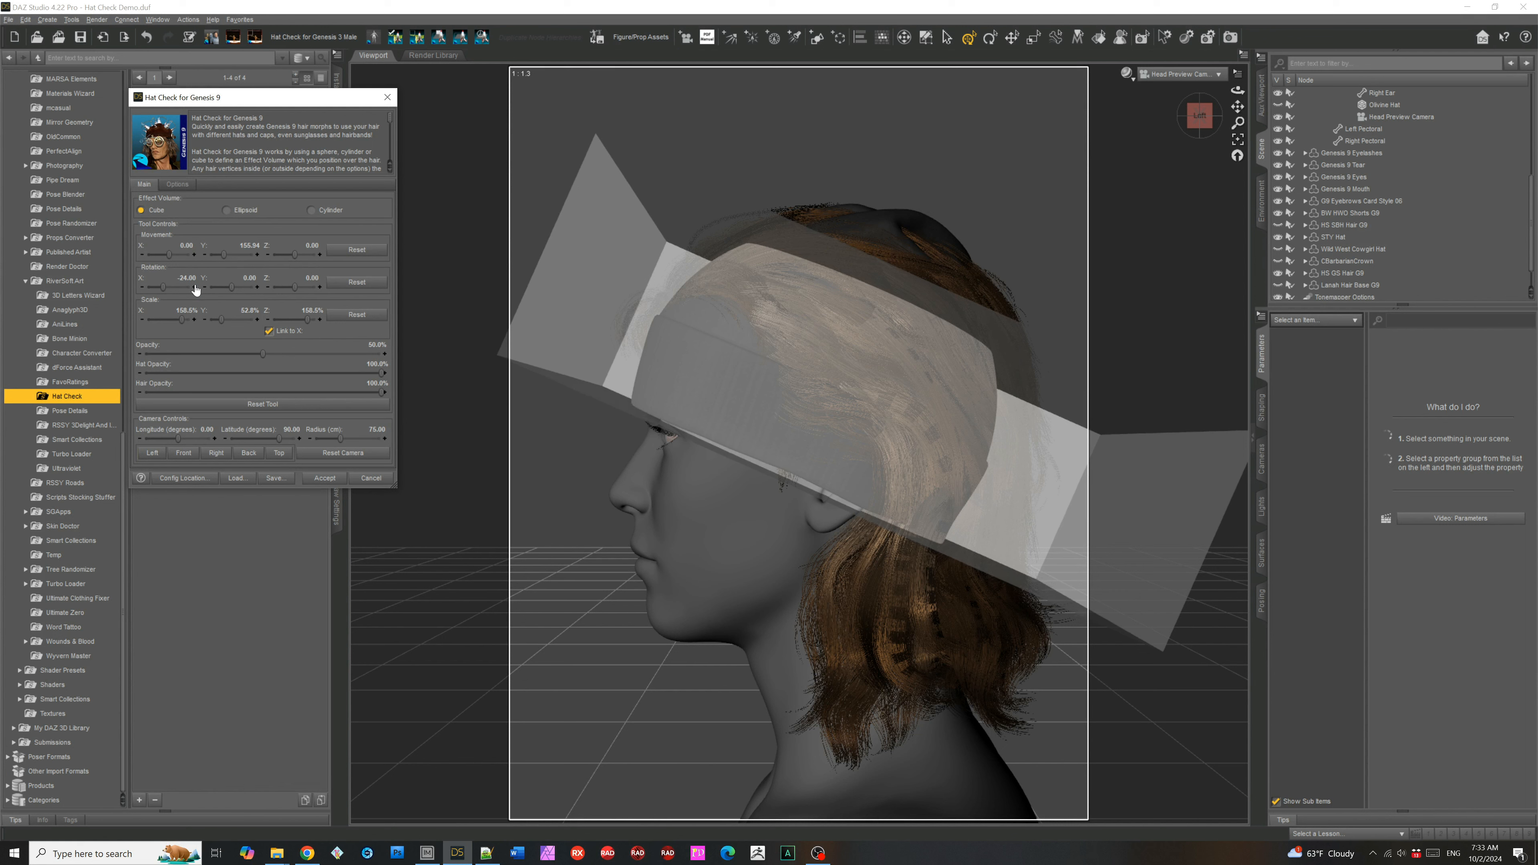
pyautogui.click(197, 287)
pyautogui.click(194, 287)
pyautogui.click(195, 287)
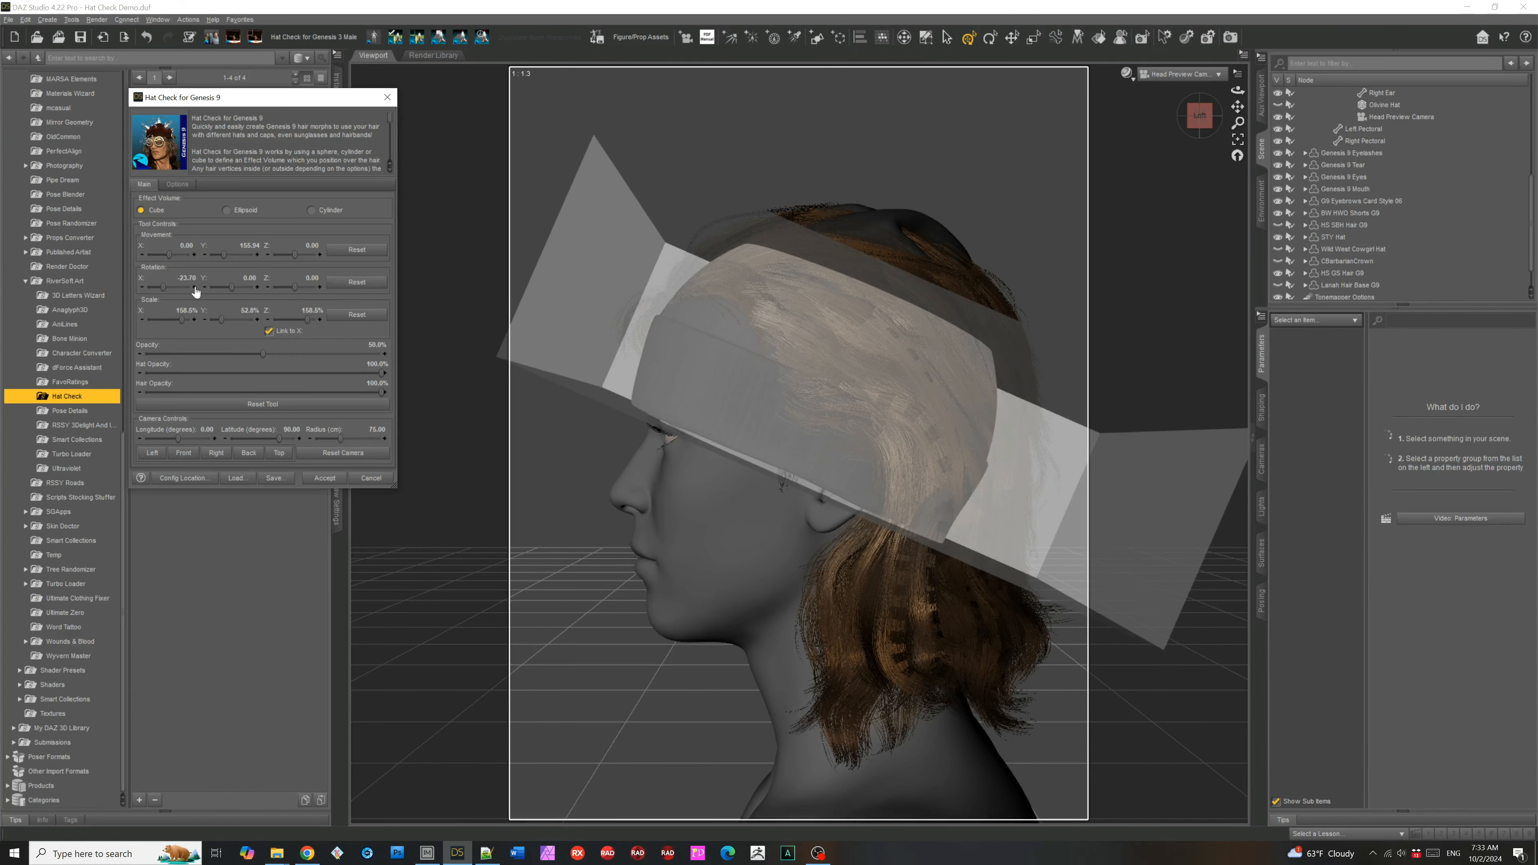
pyautogui.click(194, 288)
pyautogui.click(194, 287)
pyautogui.click(194, 287)
pyautogui.click(255, 264)
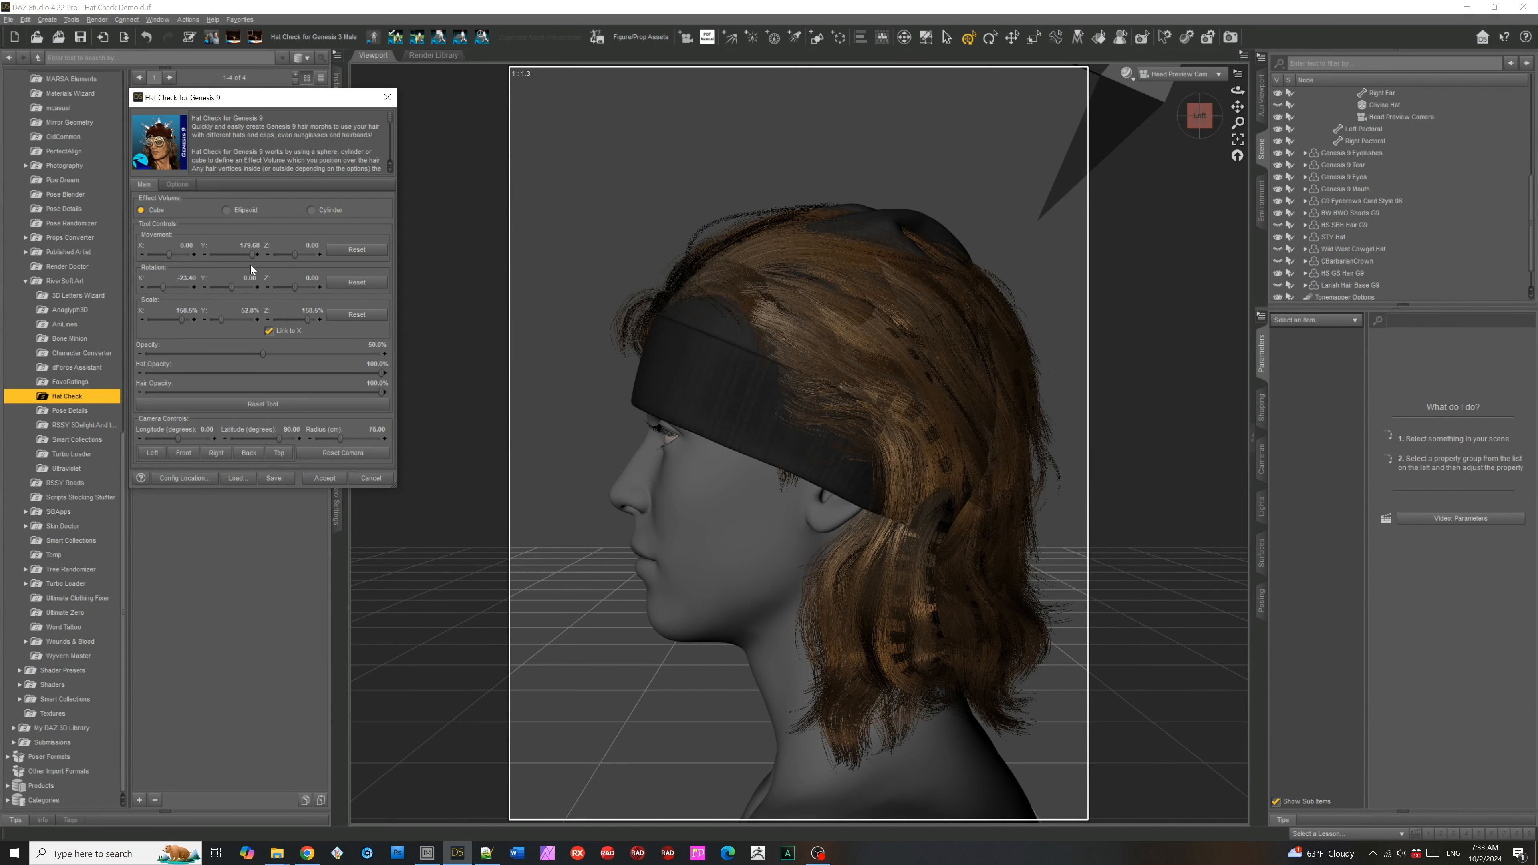
pyautogui.moveTo(249, 268); pyautogui.dragTo(225, 265)
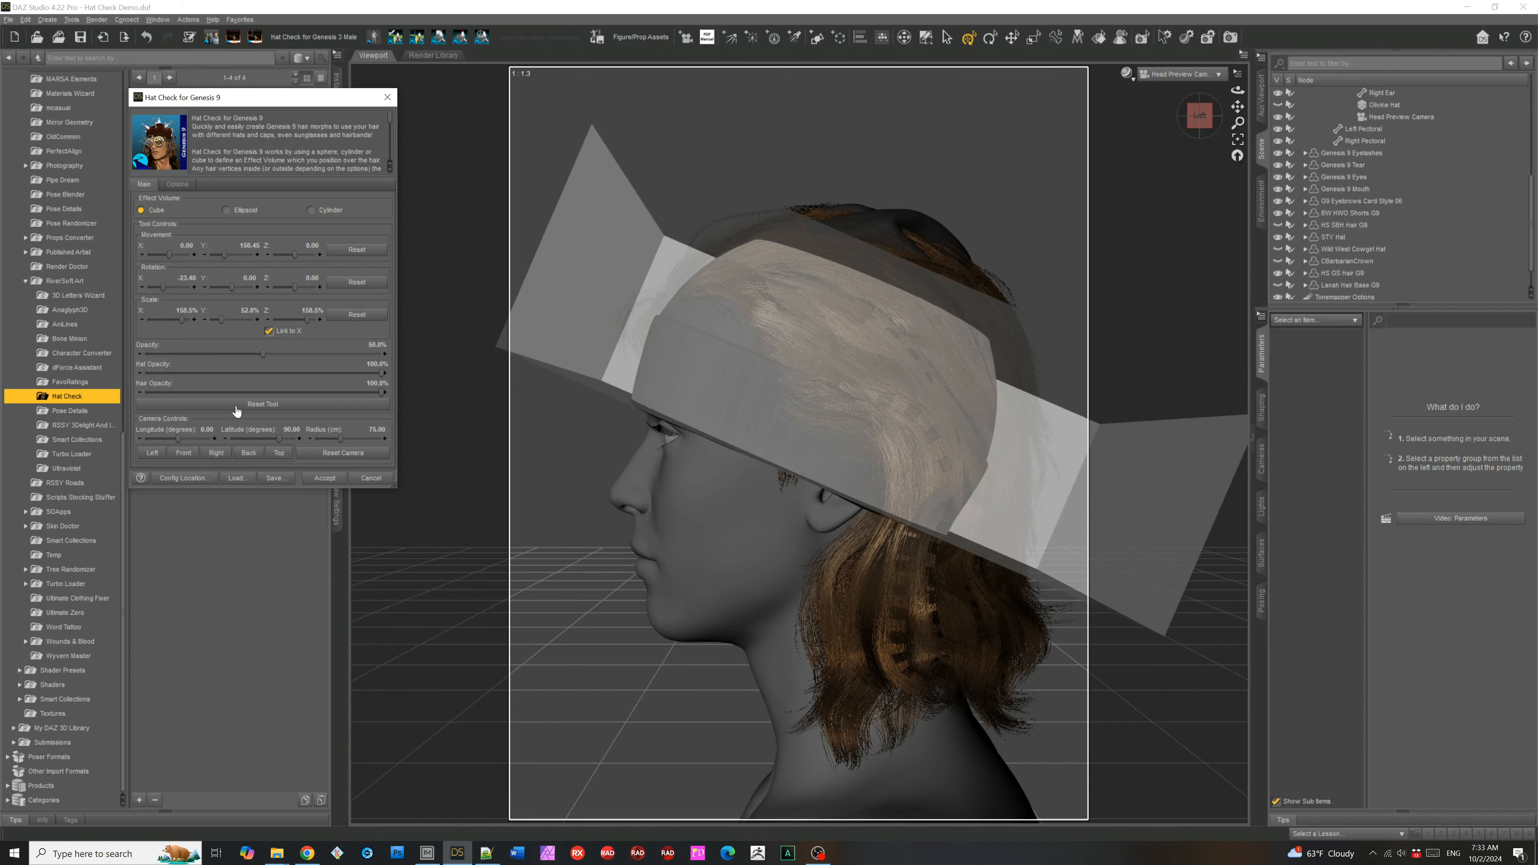
# - Check the cube from the head's other side and enlarge its Y scale until it encloses the top of the STY Hat
pyautogui.moveTo(183, 439)
pyautogui.mouseDown()
pyautogui.moveTo(161, 438)
pyautogui.moveTo(176, 438)
pyautogui.mouseUp()
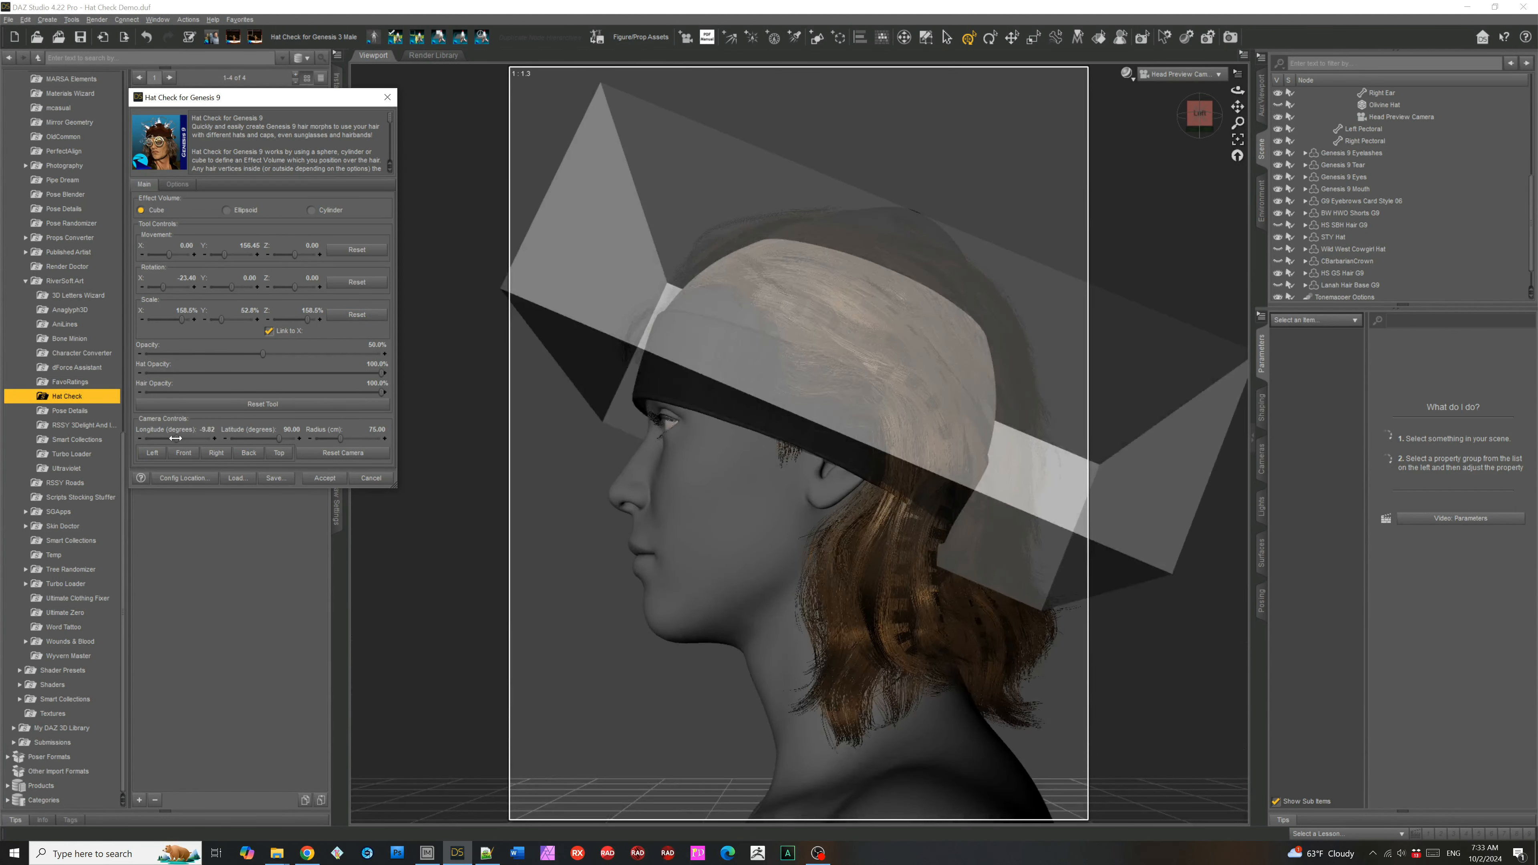
pyautogui.moveTo(275, 440); pyautogui.dragTo(241, 437)
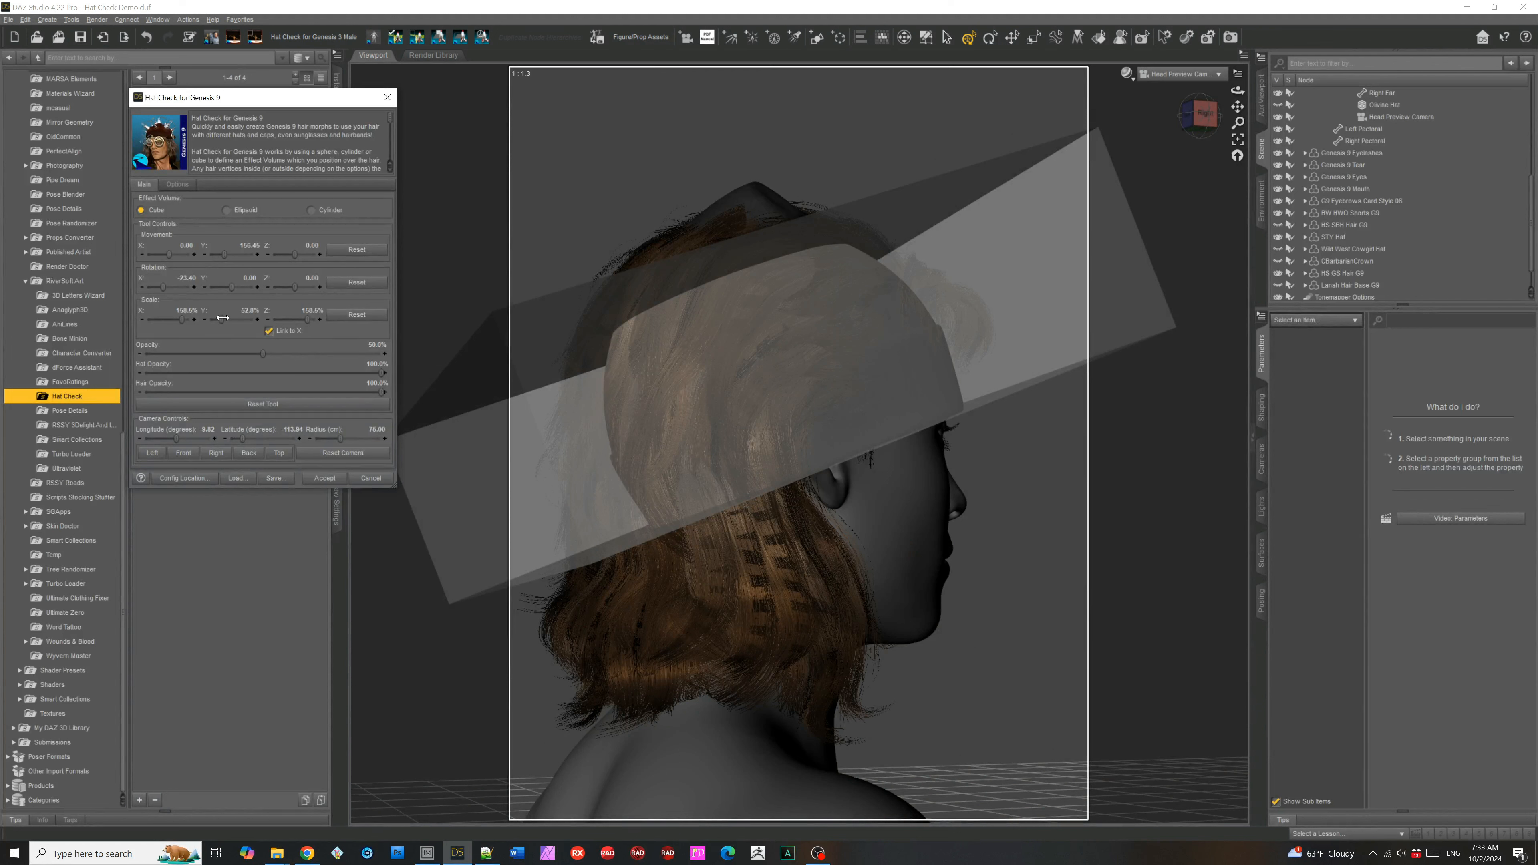
pyautogui.moveTo(219, 317); pyautogui.dragTo(223, 318)
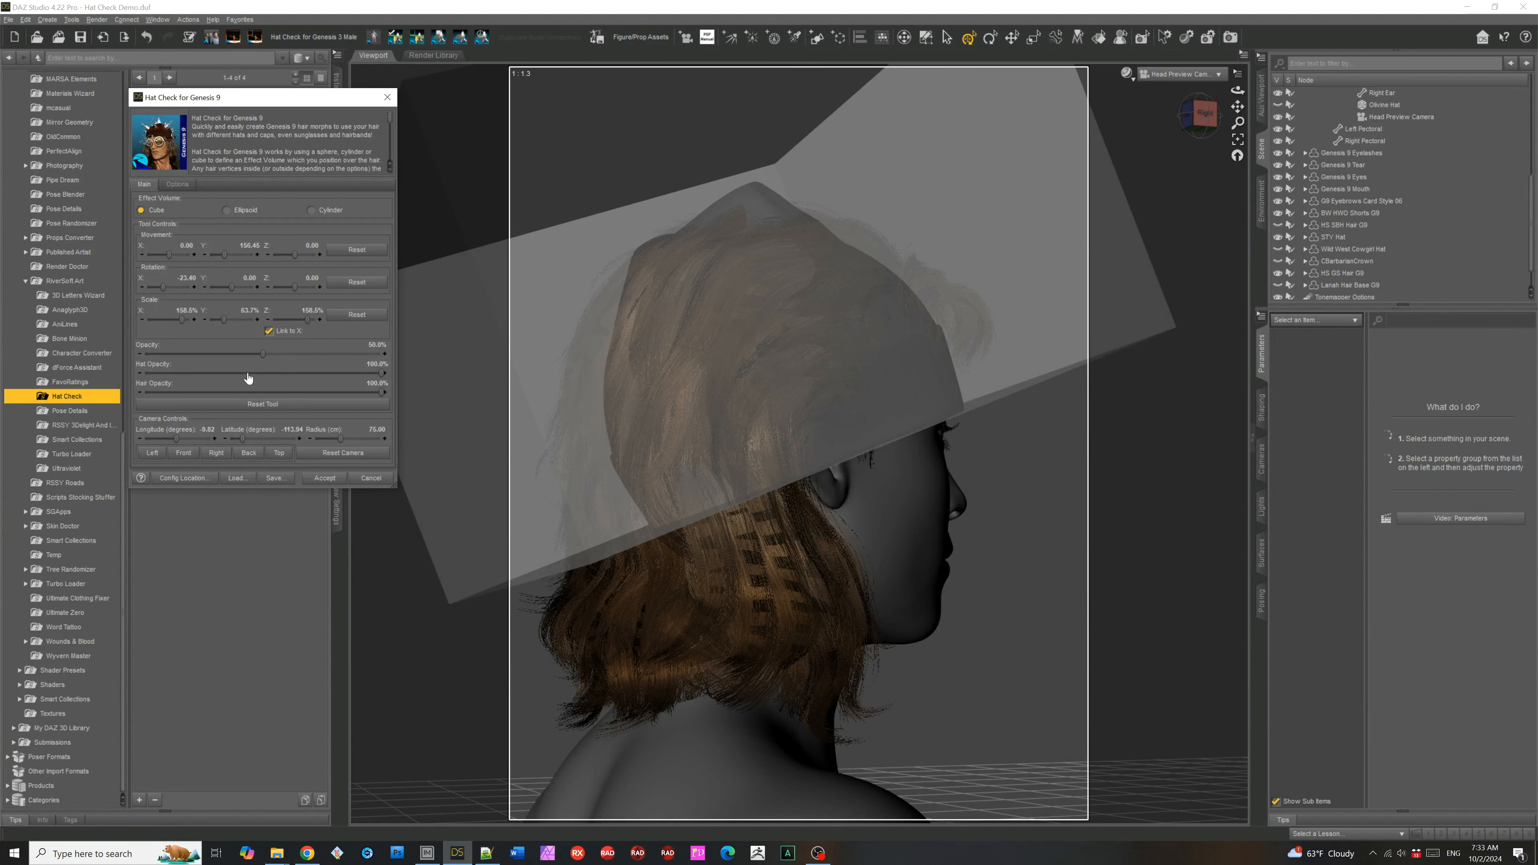
# - Set the cube's opacity to 100%, check its coverage from the front, and accept Hat Check to create the STY Hat morphs
pyautogui.moveTo(262, 353); pyautogui.dragTo(409, 352)
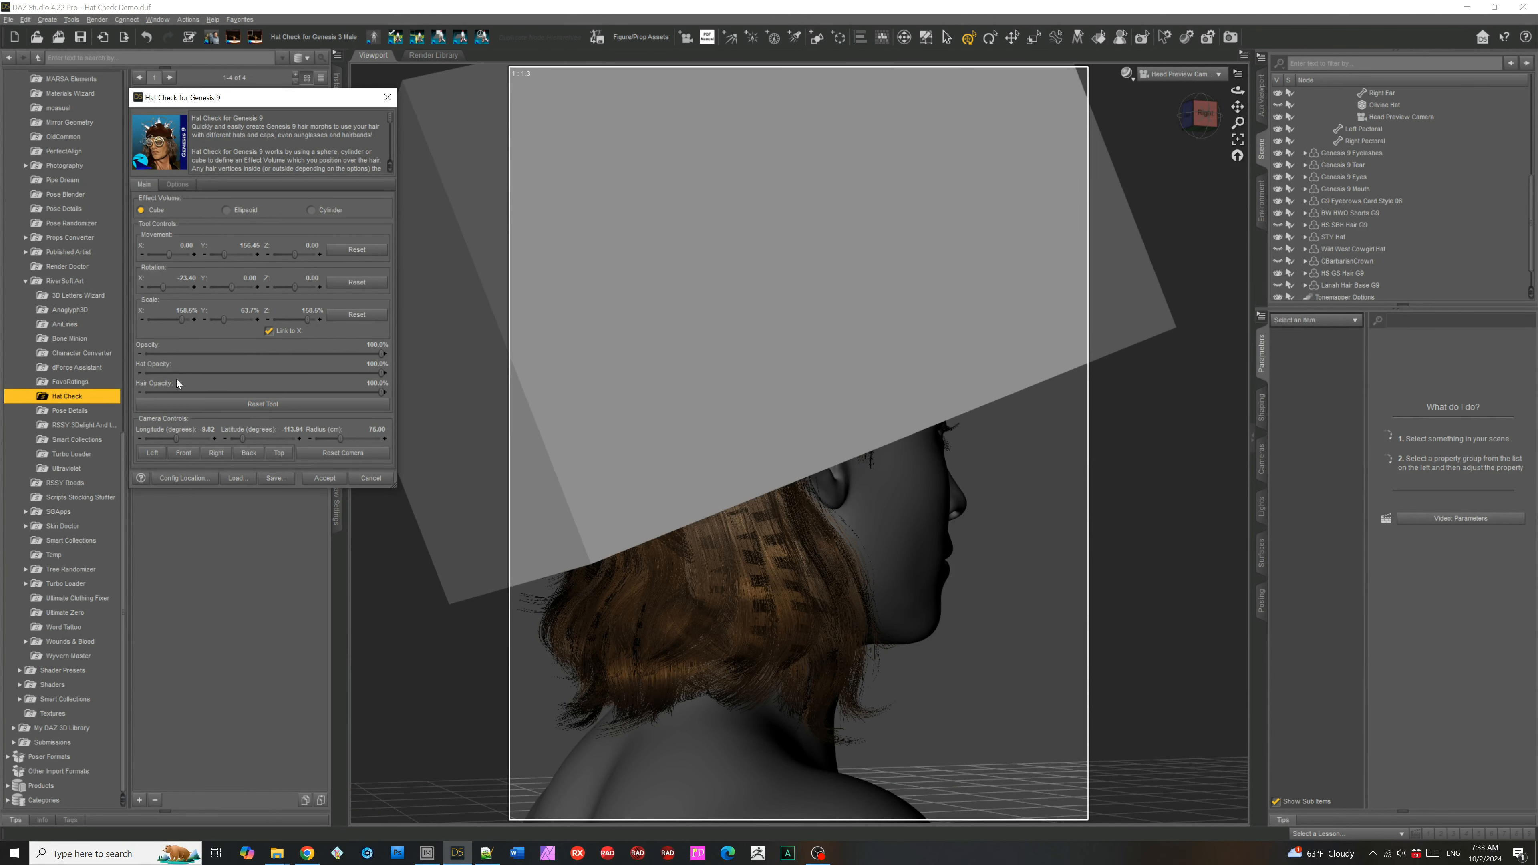
pyautogui.moveTo(175, 439); pyautogui.dragTo(270, 443)
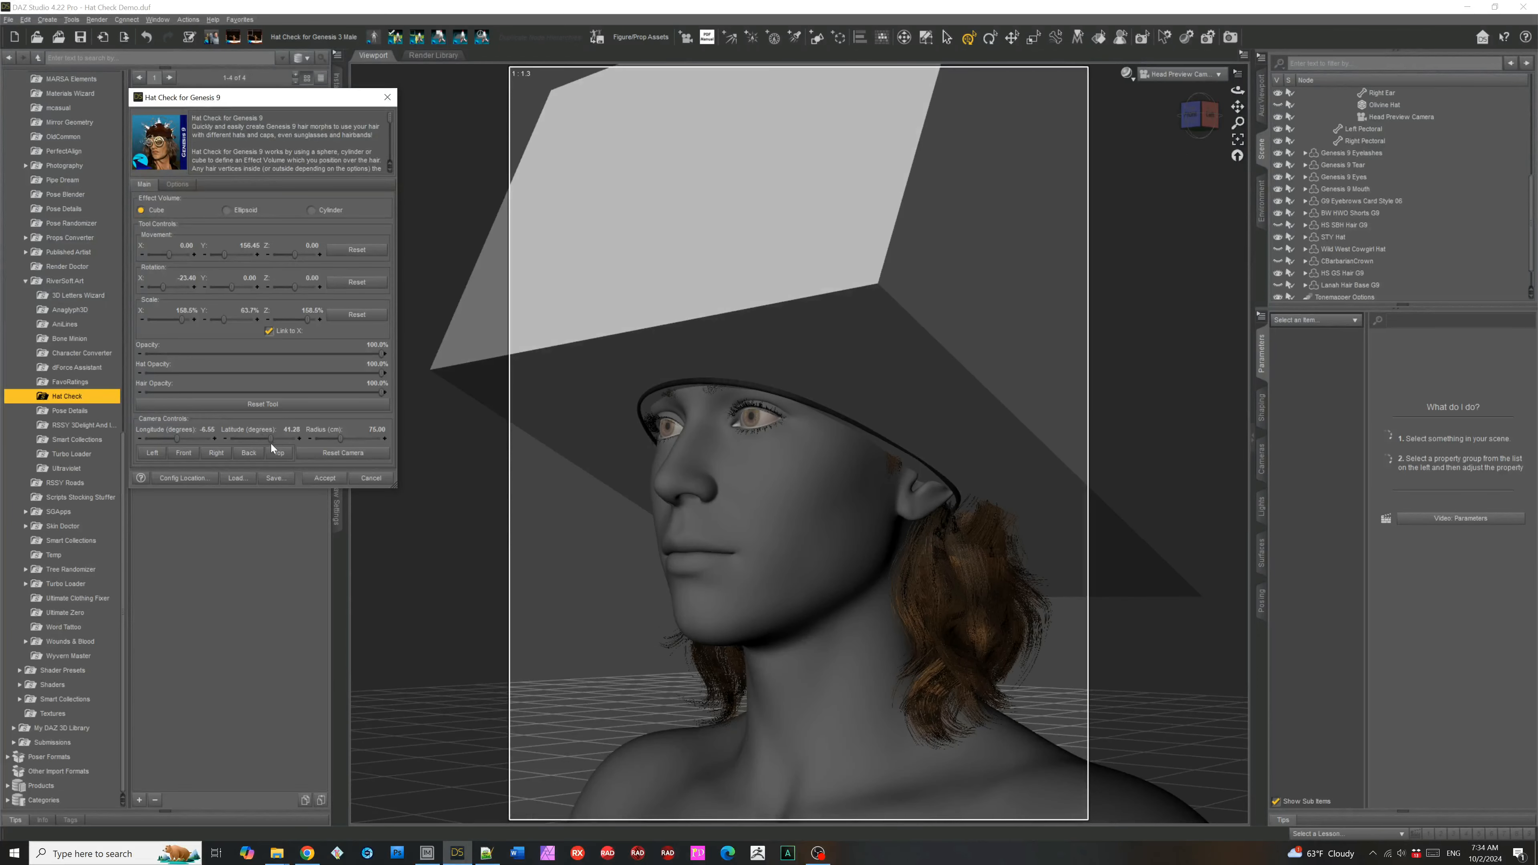
pyautogui.click(324, 477)
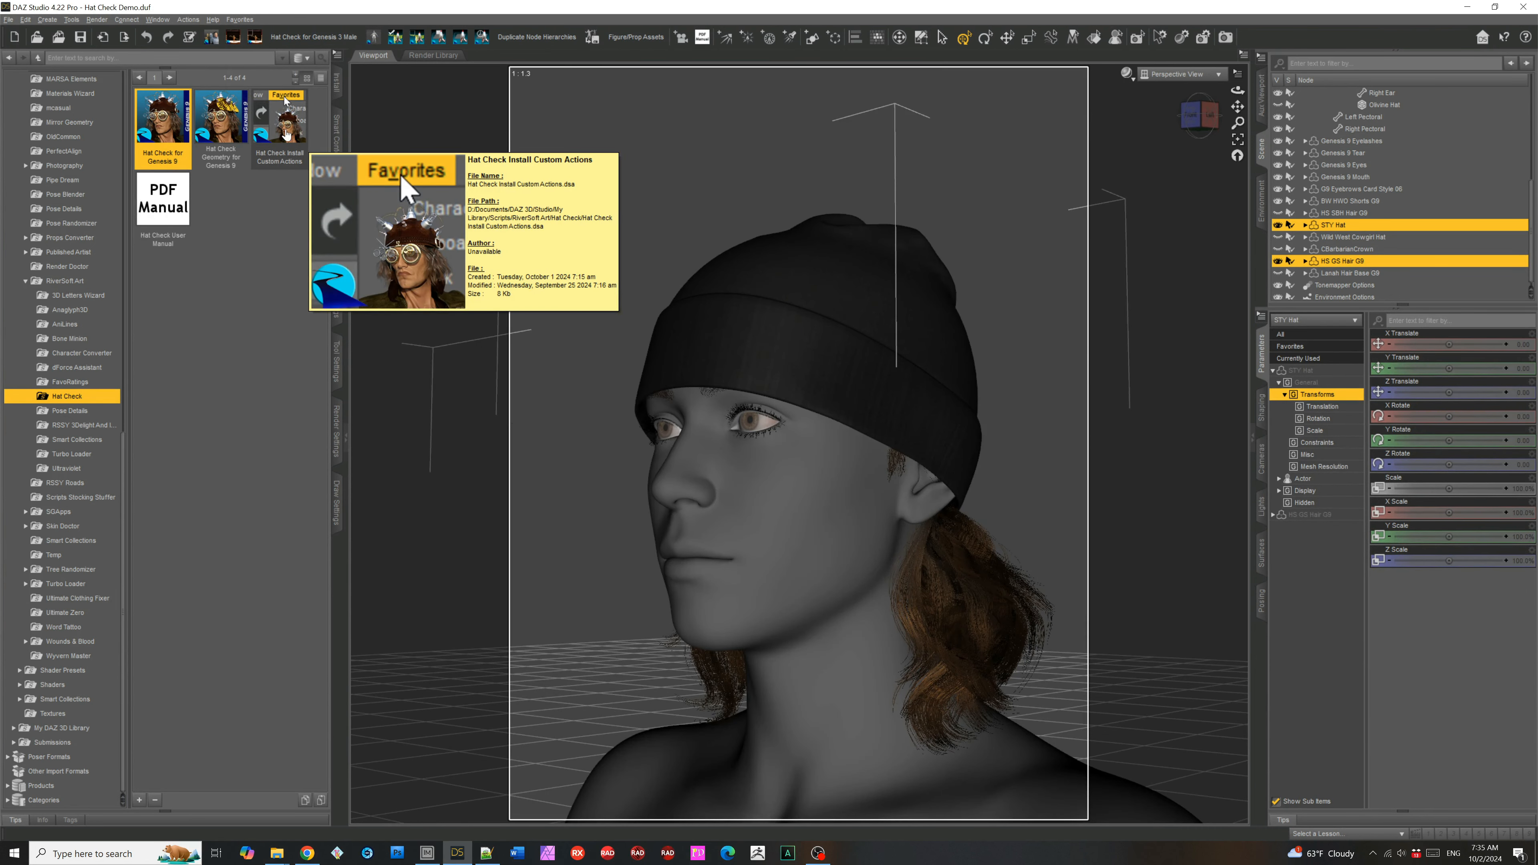
# - Inspect the morphed HS GS Hair G9 from several sides with the STY Hat hidden, and check the fit with the hat shown
pyautogui.click(1204, 129)
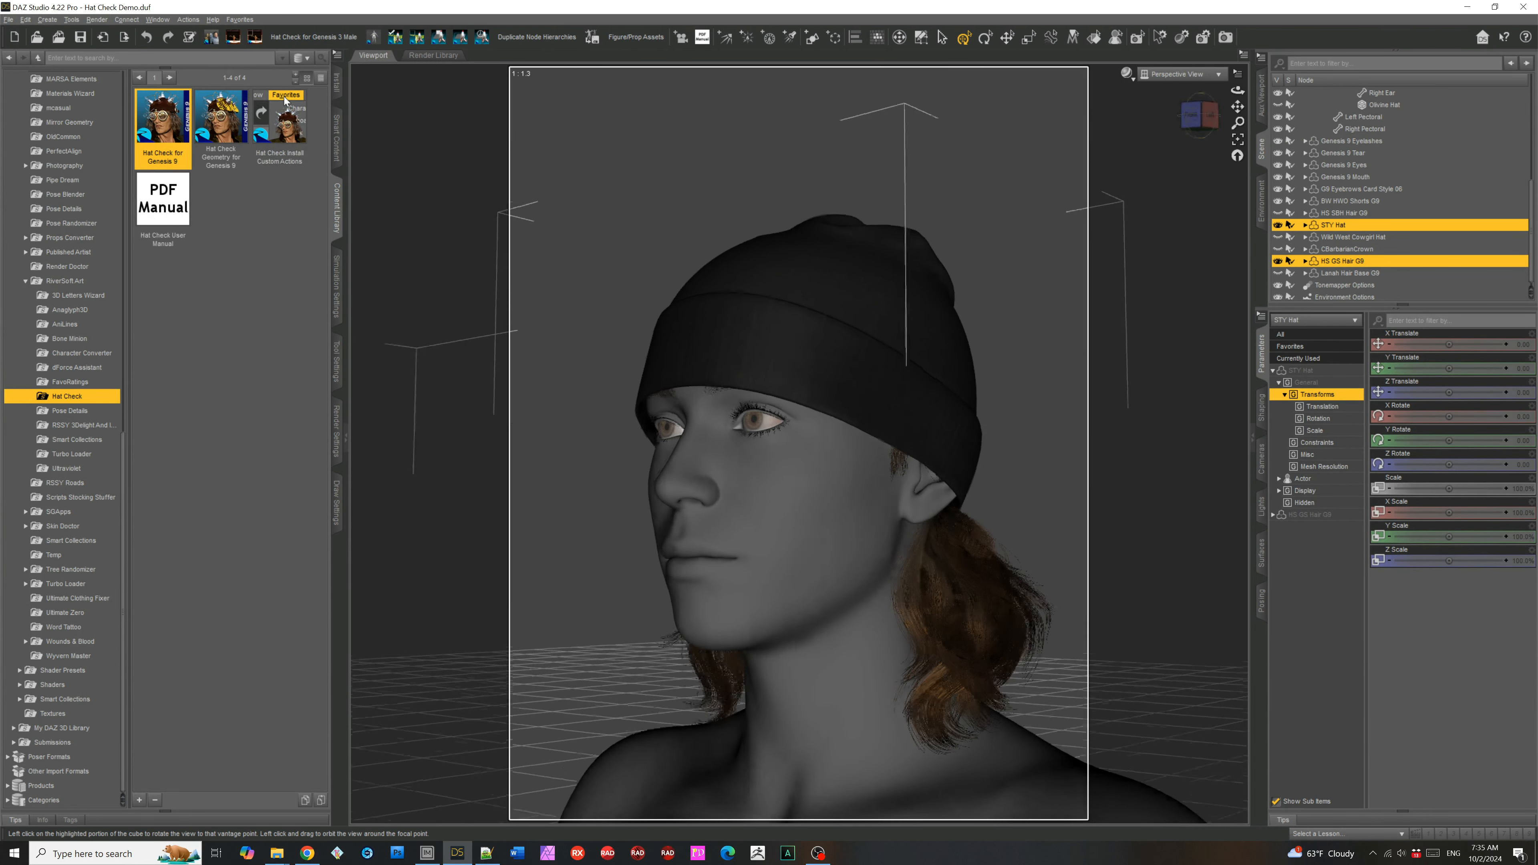
pyautogui.moveTo(1201, 124); pyautogui.dragTo(1223, 115)
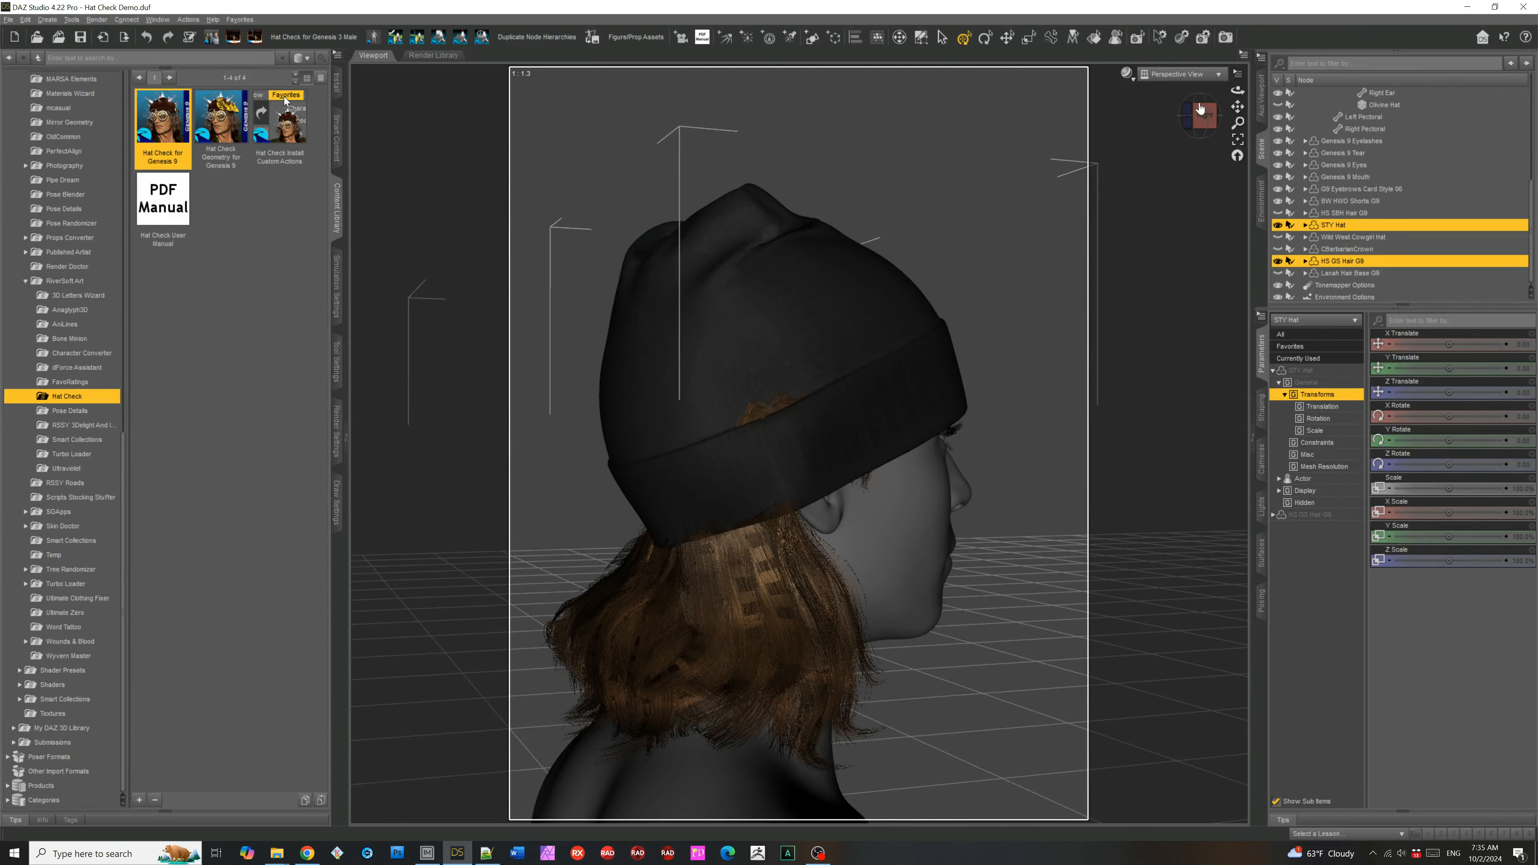
pyautogui.click(1279, 225)
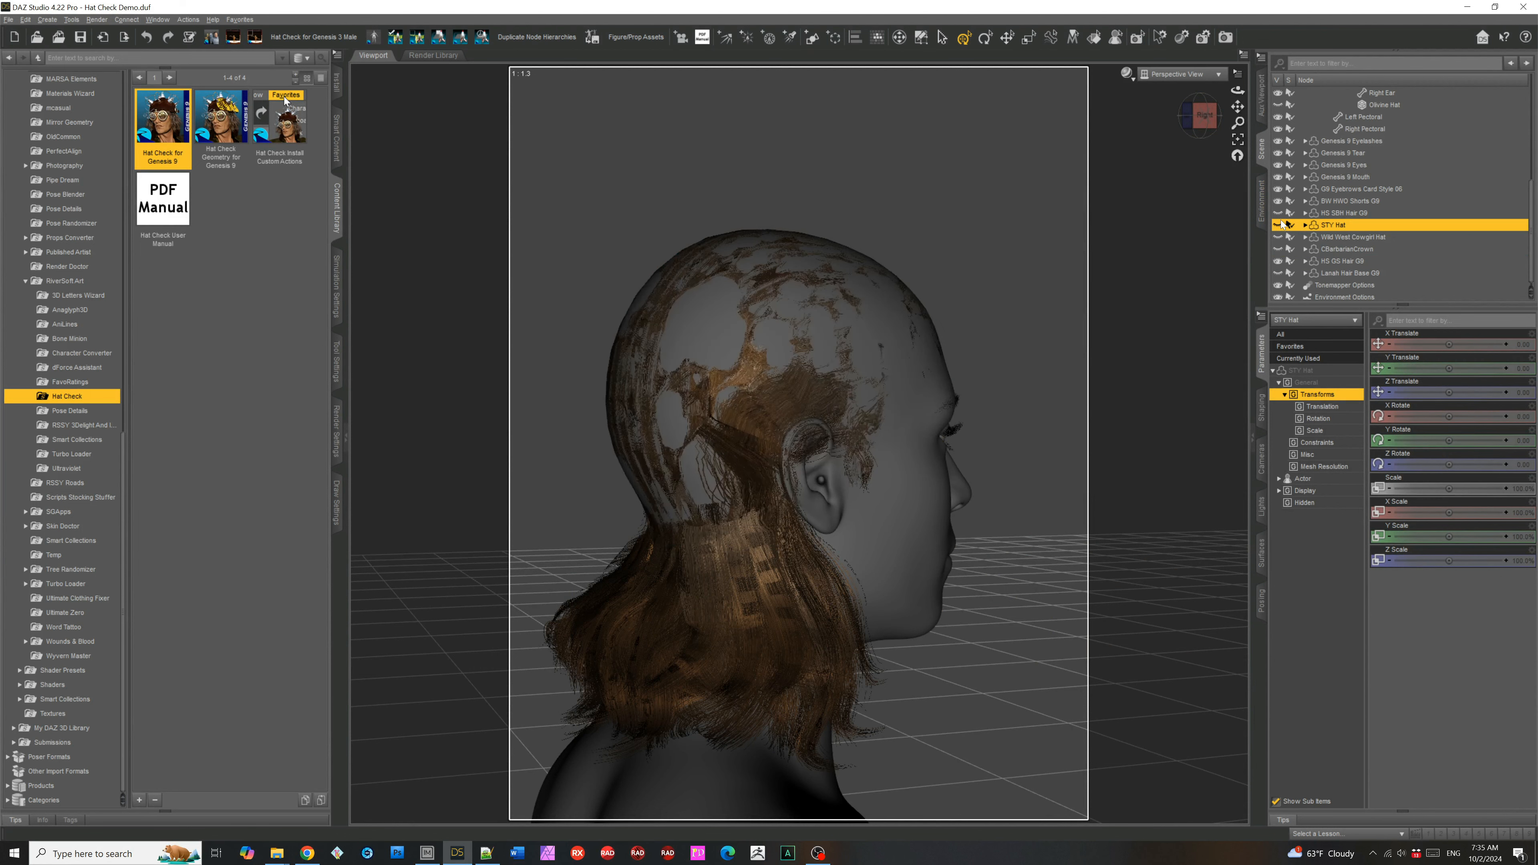
pyautogui.click(1203, 115)
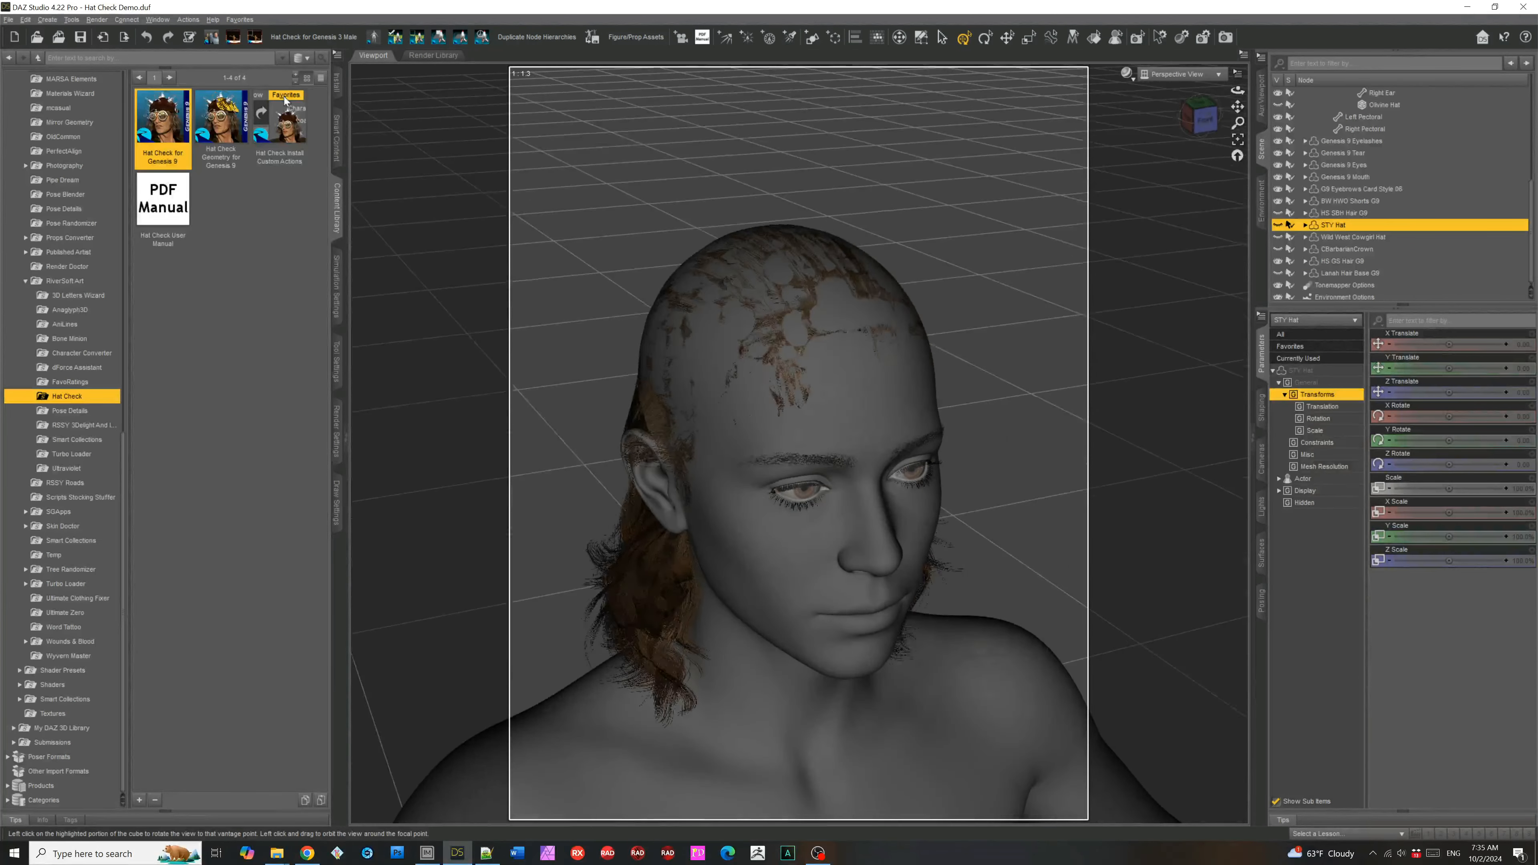
pyautogui.click(1202, 113)
pyautogui.moveTo(1202, 114); pyautogui.dragTo(1225, 108)
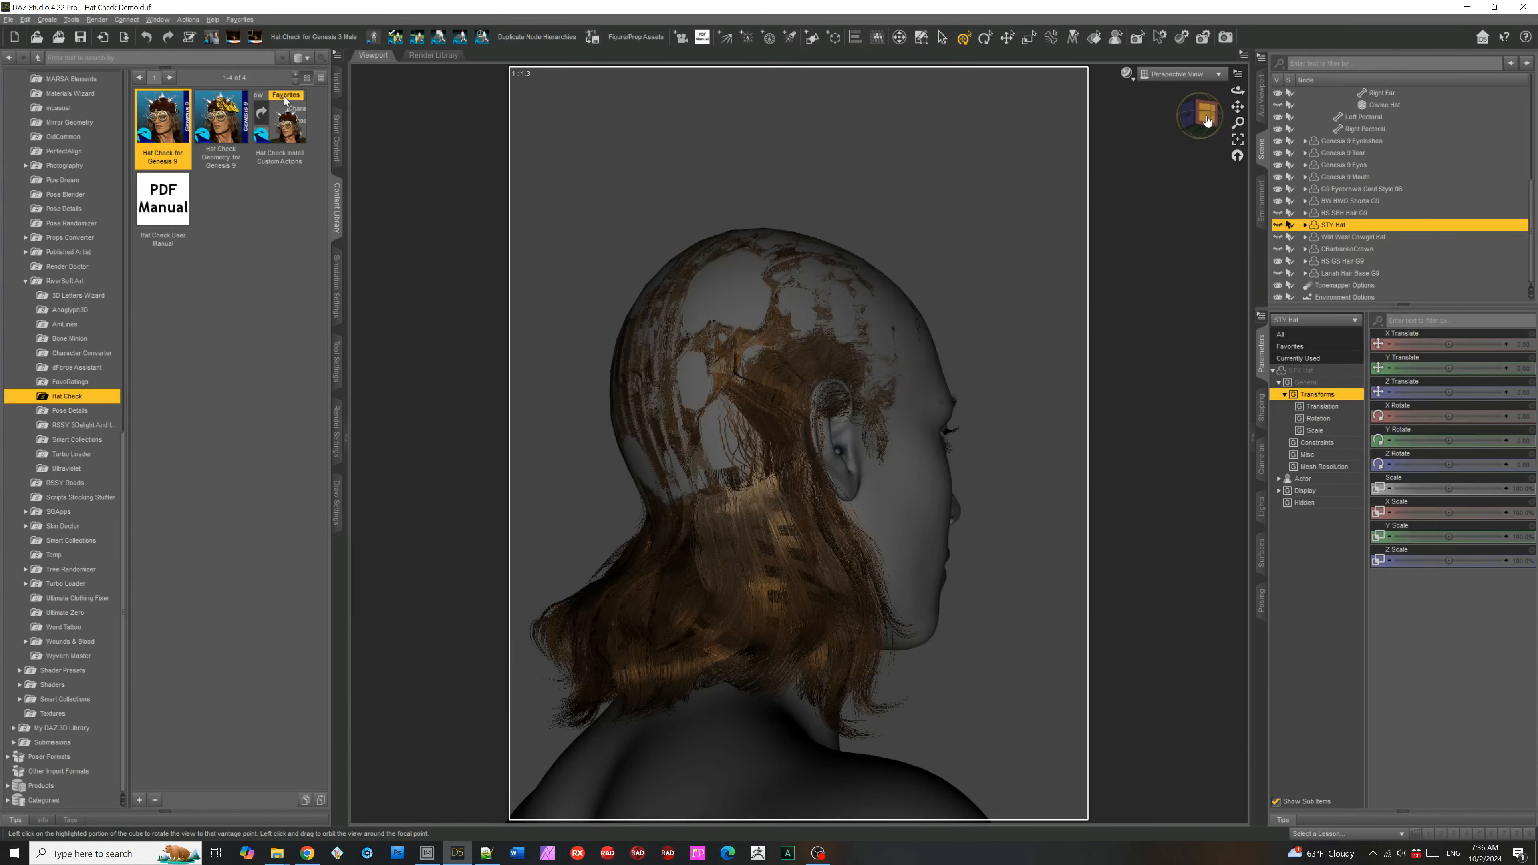
pyautogui.moveTo(1207, 119); pyautogui.dragTo(1148, 119)
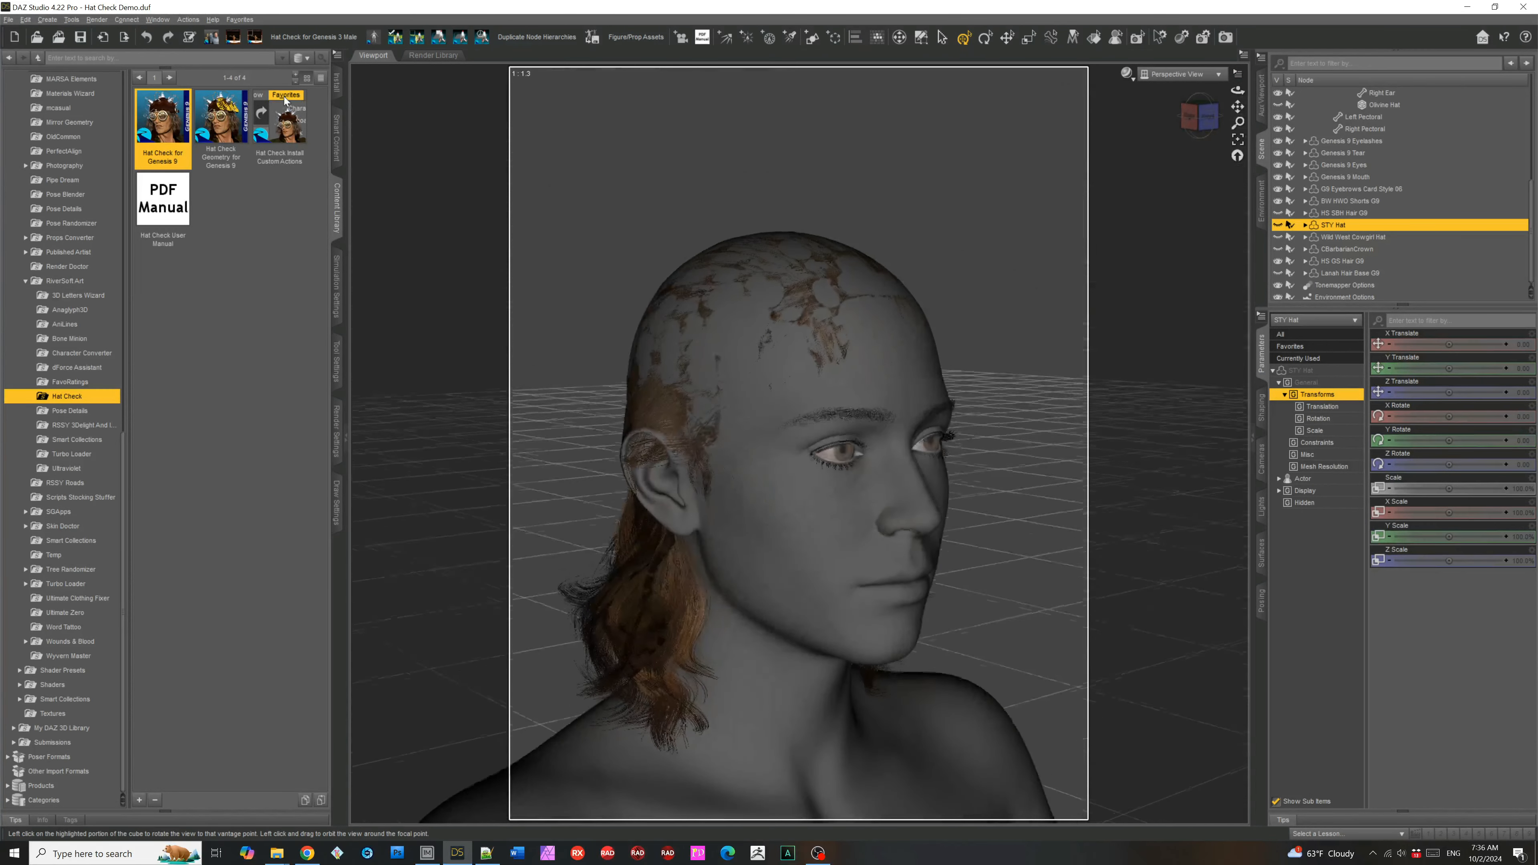
pyautogui.click(1278, 225)
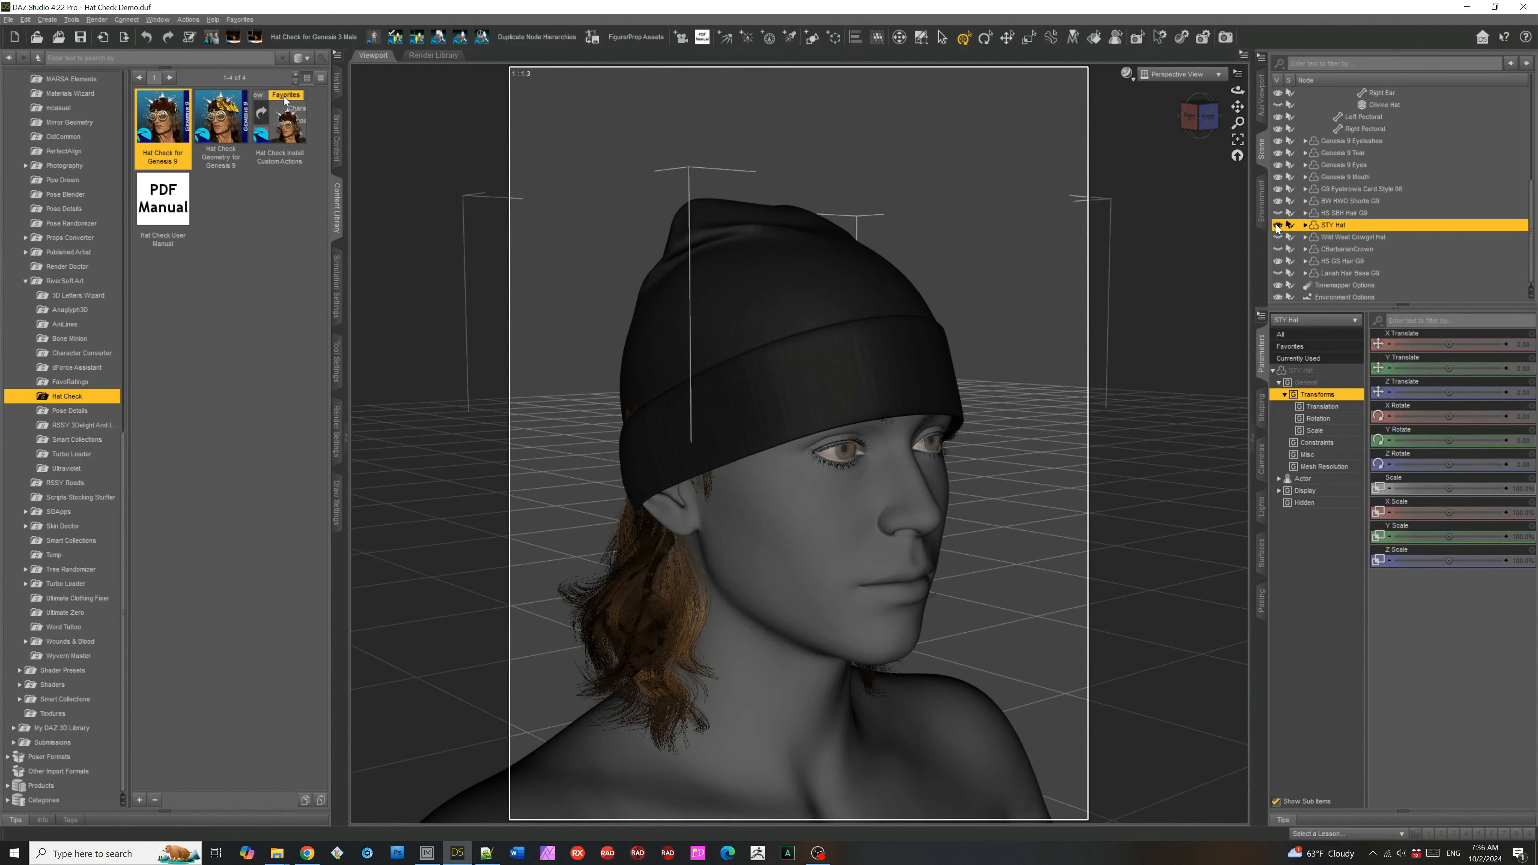
pyautogui.moveTo(1200, 117)
pyautogui.mouseDown()
pyautogui.moveTo(1245, 107)
pyautogui.moveTo(1225, 104)
pyautogui.mouseUp()
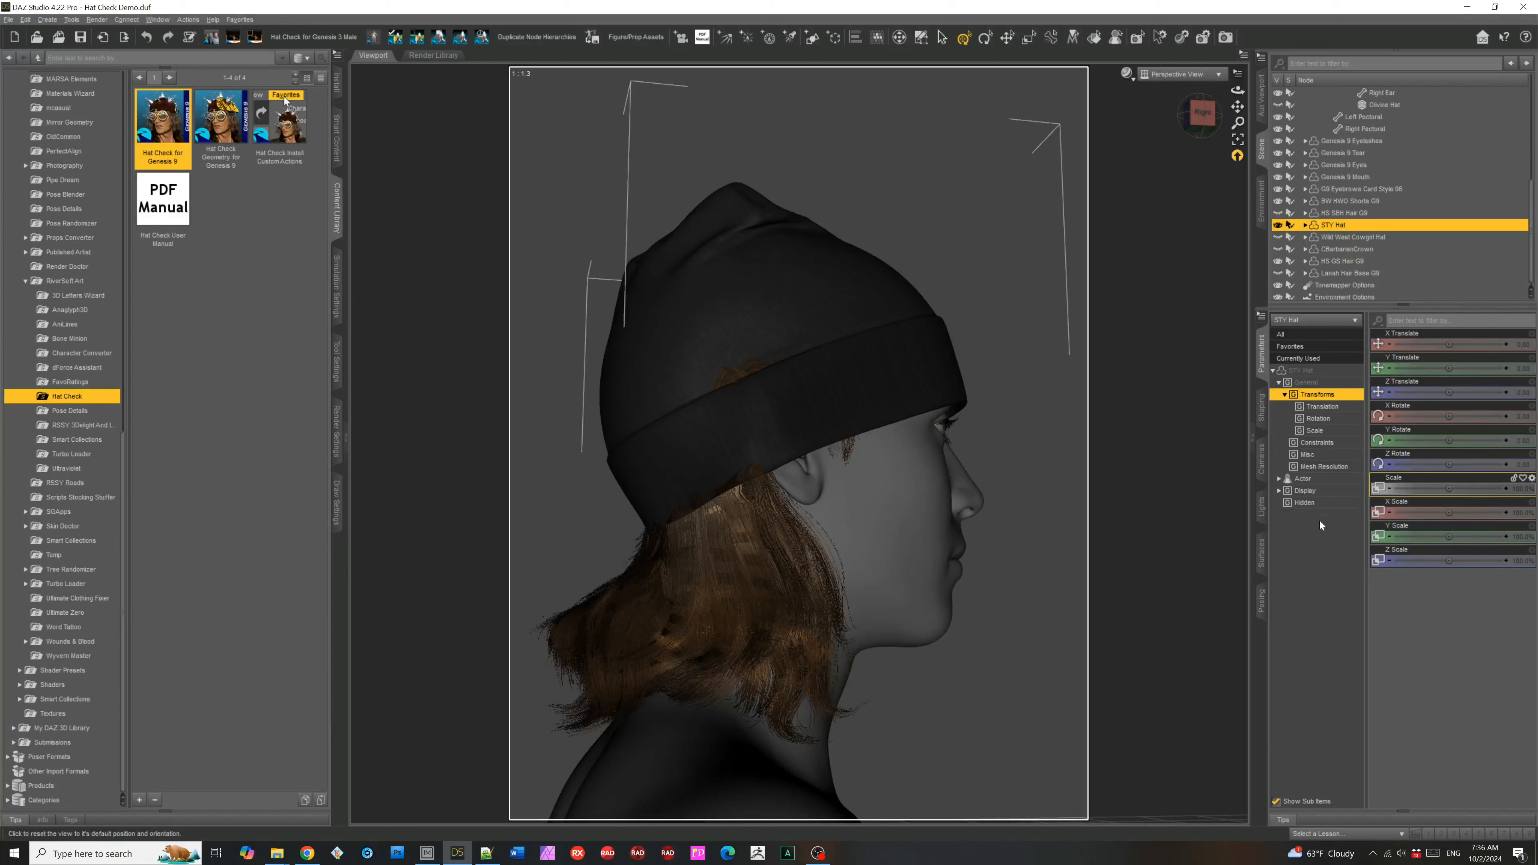
# - Turn off limits for the RS STY Hat_1564 morph on HS GS Hair G9 and raise it to about 124.2%
pyautogui.click(1337, 260)
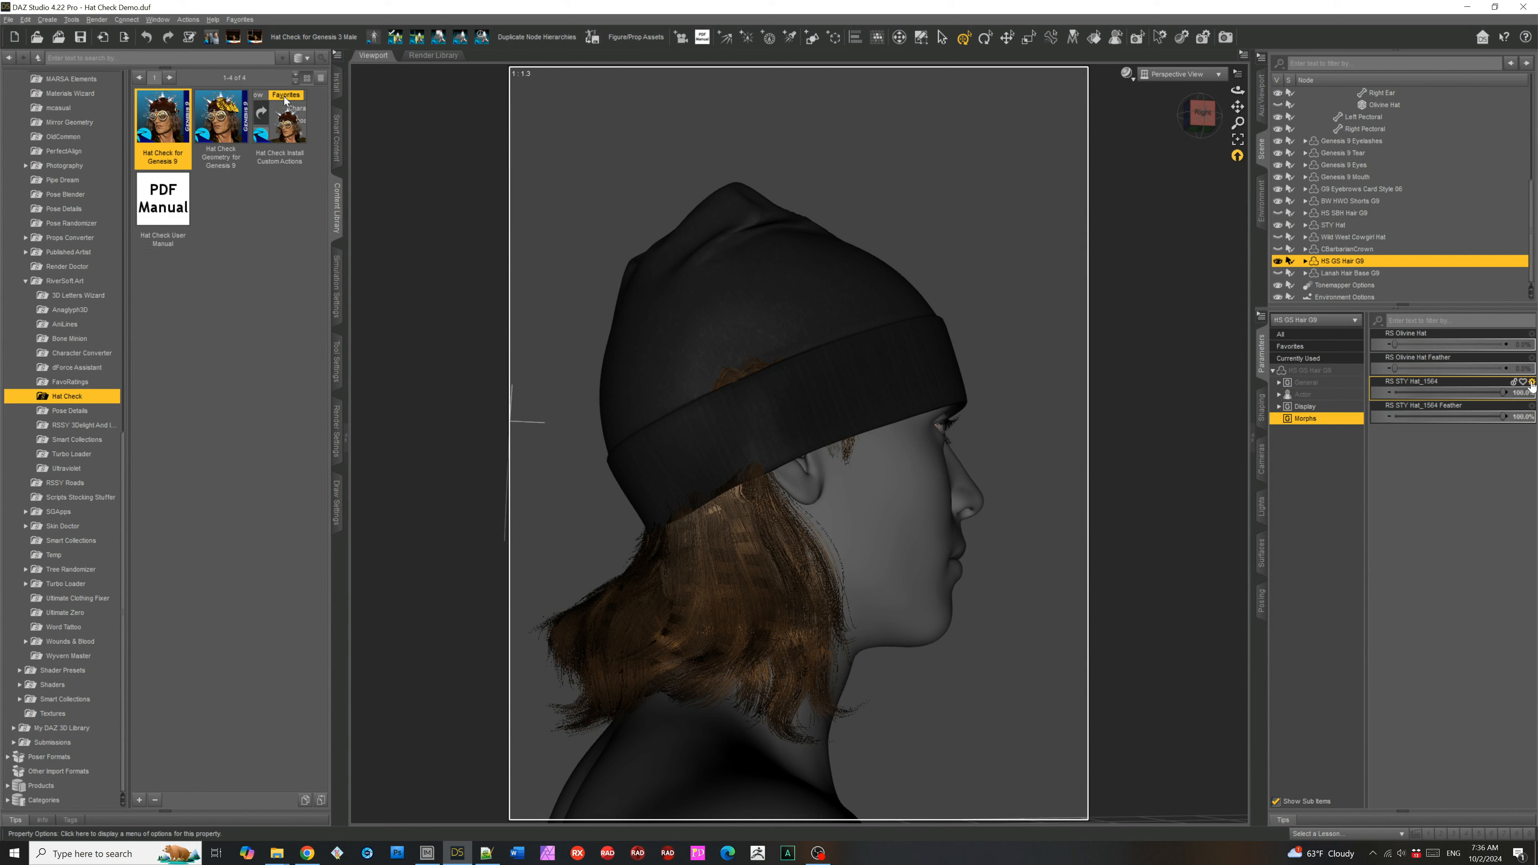
pyautogui.click(1523, 394)
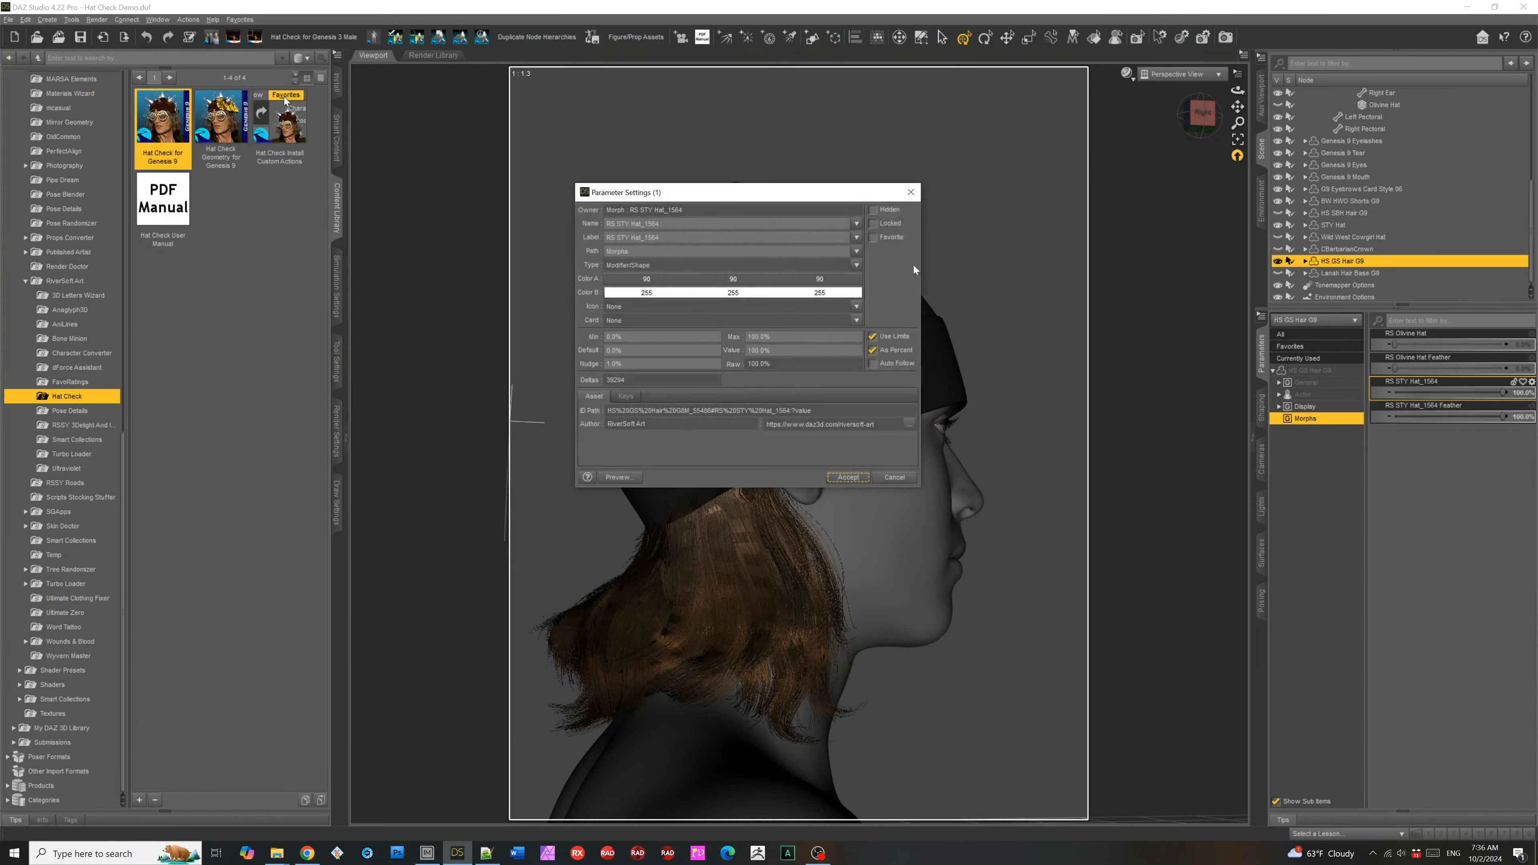
pyautogui.click(875, 337)
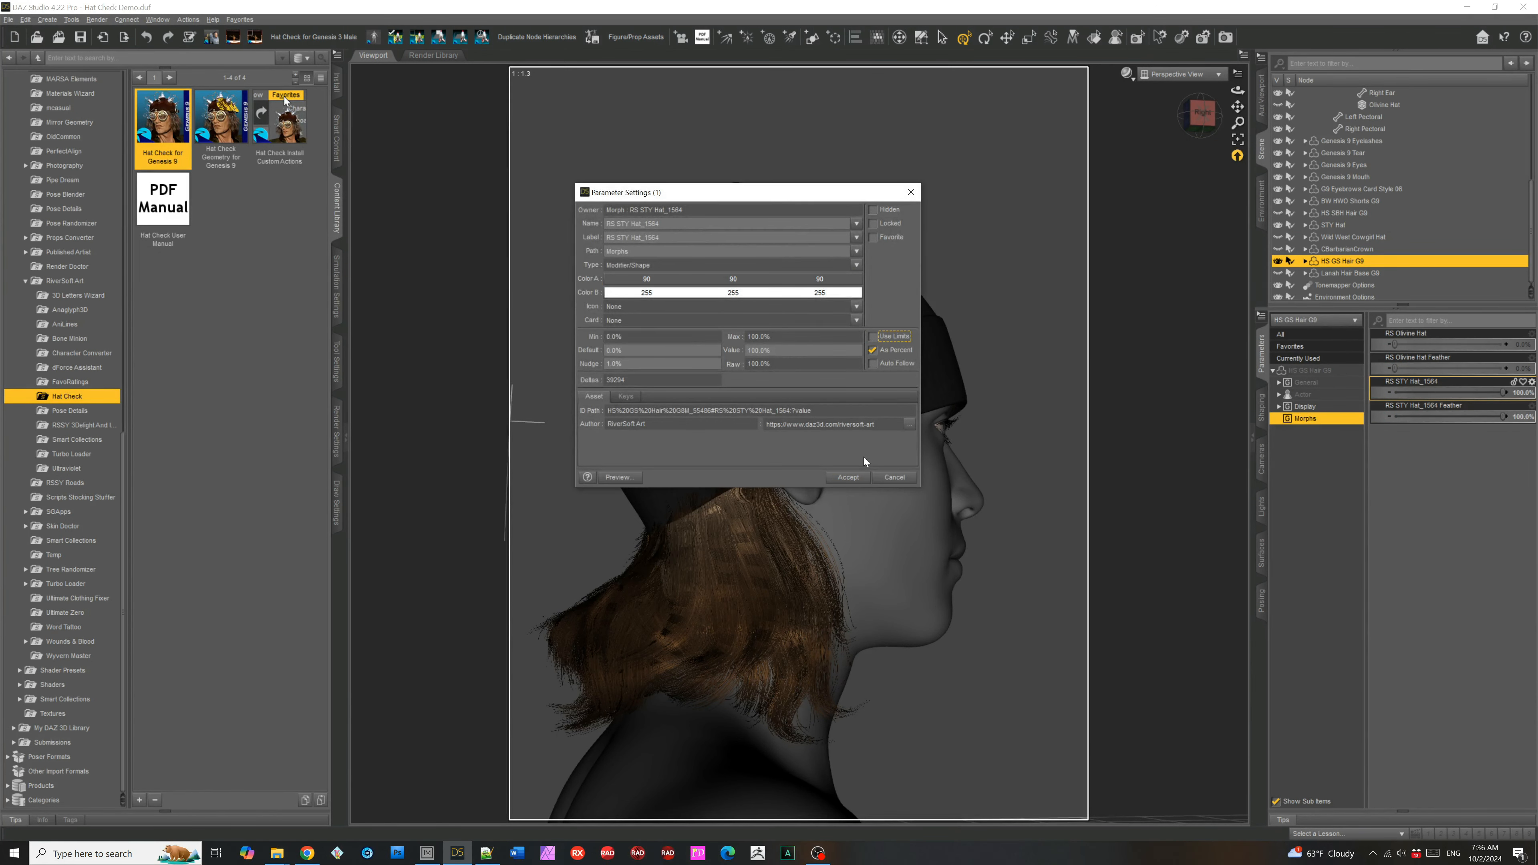
pyautogui.click(848, 478)
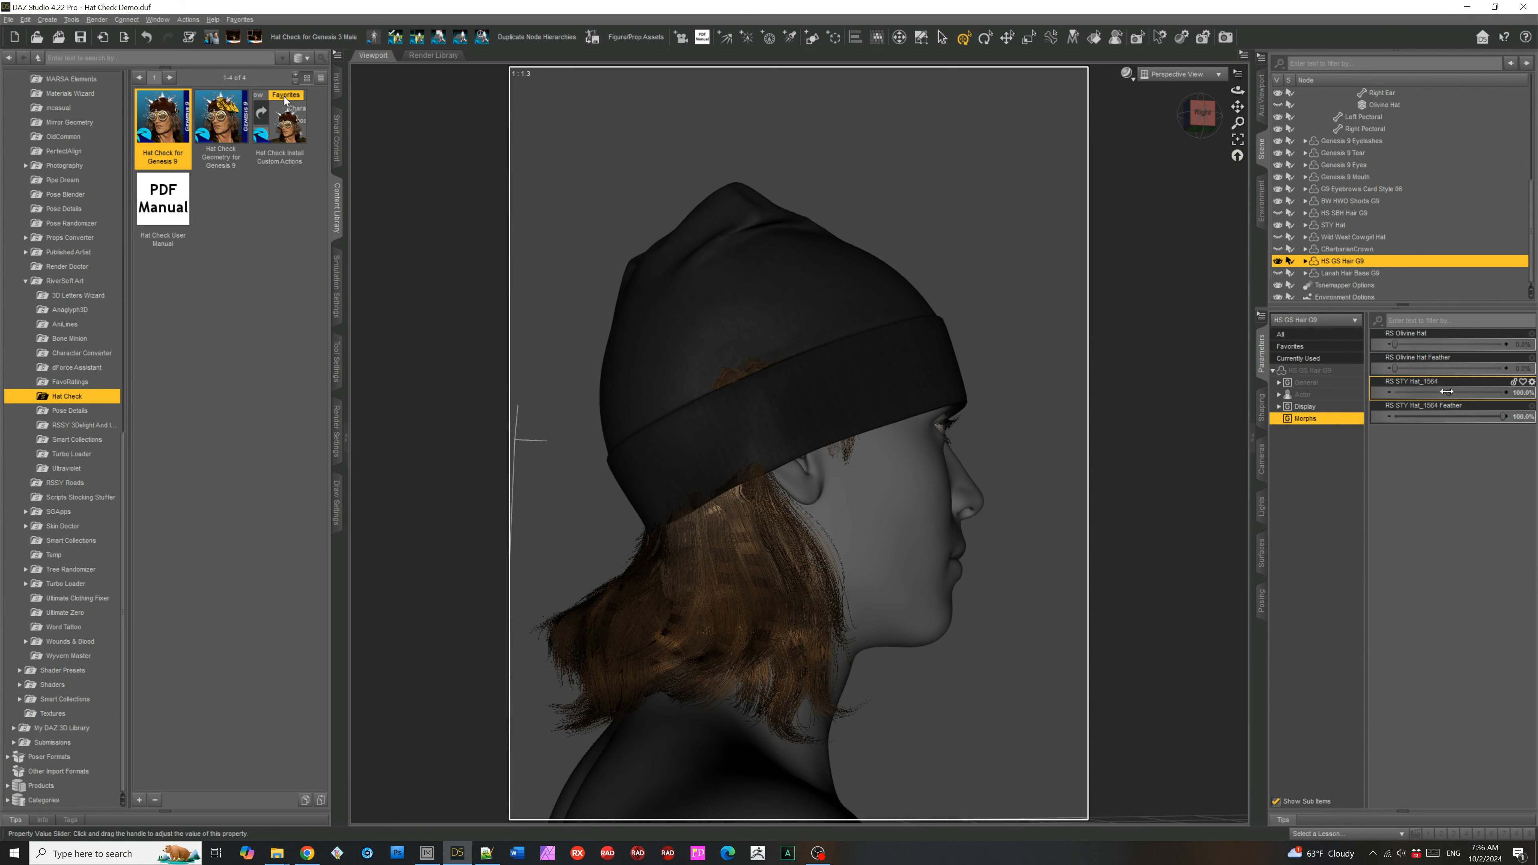
pyautogui.moveTo(1449, 393); pyautogui.dragTo(1469, 392)
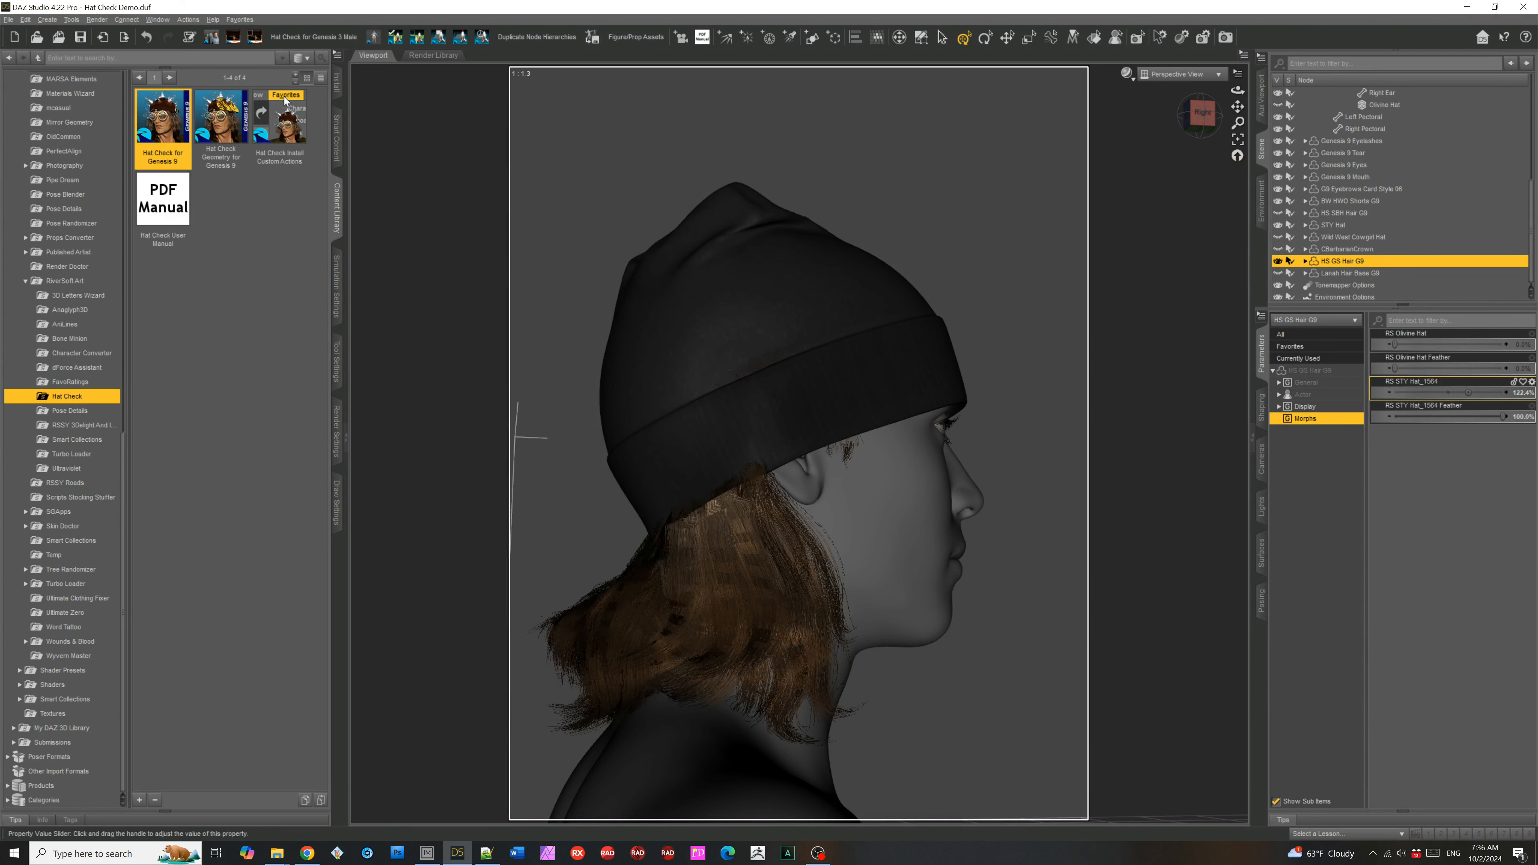
pyautogui.click(1203, 123)
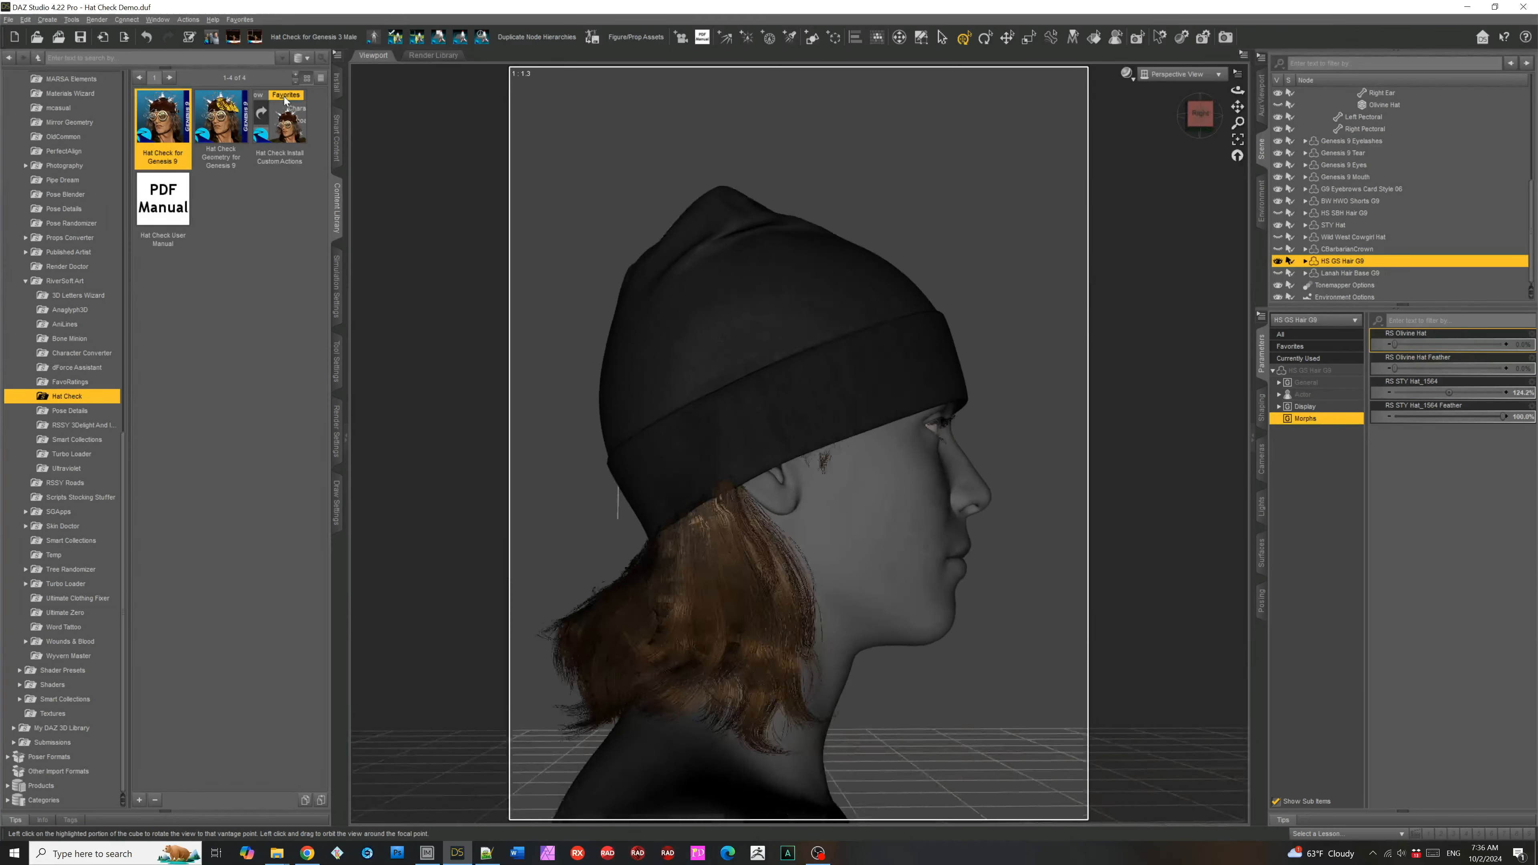
pyautogui.moveTo(1204, 123); pyautogui.dragTo(1267, 113)
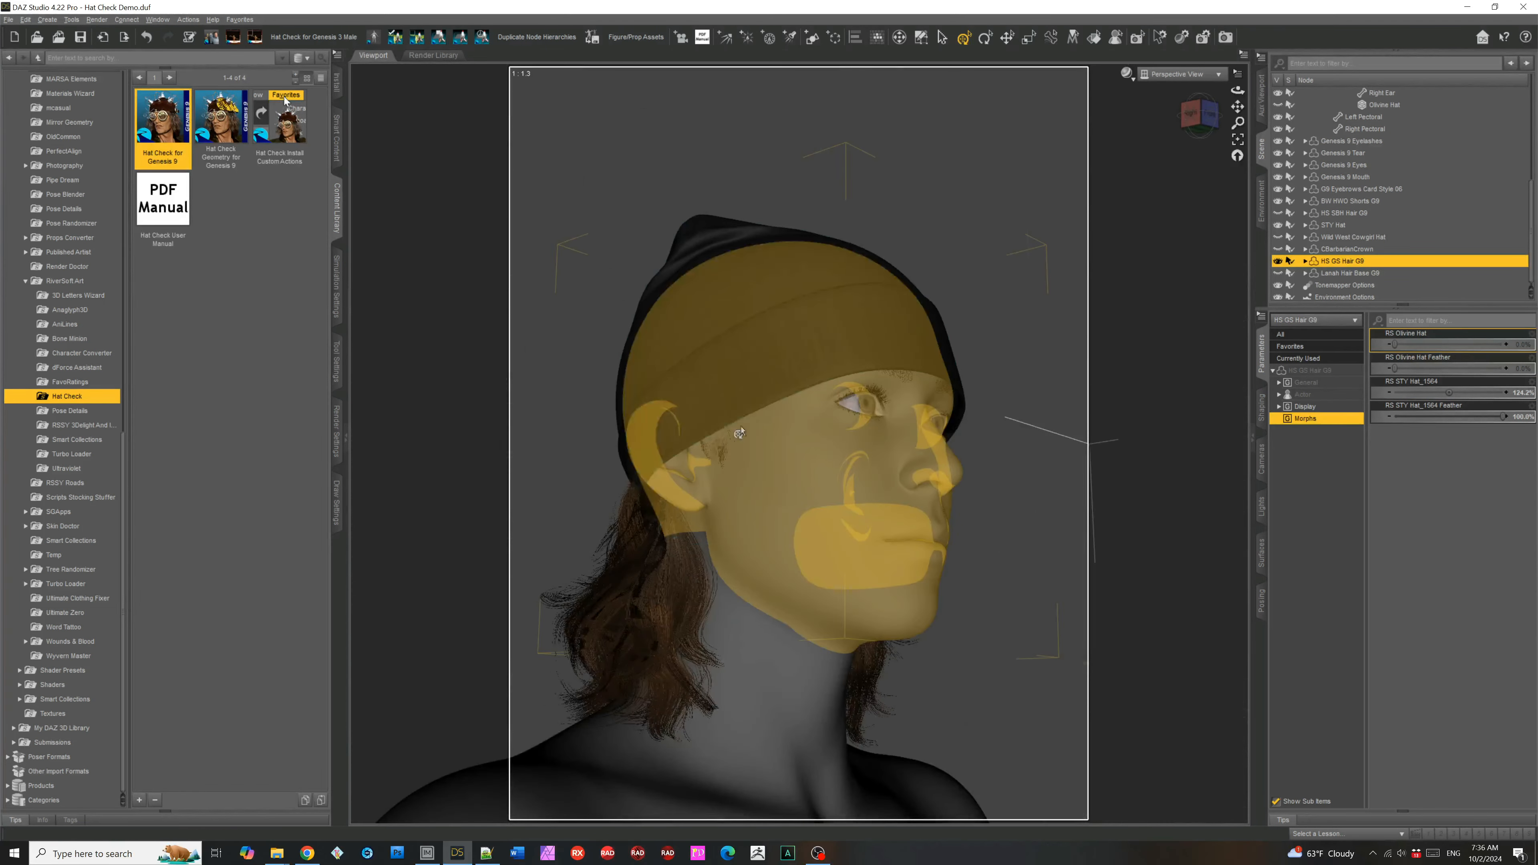
# - Turn off limits for the RS STY Hat_1564 Feather morph, raise it above 100%, and check the hair from behind
pyautogui.click(1532, 406)
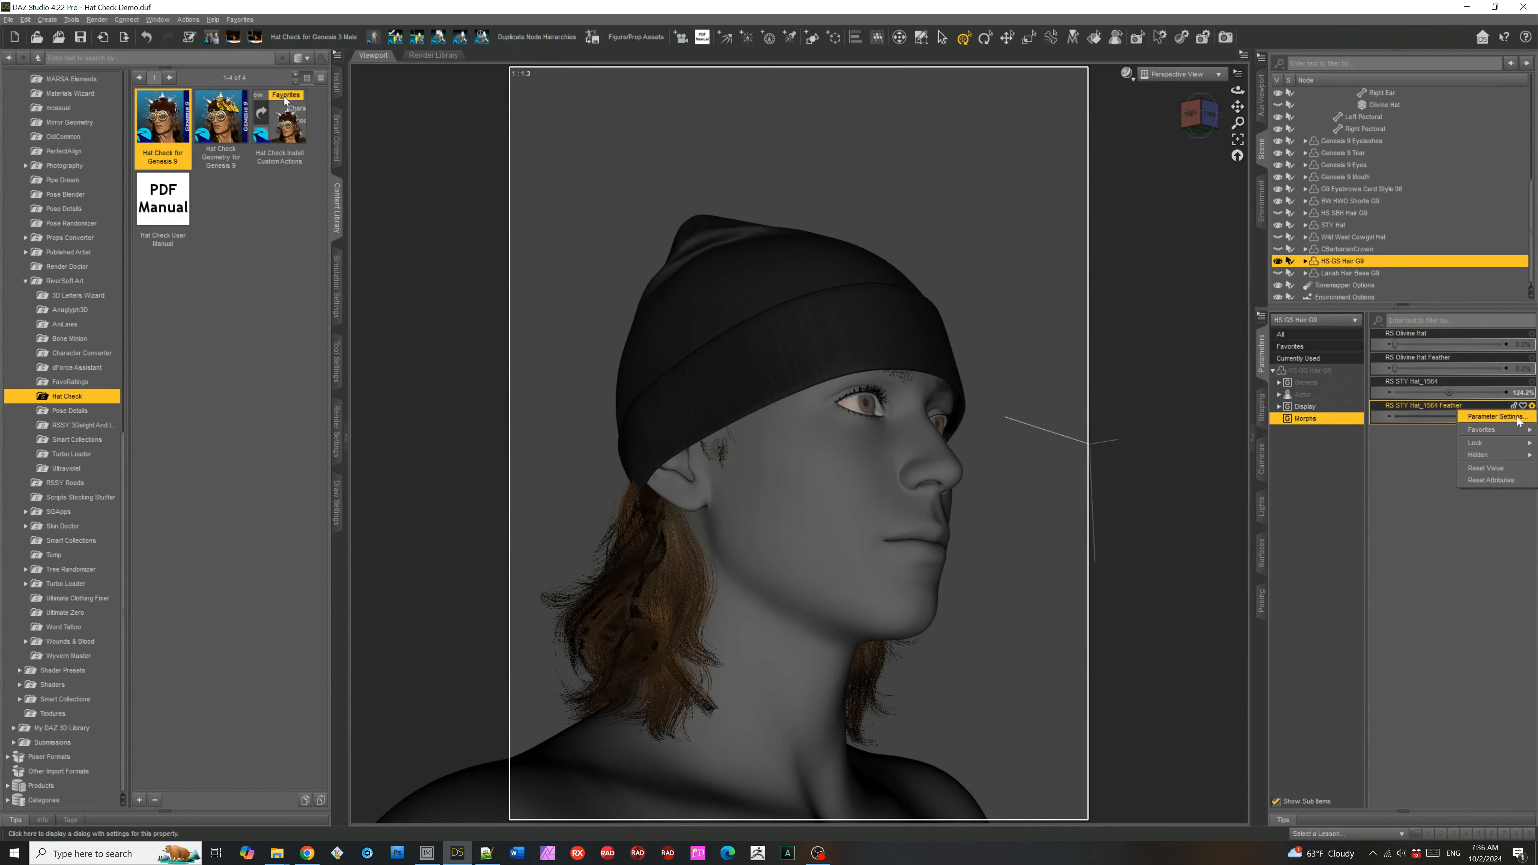
pyautogui.click(1495, 416)
pyautogui.click(879, 340)
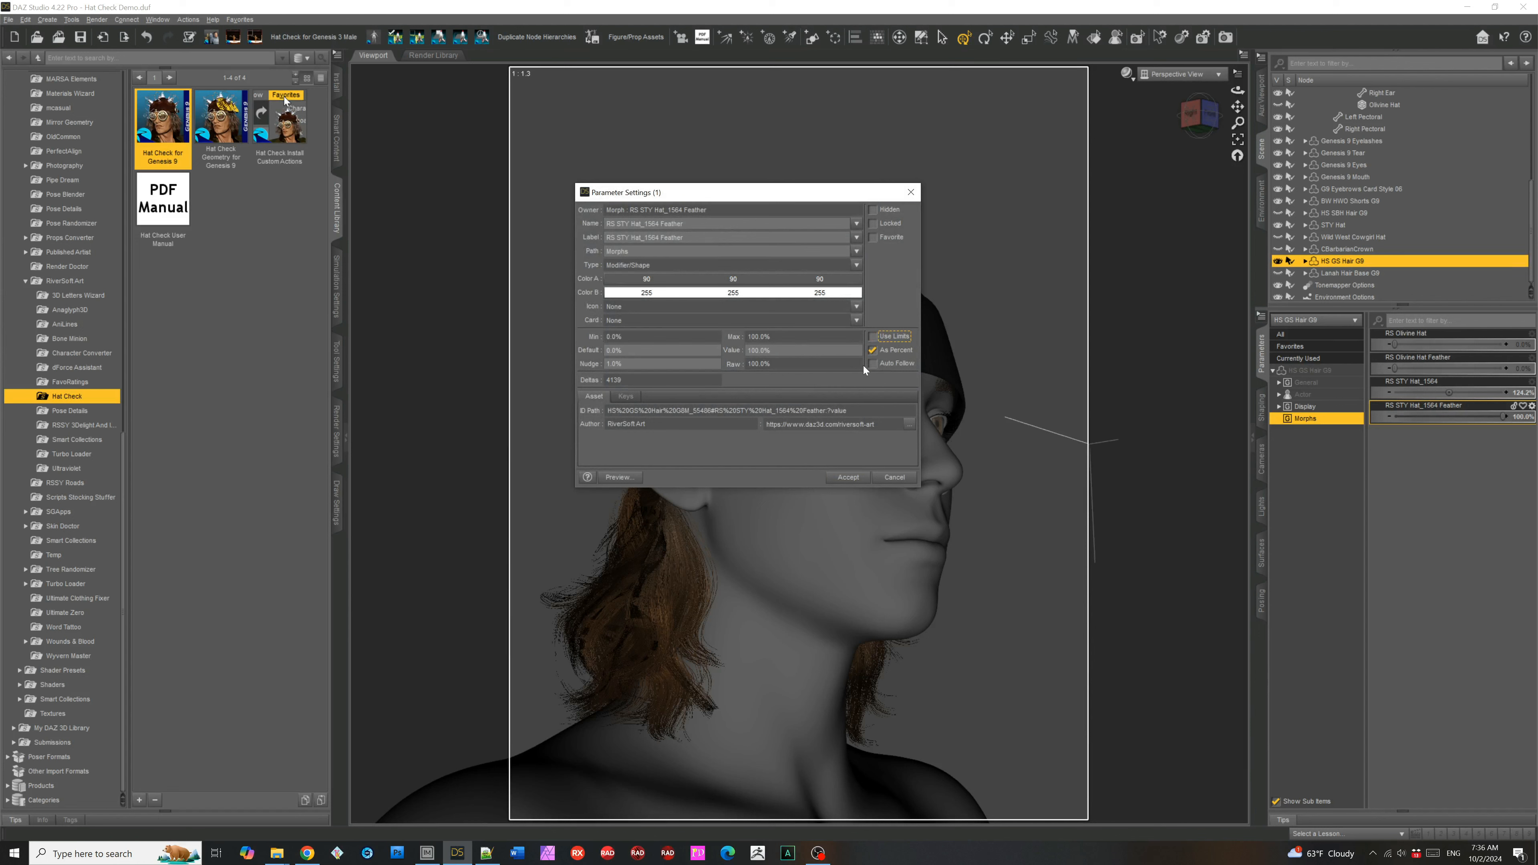
pyautogui.click(847, 478)
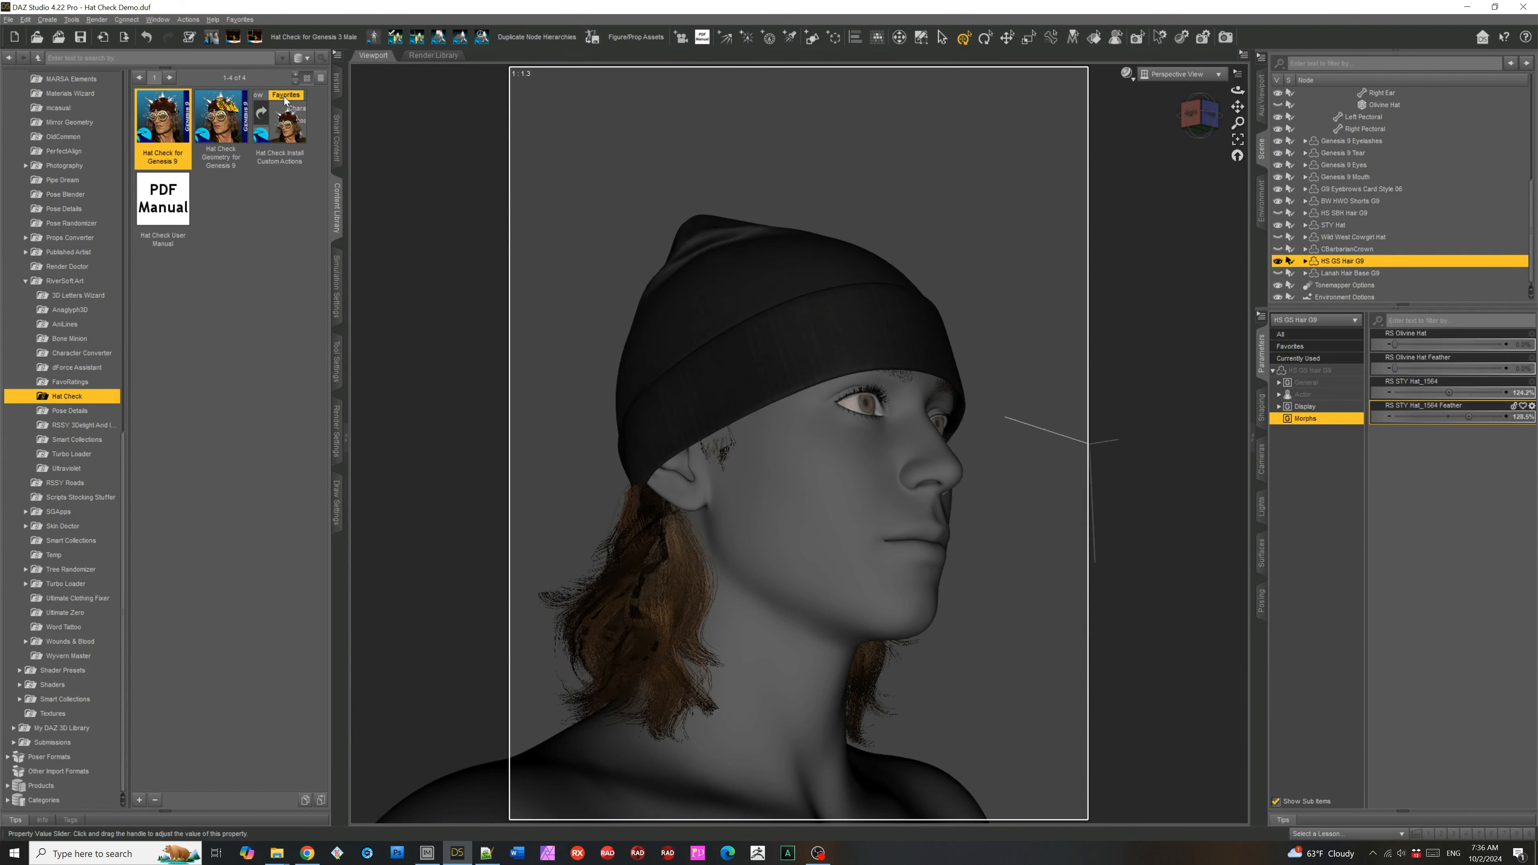
pyautogui.moveTo(1472, 417); pyautogui.dragTo(1475, 417)
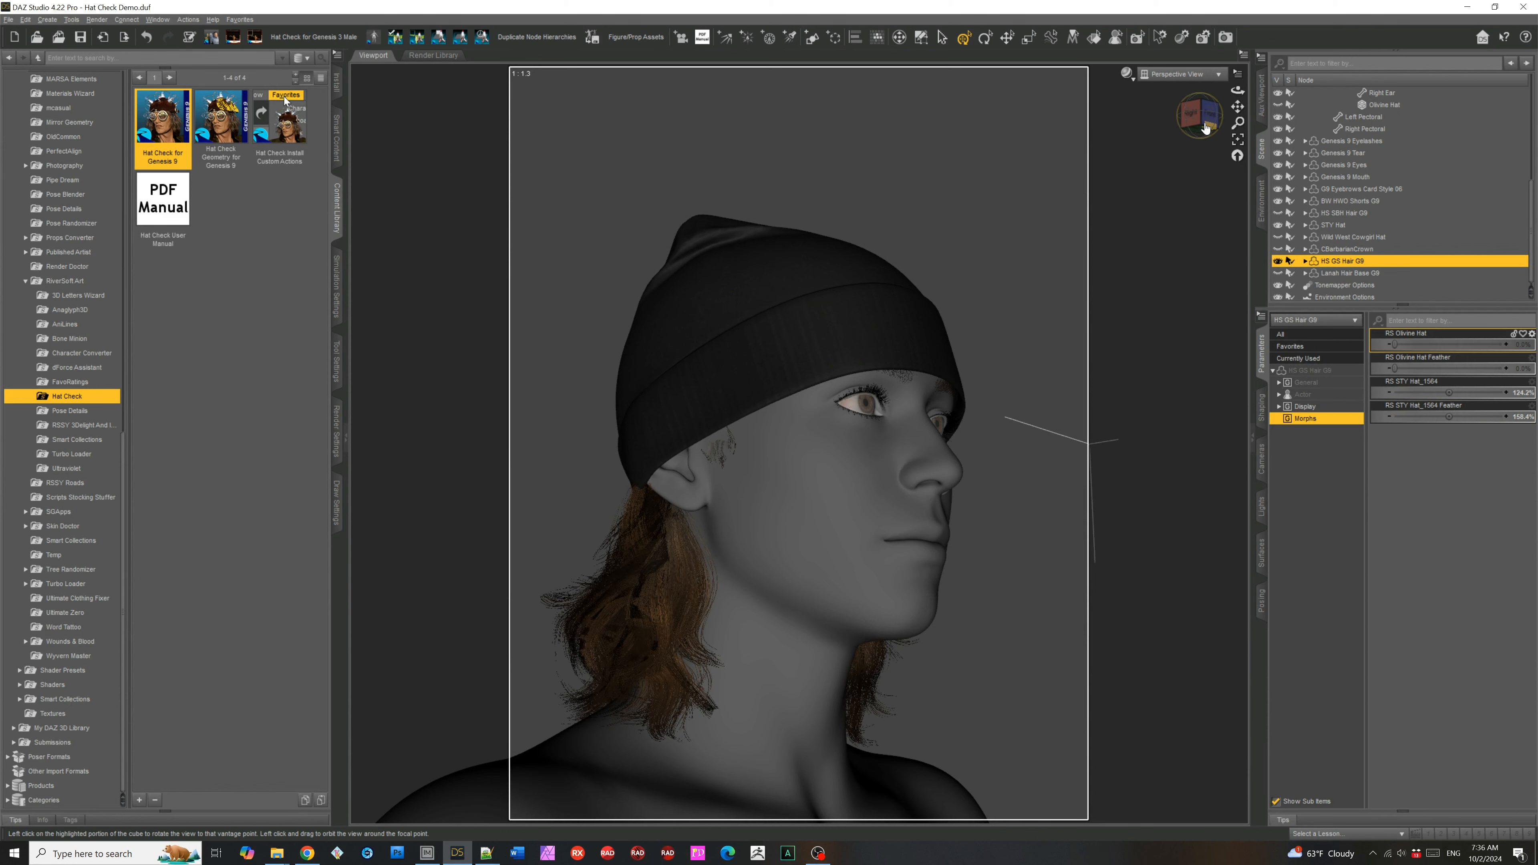
pyautogui.moveTo(1205, 127); pyautogui.dragTo(1309, 129)
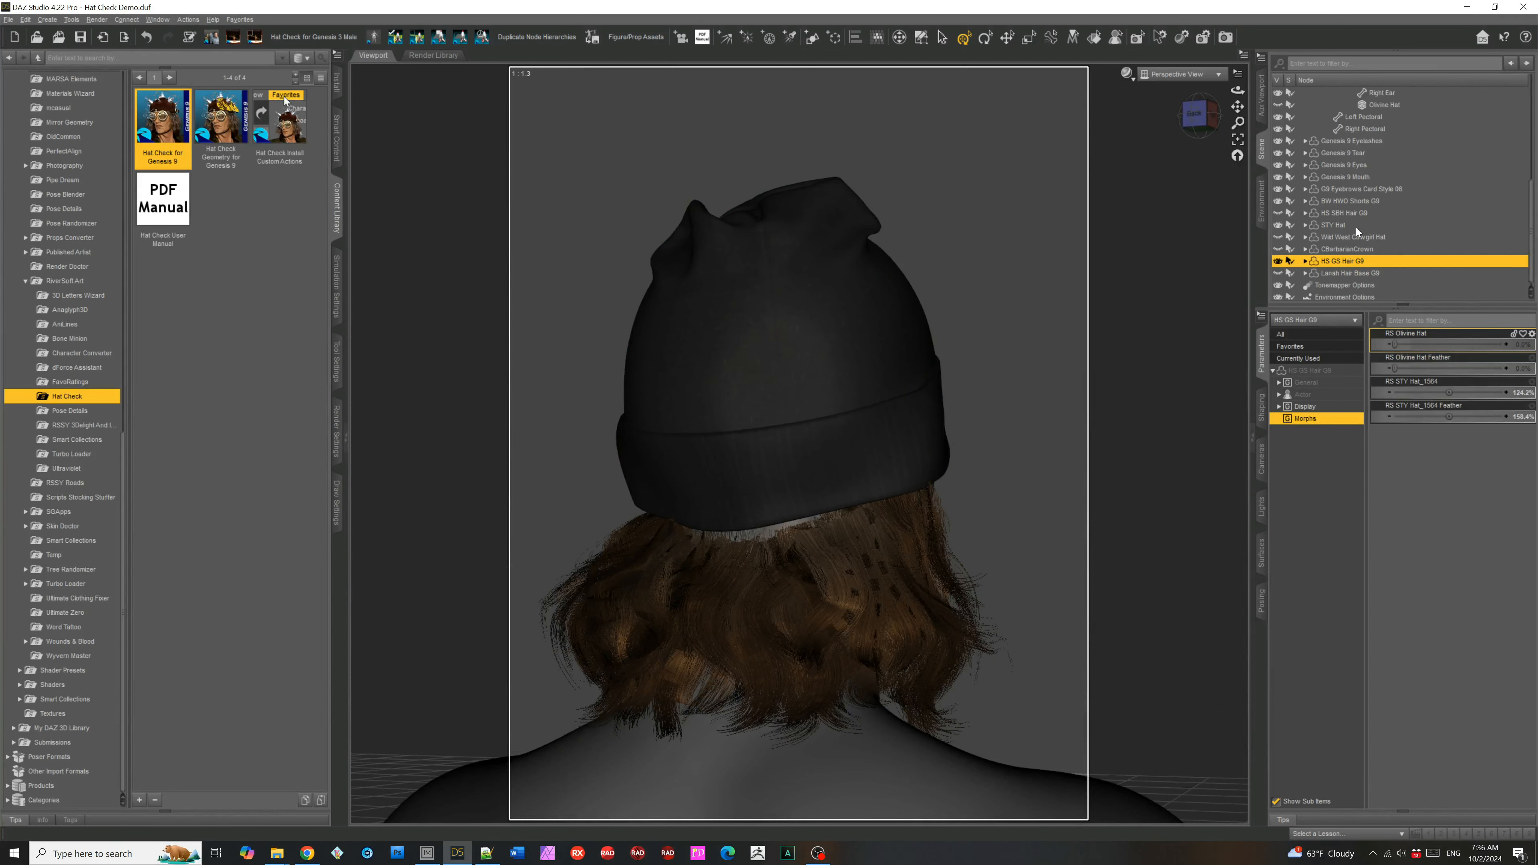
# - Preview the viewport in NVIDIA Iray and compare RS STY Hat_1564 Feather at 0% and above 100%, leaving it above 100%
pyautogui.click(1127, 74)
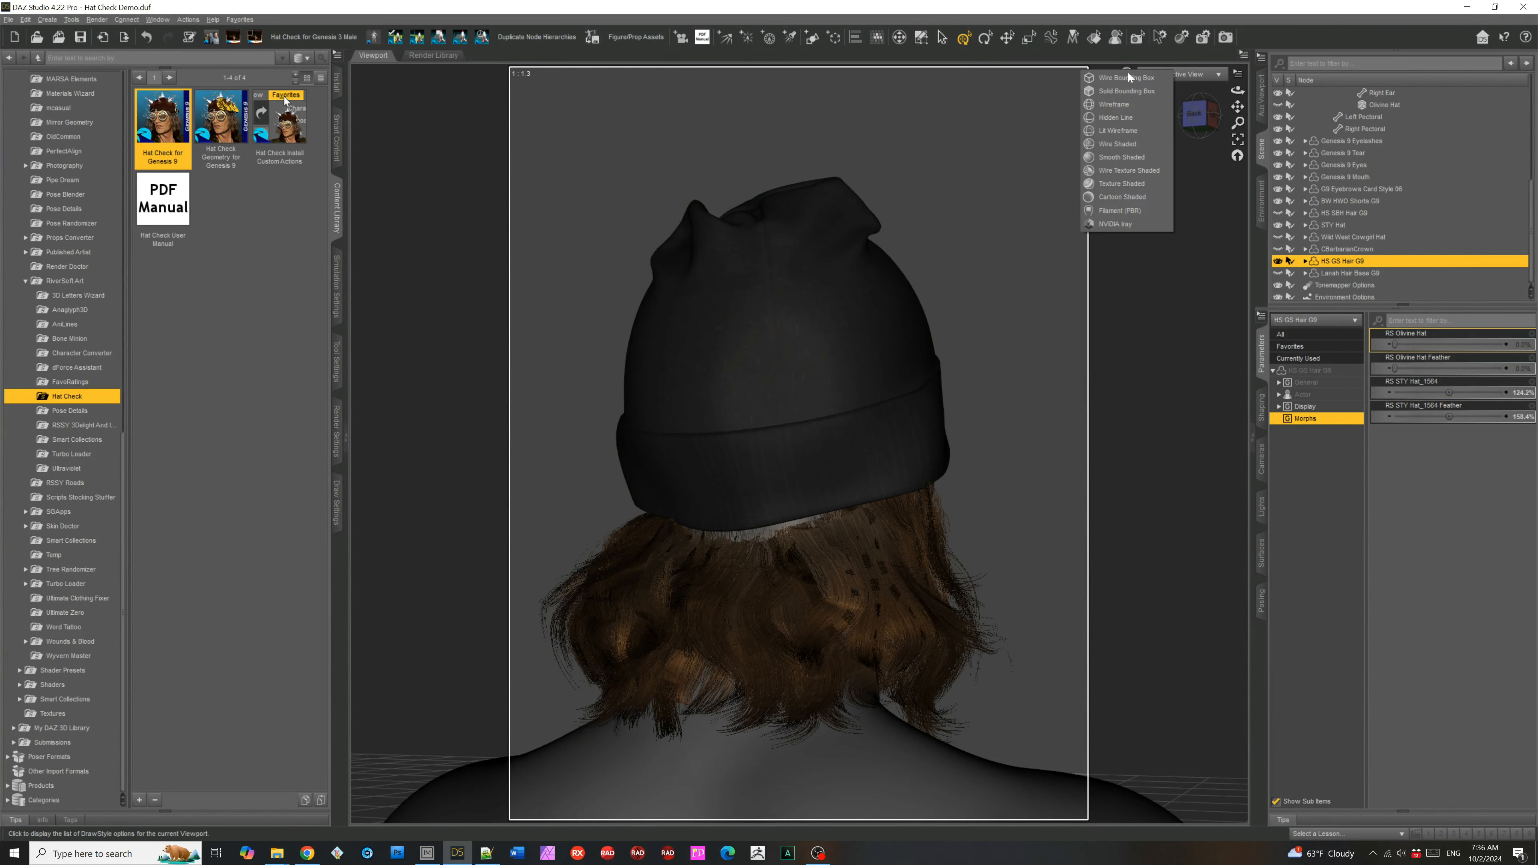
pyautogui.click(1112, 225)
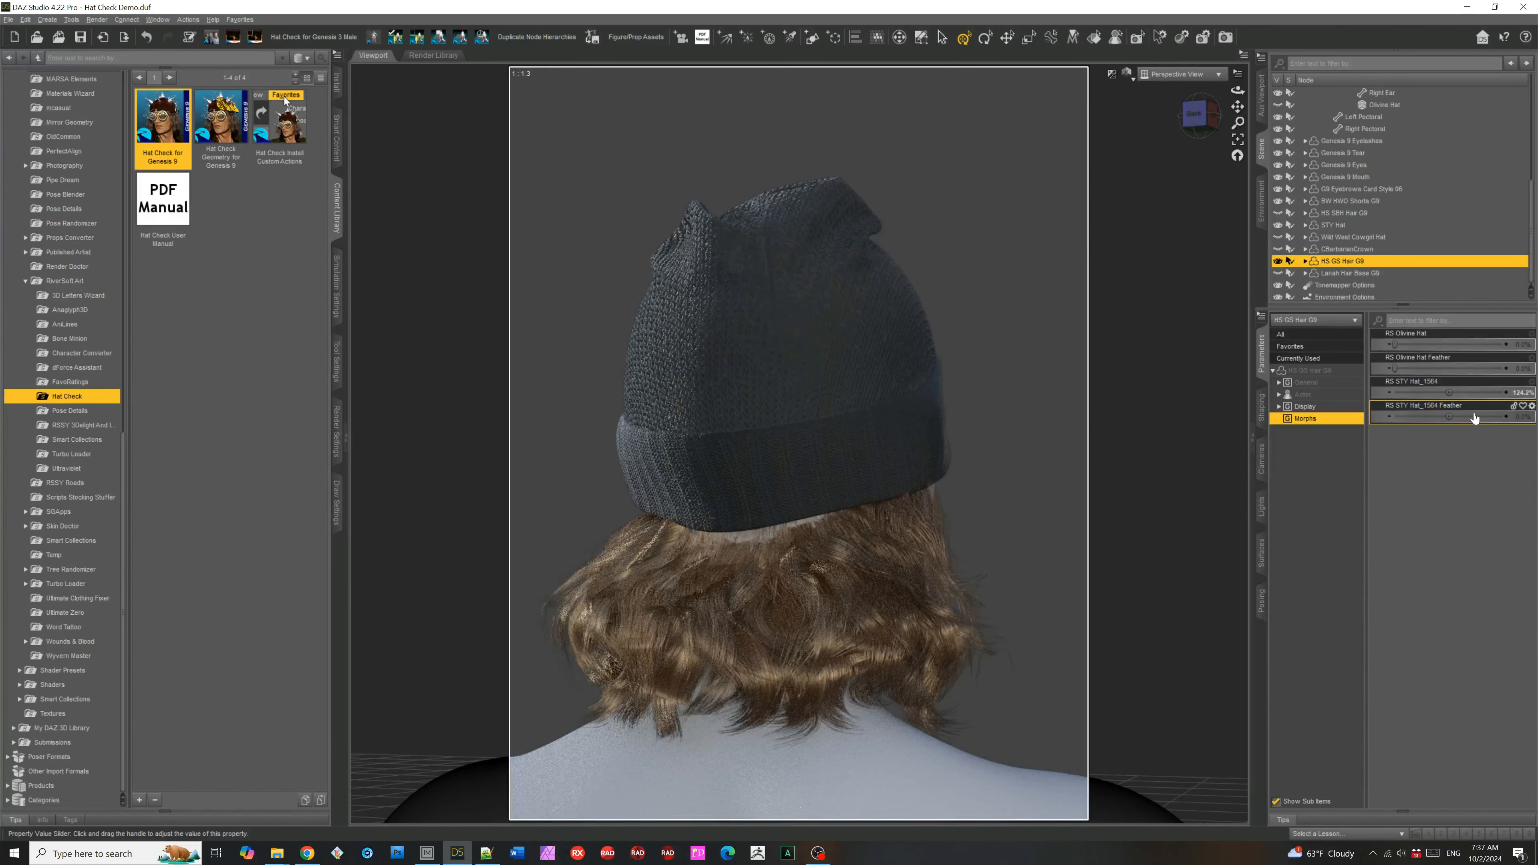
pyautogui.click(1474, 417)
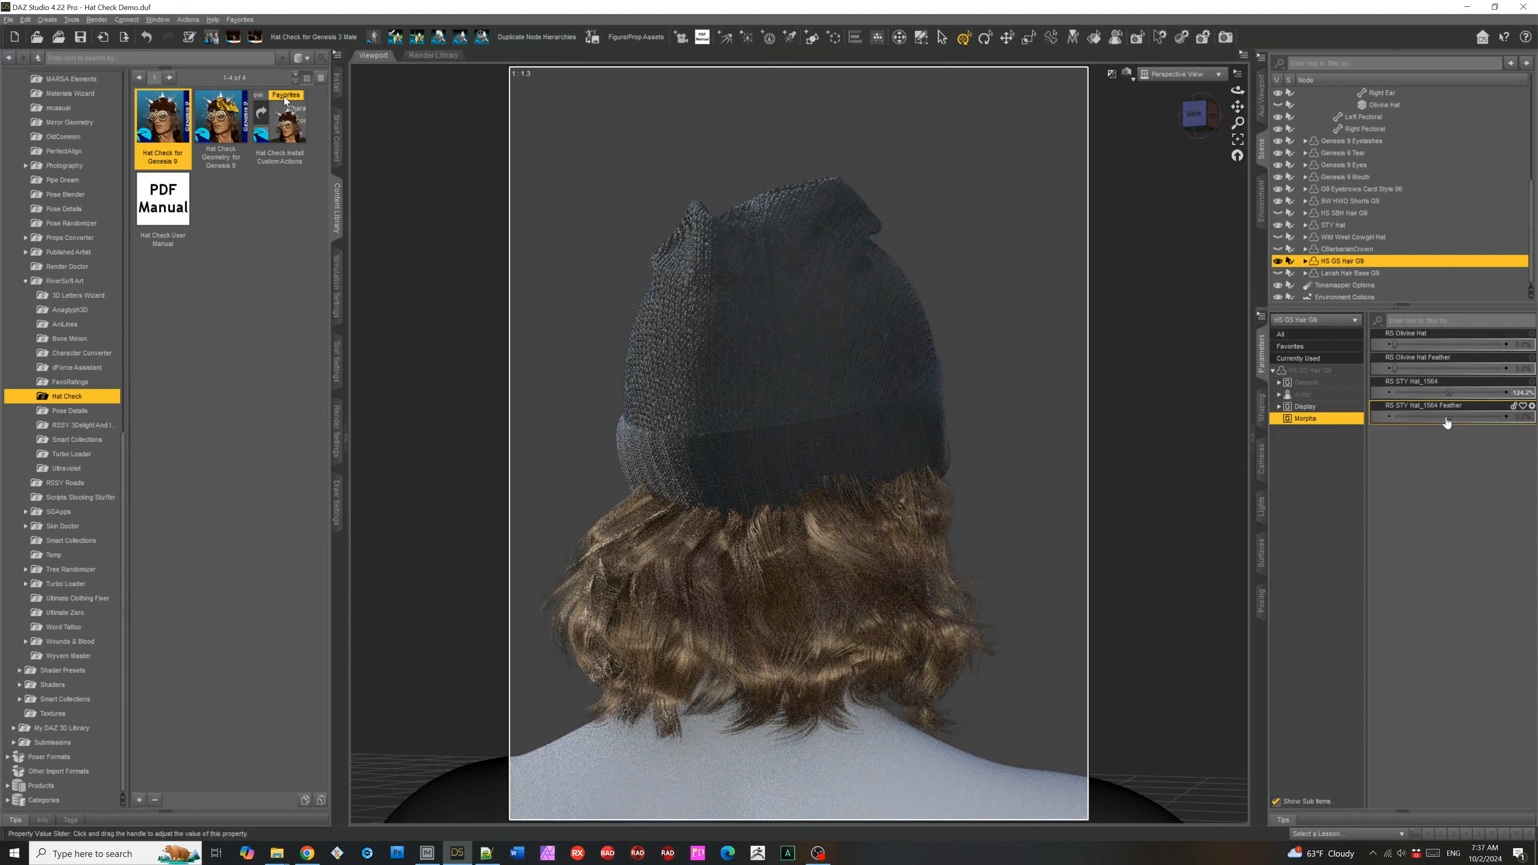
pyautogui.moveTo(1448, 423)
pyautogui.mouseDown()
pyautogui.moveTo(1477, 417)
pyautogui.moveTo(1445, 421)
pyautogui.mouseUp()
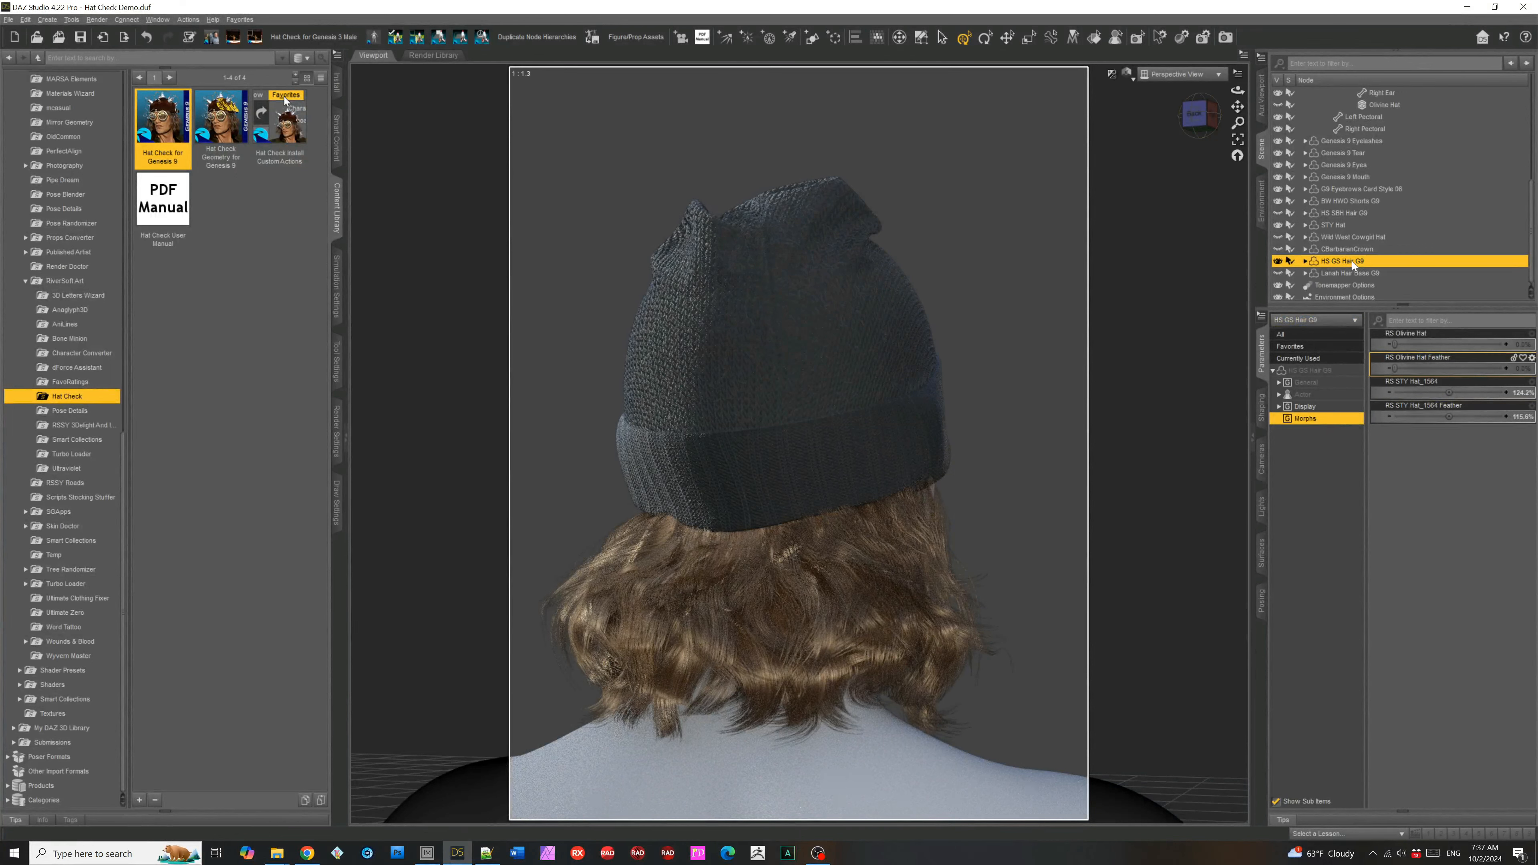
# - Add a smoothing modifier to HS GS Hair G9
pyautogui.click(1308, 371)
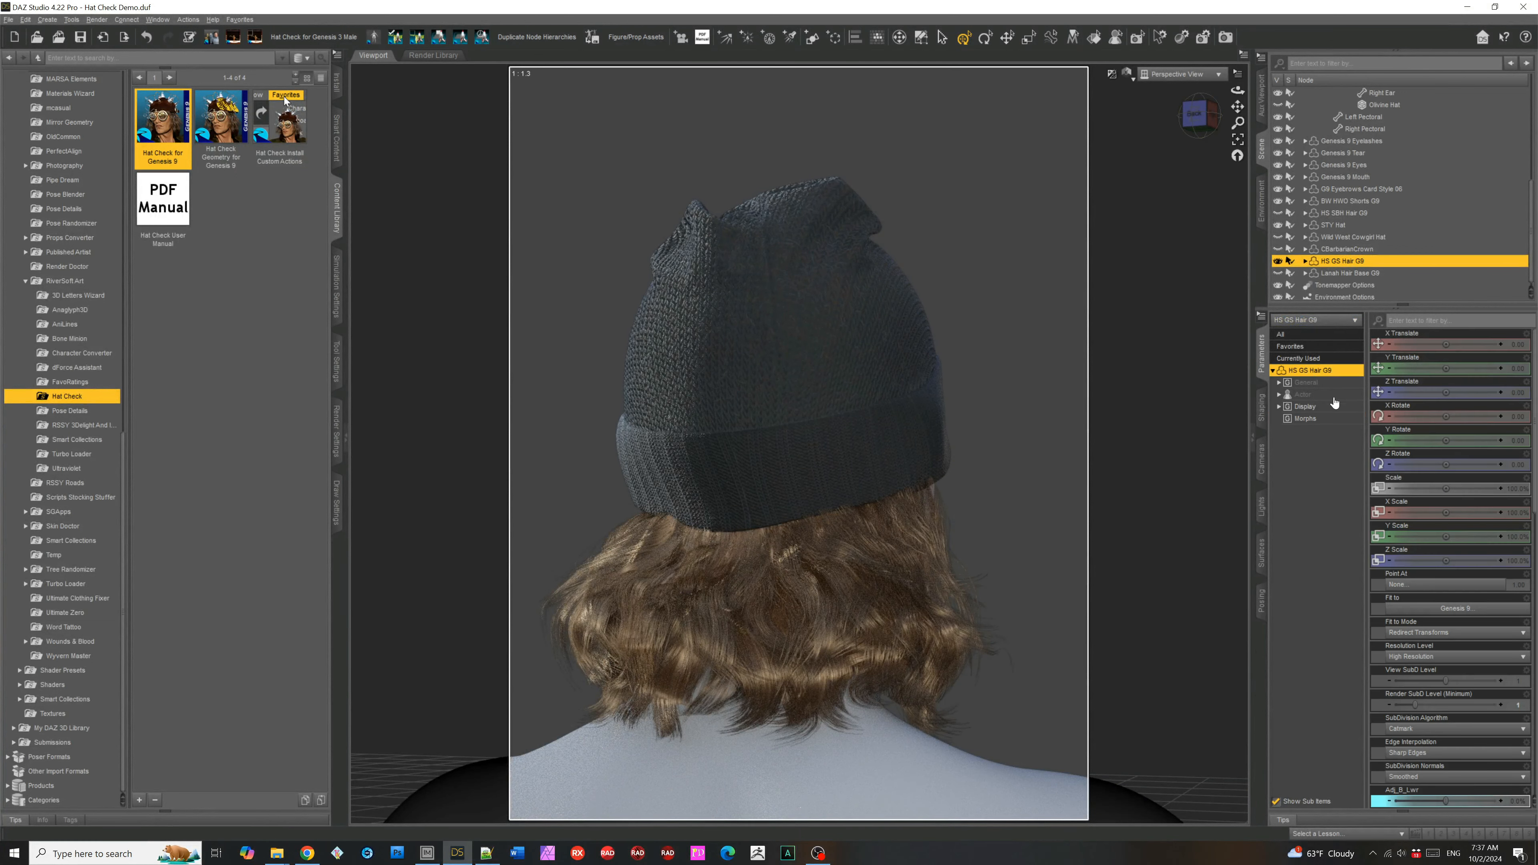
pyautogui.click(1280, 382)
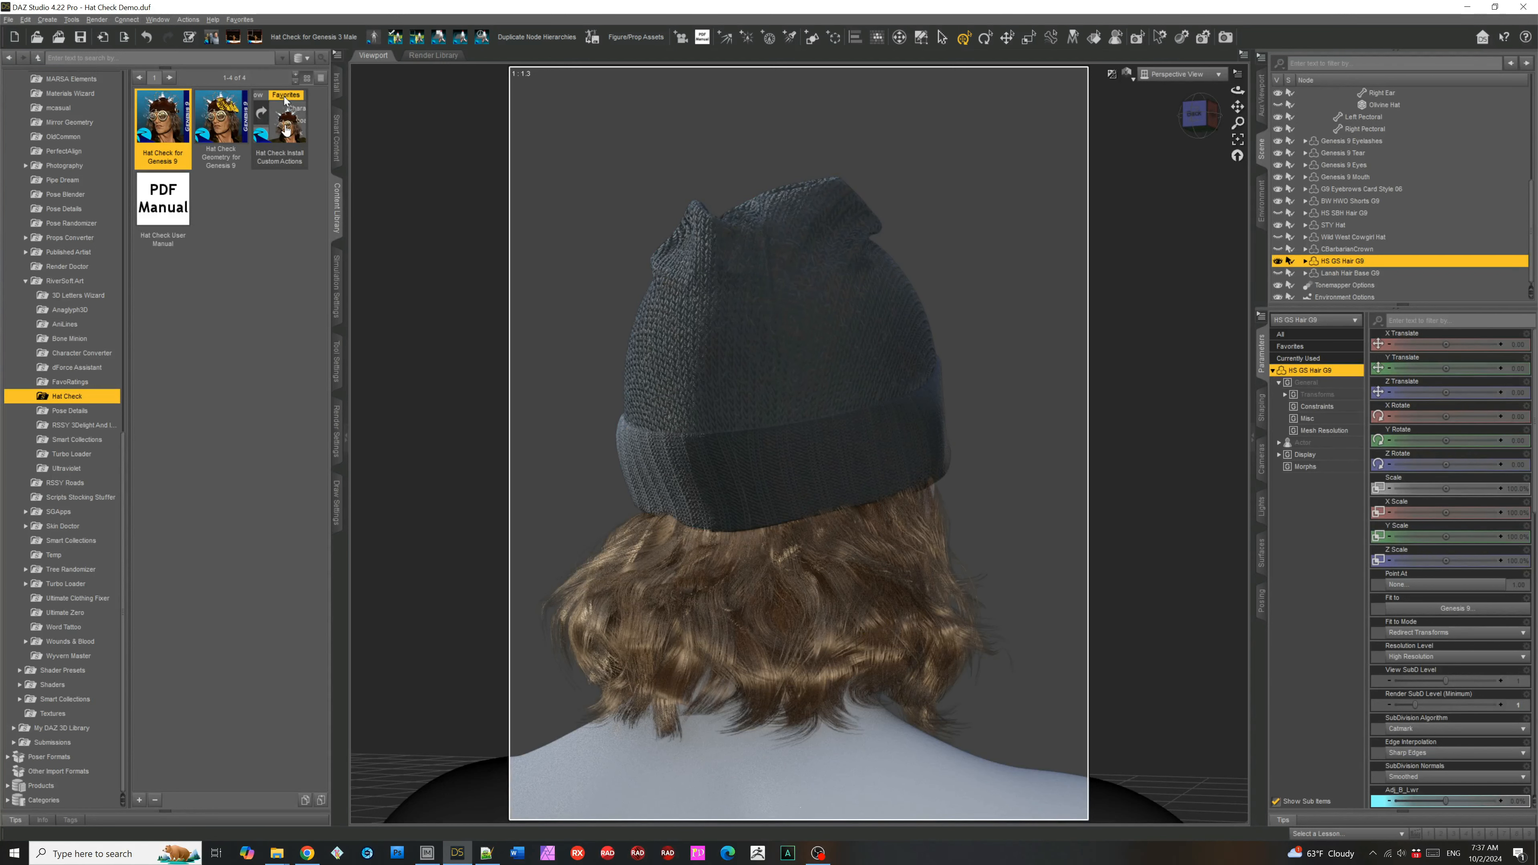
pyautogui.click(25, 19)
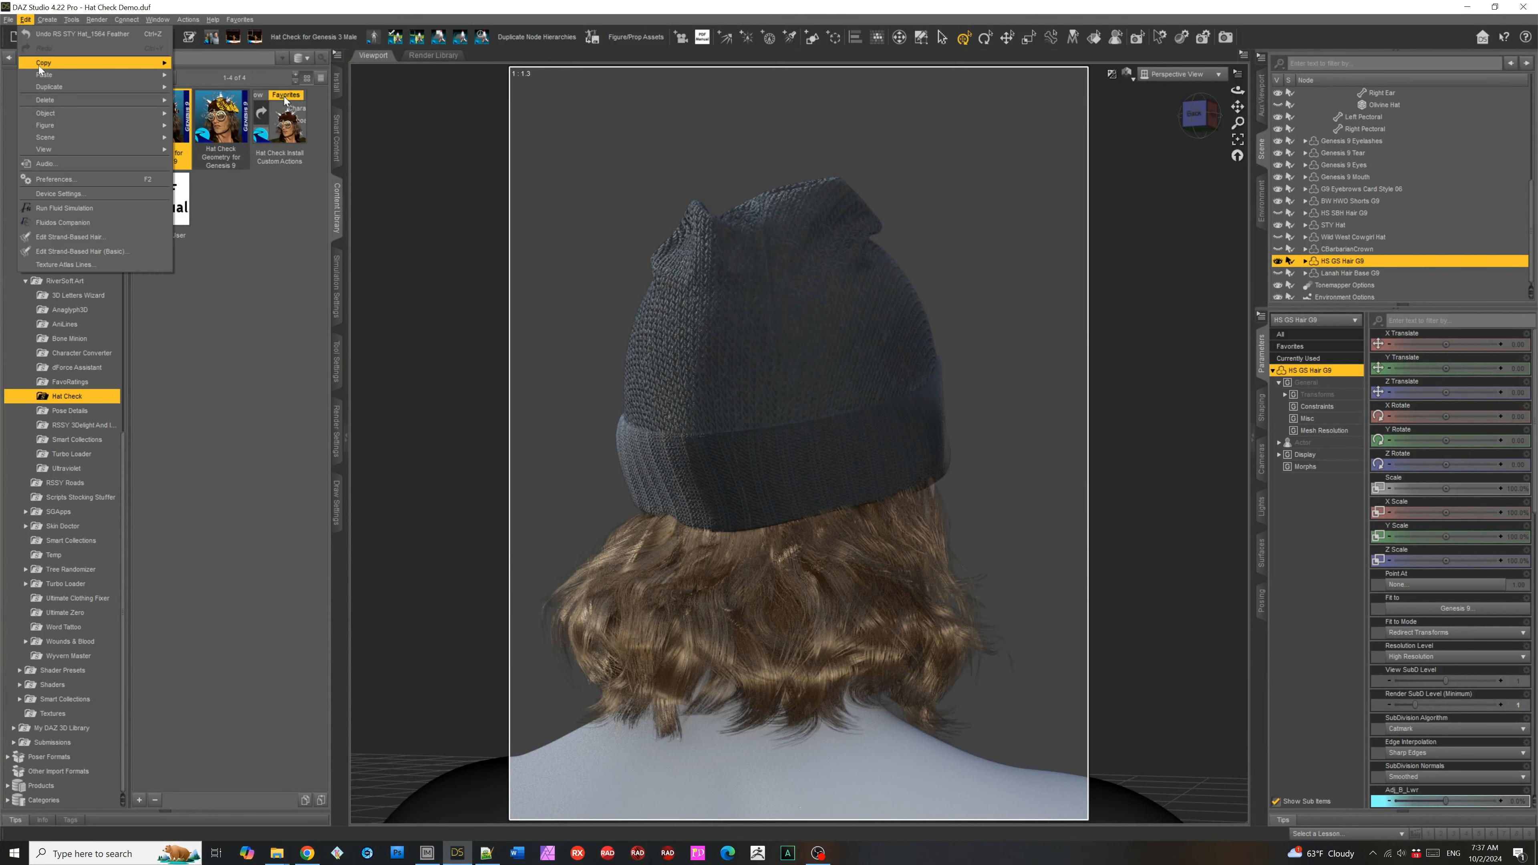
pyautogui.moveTo(61, 112)
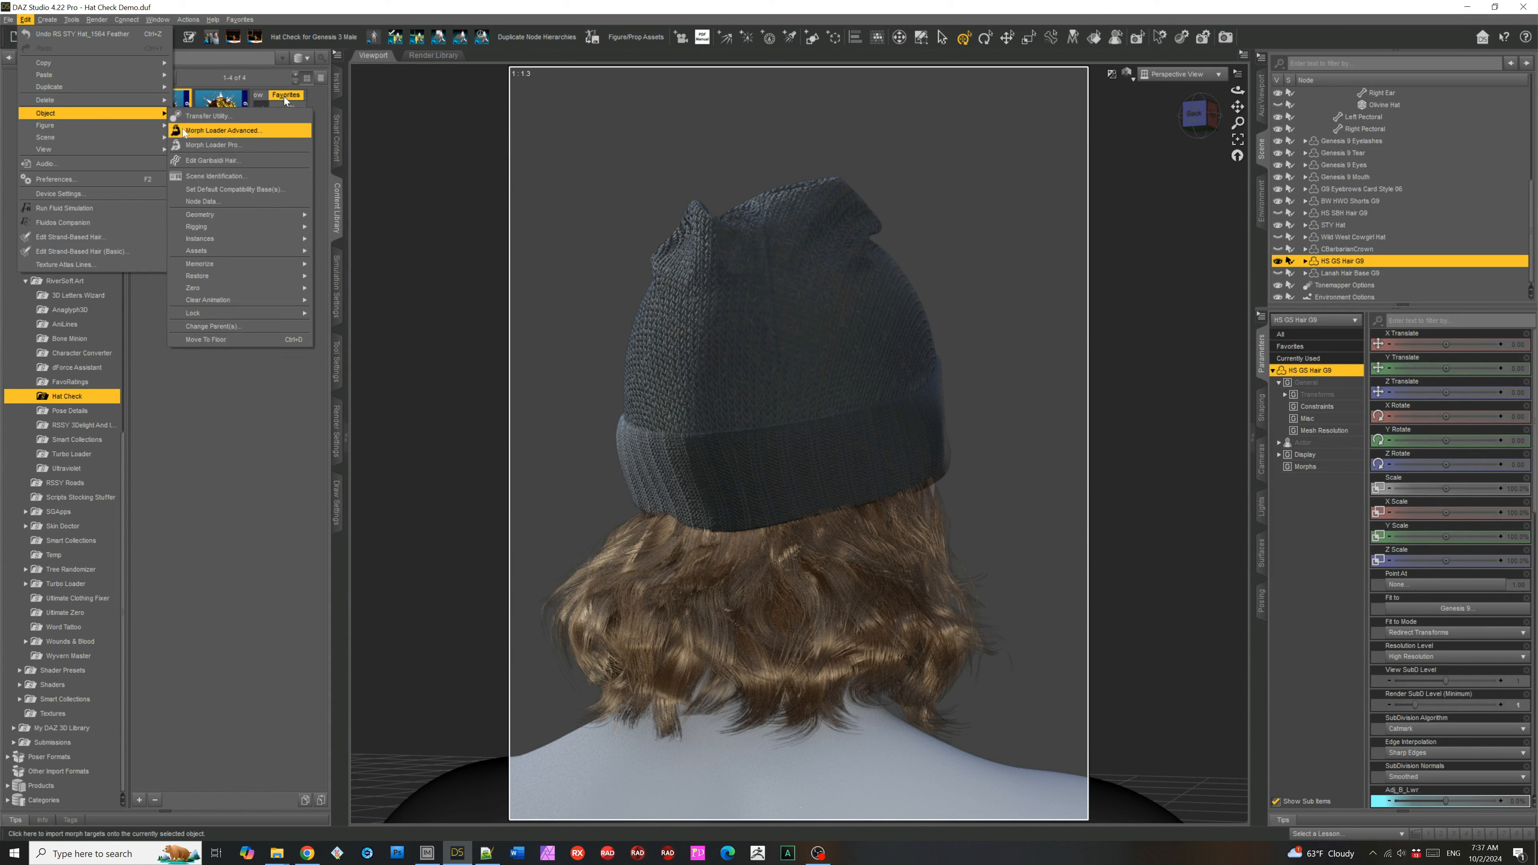
pyautogui.moveTo(239, 215)
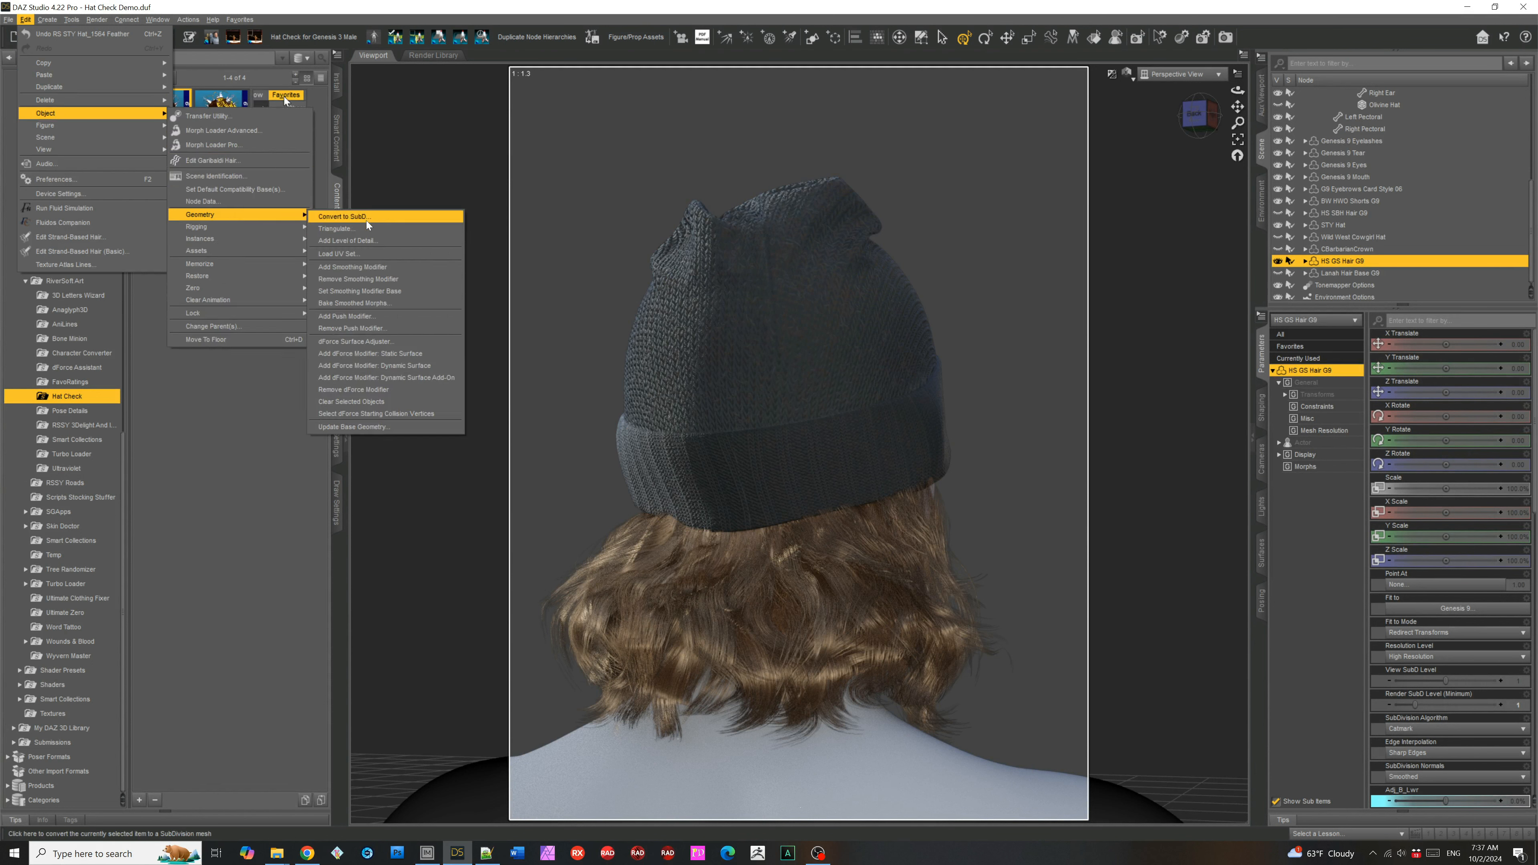
pyautogui.click(369, 269)
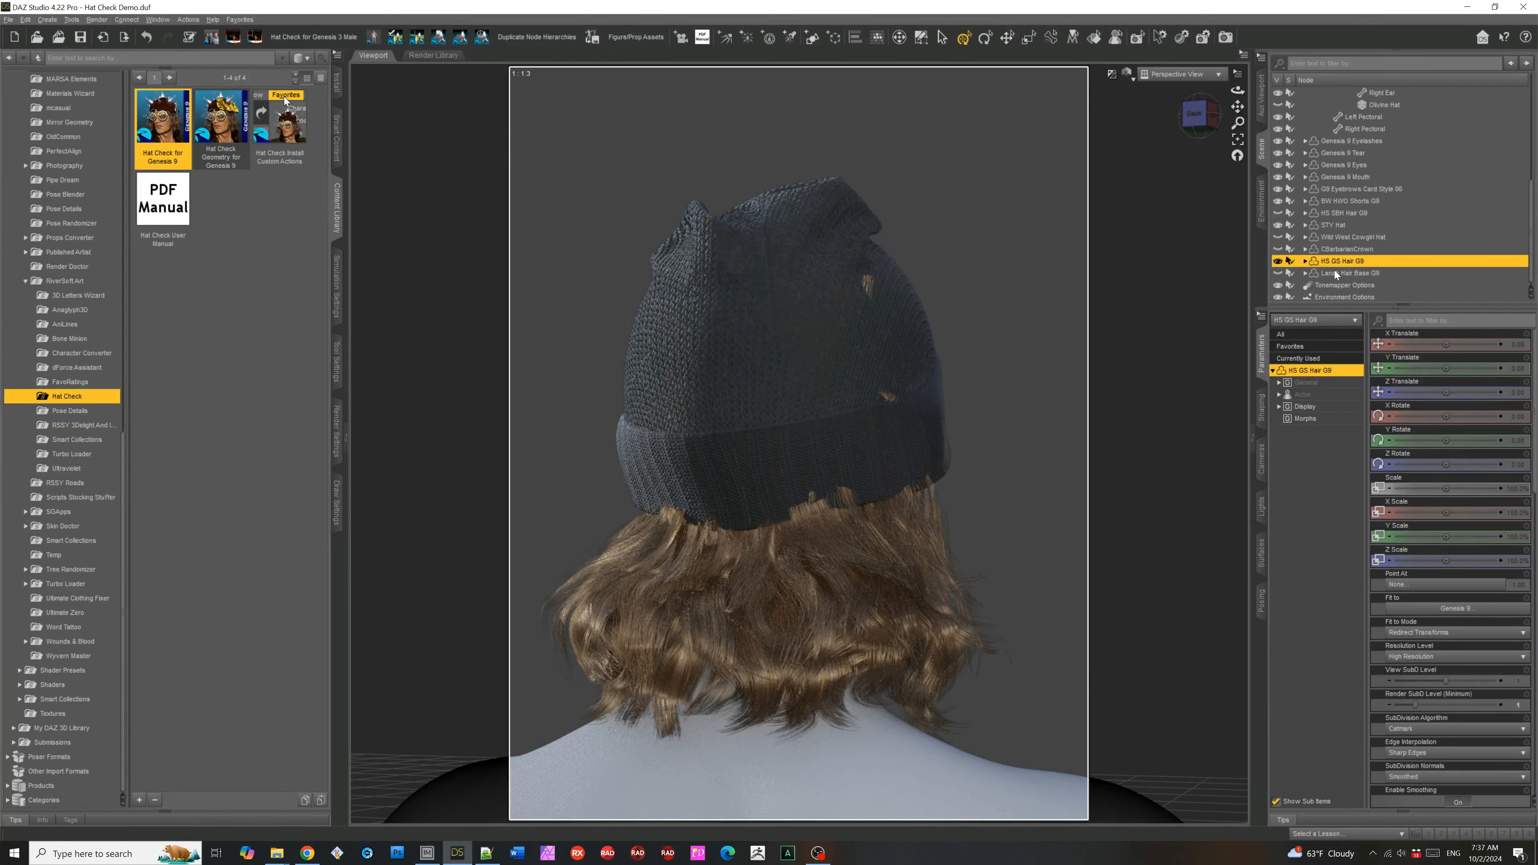
# - Try enlarging the STY Hat with its body_bs_ExpandAll morph, check it from the front, and reset the morph to 0%
pyautogui.click(1334, 224)
pyautogui.click(1337, 372)
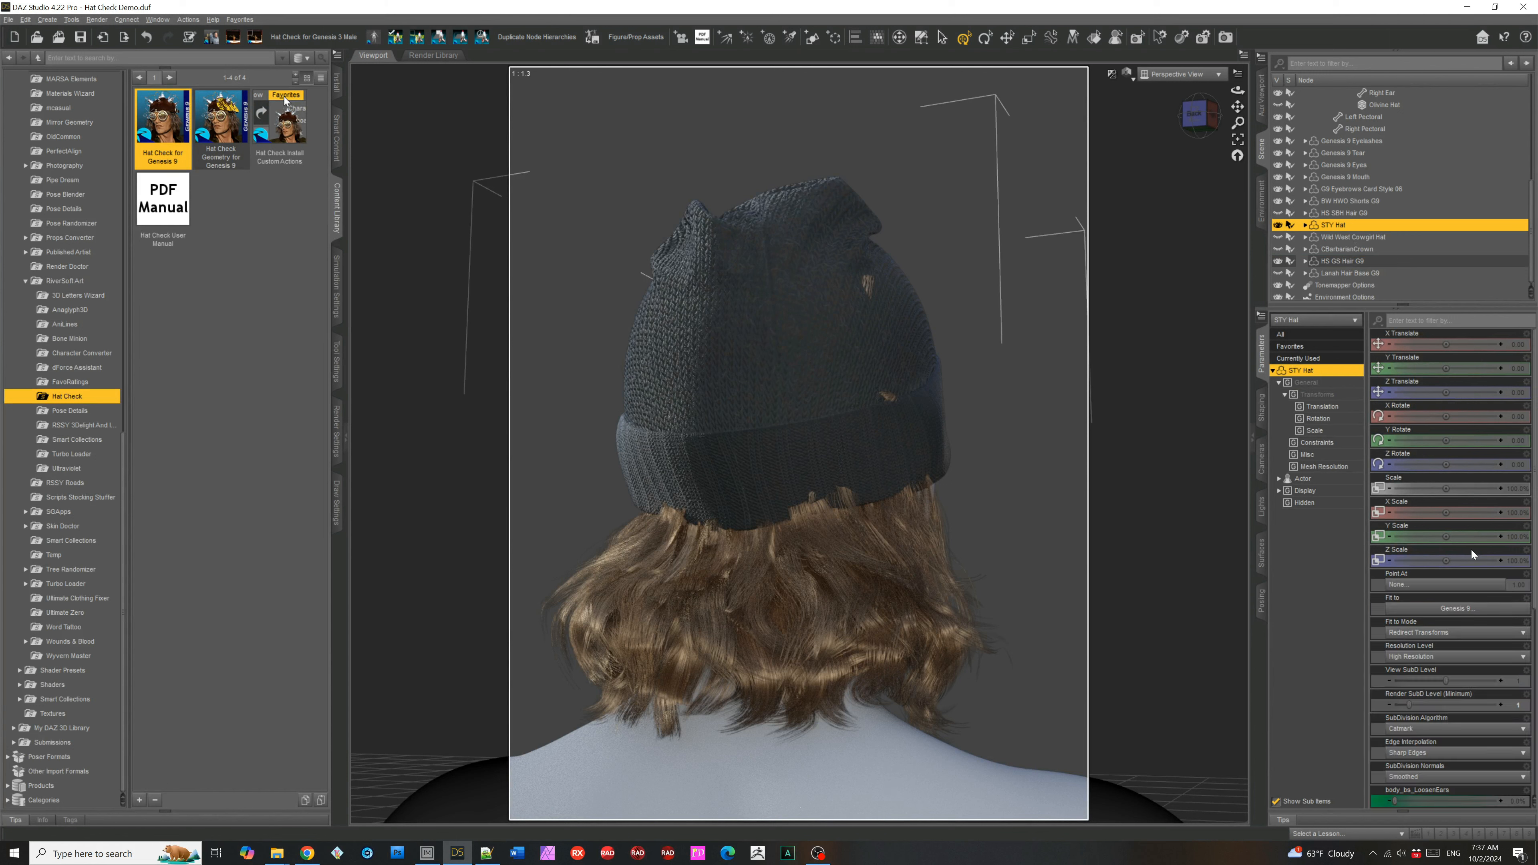
pyautogui.scroll(-5, 1472, 550)
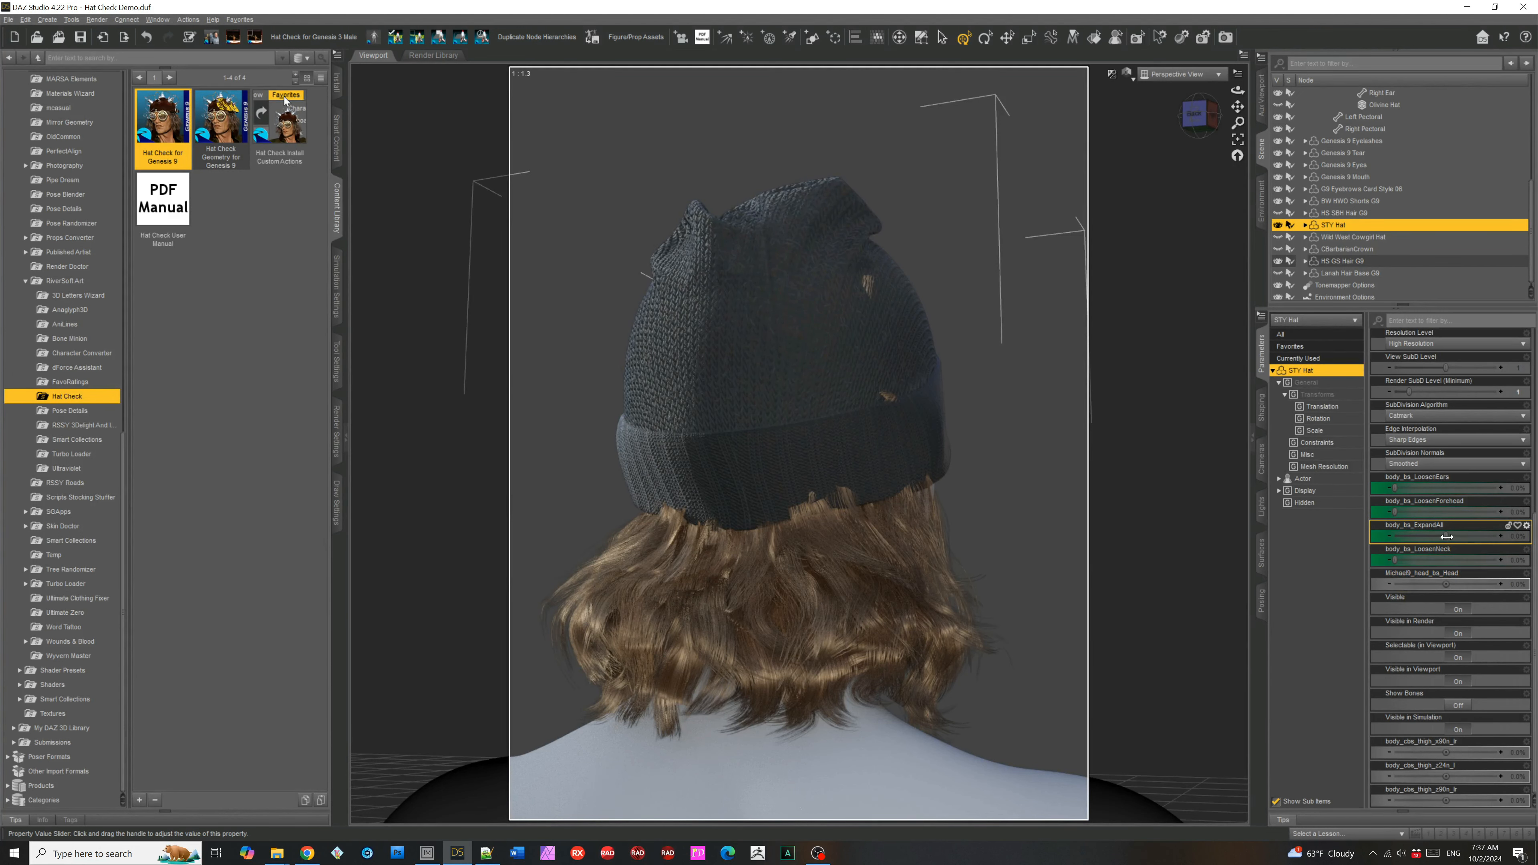
pyautogui.moveTo(1447, 536); pyautogui.dragTo(1478, 544)
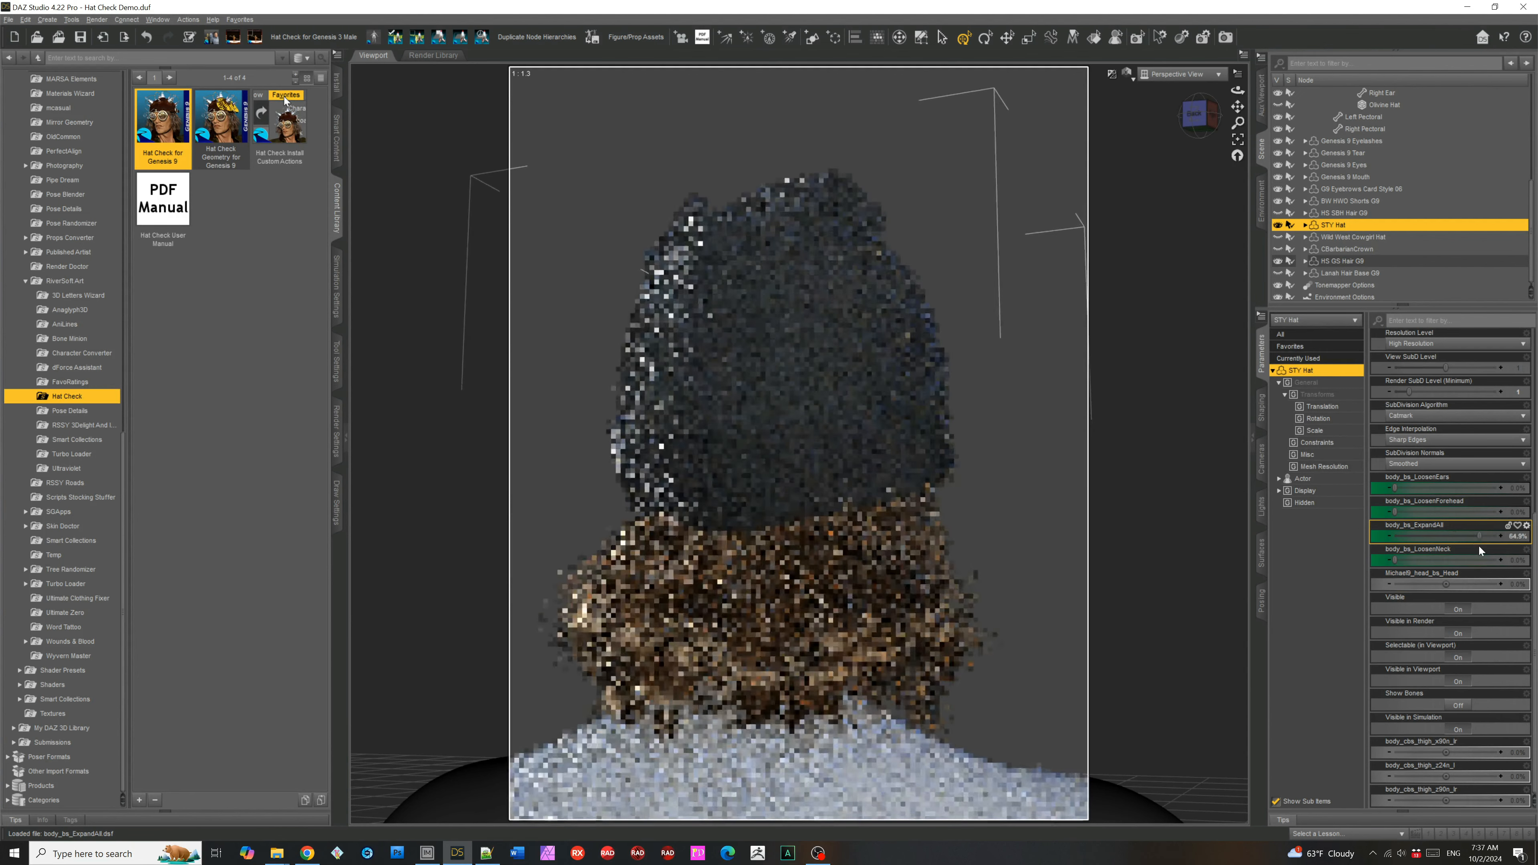
pyautogui.click(1196, 115)
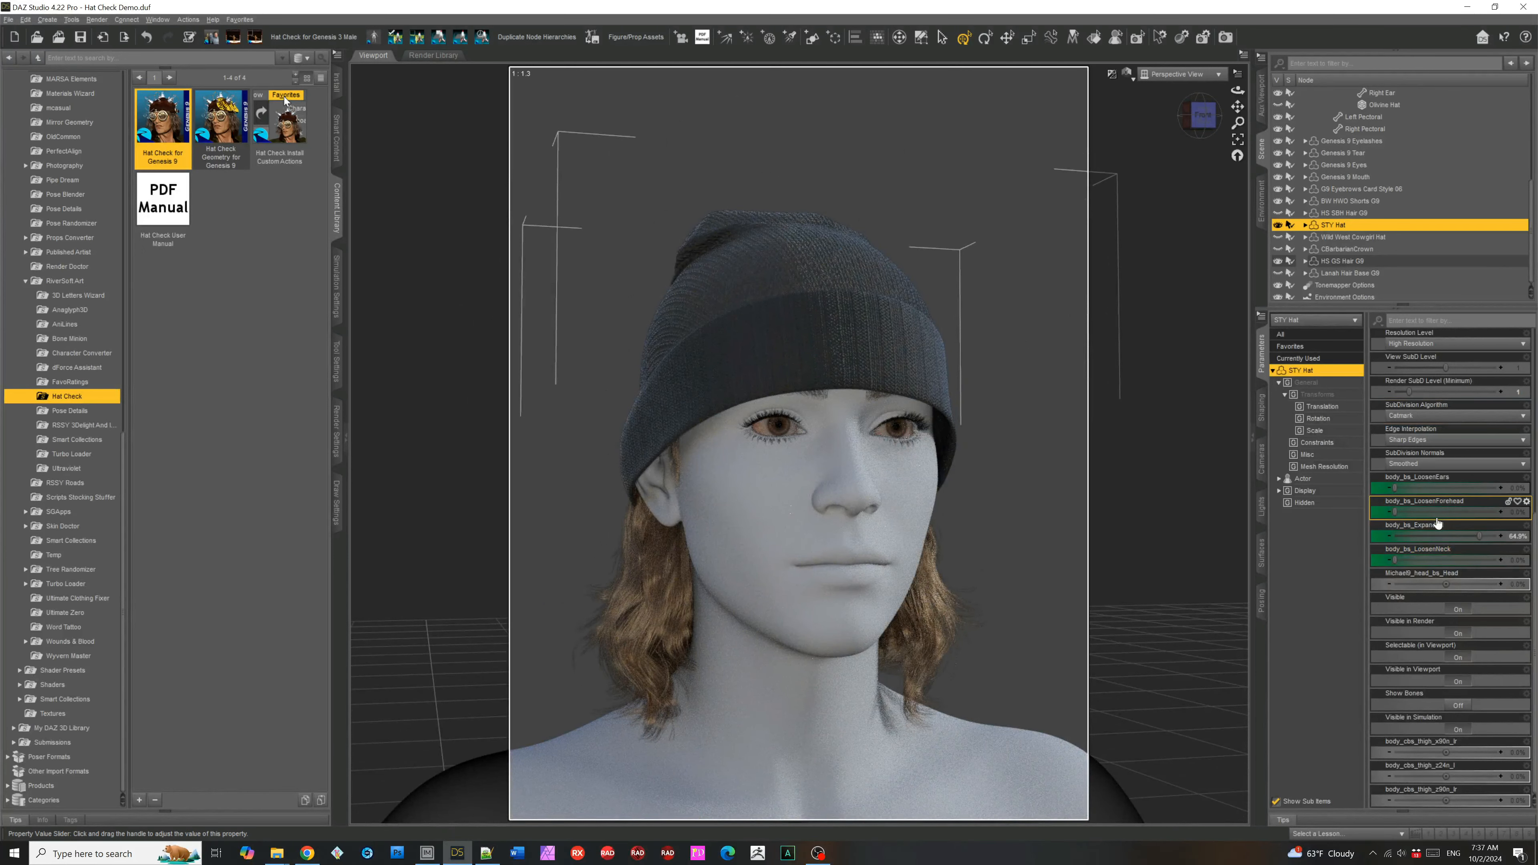
pyautogui.keyDown('alt'); pyautogui.click(1457, 537); pyautogui.keyUp('alt')
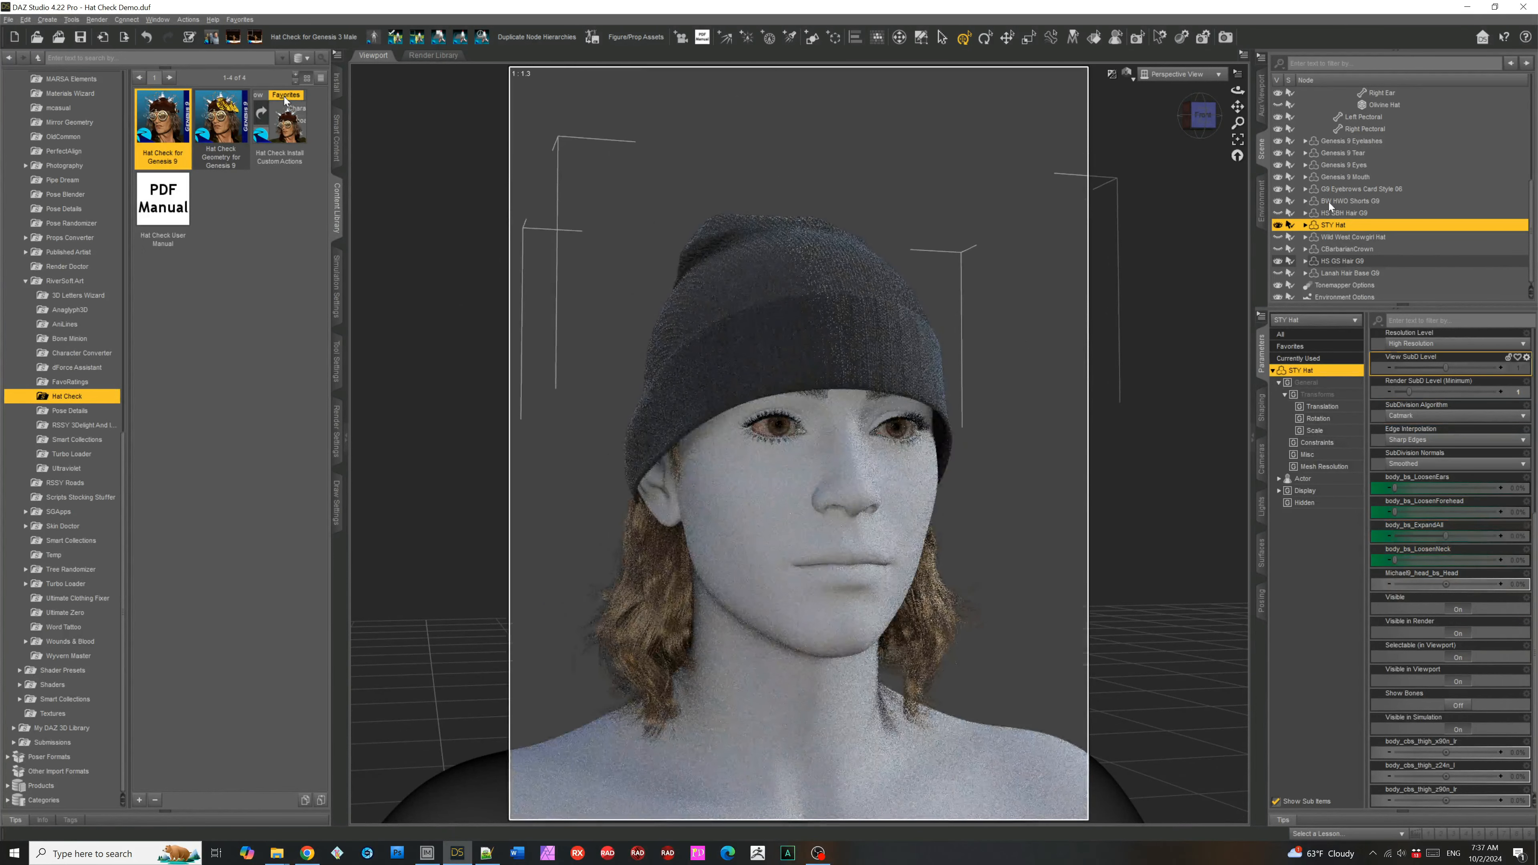
# - With the hair smoothed, test RS STY Hat_1564 Feather at 0% from the side, raise it well above 100%, and check the front
pyautogui.click(1206, 118)
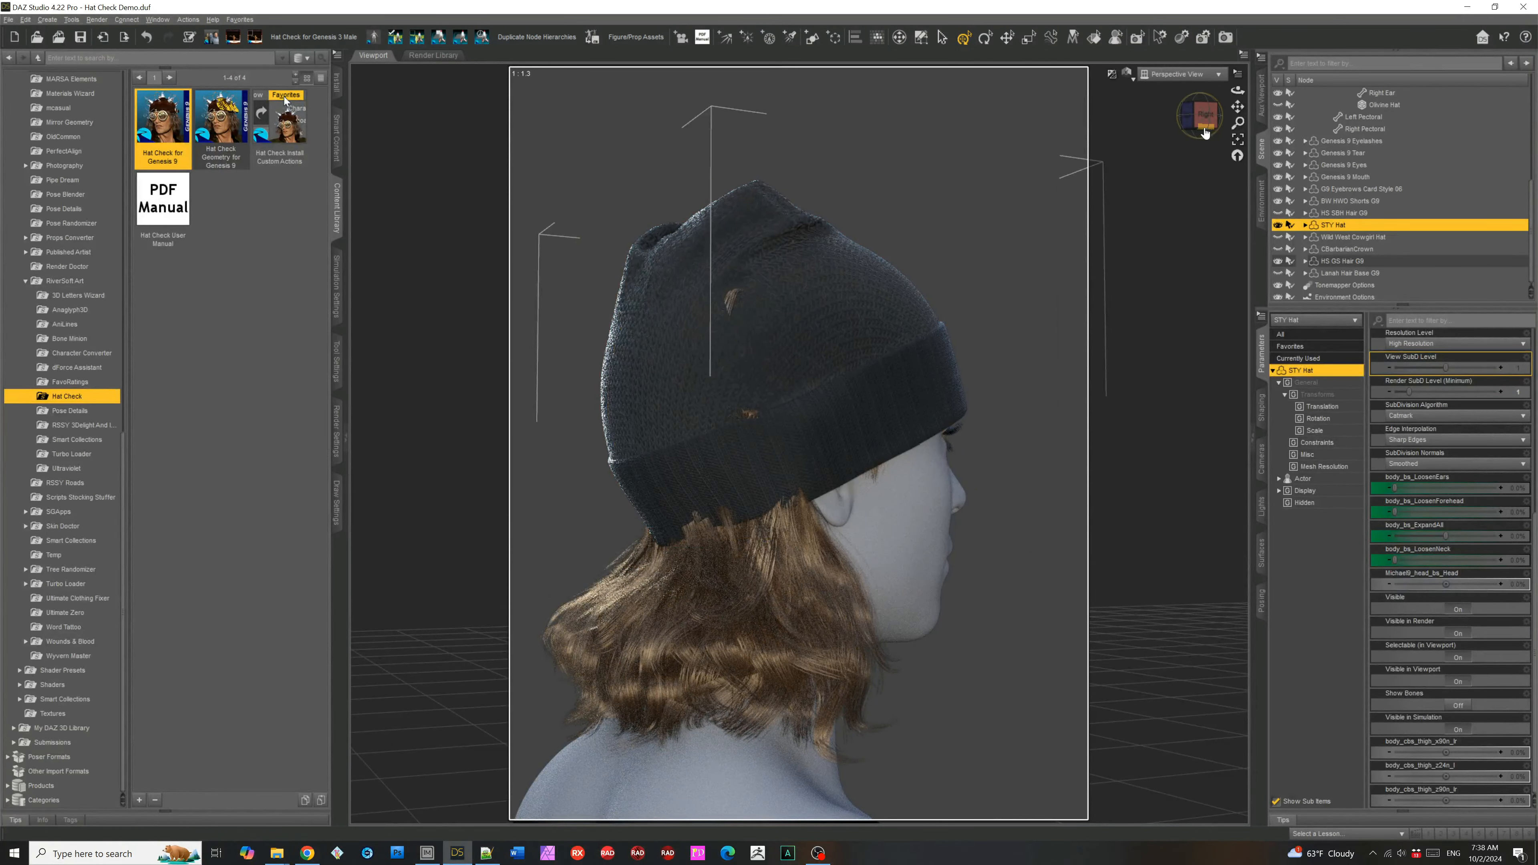
pyautogui.moveTo(1207, 124)
pyautogui.mouseDown()
pyautogui.moveTo(1171, 135)
pyautogui.moveTo(1219, 141)
pyautogui.mouseUp()
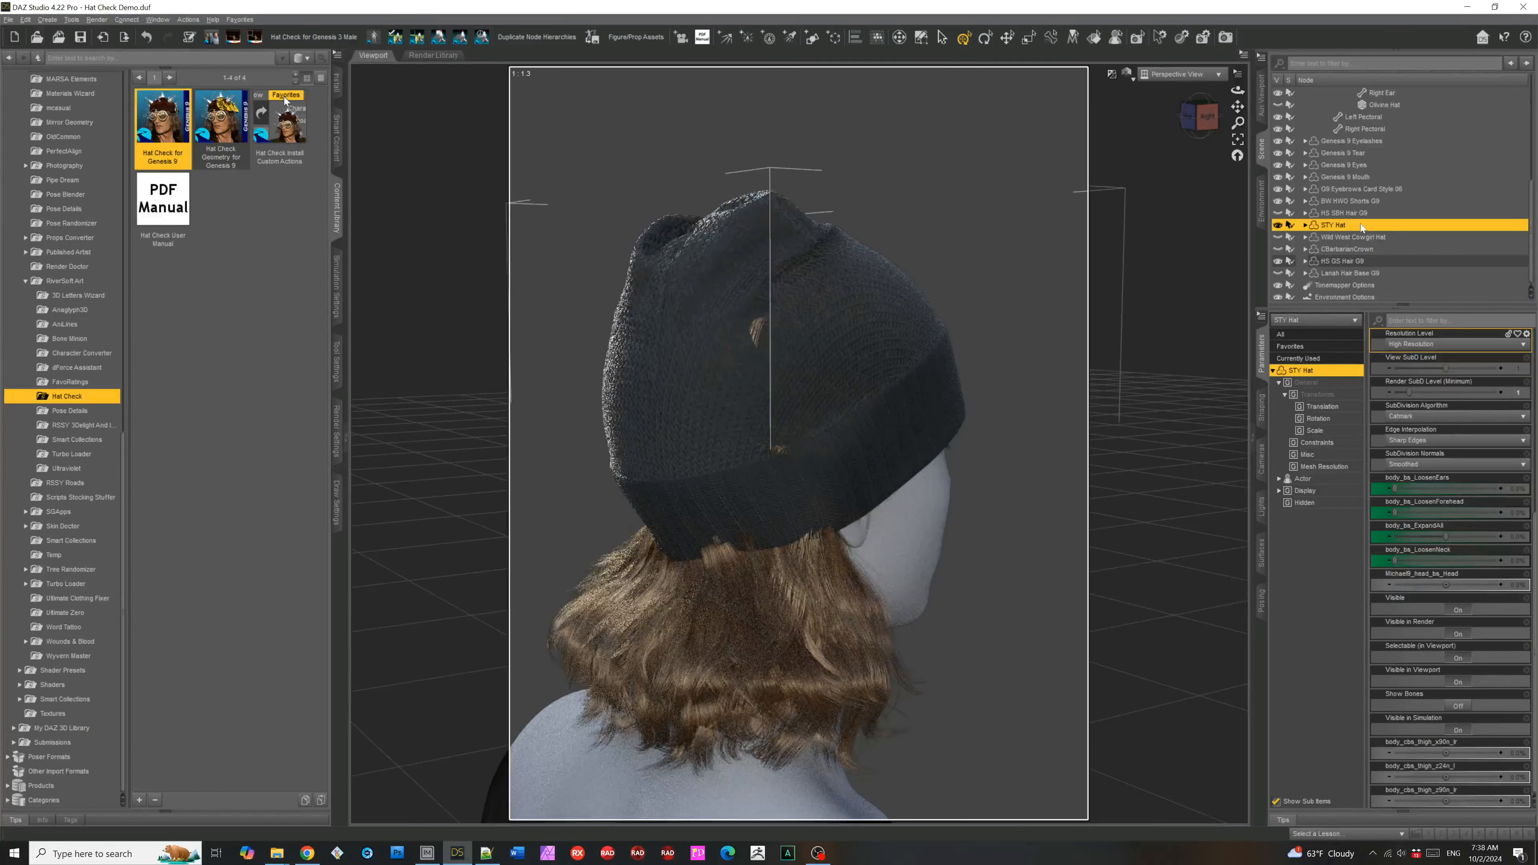
pyautogui.click(1348, 261)
pyautogui.click(1306, 515)
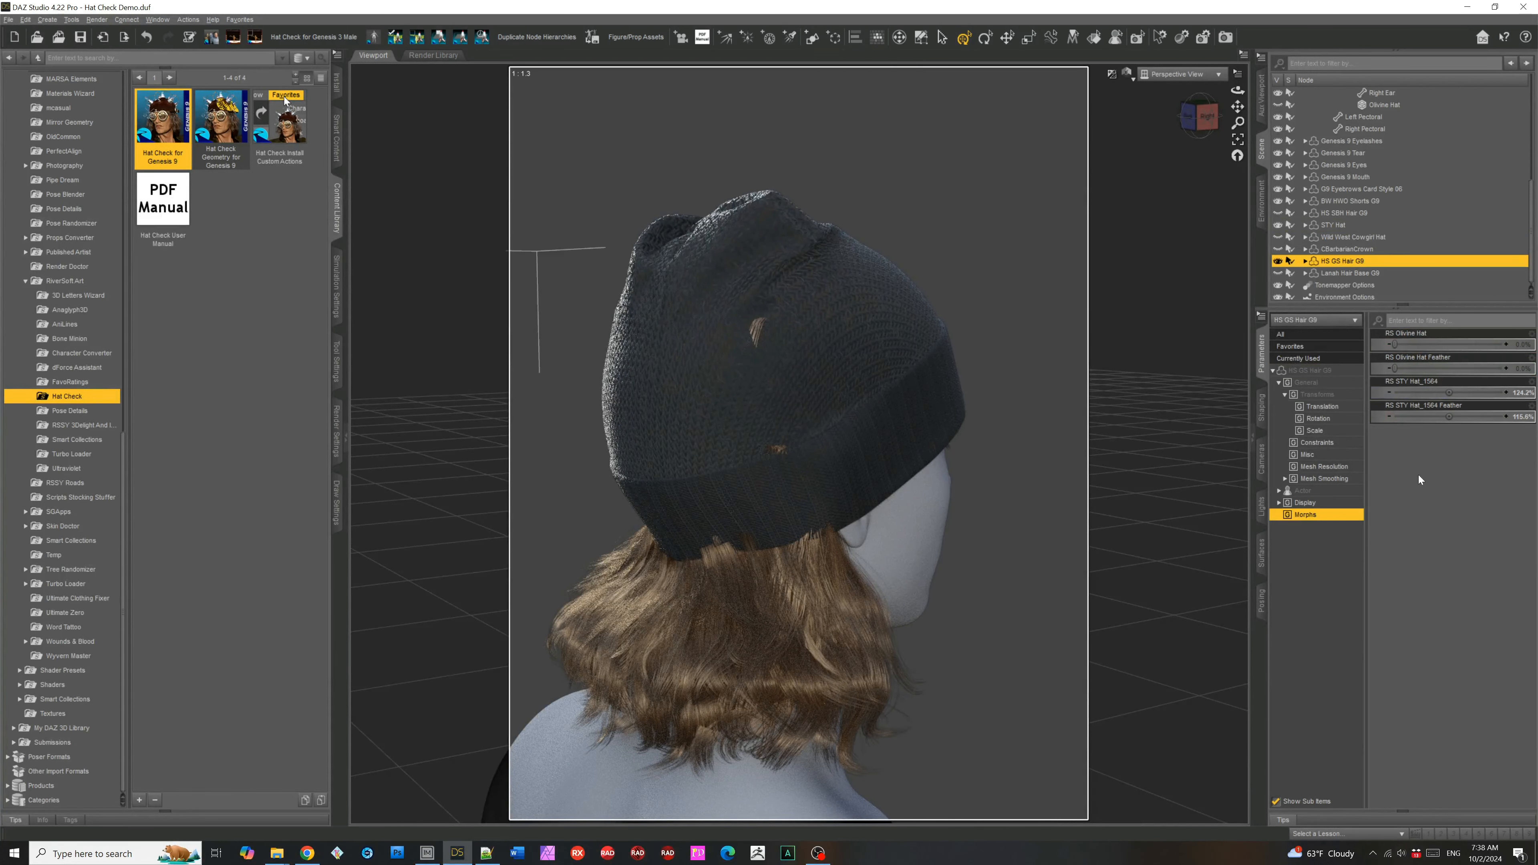
pyautogui.click(1476, 417)
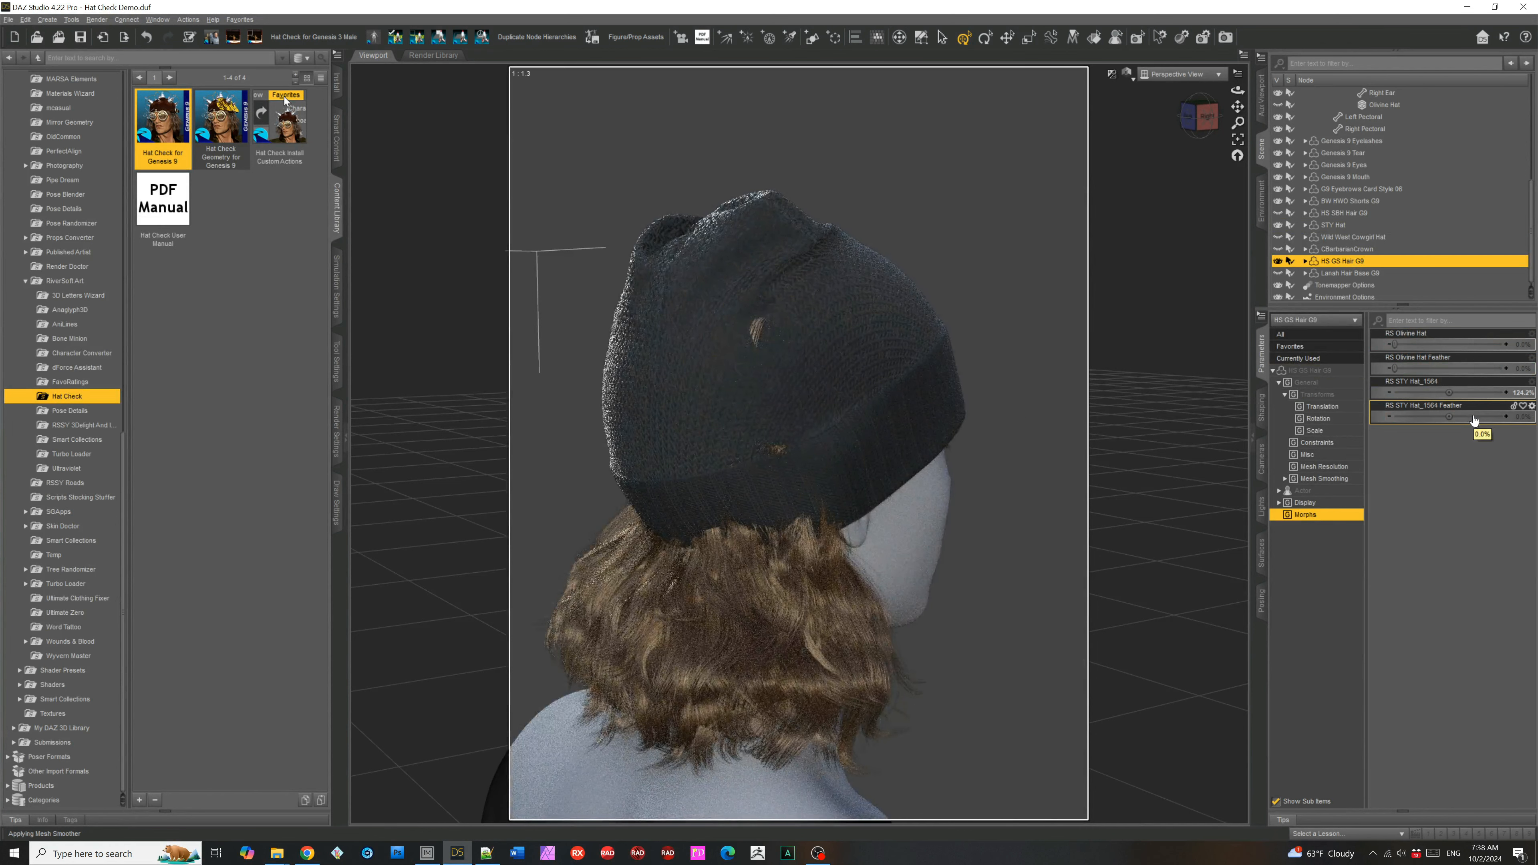
pyautogui.click(1449, 416)
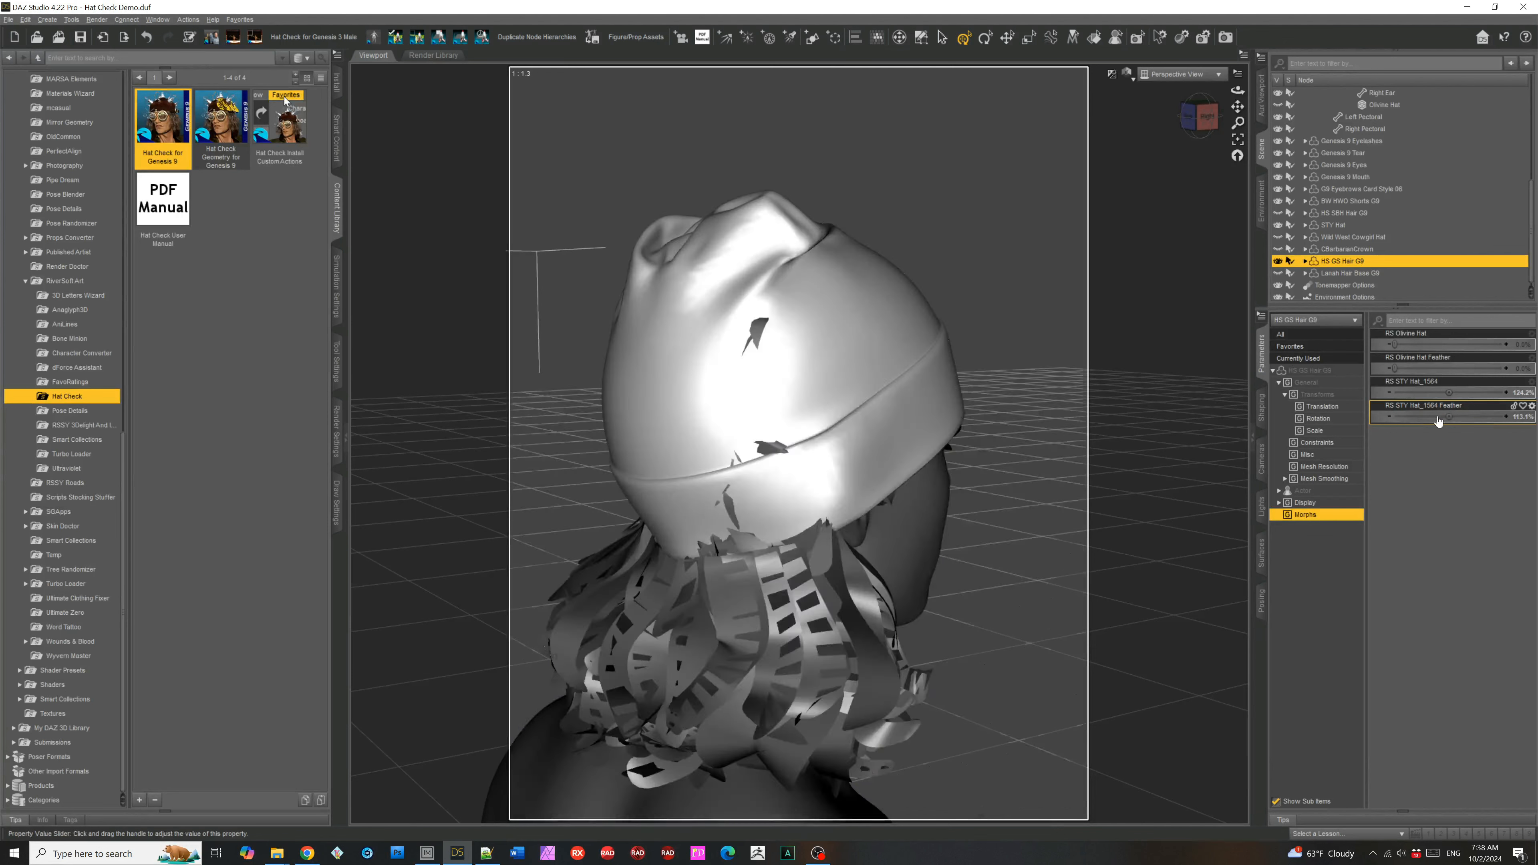
pyautogui.moveTo(1448, 417); pyautogui.dragTo(1478, 417)
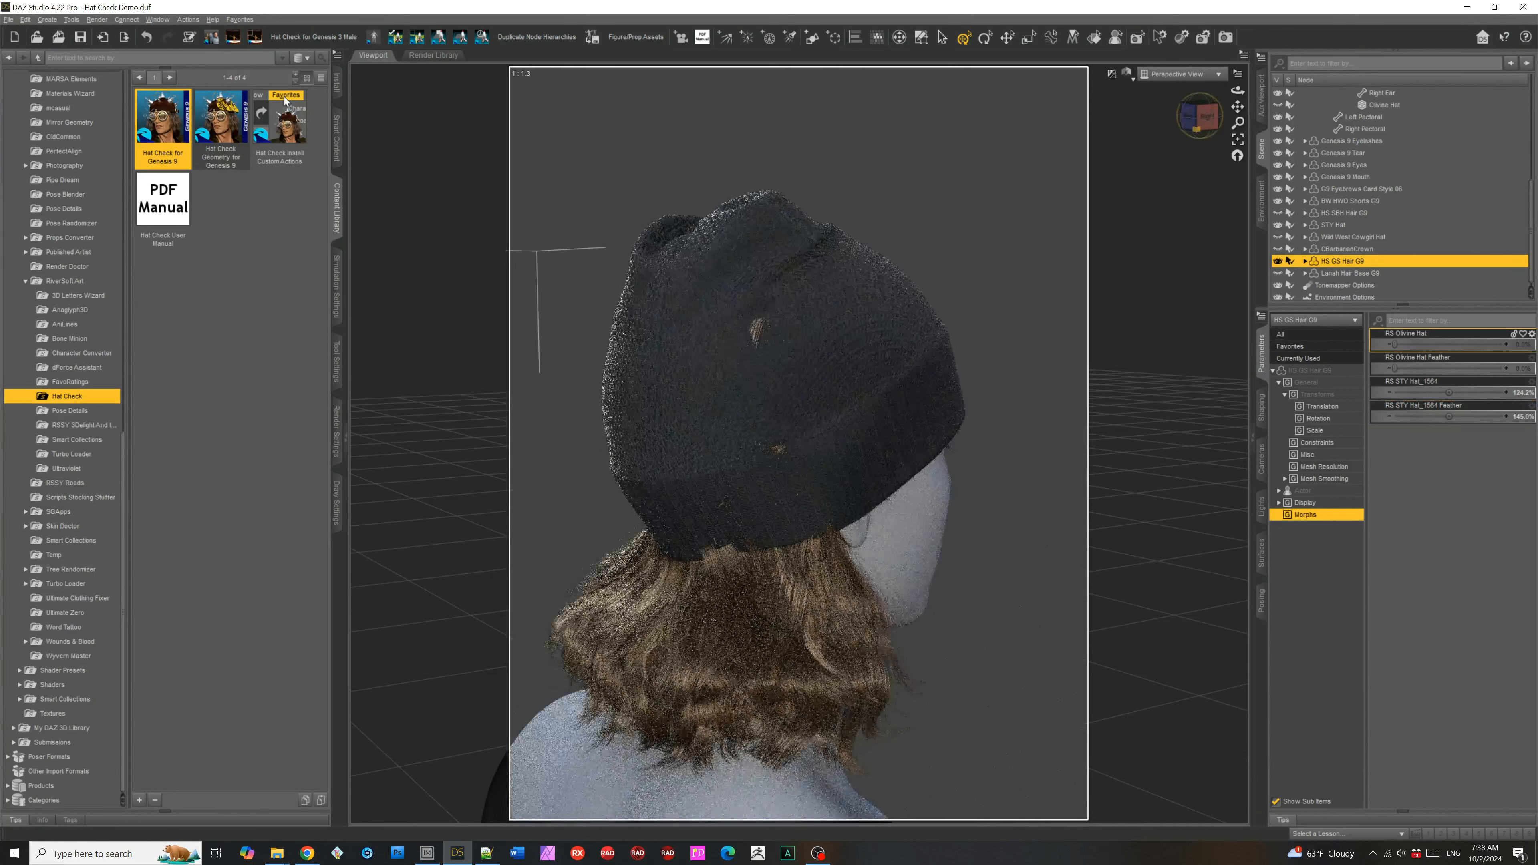
pyautogui.moveTo(1202, 116); pyautogui.dragTo(1130, 109)
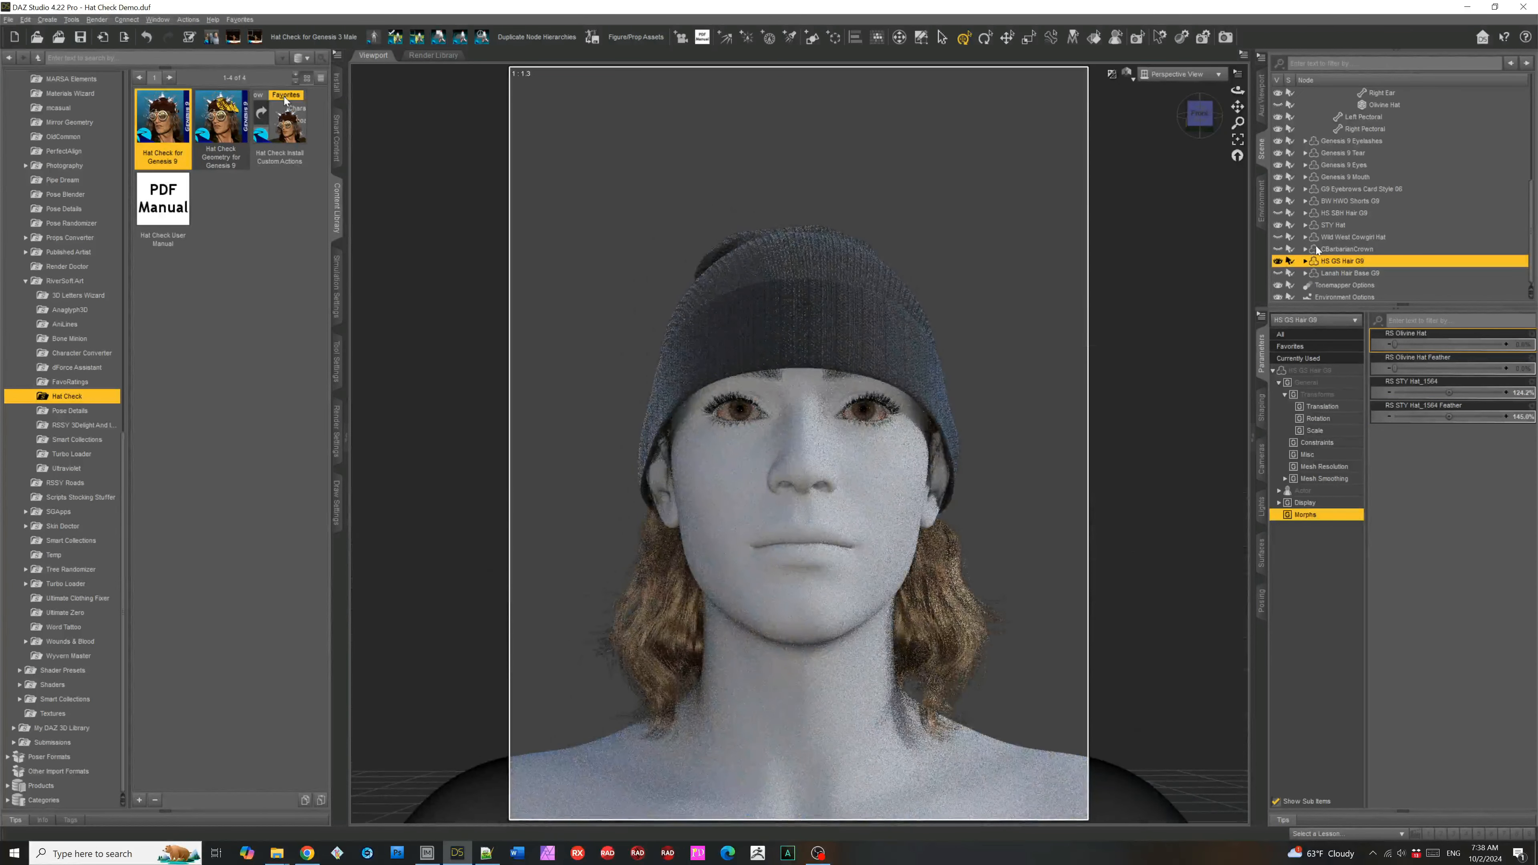